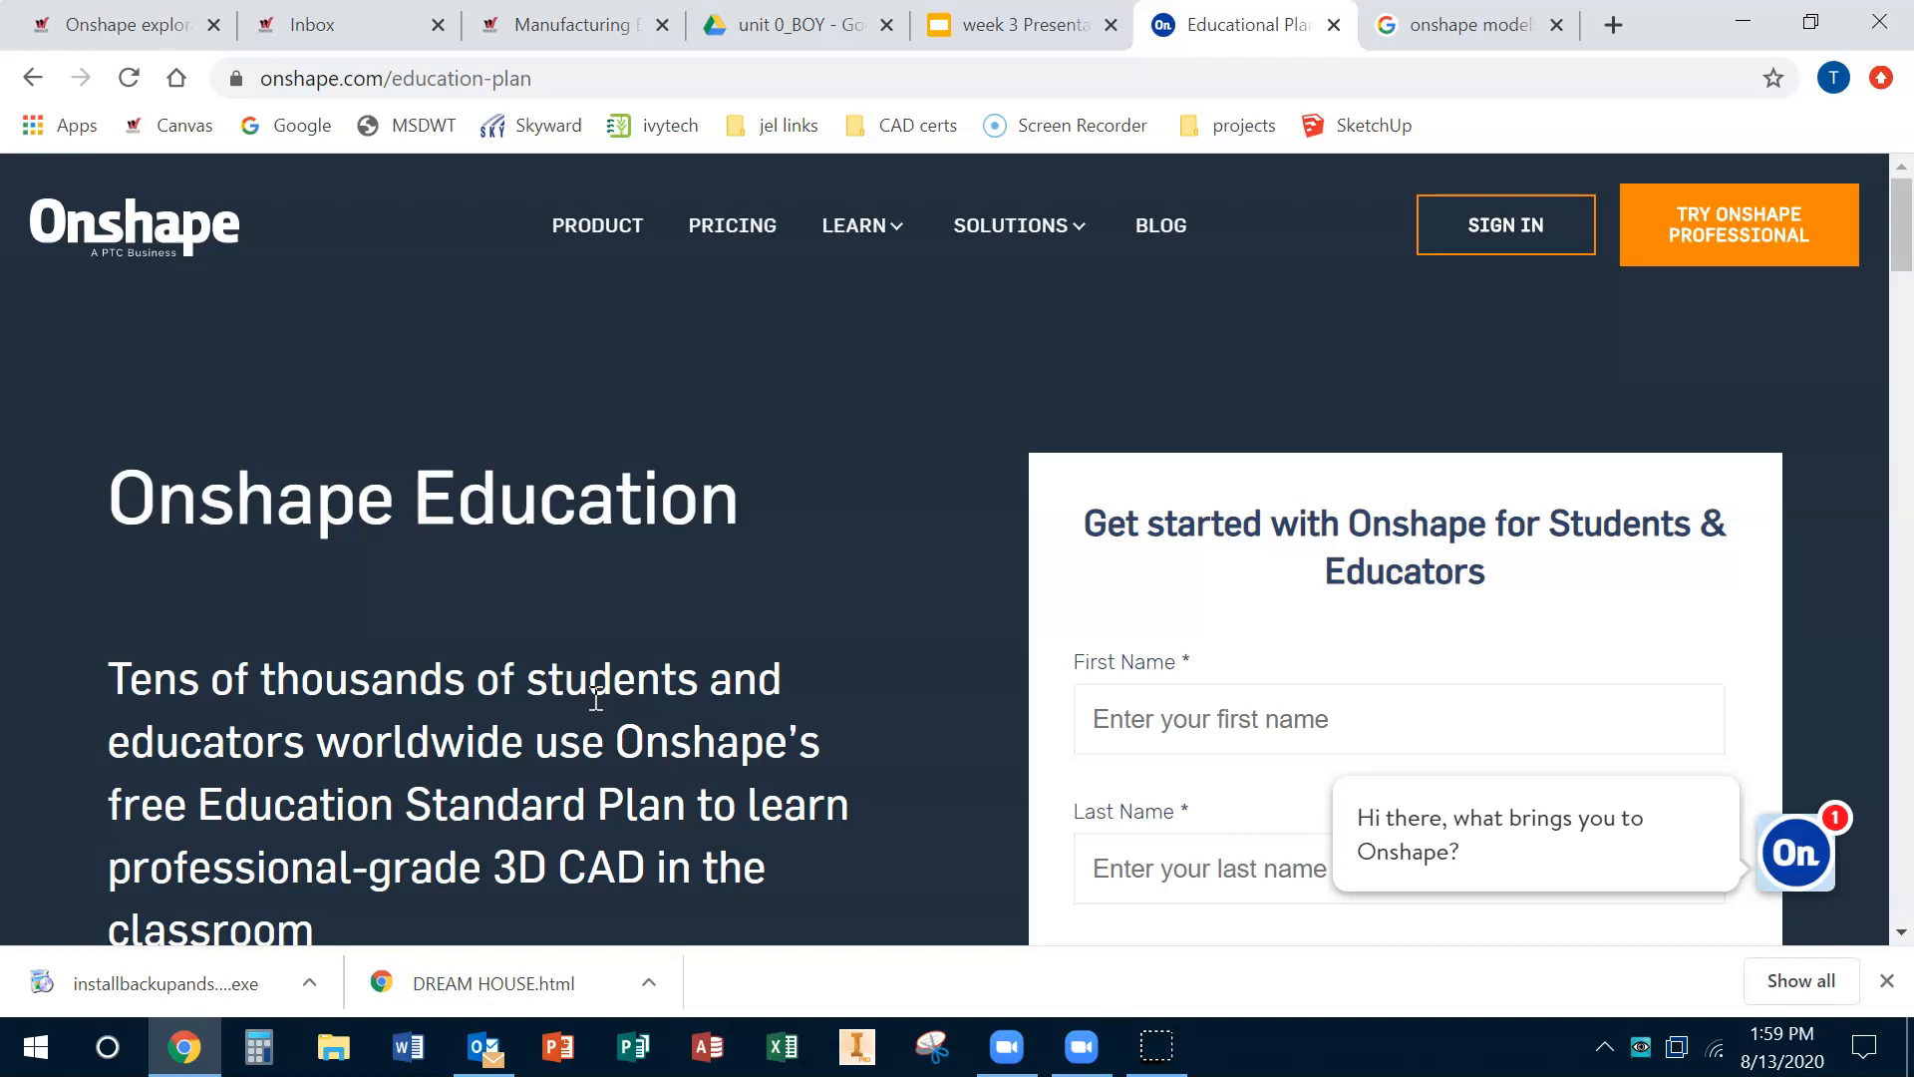
Step: Browse the Google image results for onshape models
click(1439, 33)
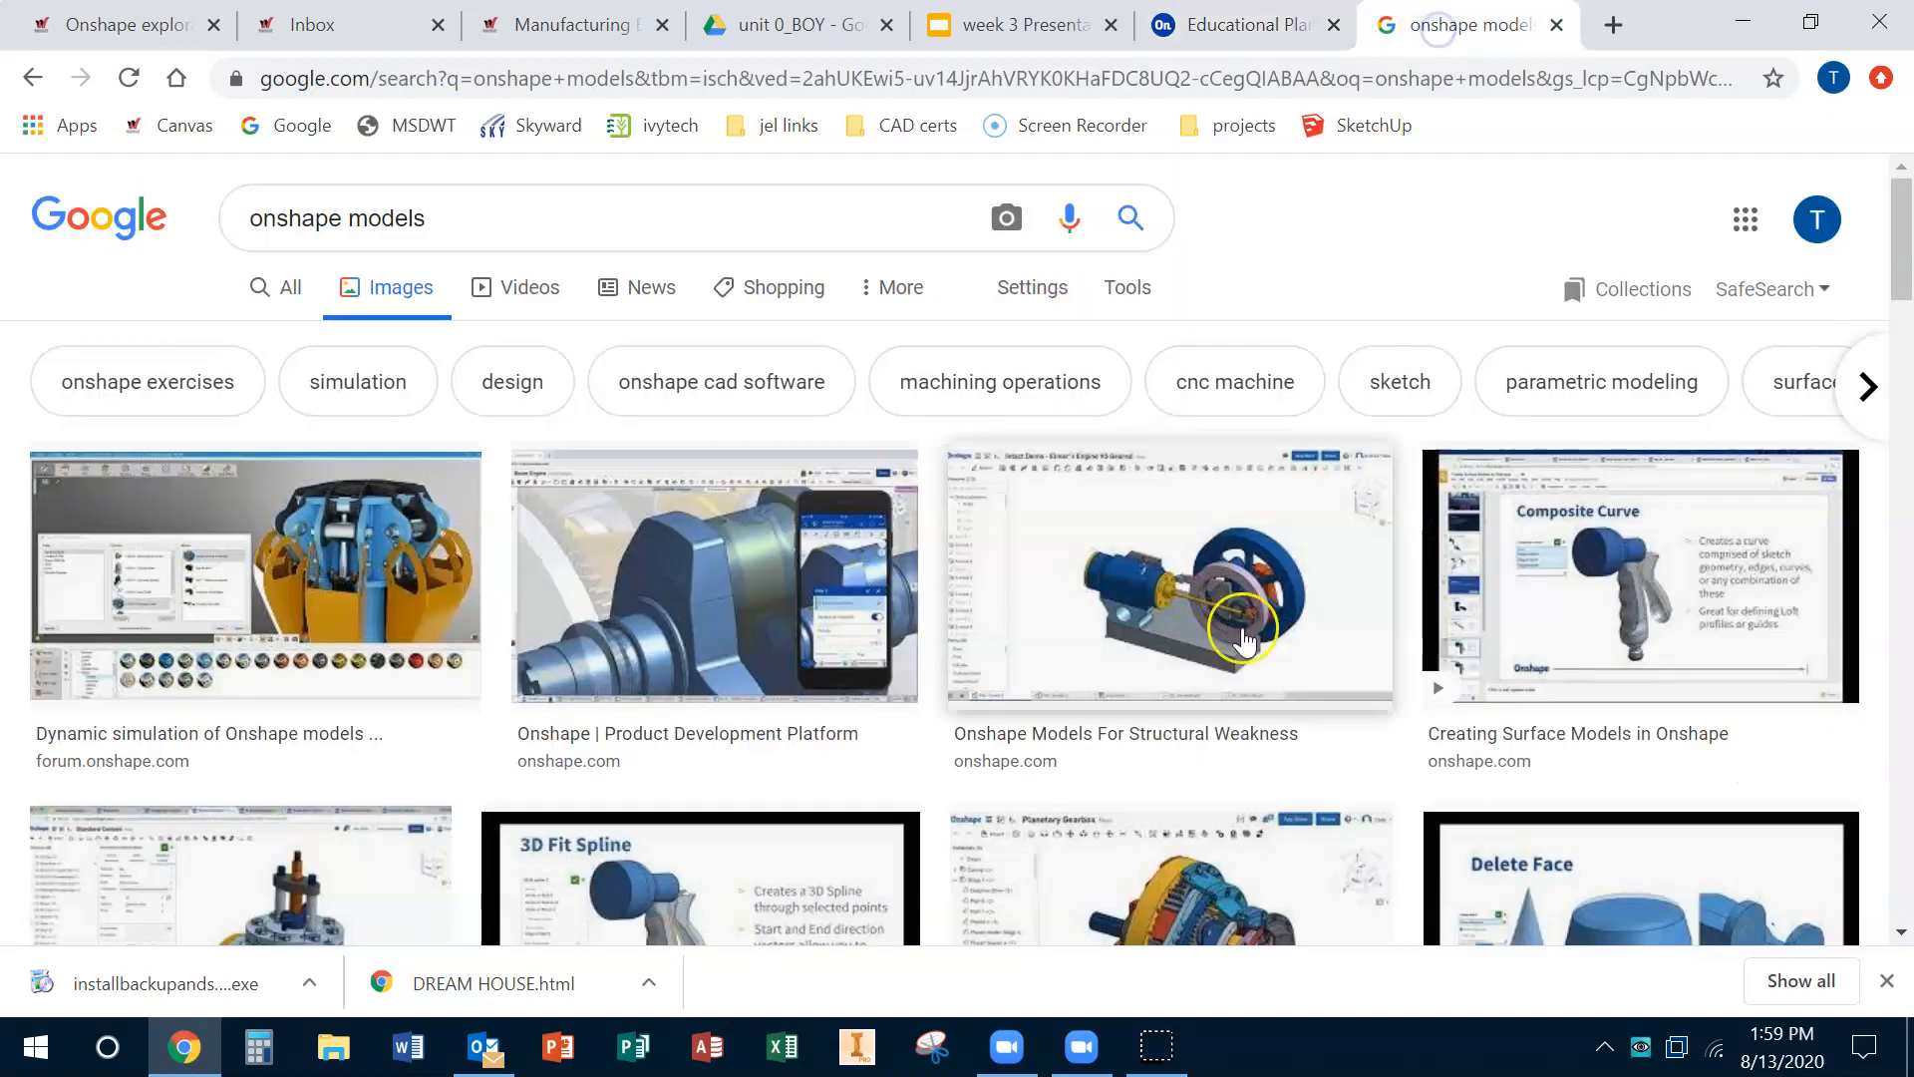
scroll(1271, 611, down, 7)
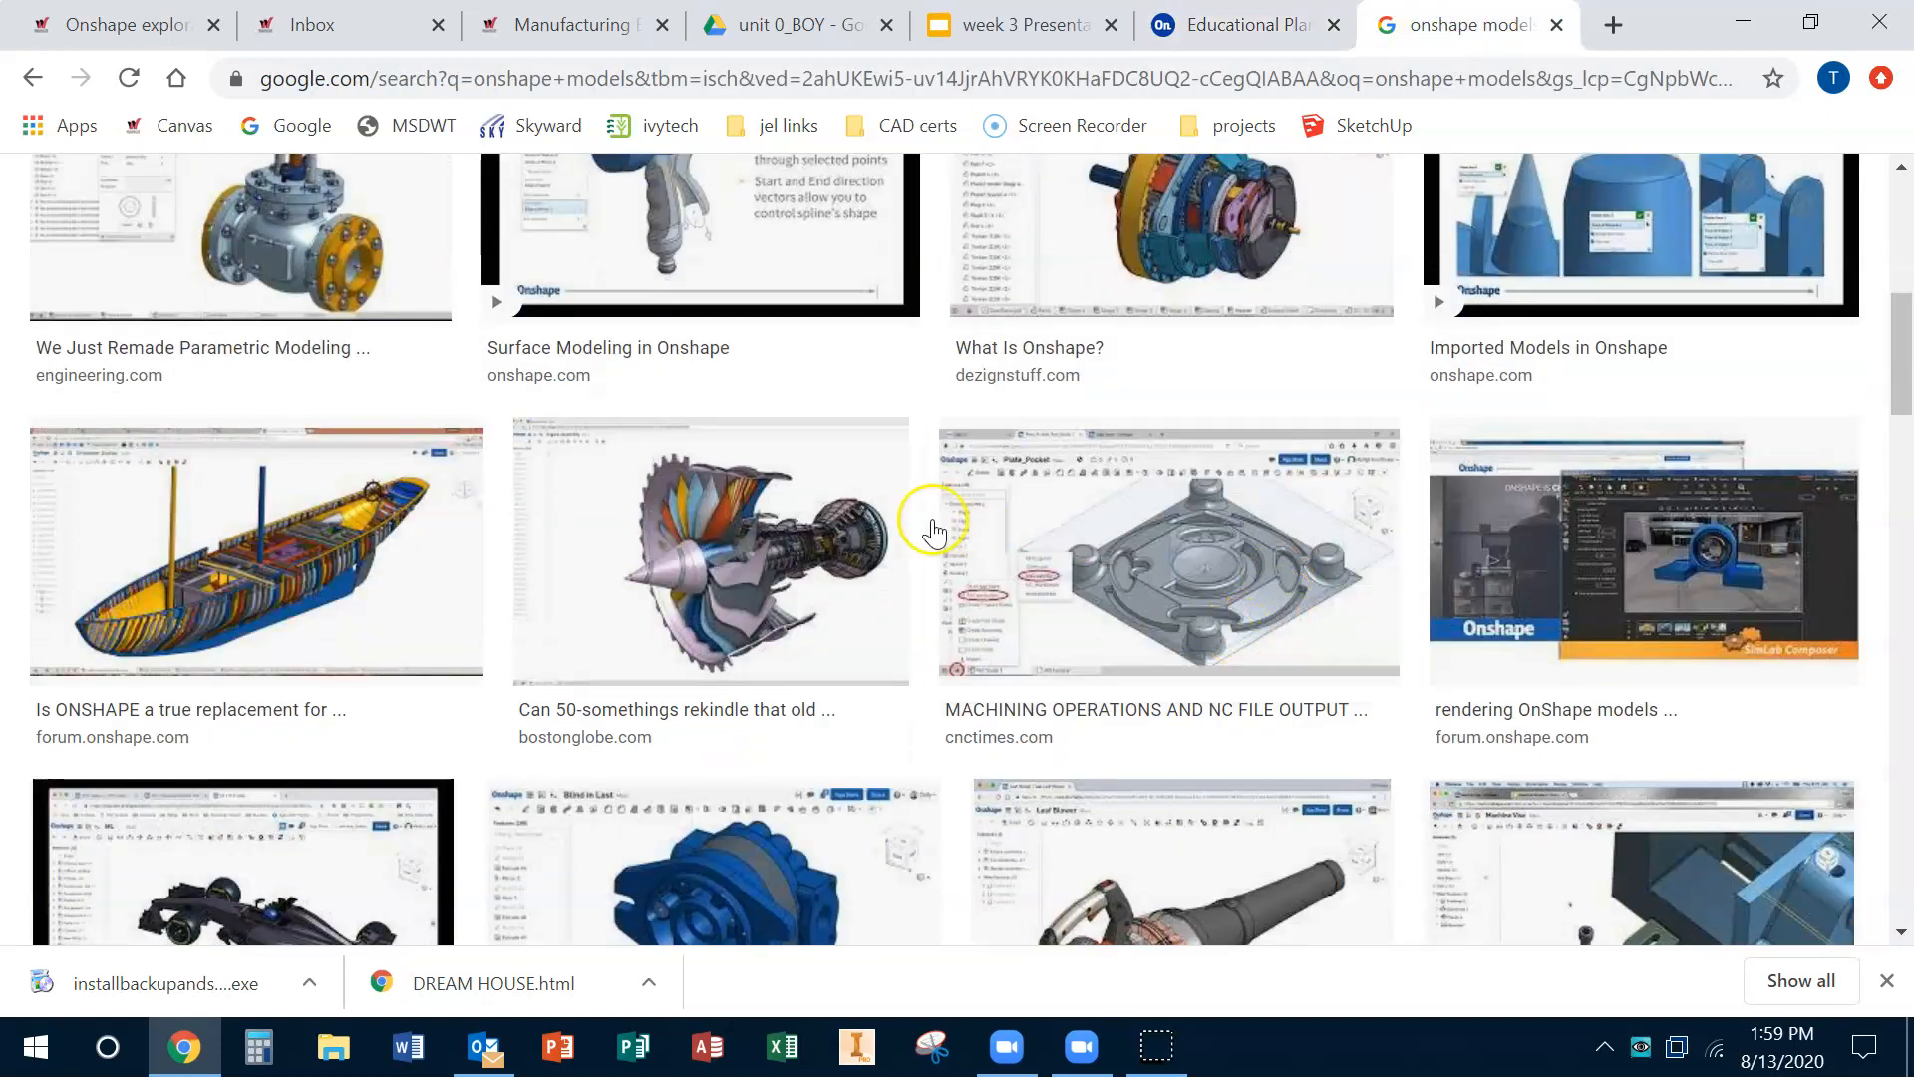
scroll(469, 558, down, 2)
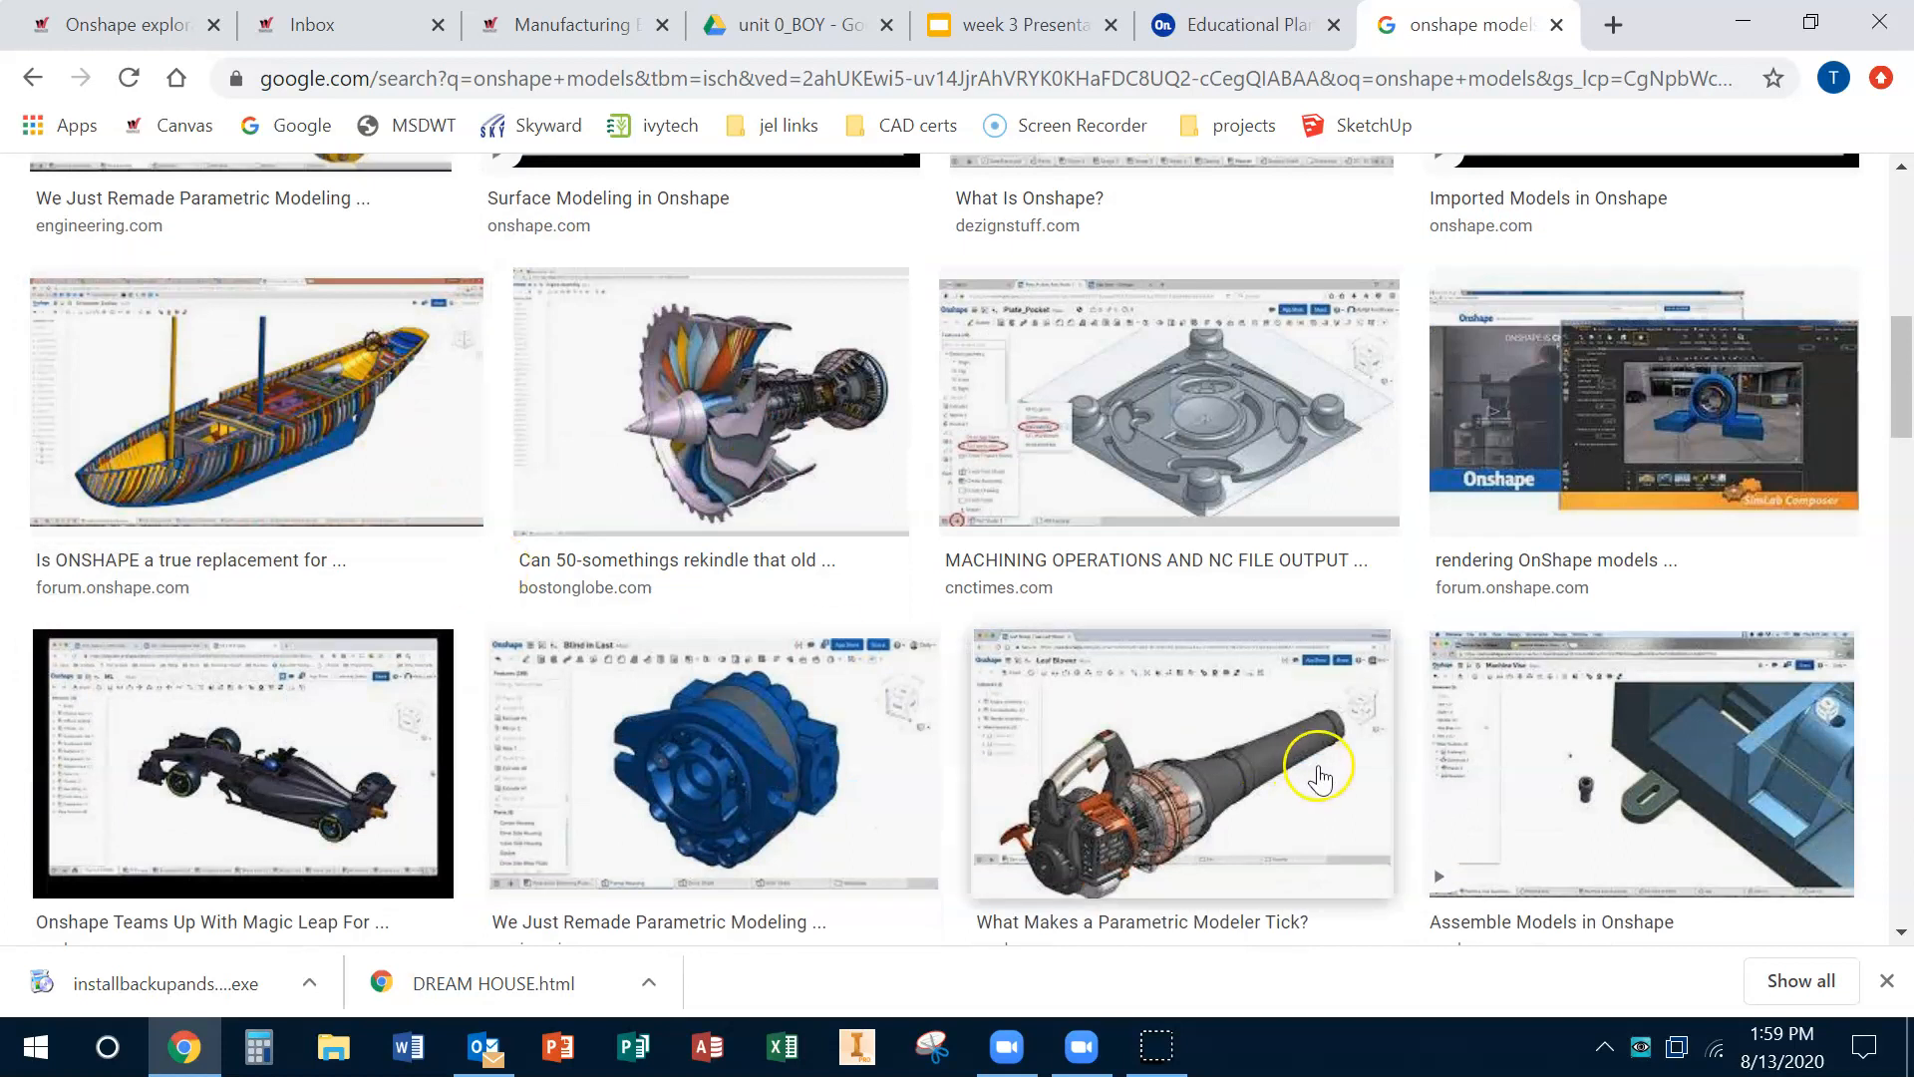
scroll(1319, 777, up, 10)
drag(522, 213, 15, 214)
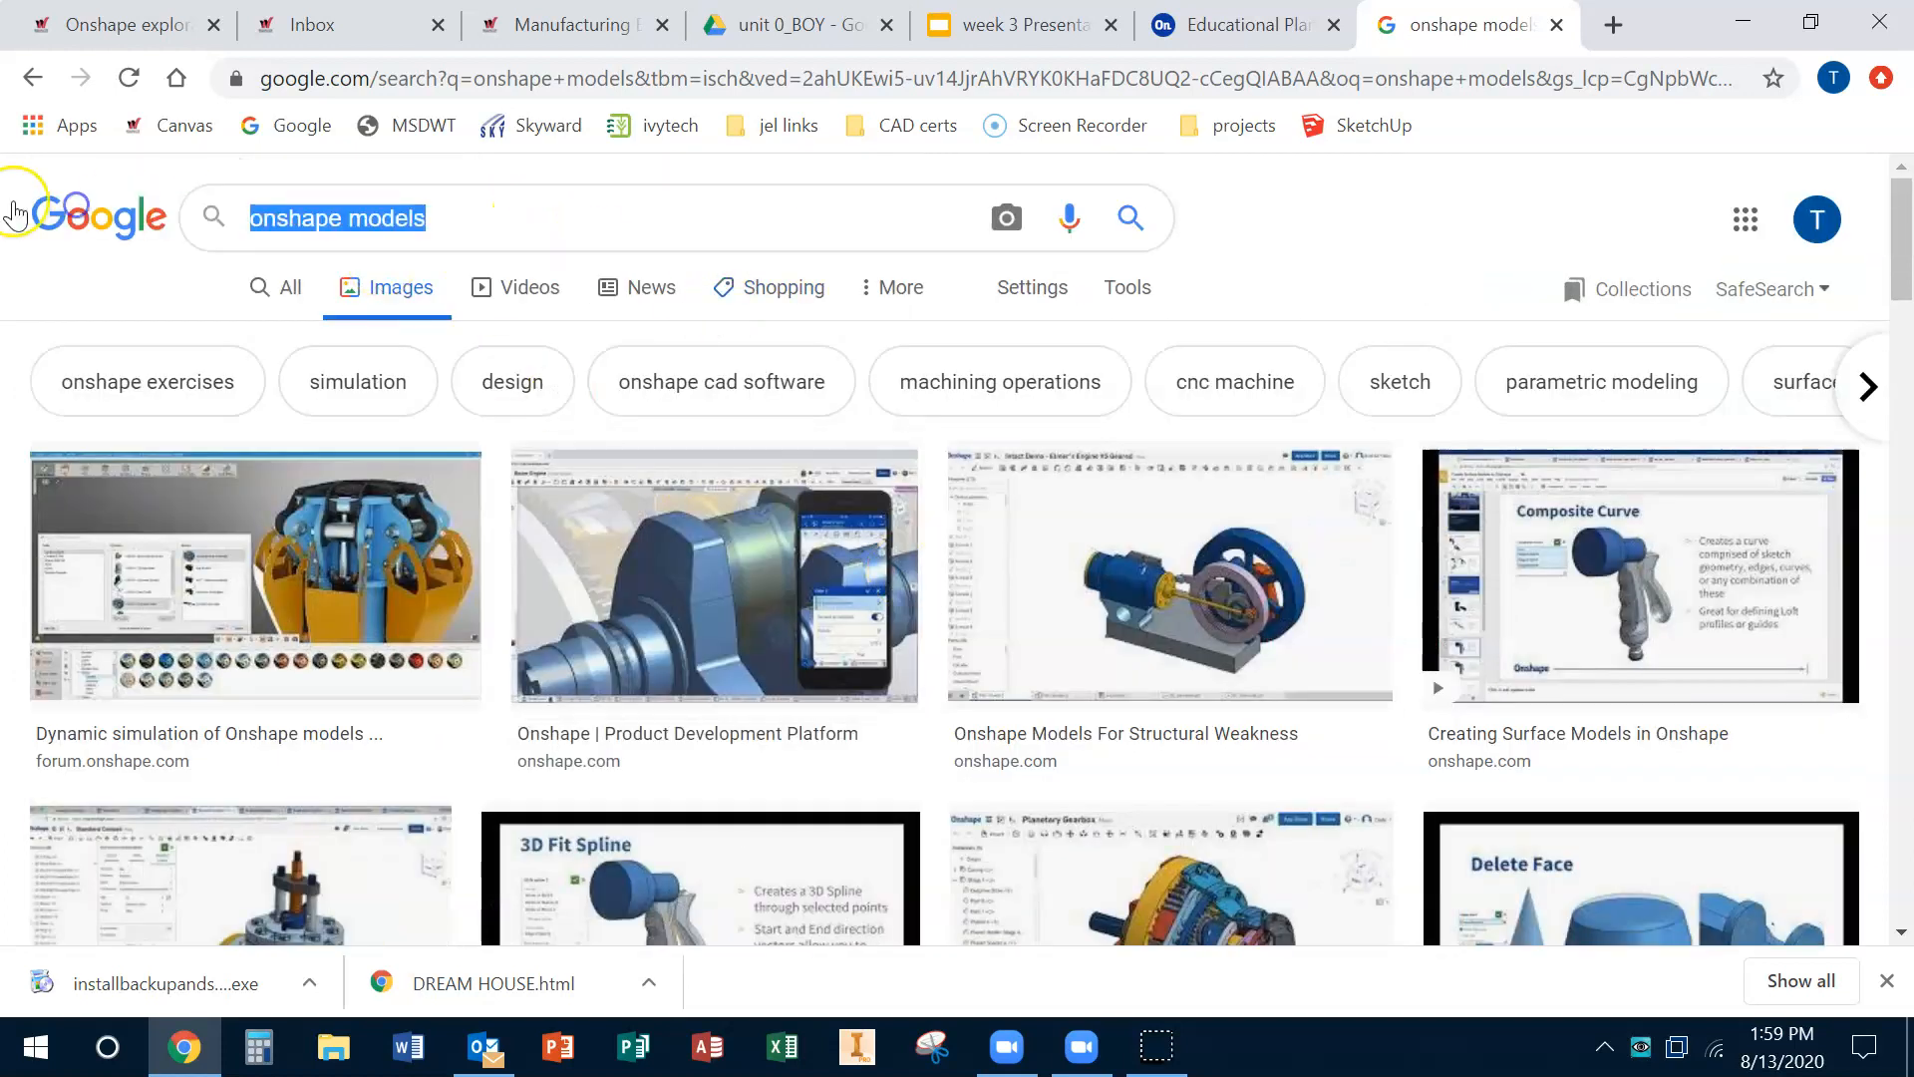
scroll(1367, 735, down, 6)
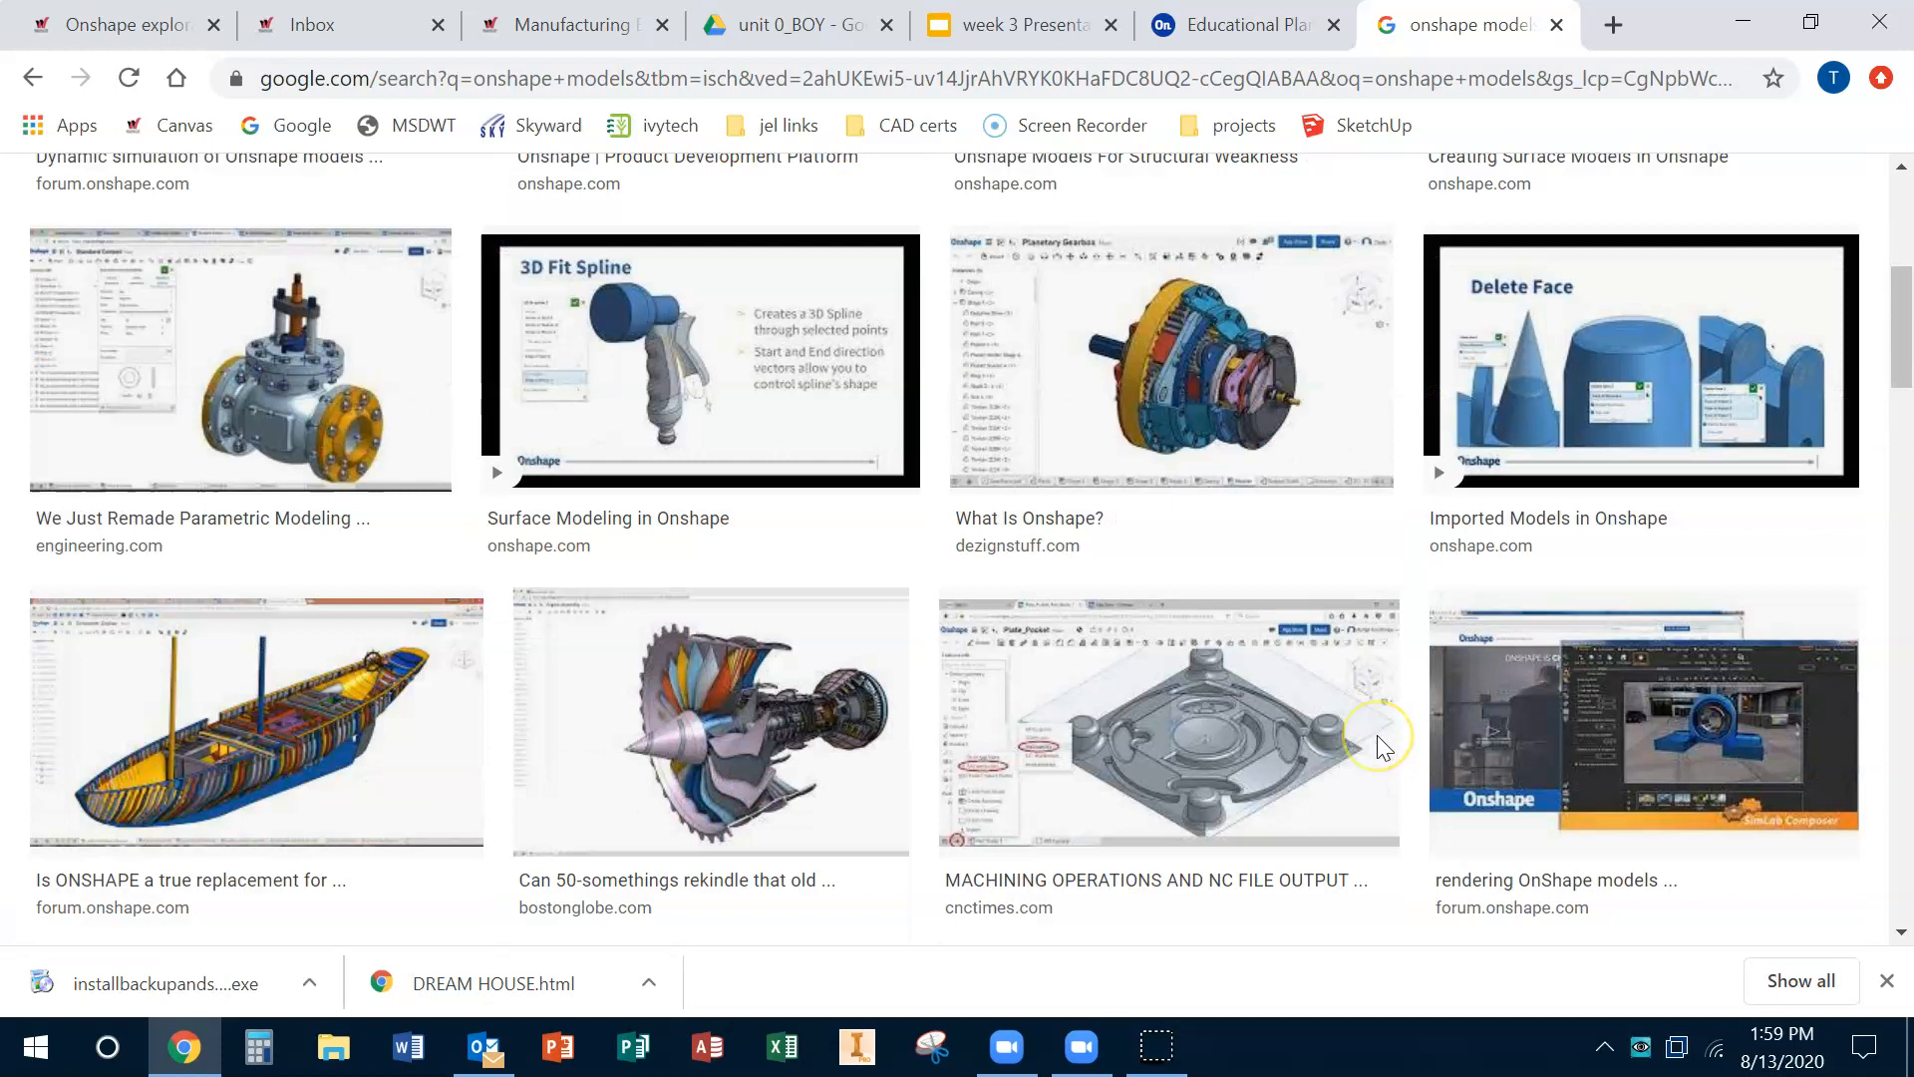
scroll(1378, 734, down, 13)
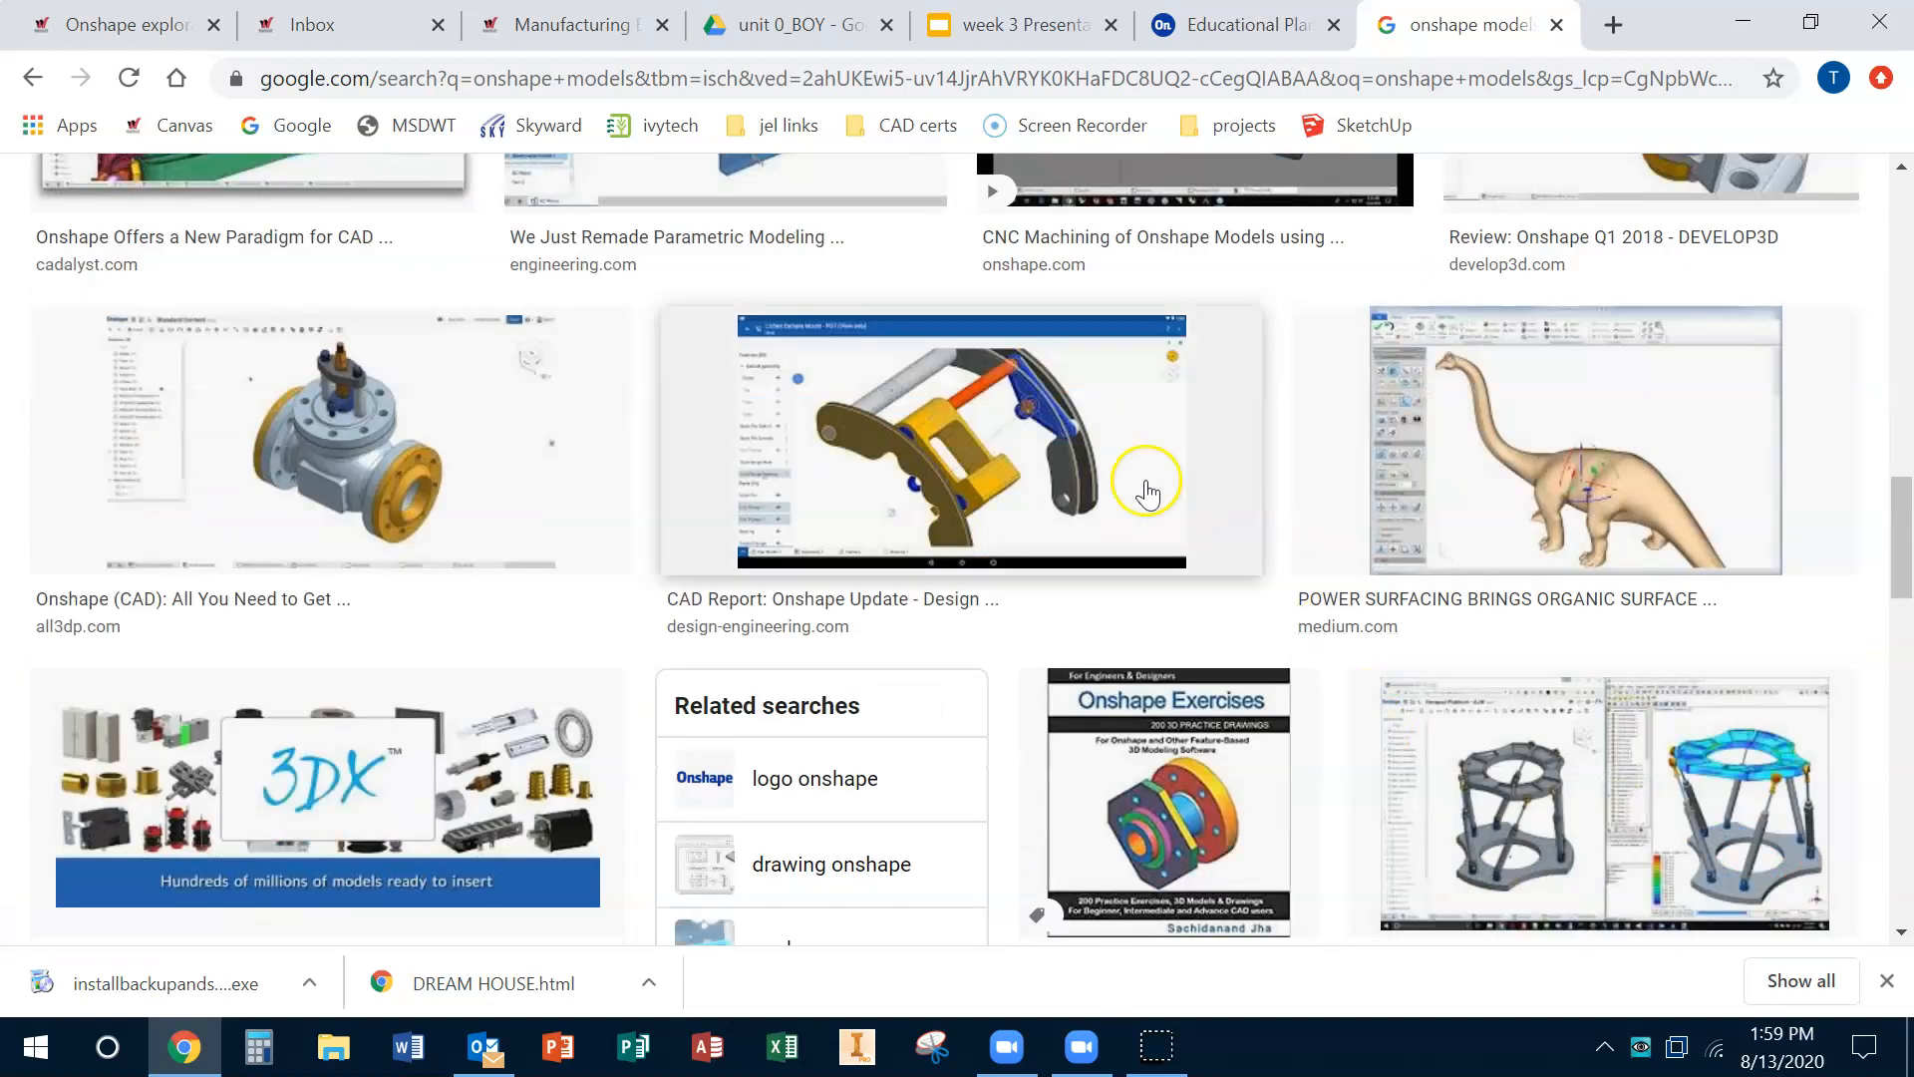
scroll(312, 606, up, 1)
scroll(312, 606, down, 2)
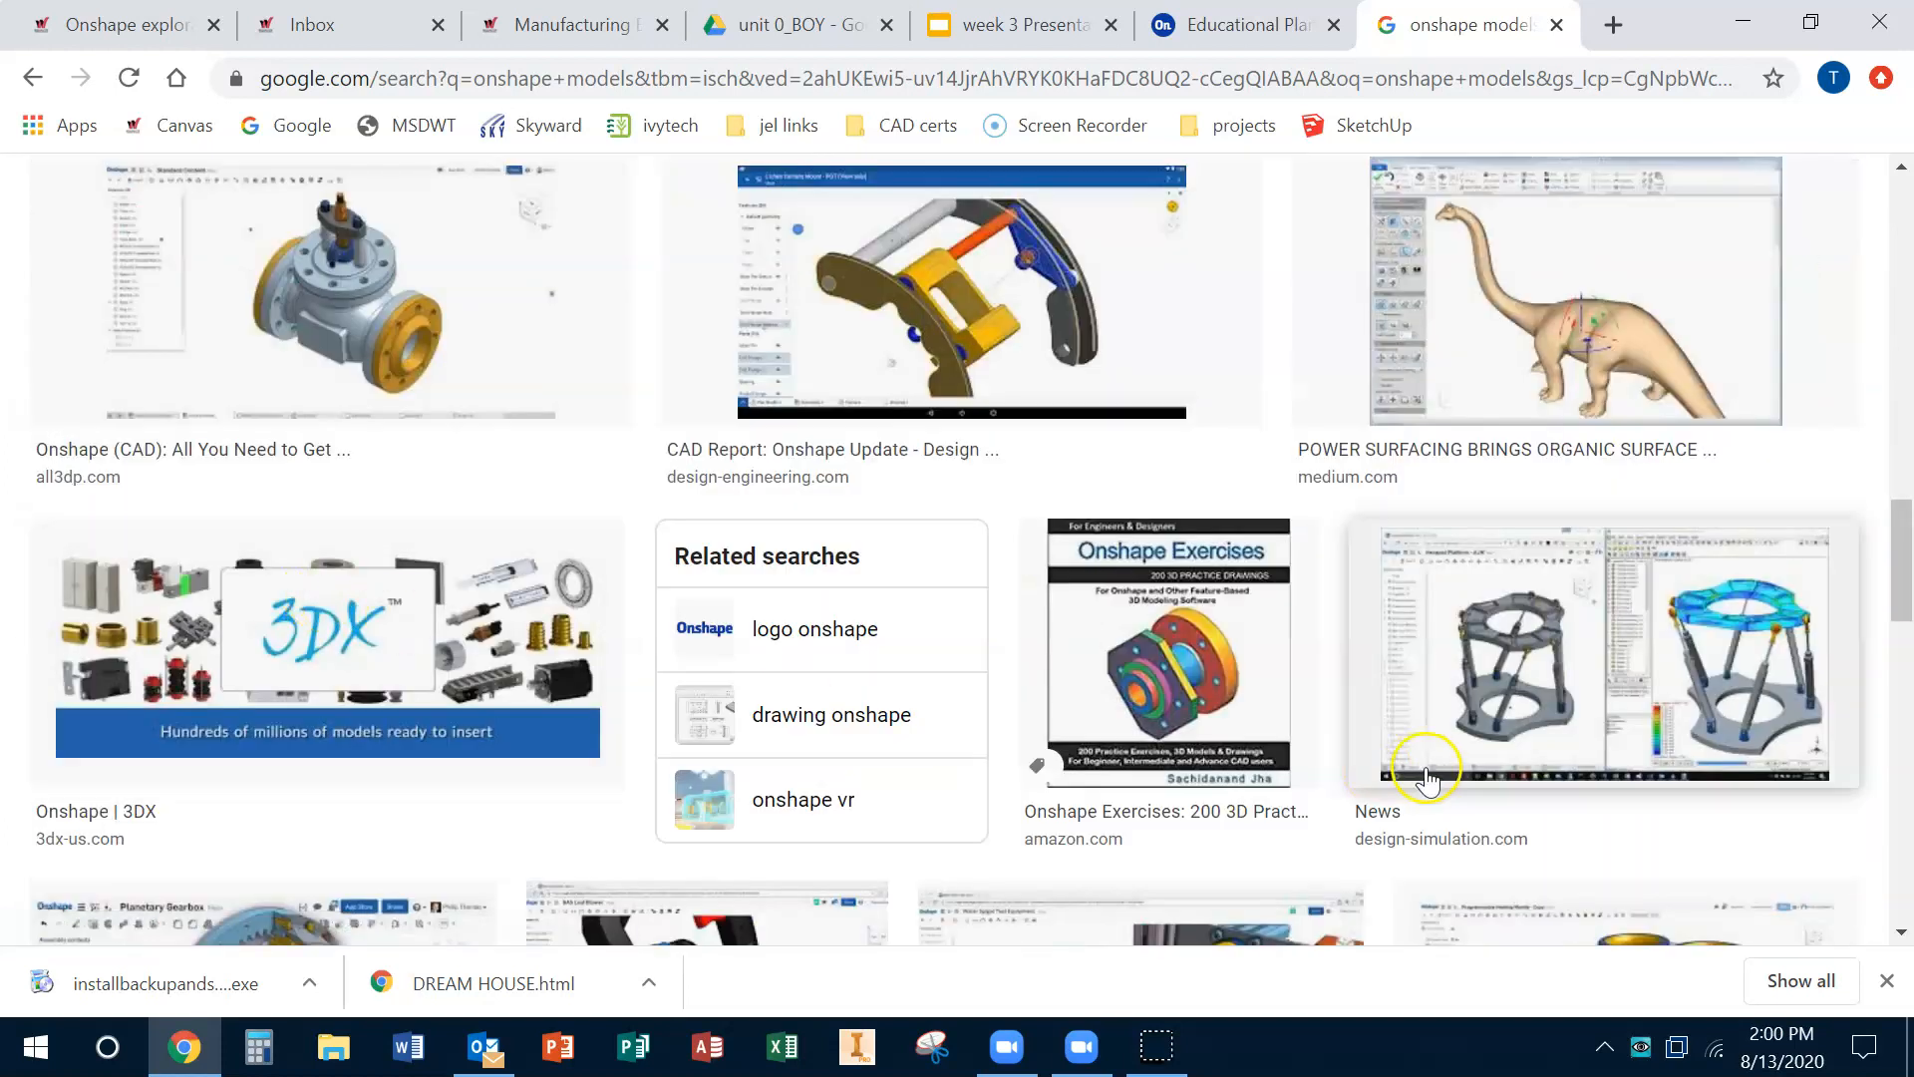
scroll(1425, 776, down, 5)
scroll(1435, 775, down, 4)
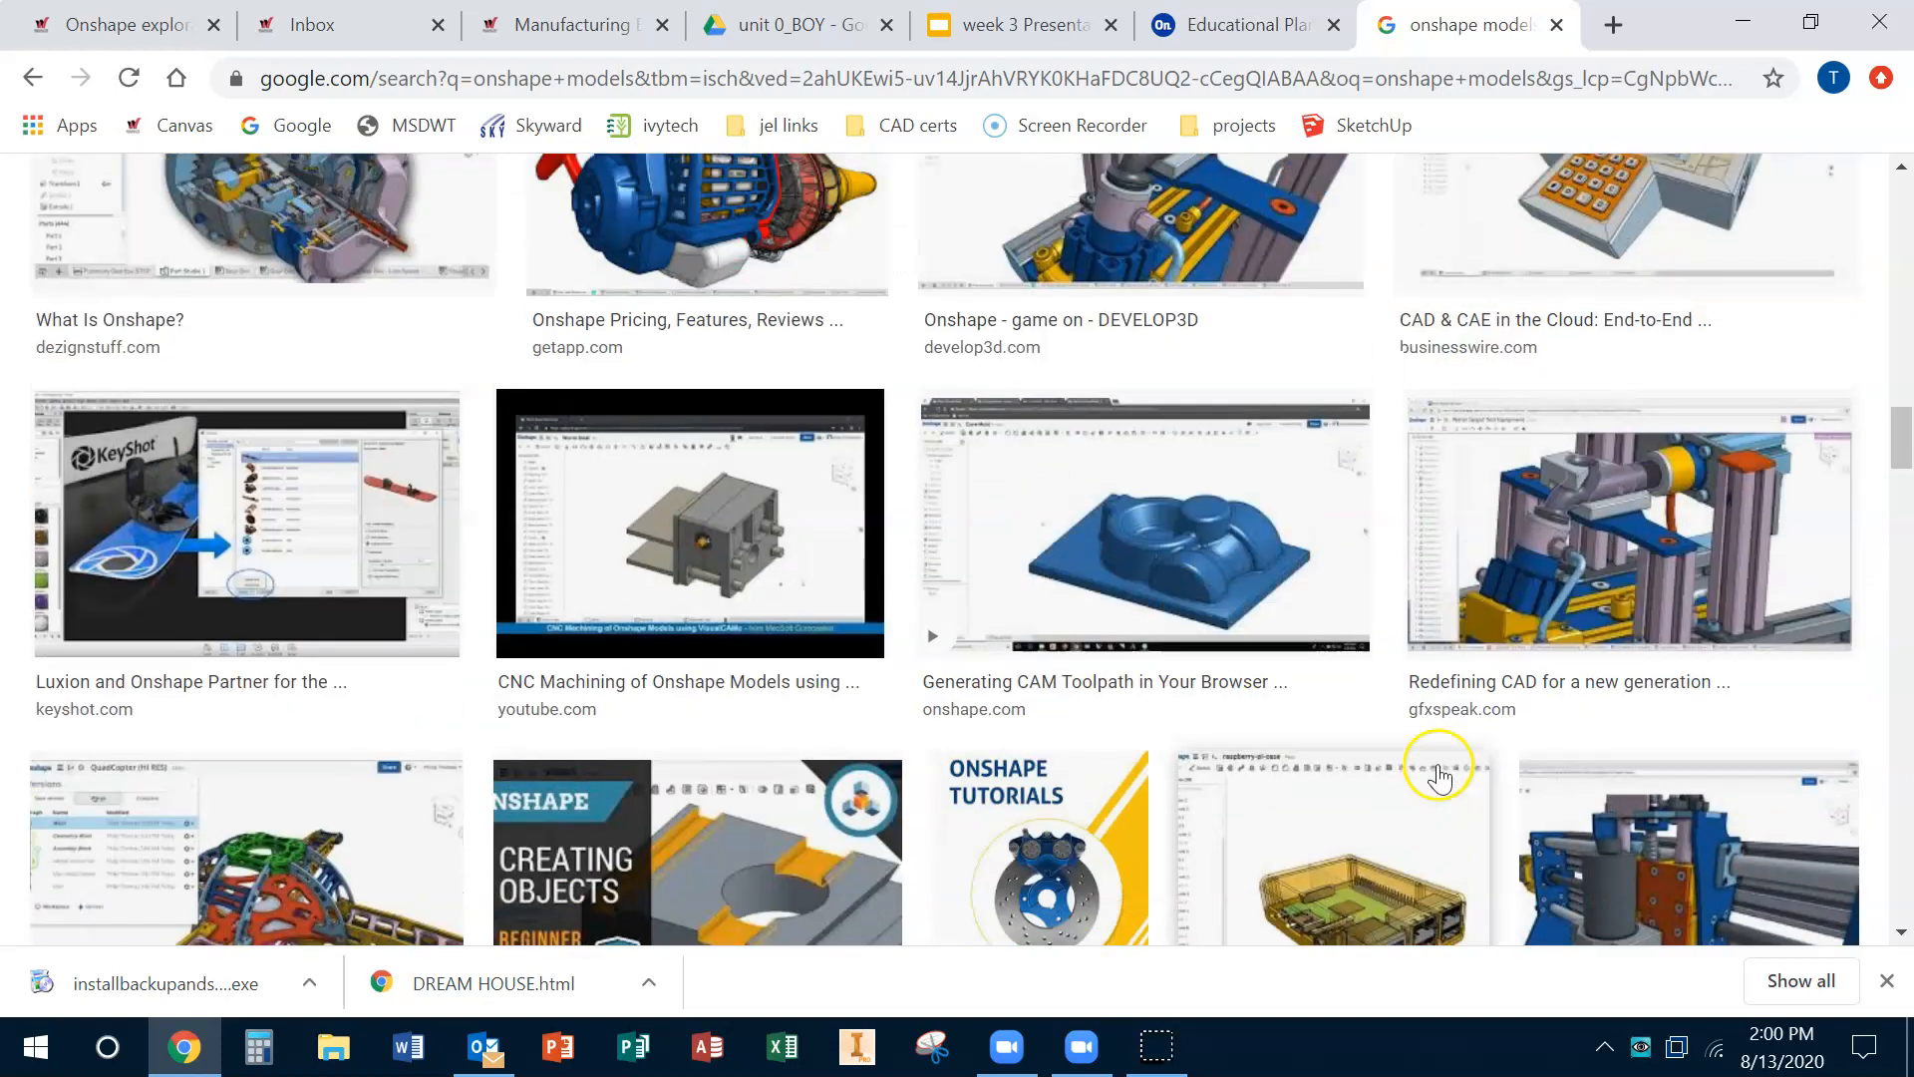
scroll(1296, 698, up, 1)
Step: Preview several Onshape model images in the results and close the image search tab
click(671, 285)
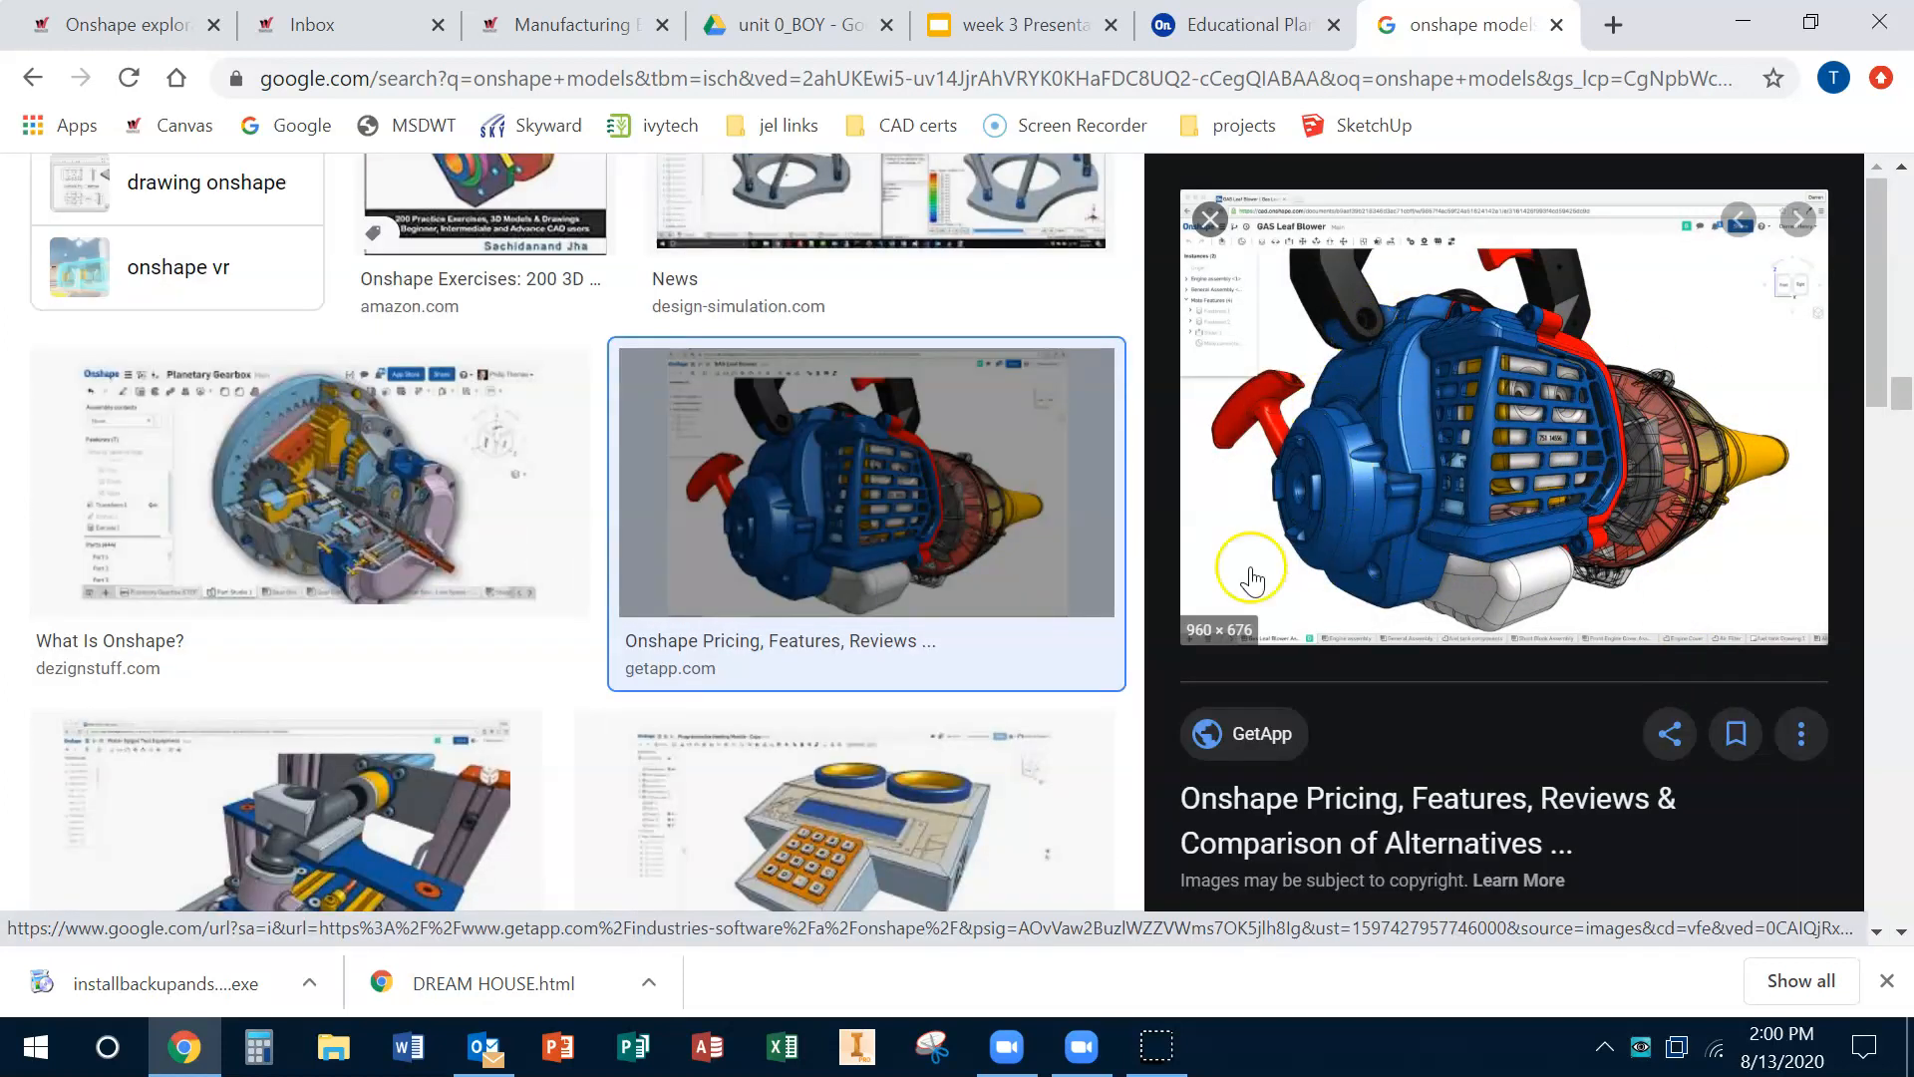
scroll(767, 726, down, 5)
scroll(785, 703, up, 2)
click(785, 703)
scroll(893, 757, down, 7)
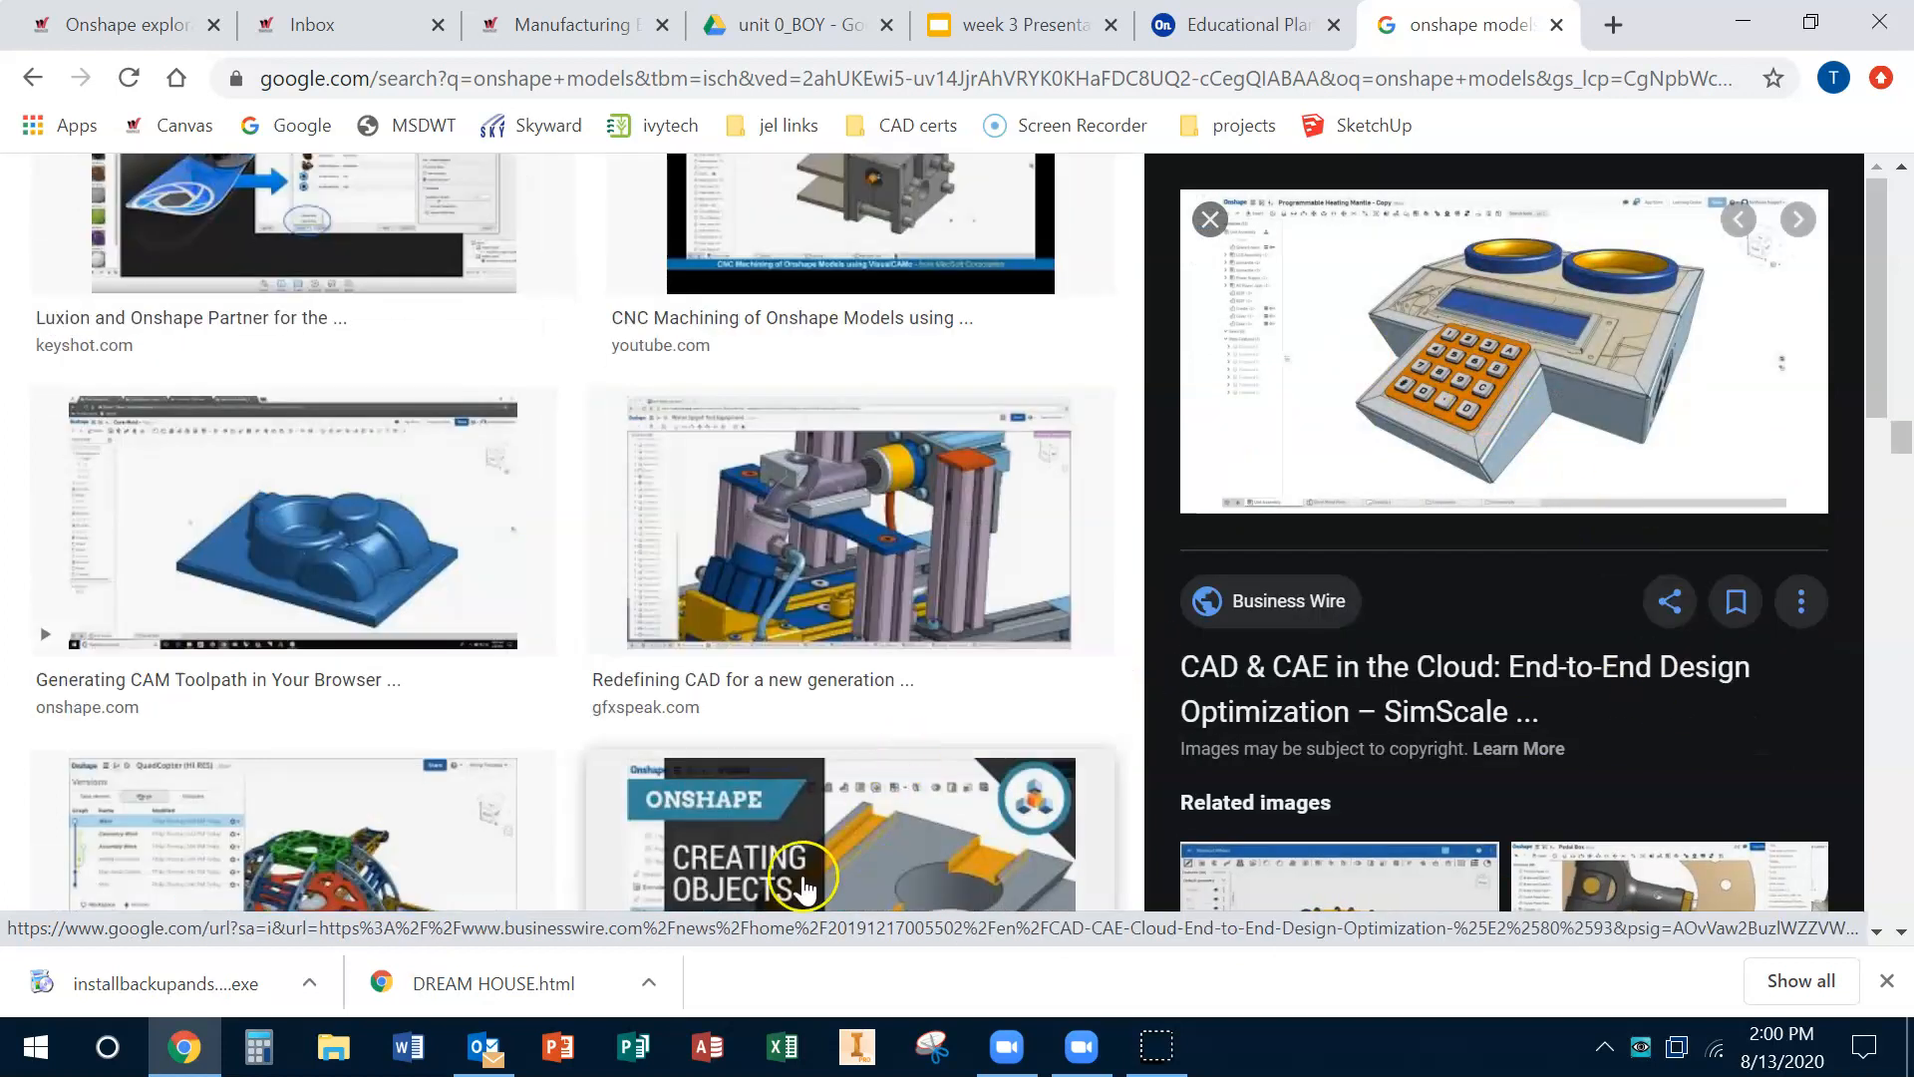
click(853, 558)
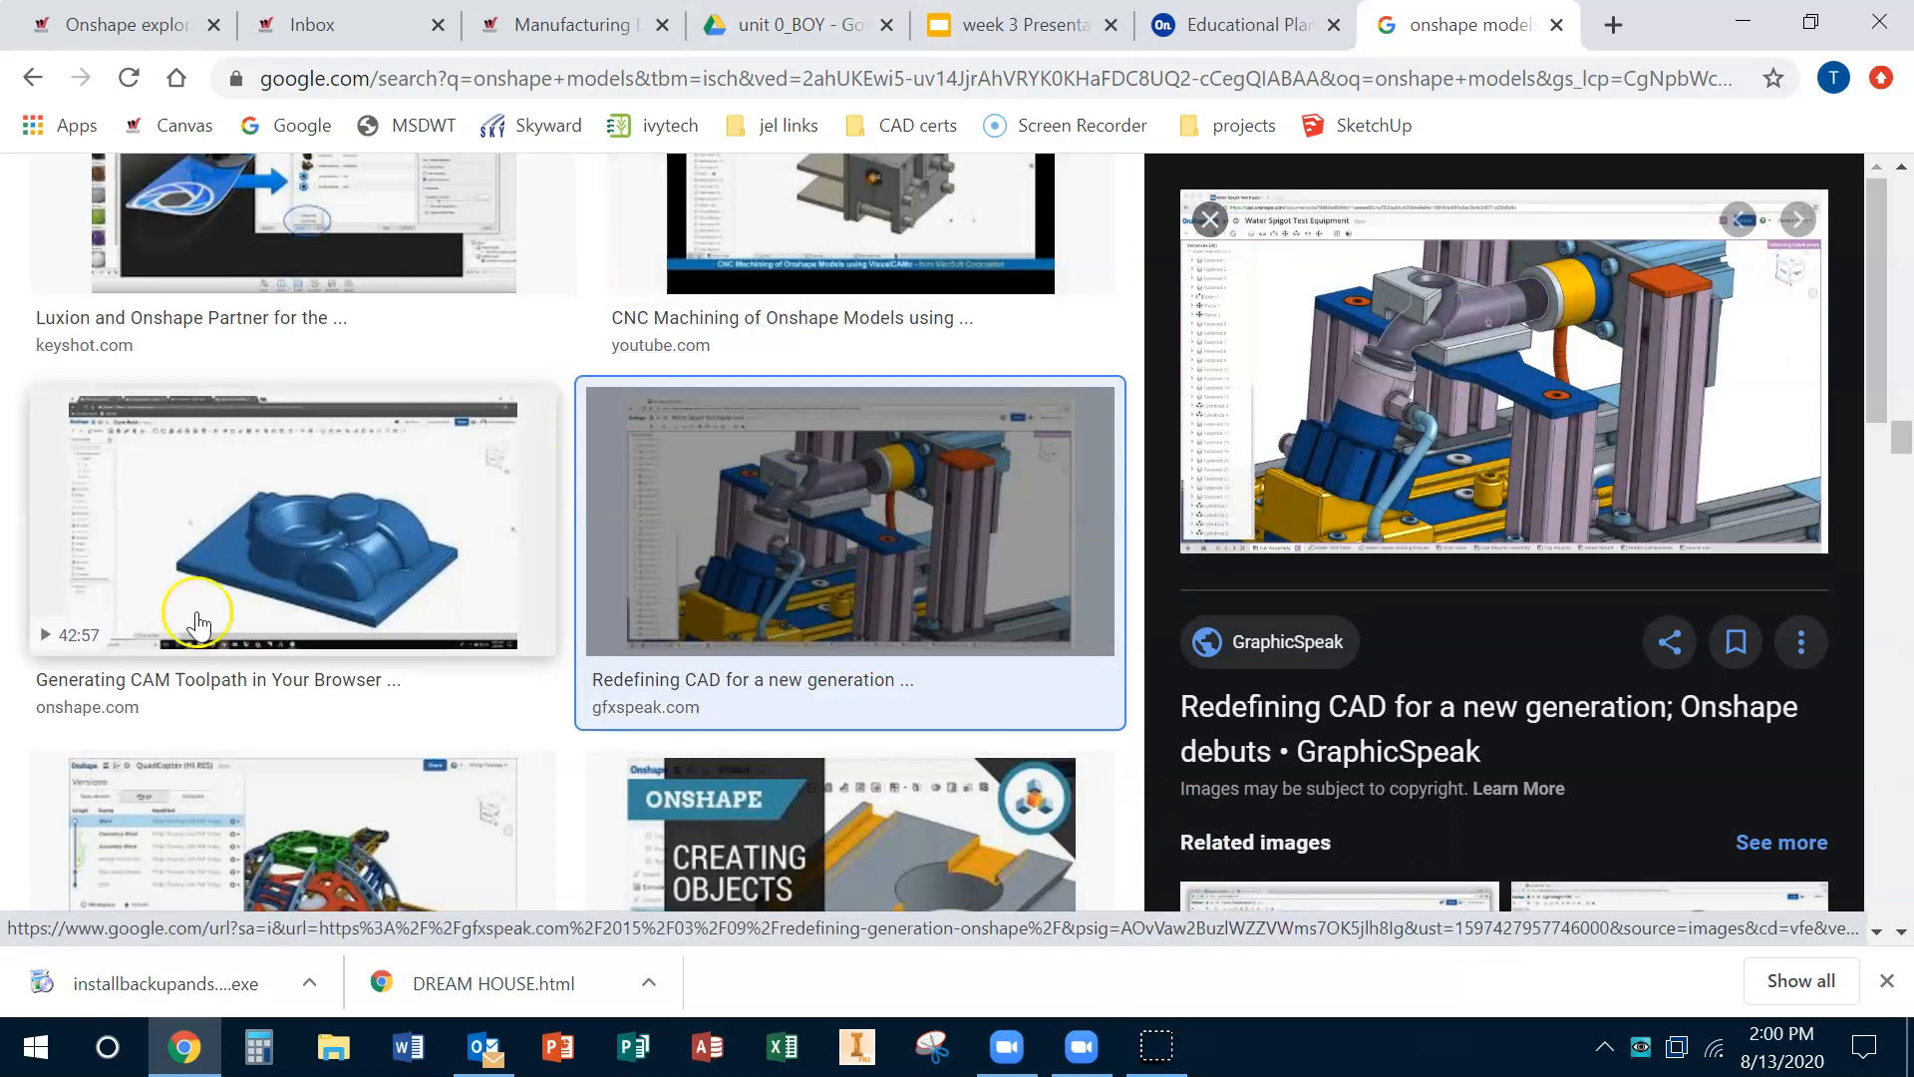
scroll(279, 559, down, 8)
scroll(286, 578, down, 5)
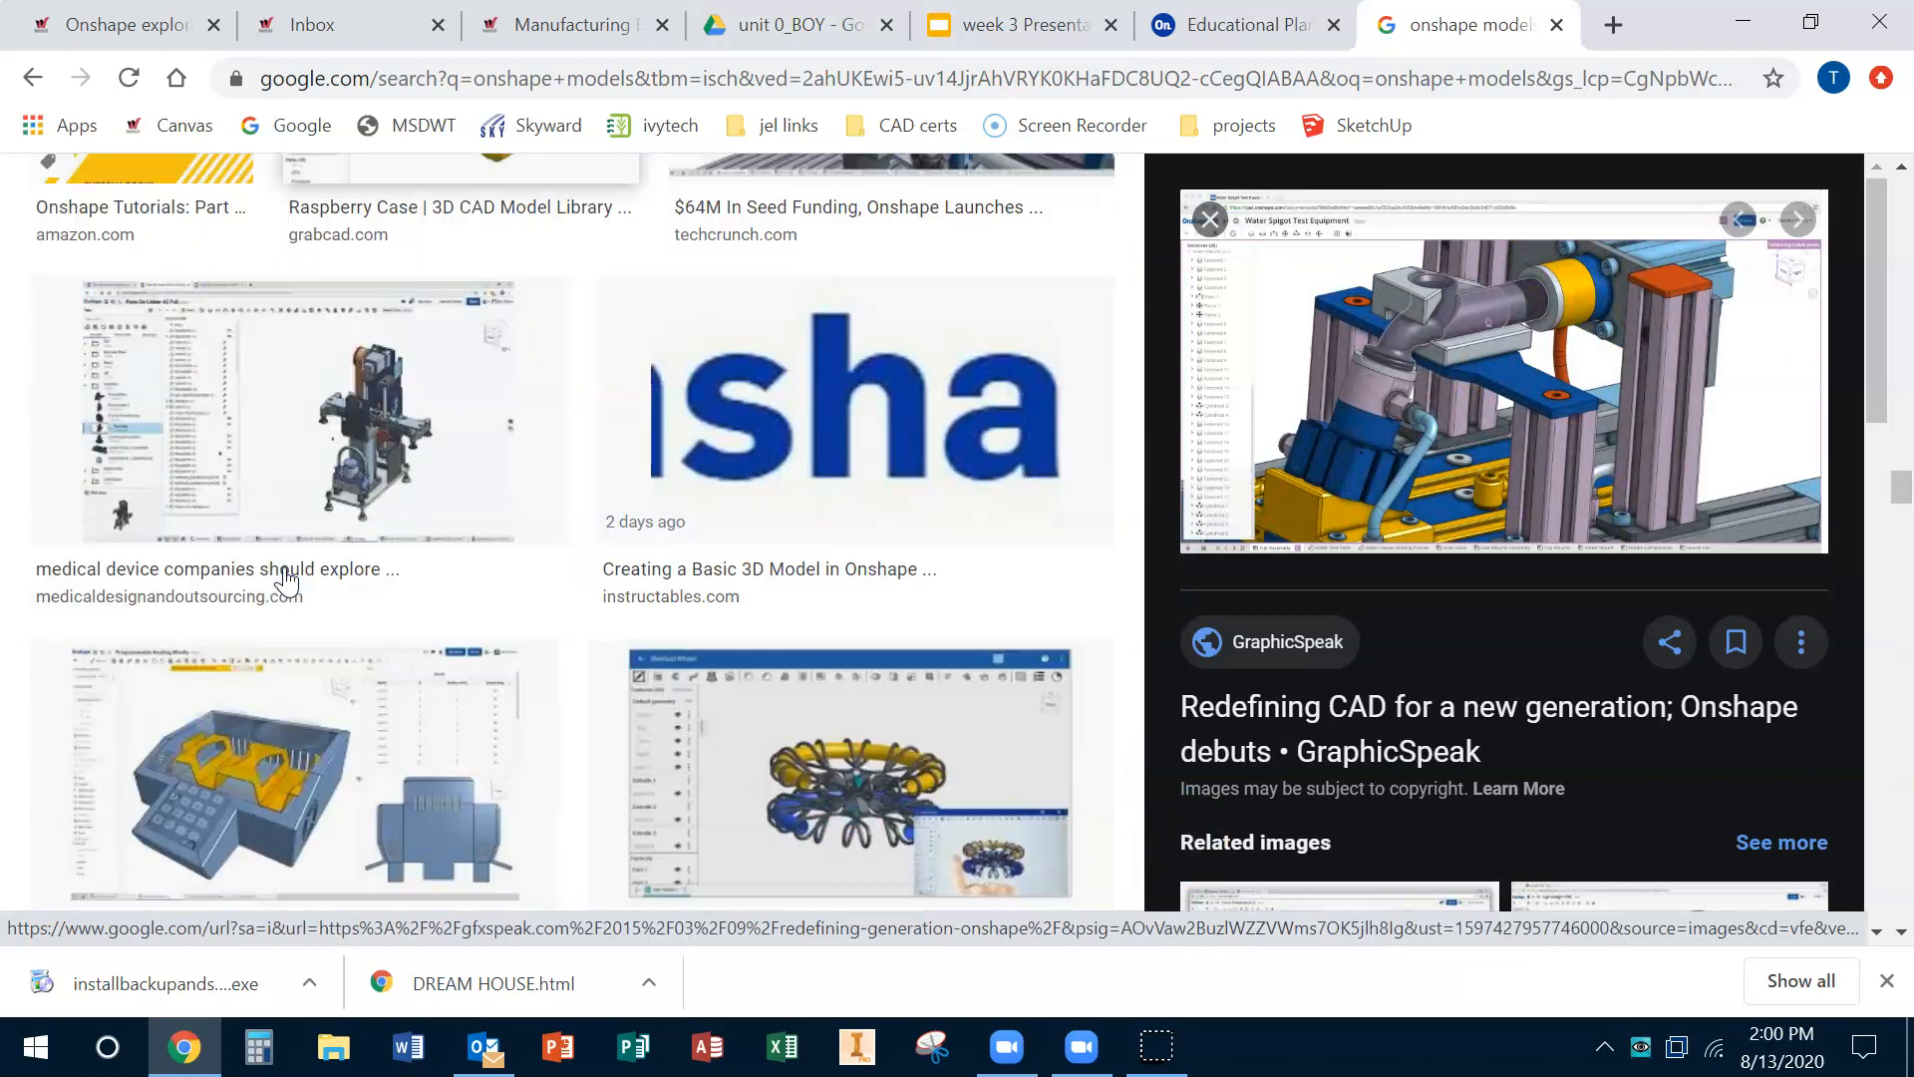
scroll(286, 578, down, 5)
click(814, 324)
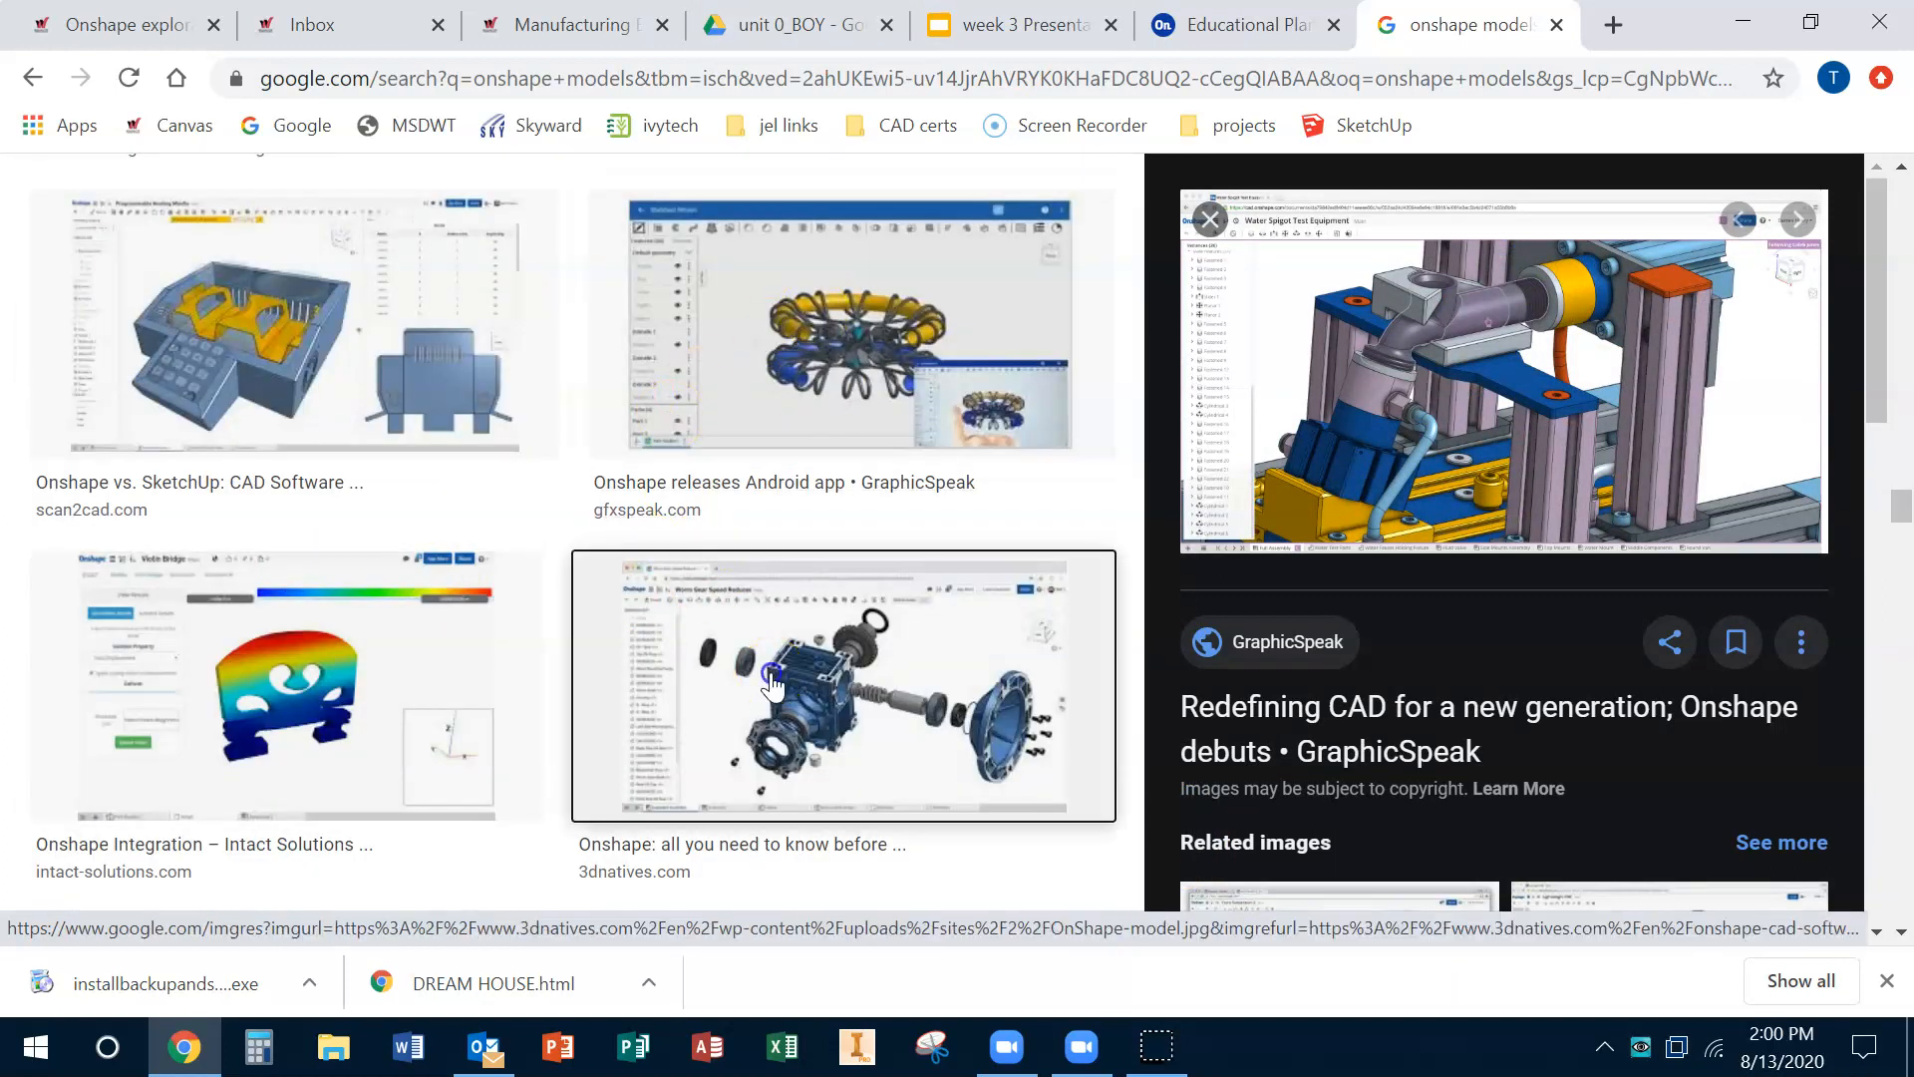
click(848, 688)
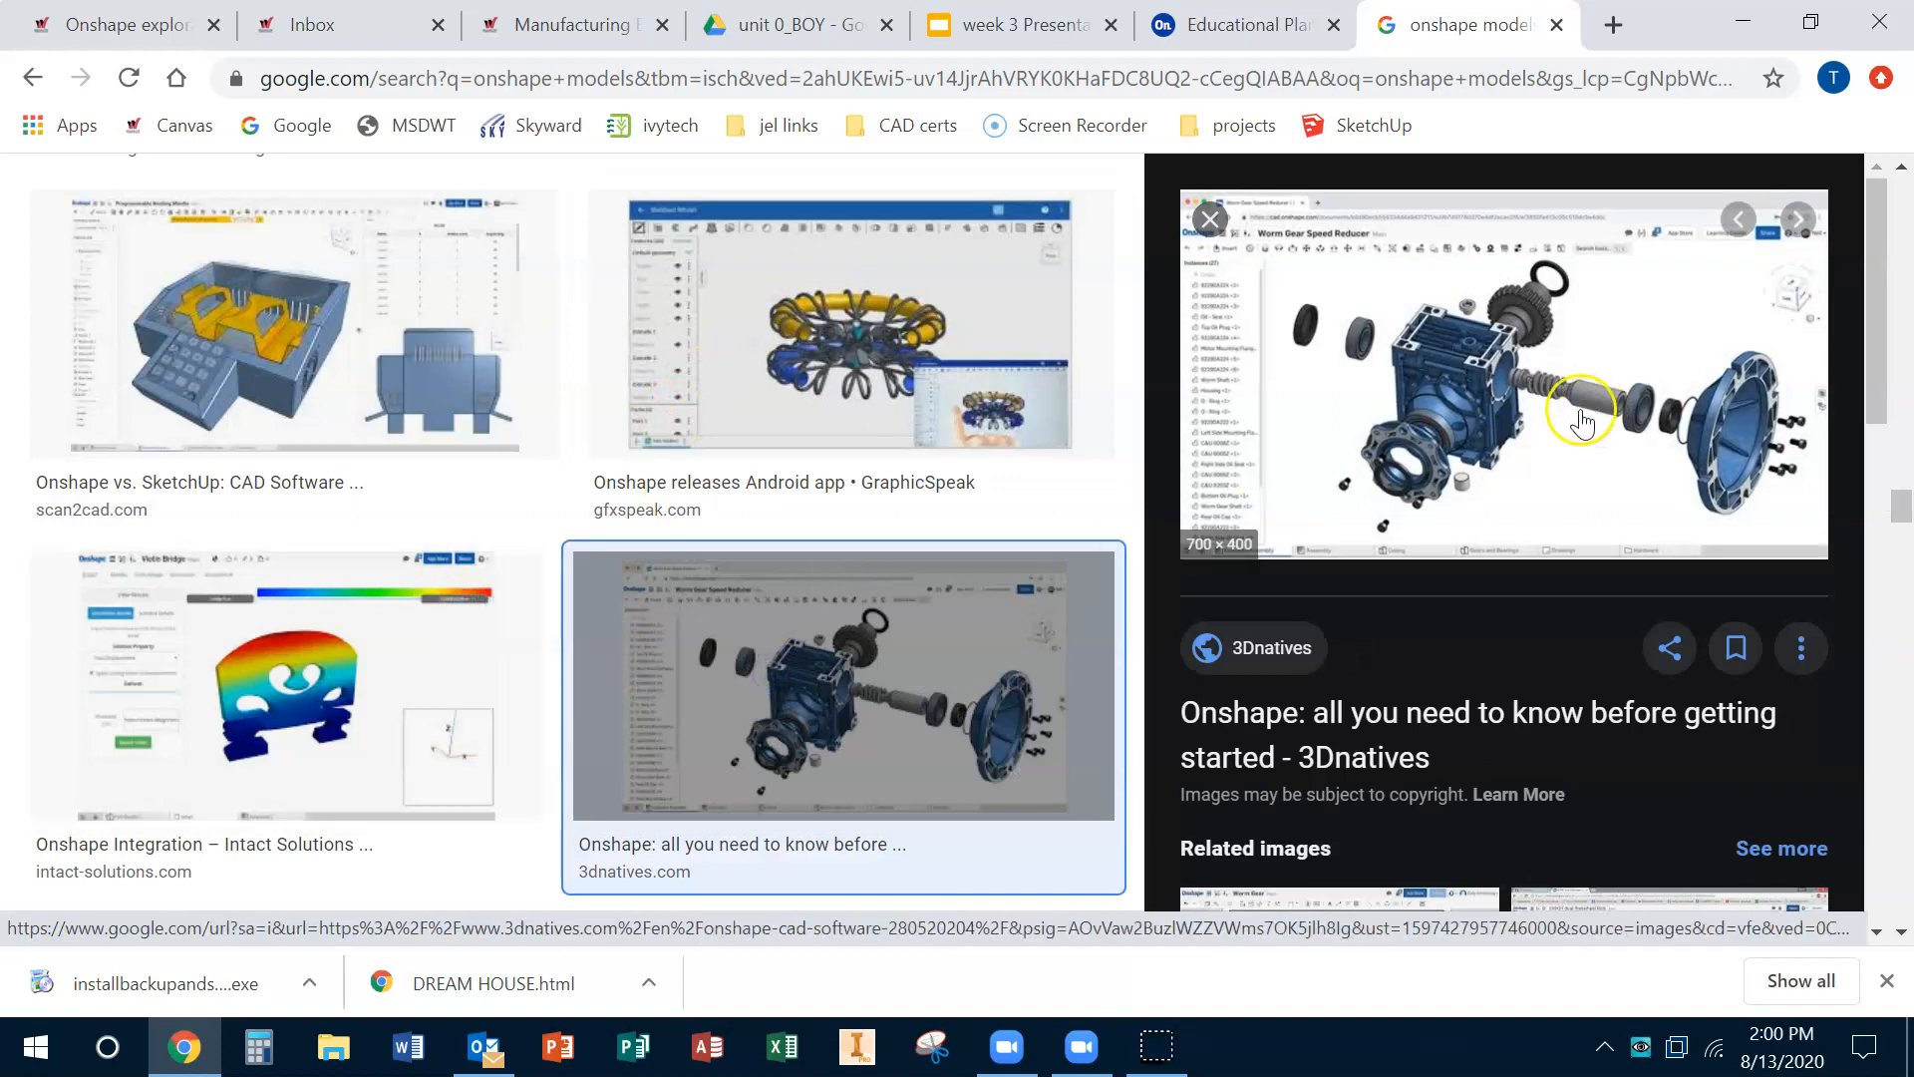
middle_click(1468, 22)
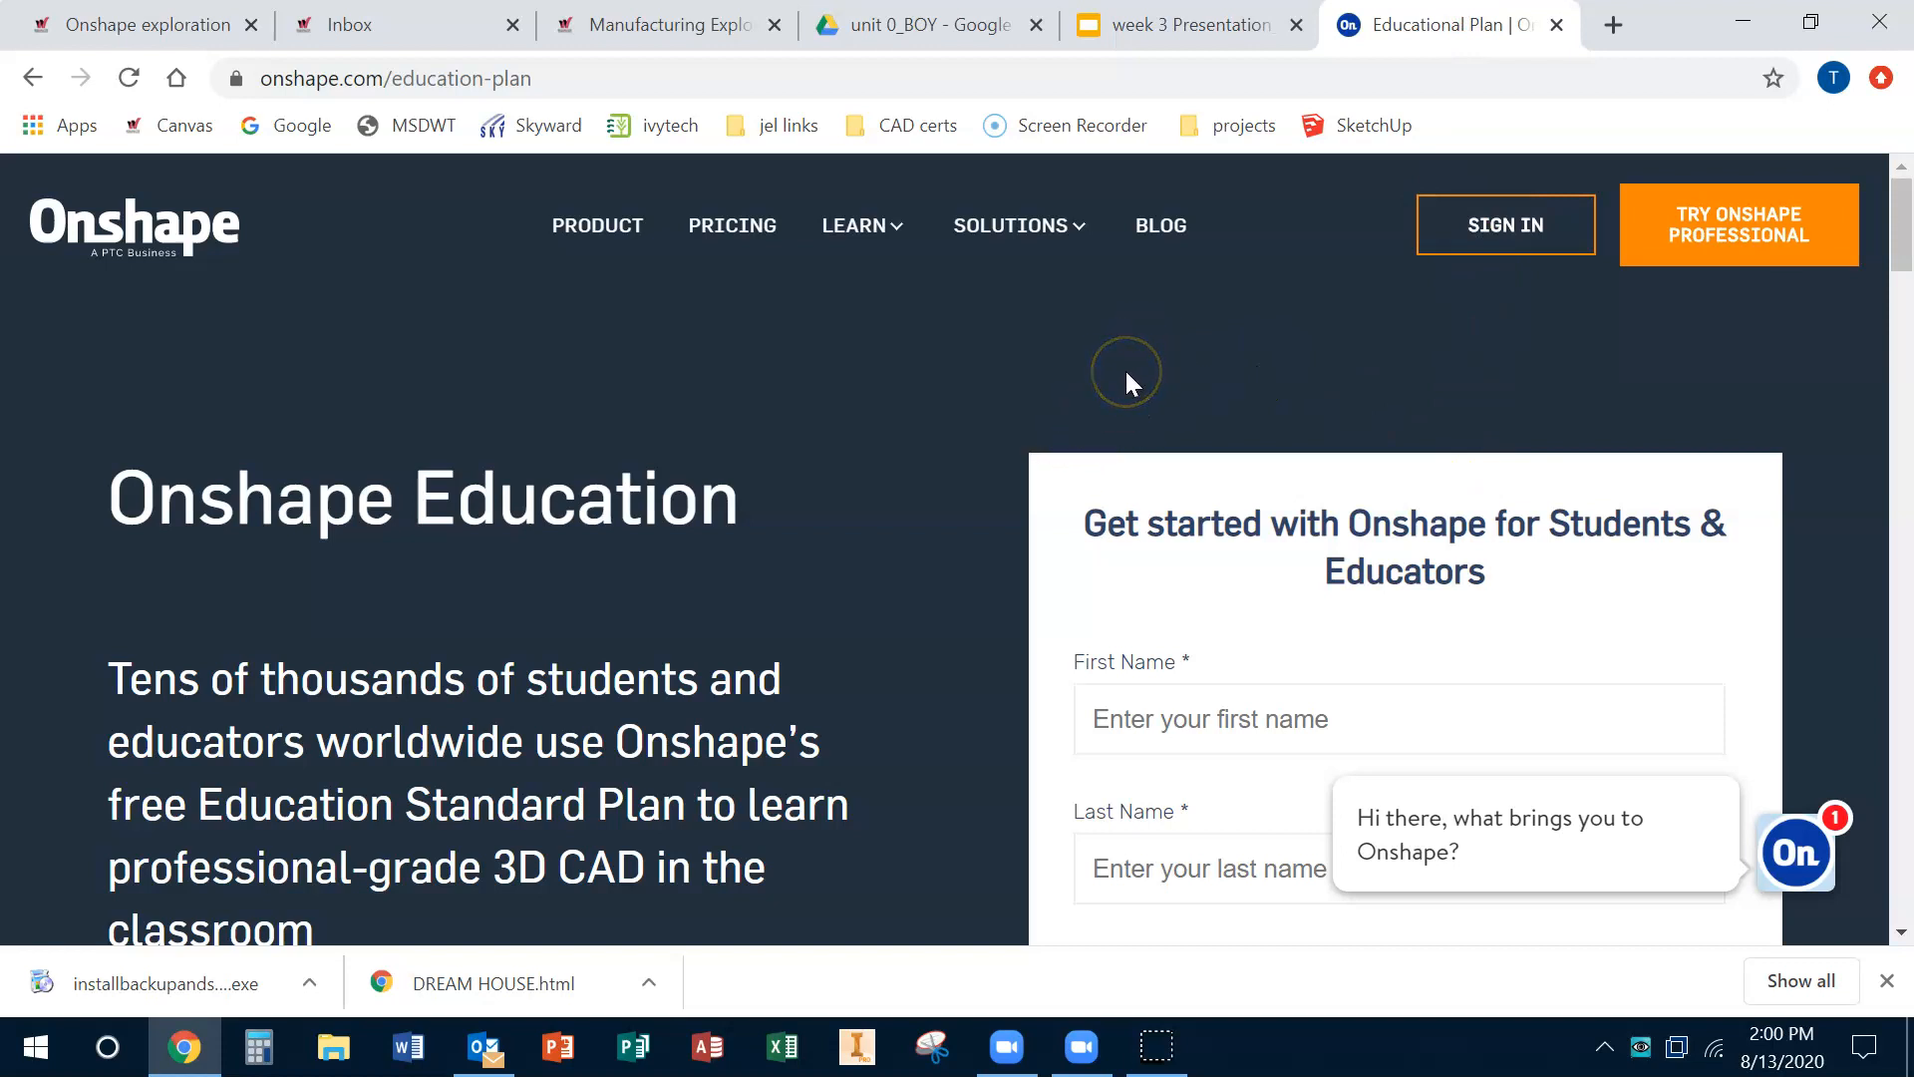
Step: Open the free student plan signup form from the professional trial page
click(1740, 223)
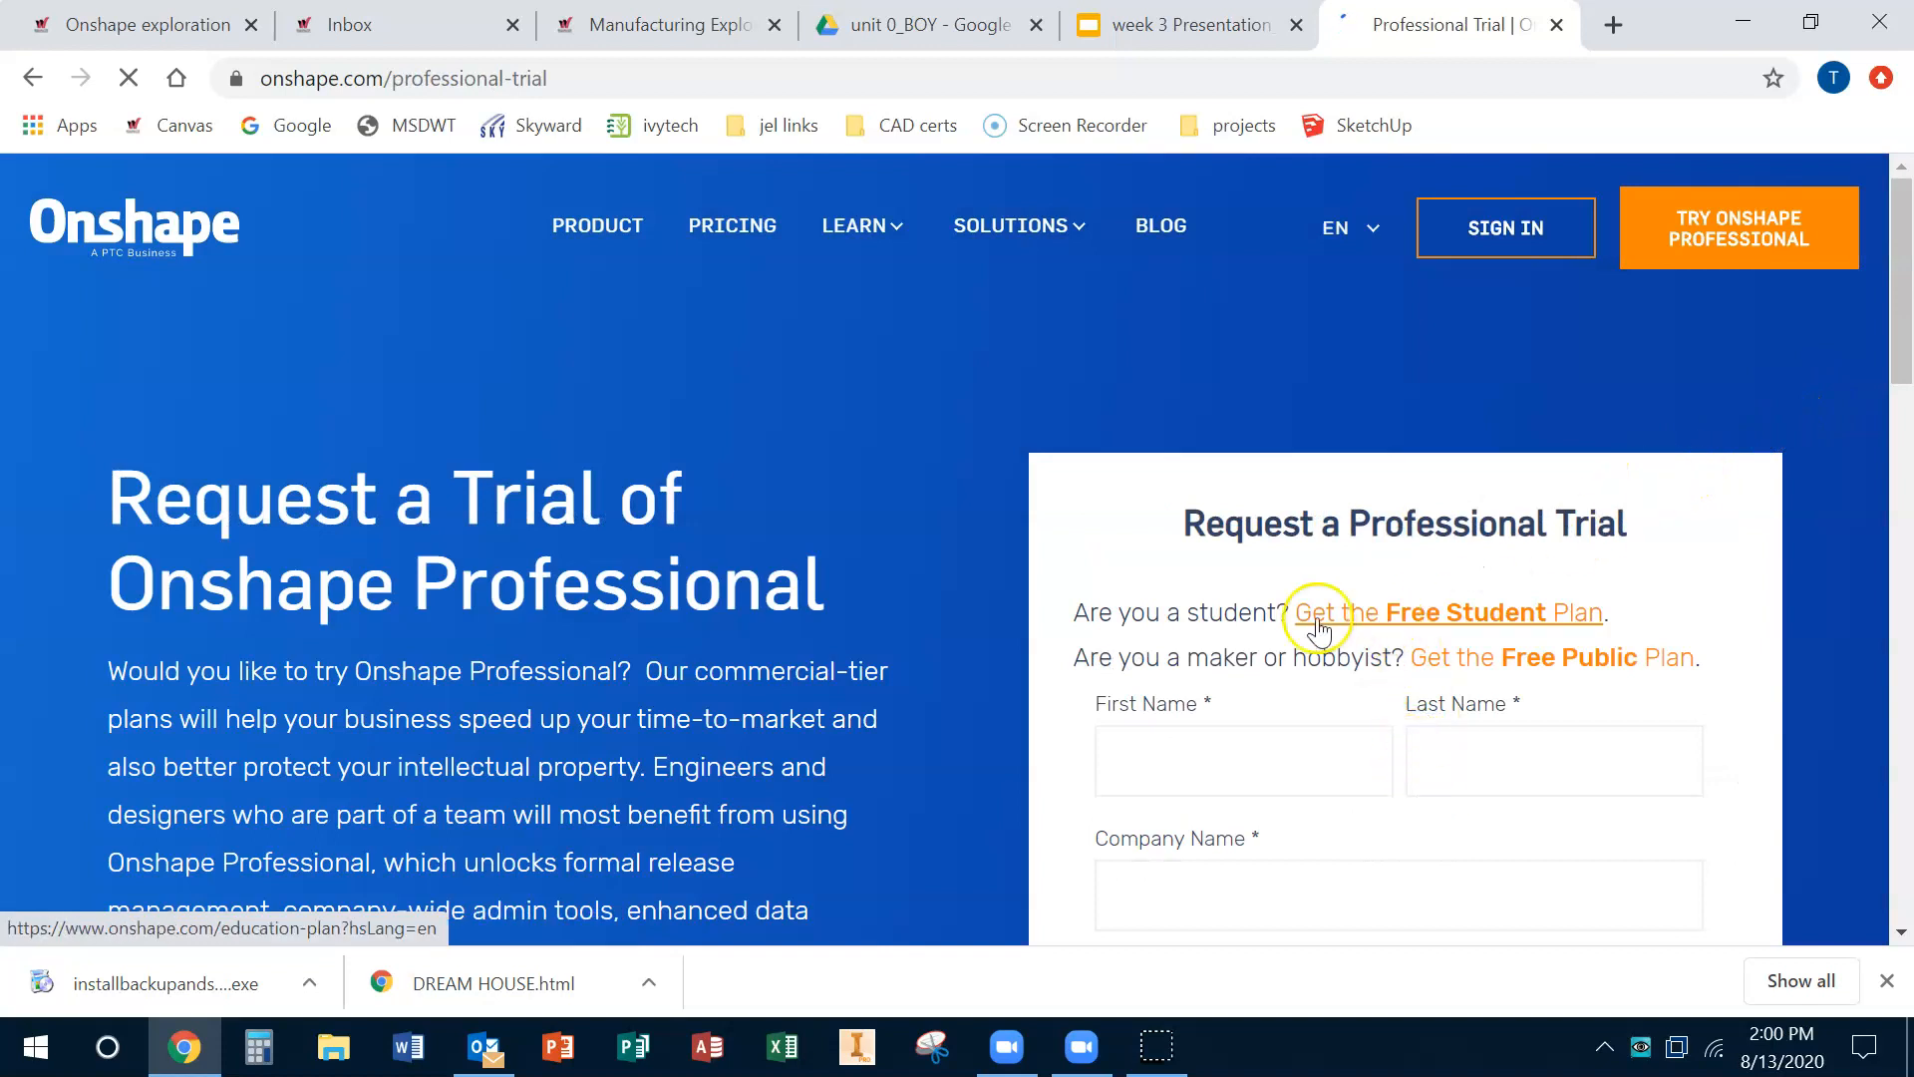
drag(1074, 615, 1261, 618)
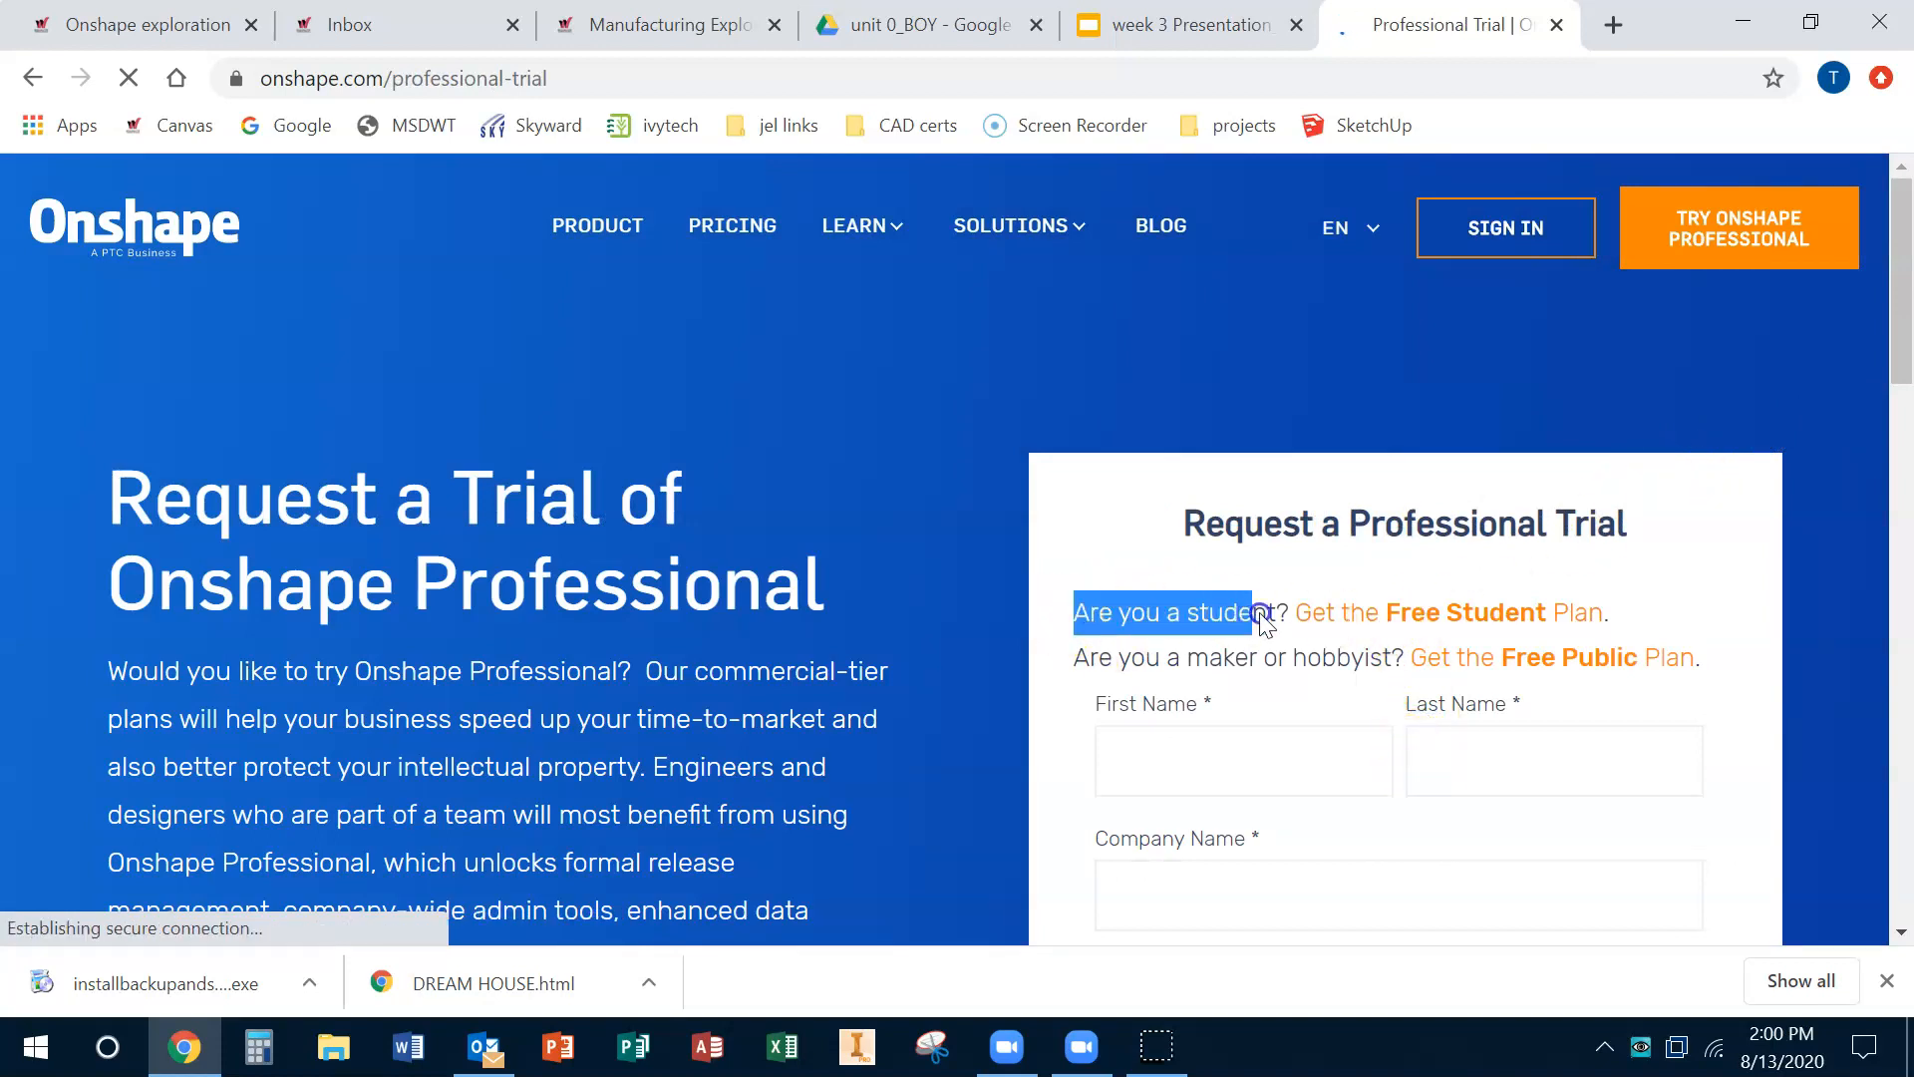
click(1360, 612)
scroll(1511, 700, down, 4)
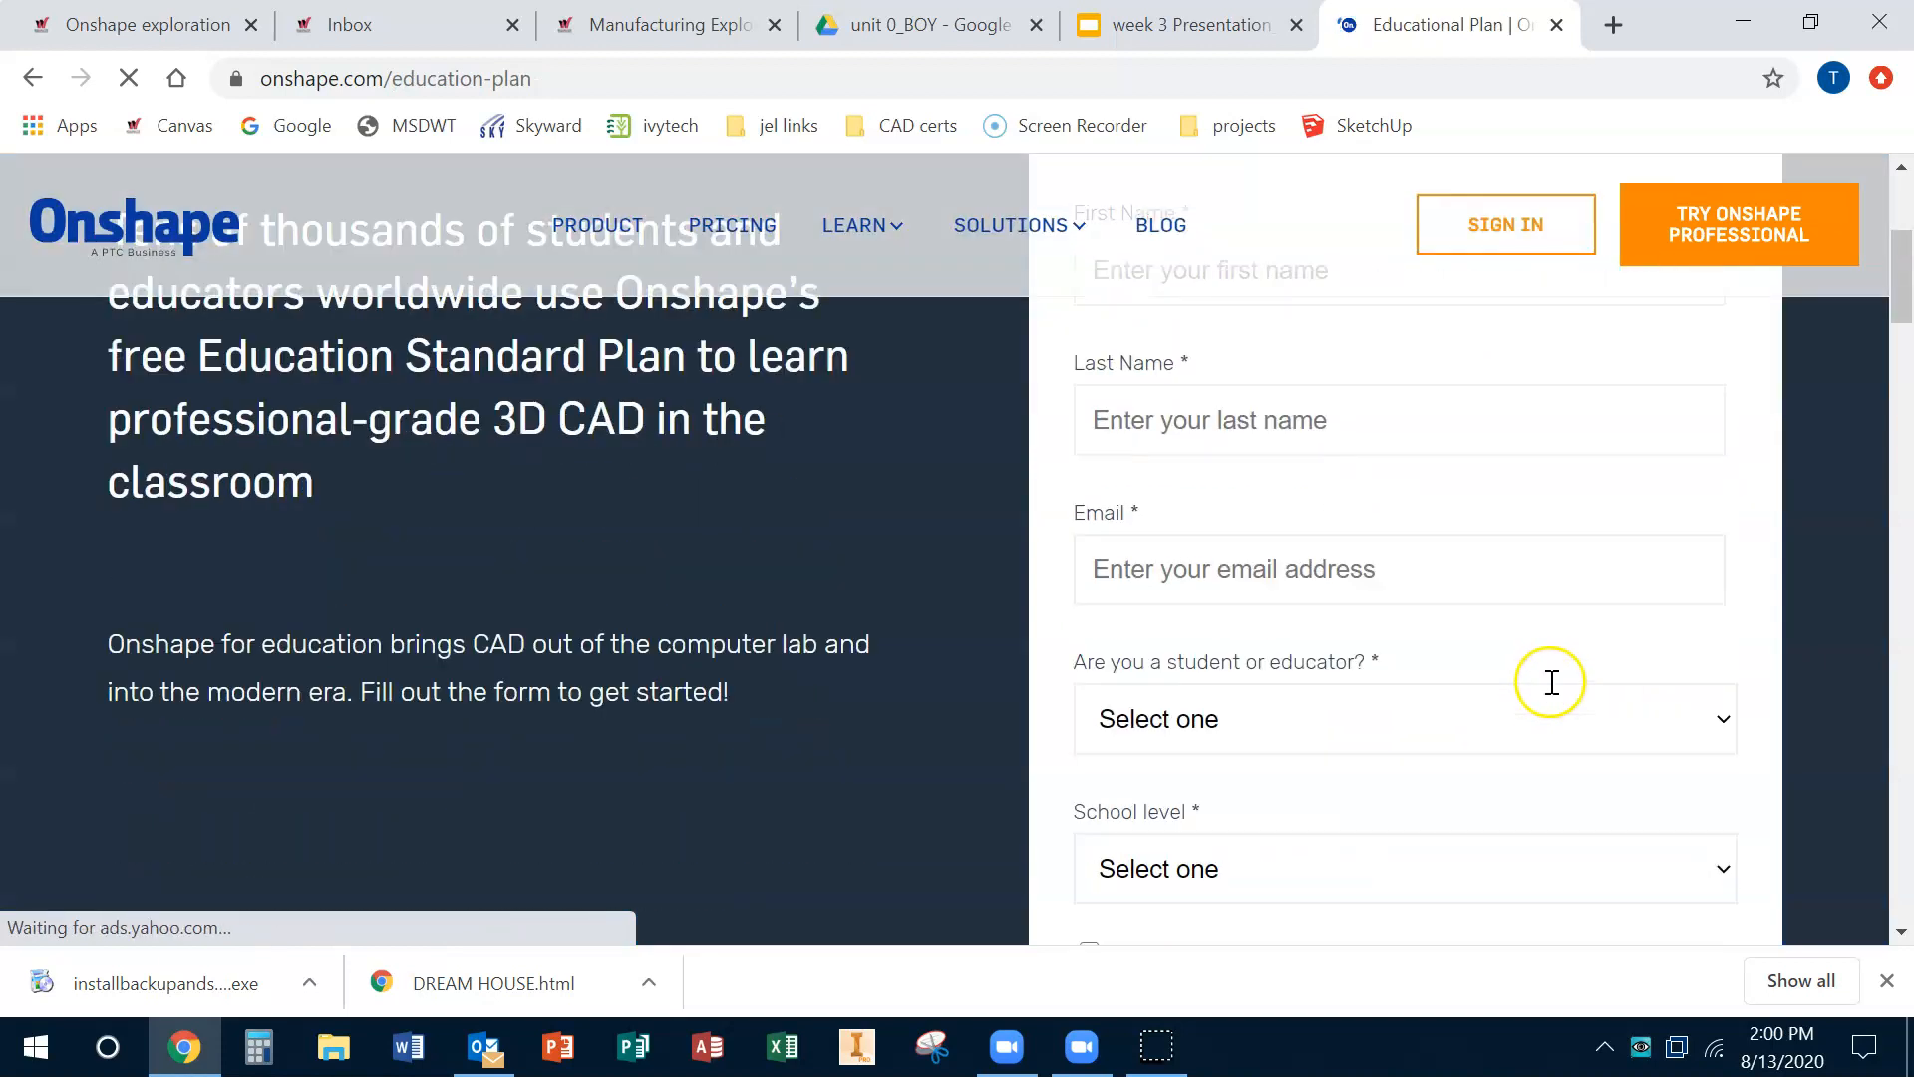
scroll(1550, 679, up, 3)
click(1310, 569)
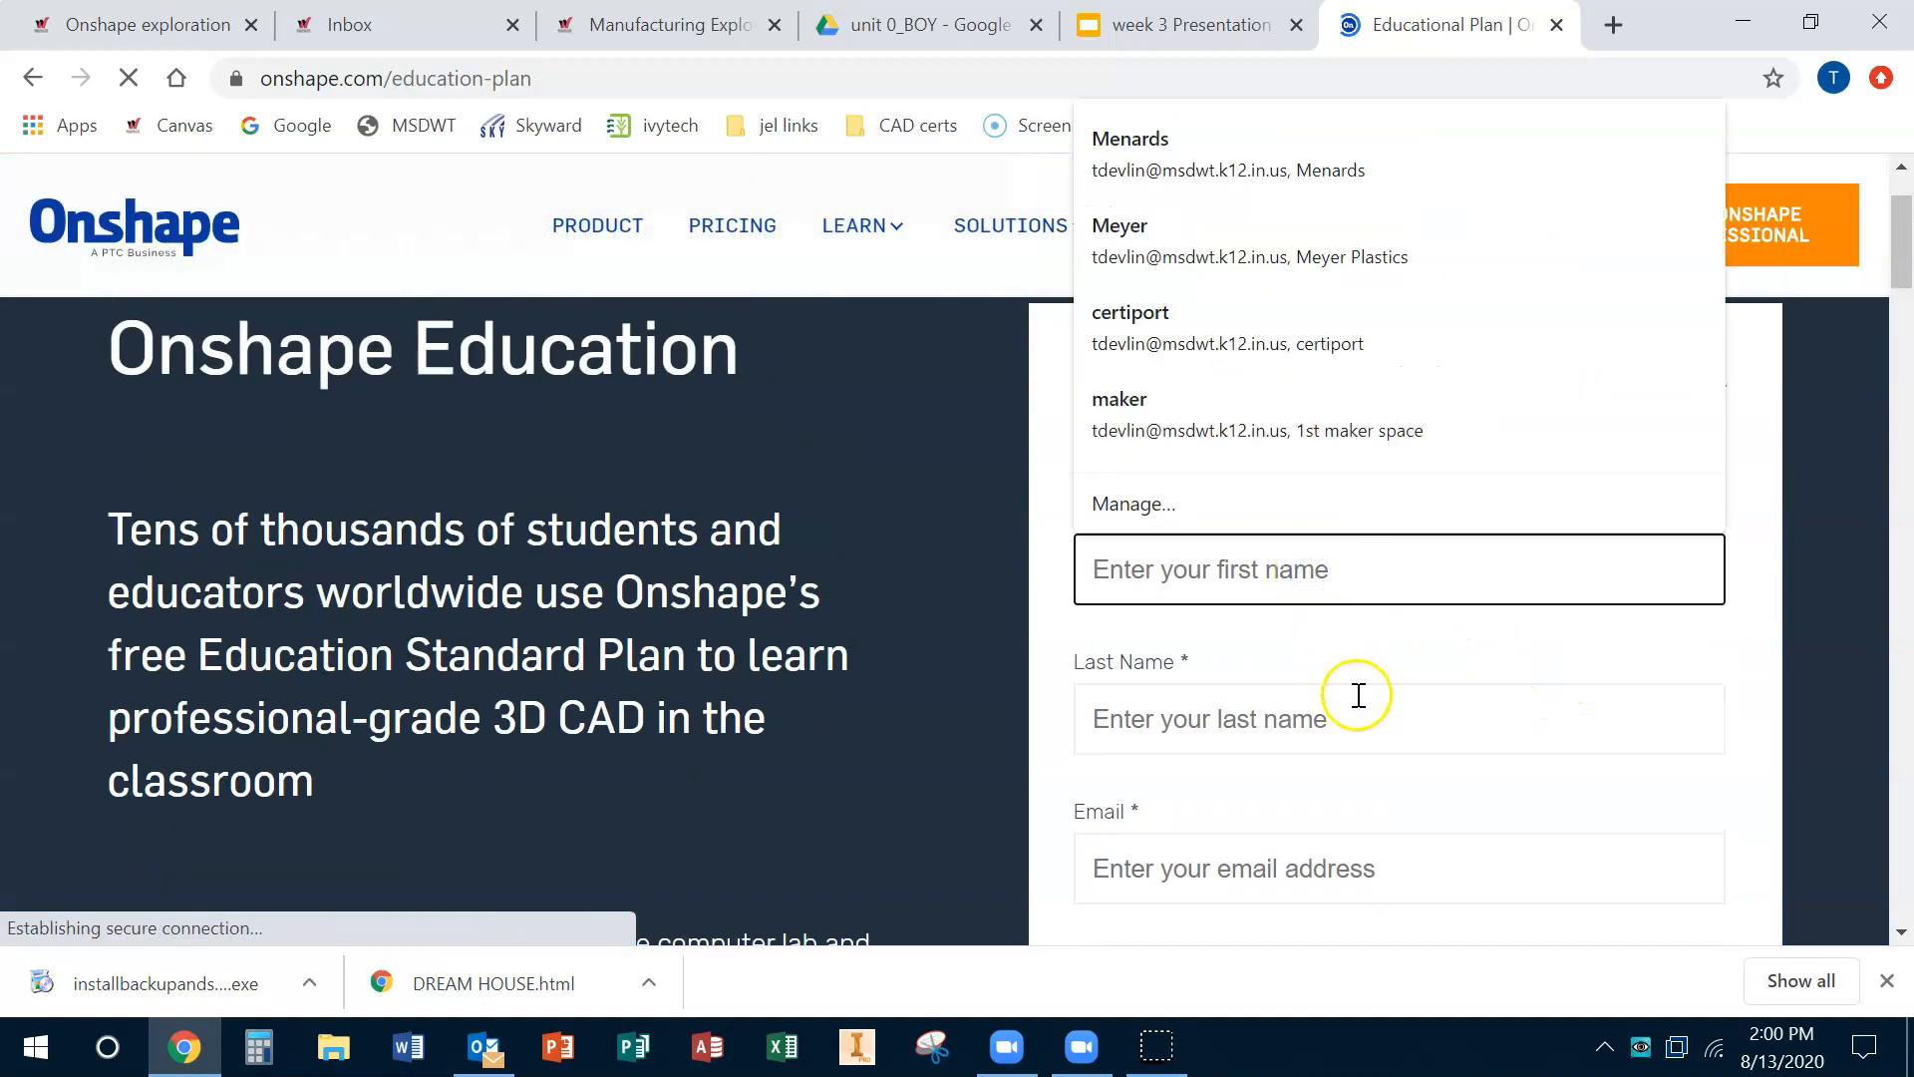
scroll(1415, 718, down, 3)
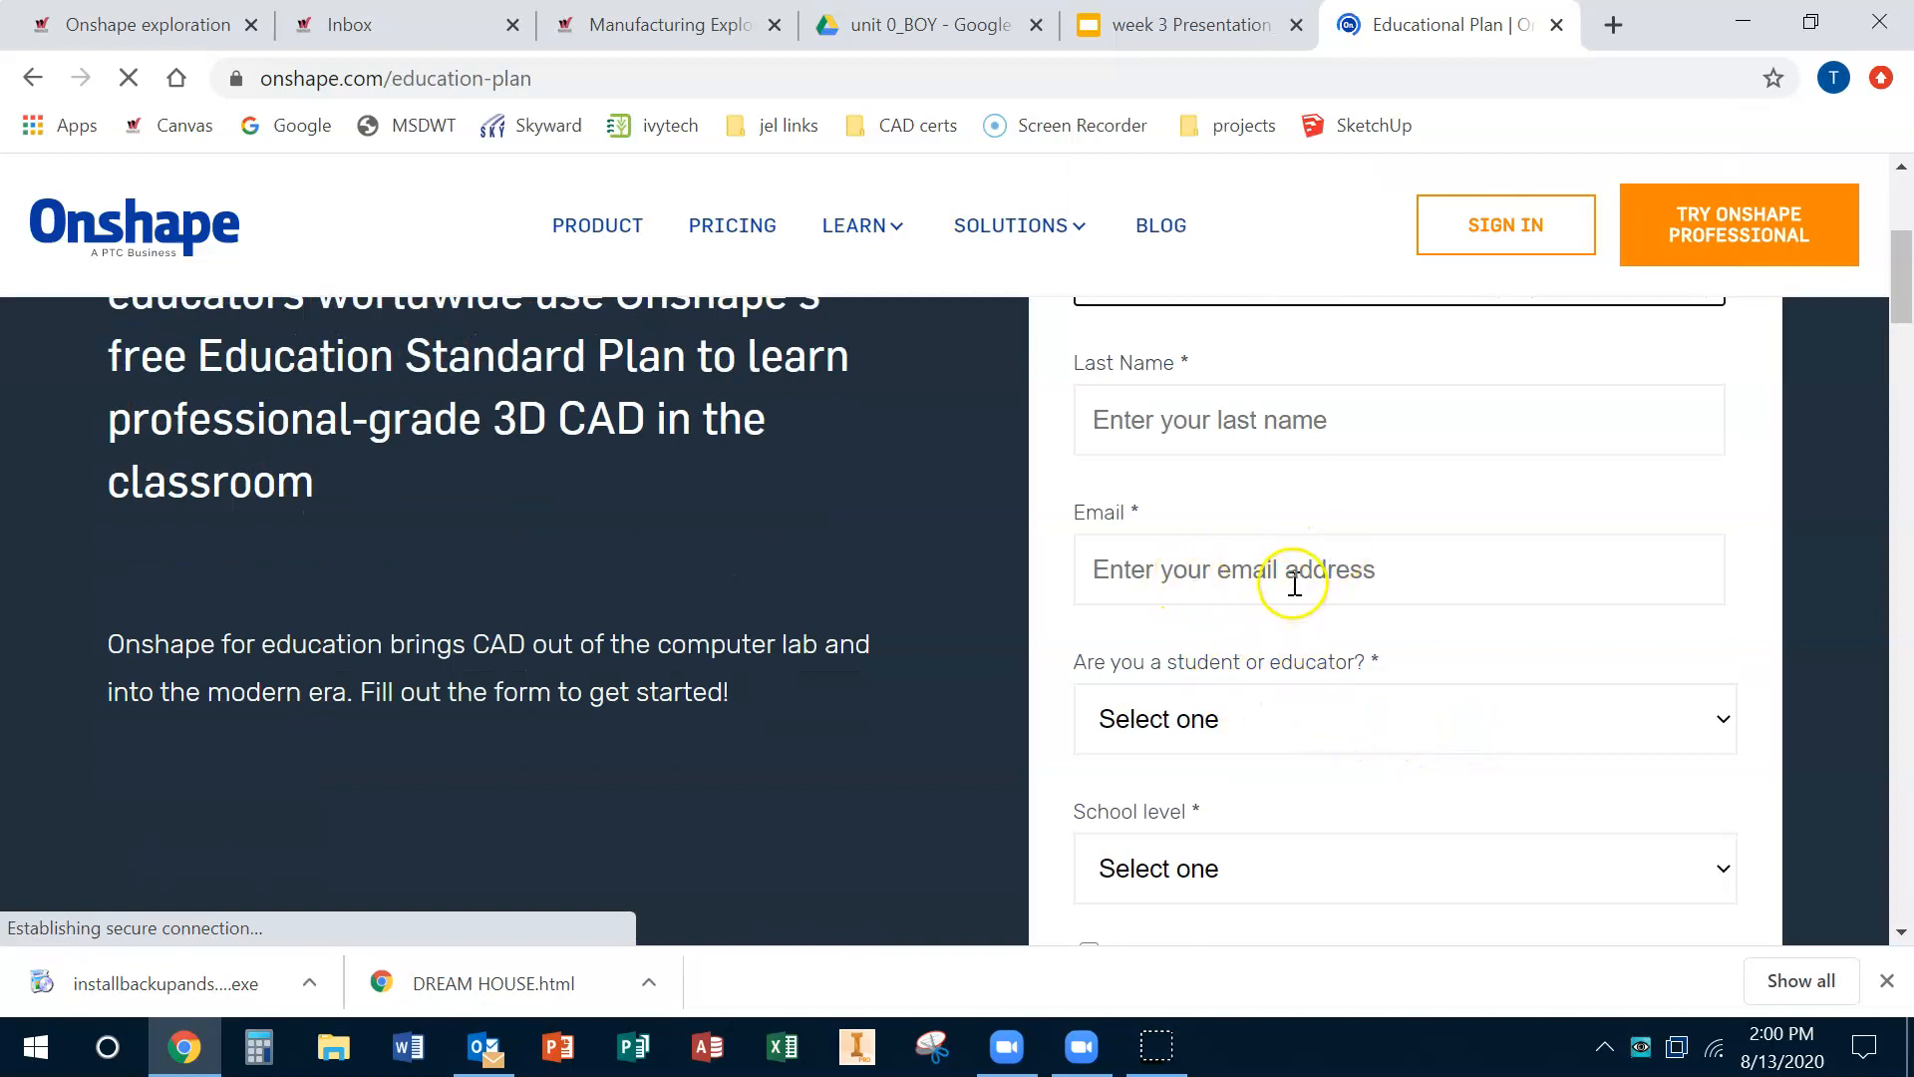
click(1293, 578)
click(1059, 535)
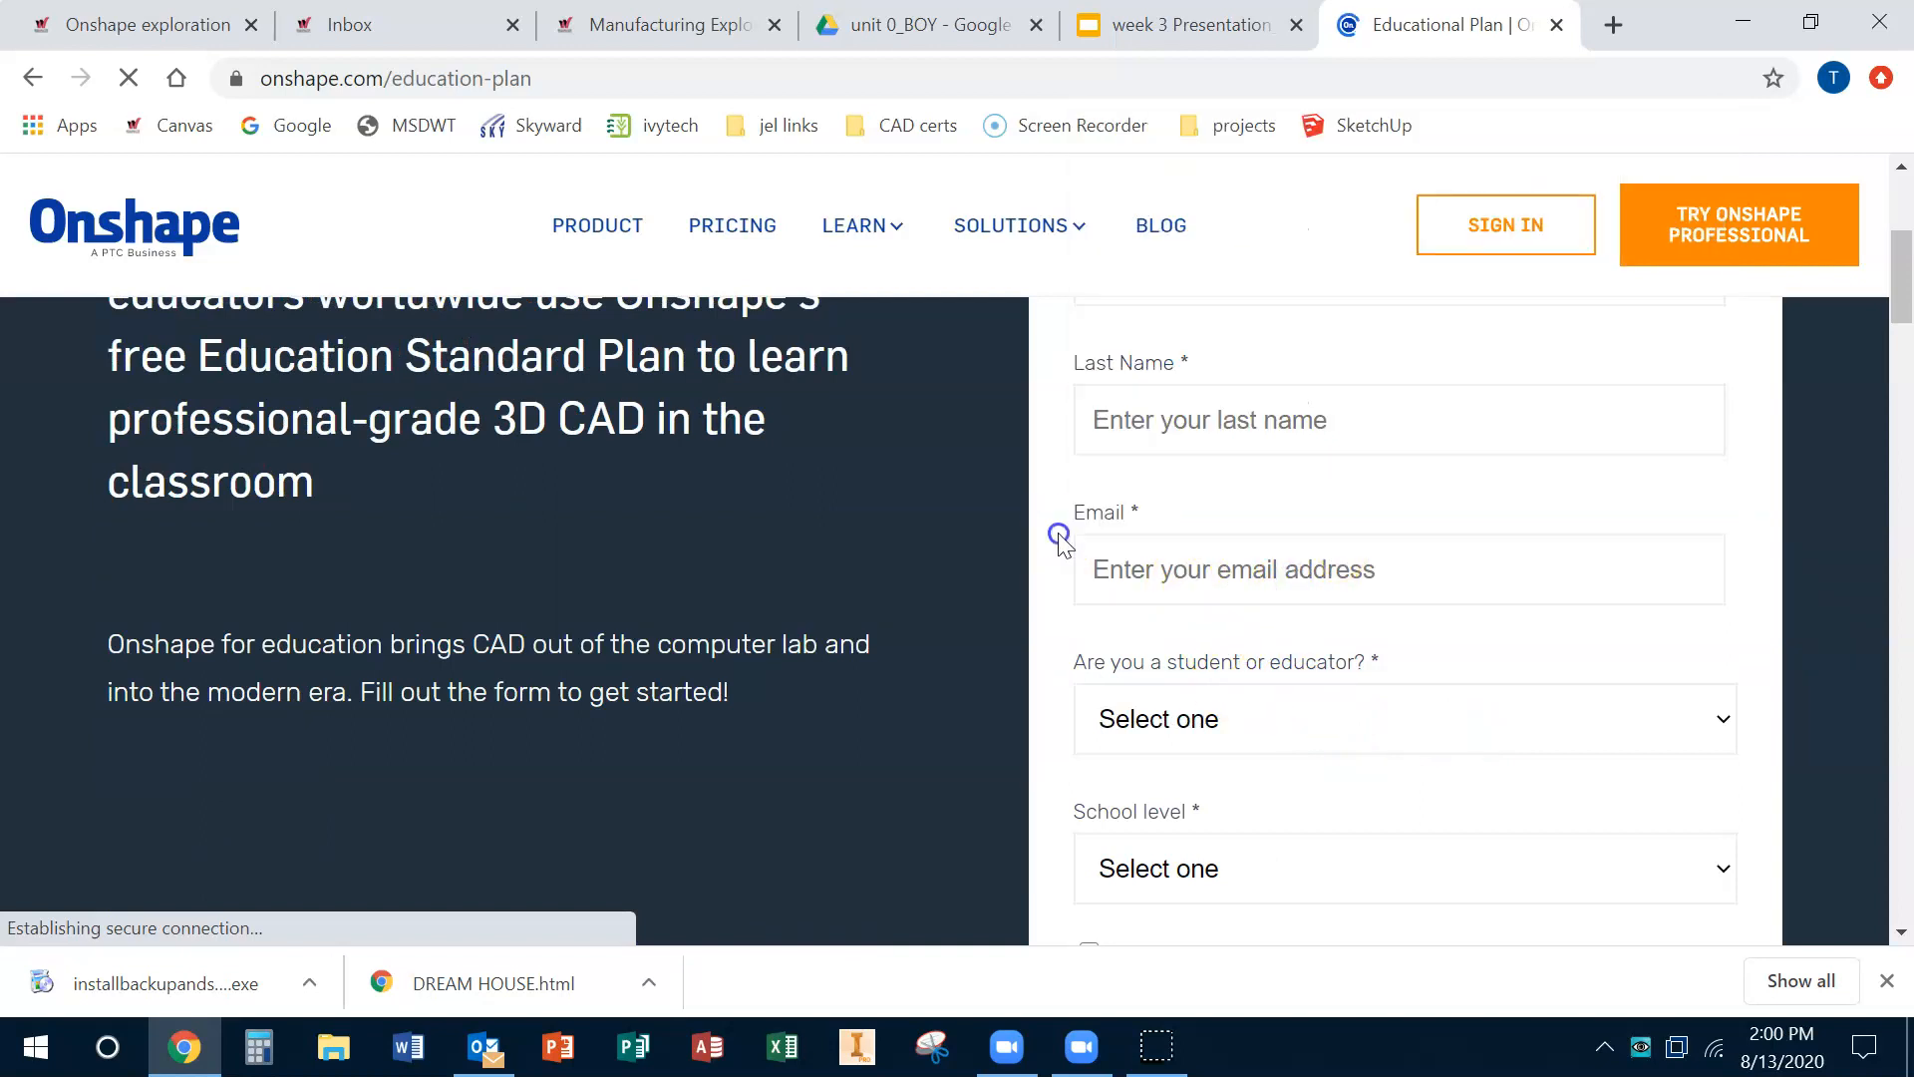
click(1187, 574)
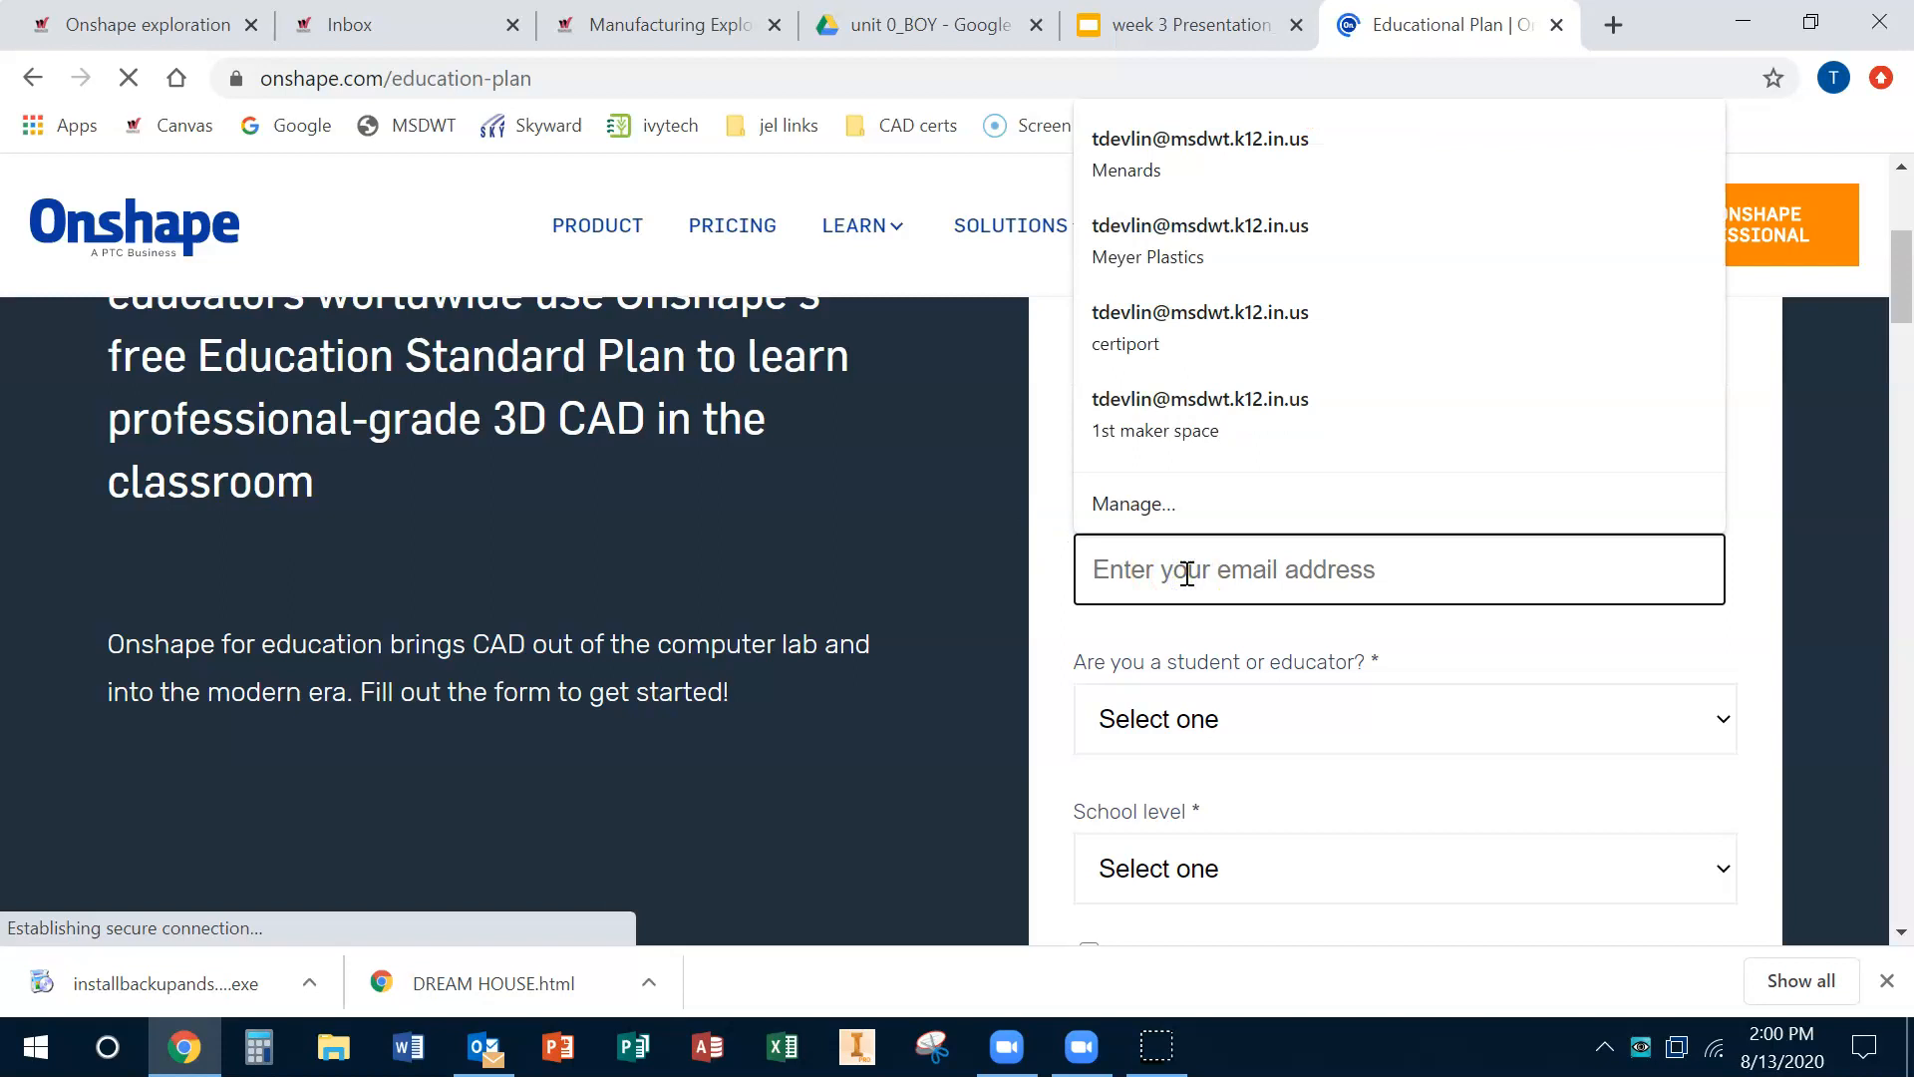
click(949, 580)
scroll(967, 576, up, 5)
scroll(972, 582, down, 6)
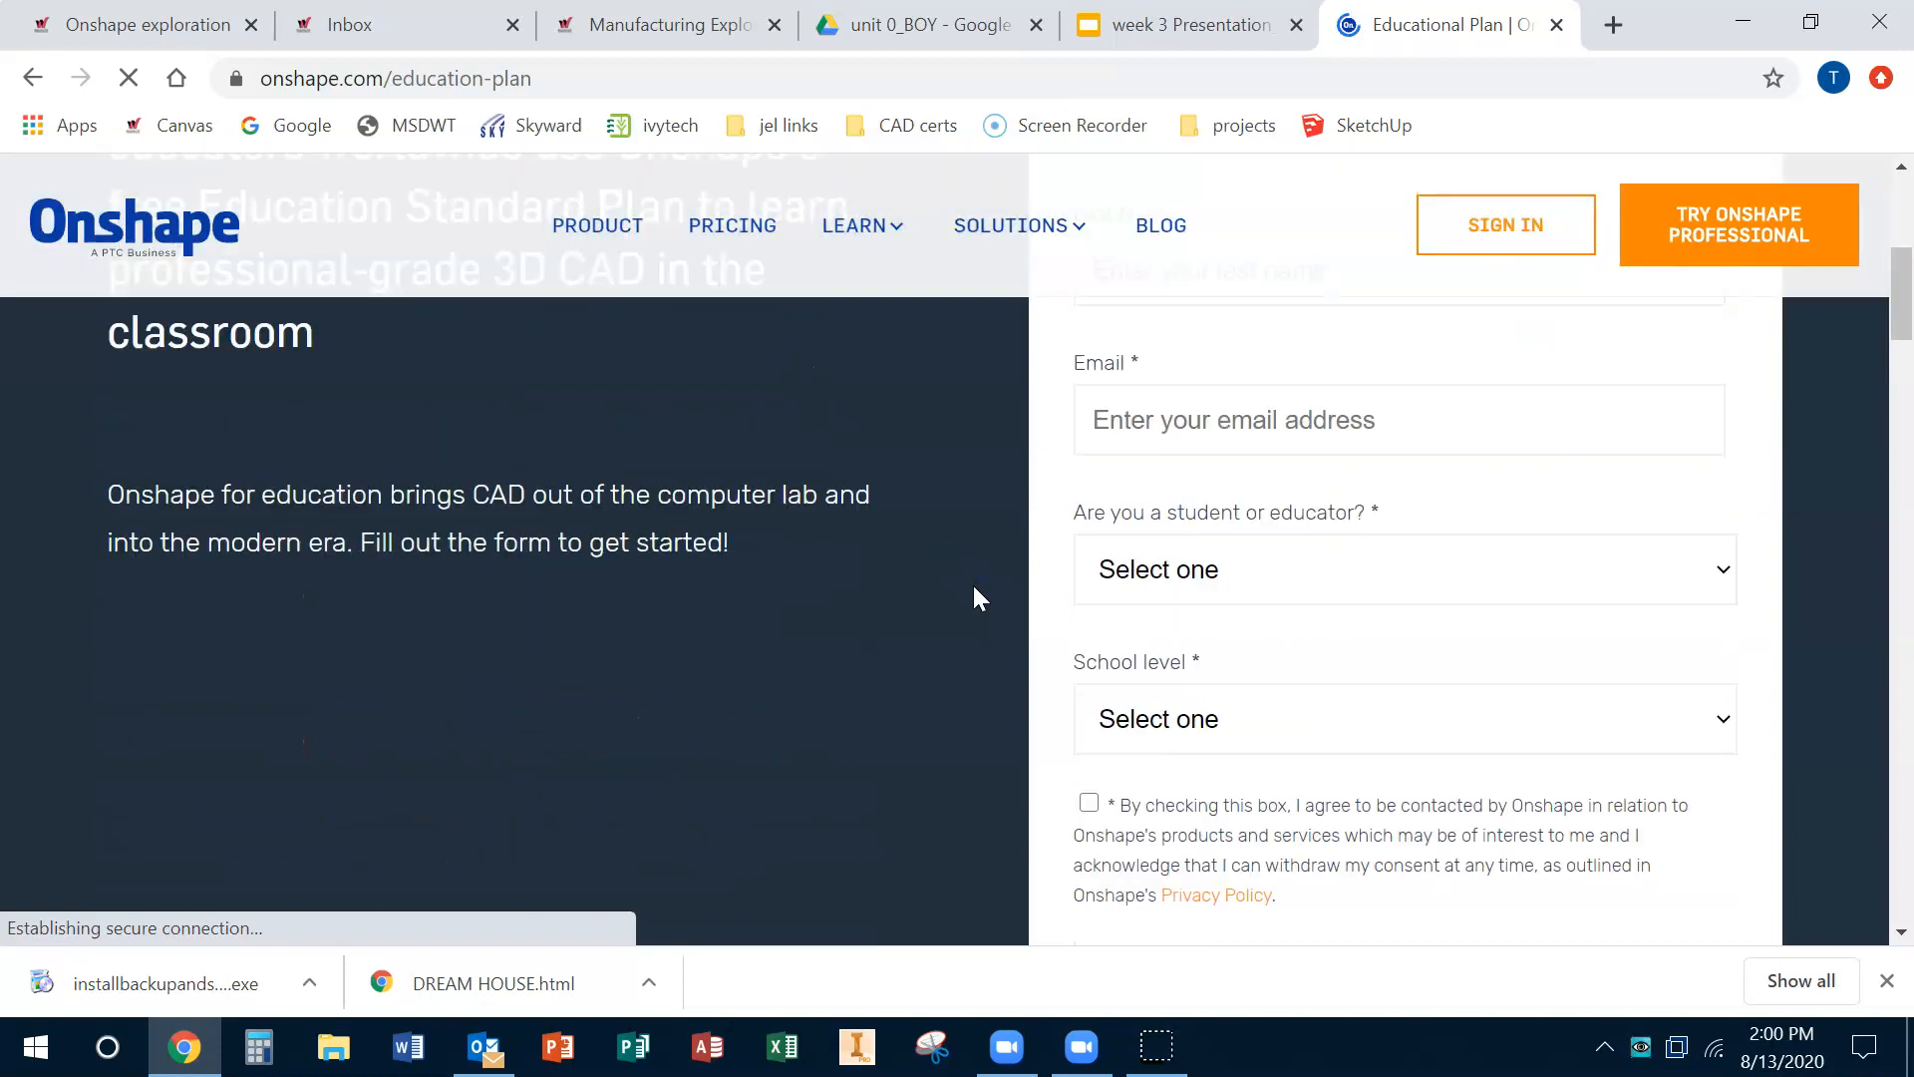
scroll(972, 583, down, 3)
scroll(971, 582, up, 4)
click(1144, 570)
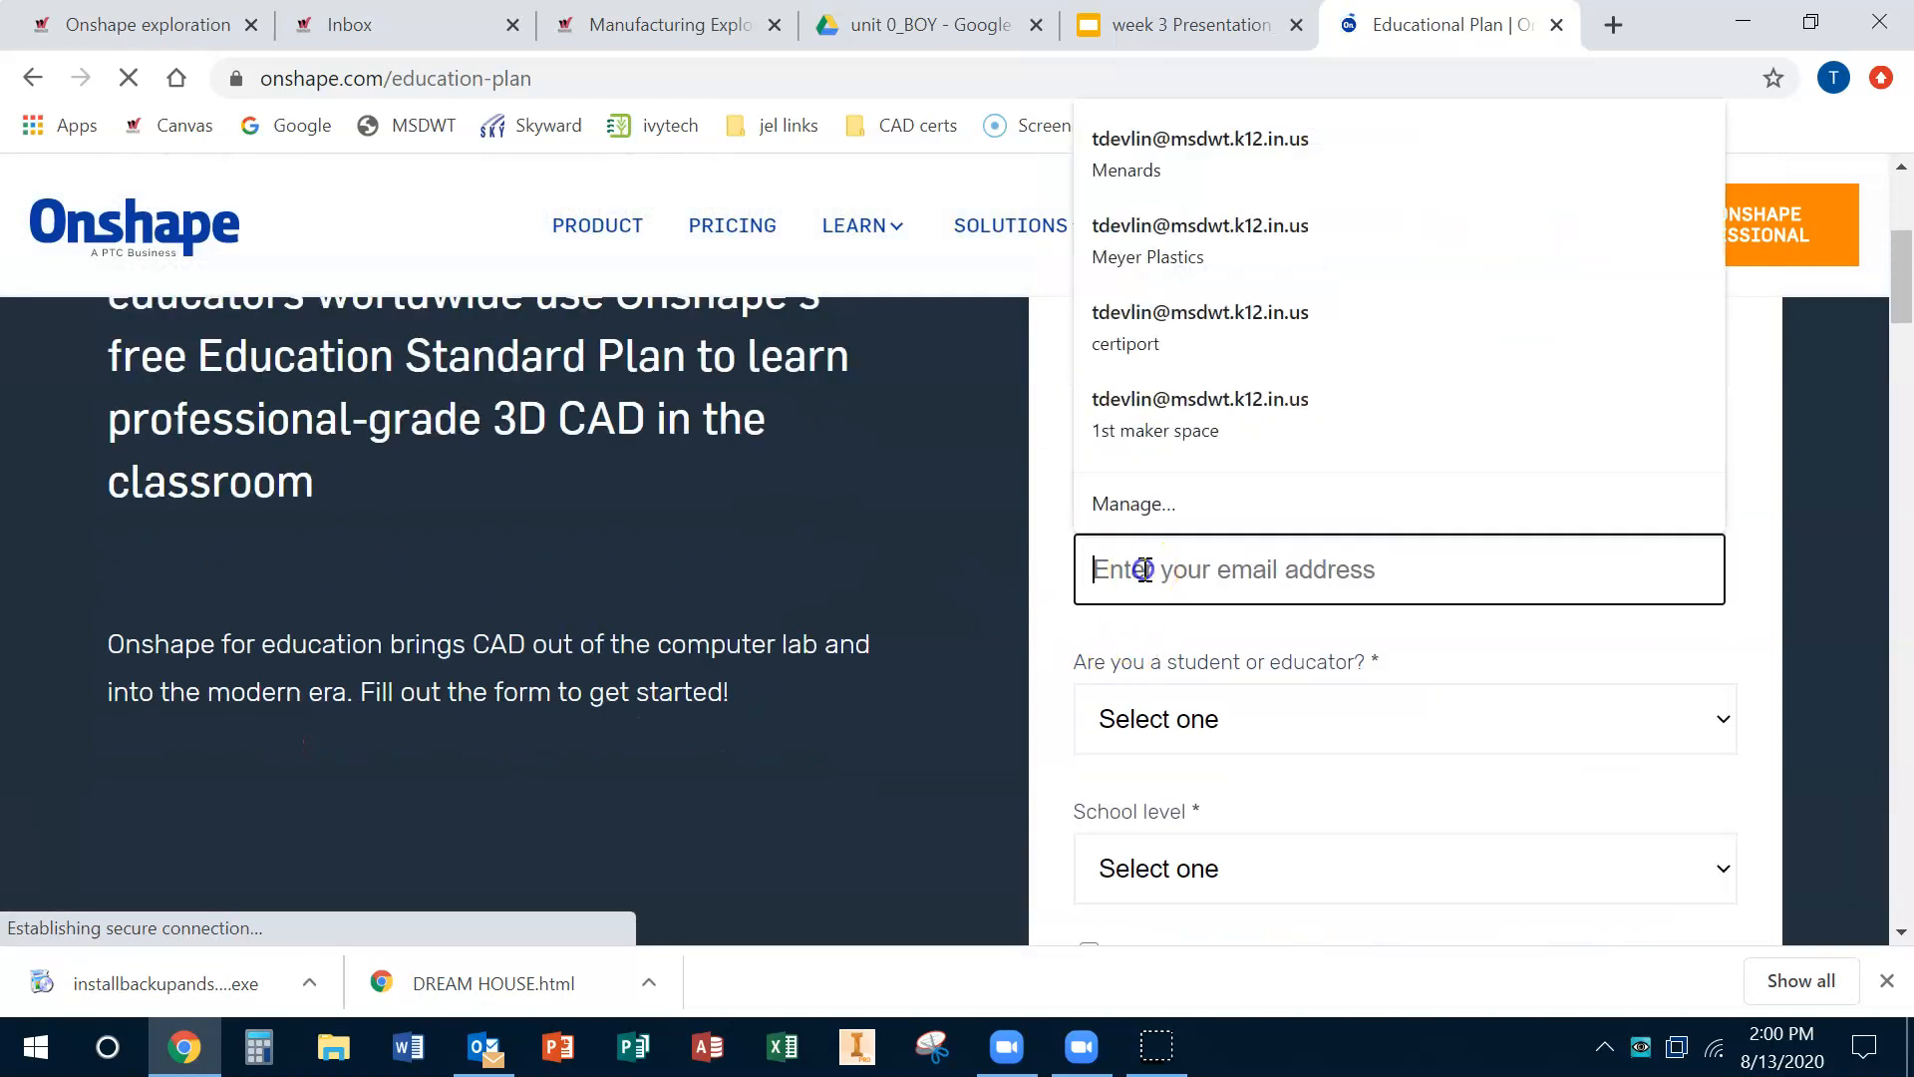
click(1013, 642)
Step: Set the role to Student and the school level to Grade School (K-12)
scroll(1013, 642, down, 3)
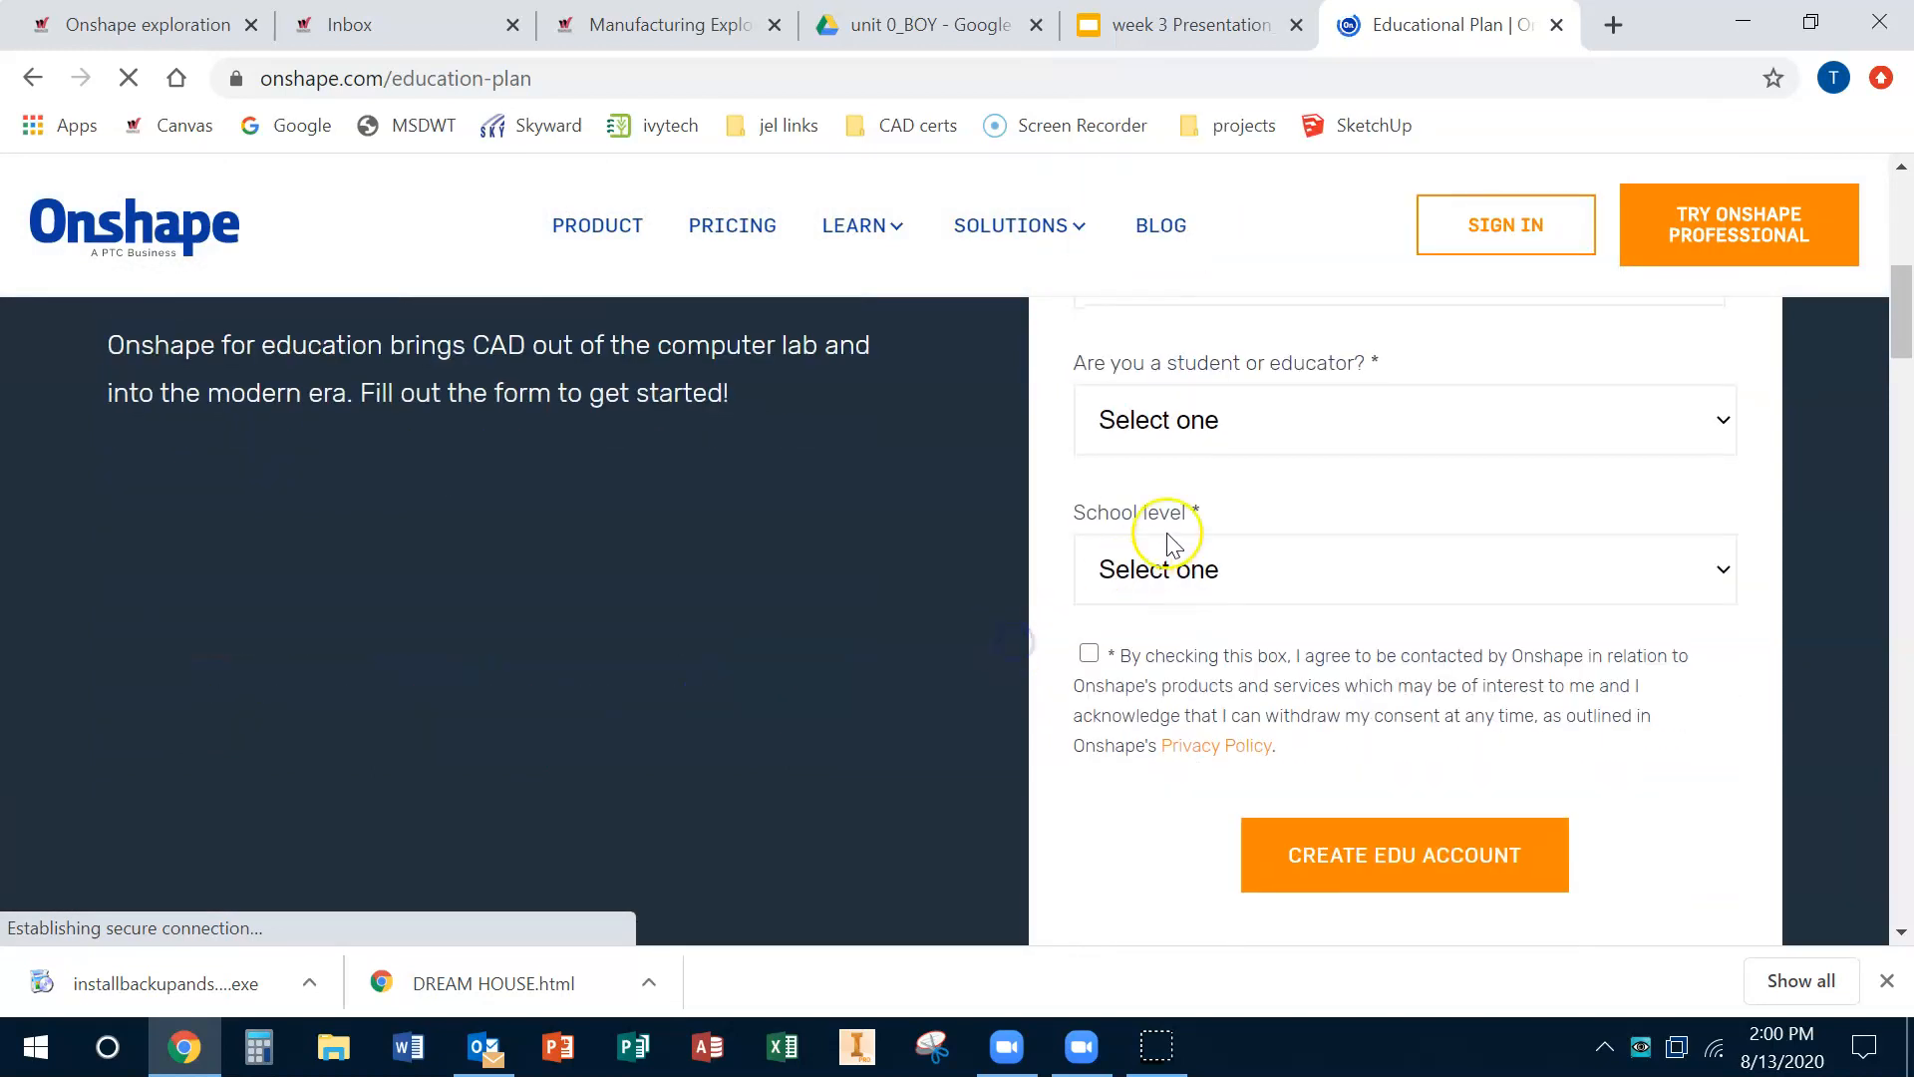
click(1207, 439)
click(1206, 504)
click(1191, 558)
click(1236, 650)
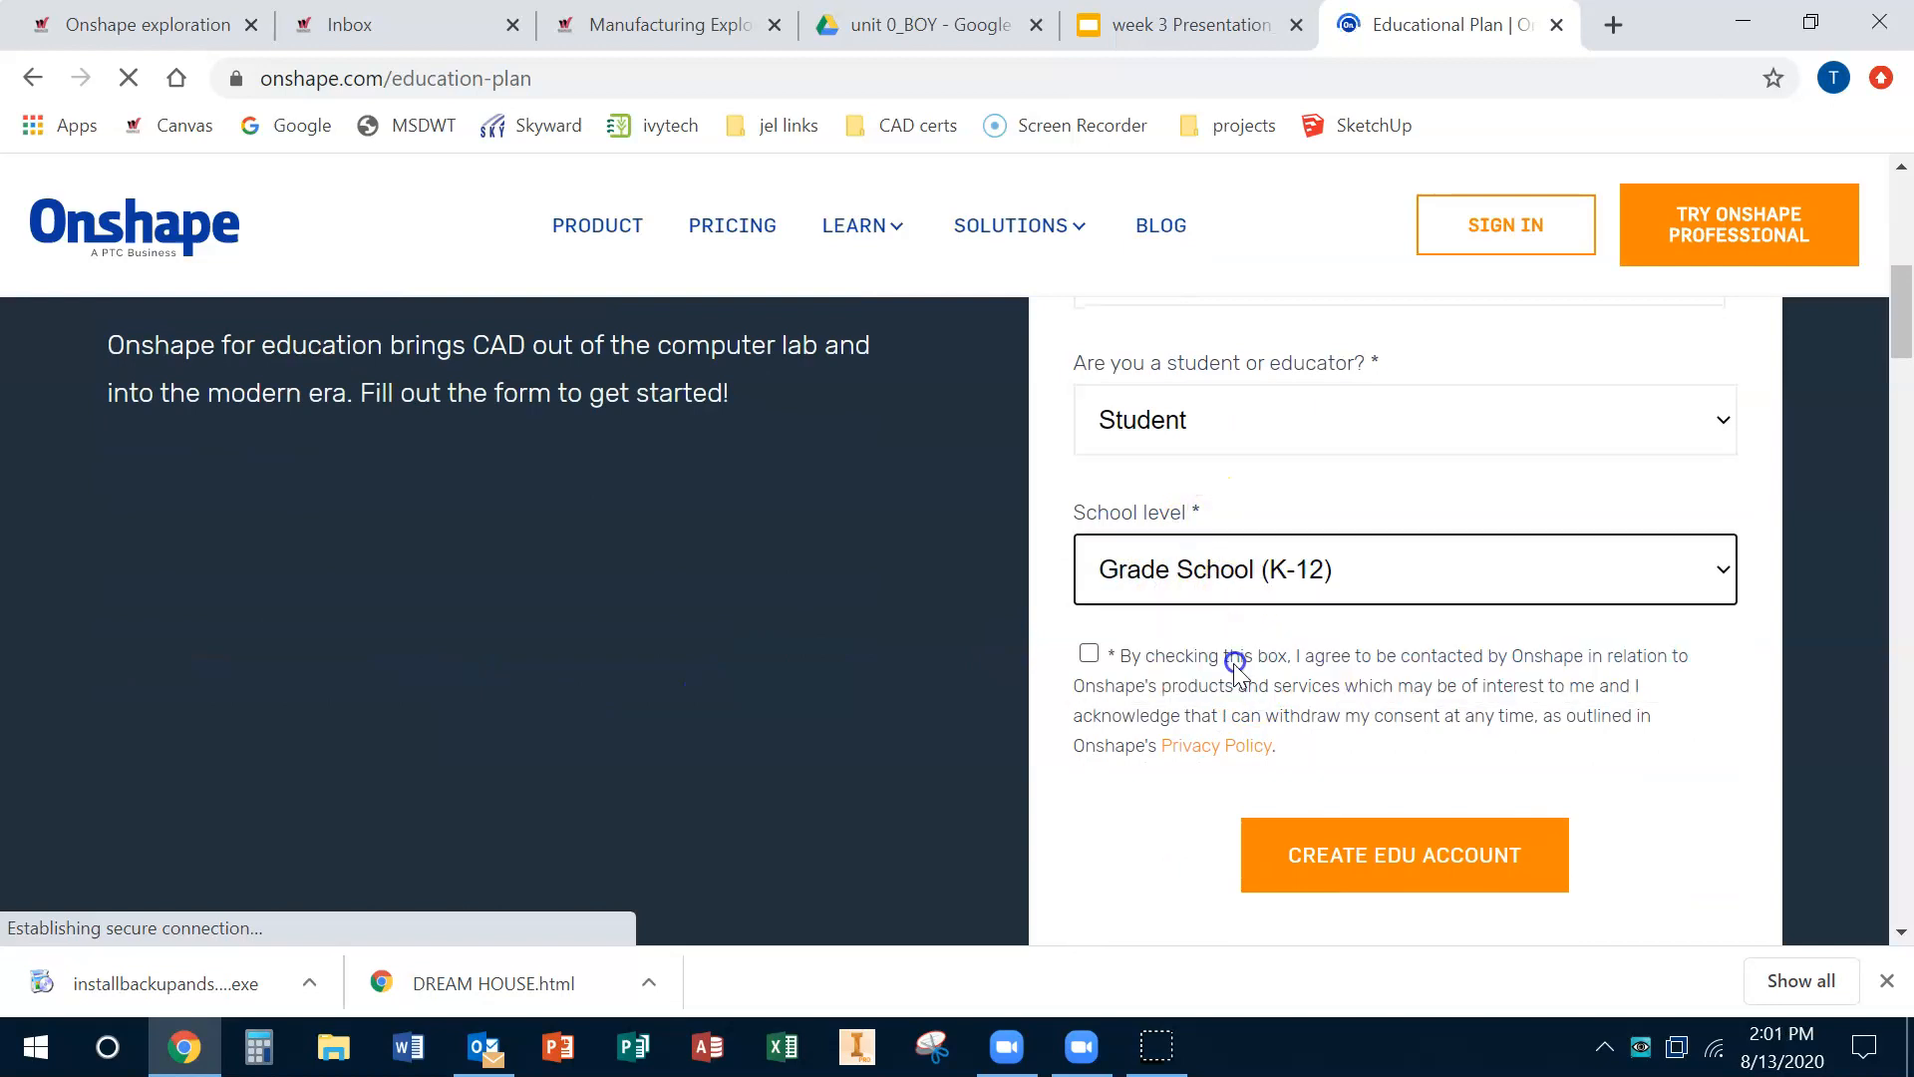
Step: Tick the contact consent checkbox and try to create the EDU account
click(1088, 653)
click(1436, 868)
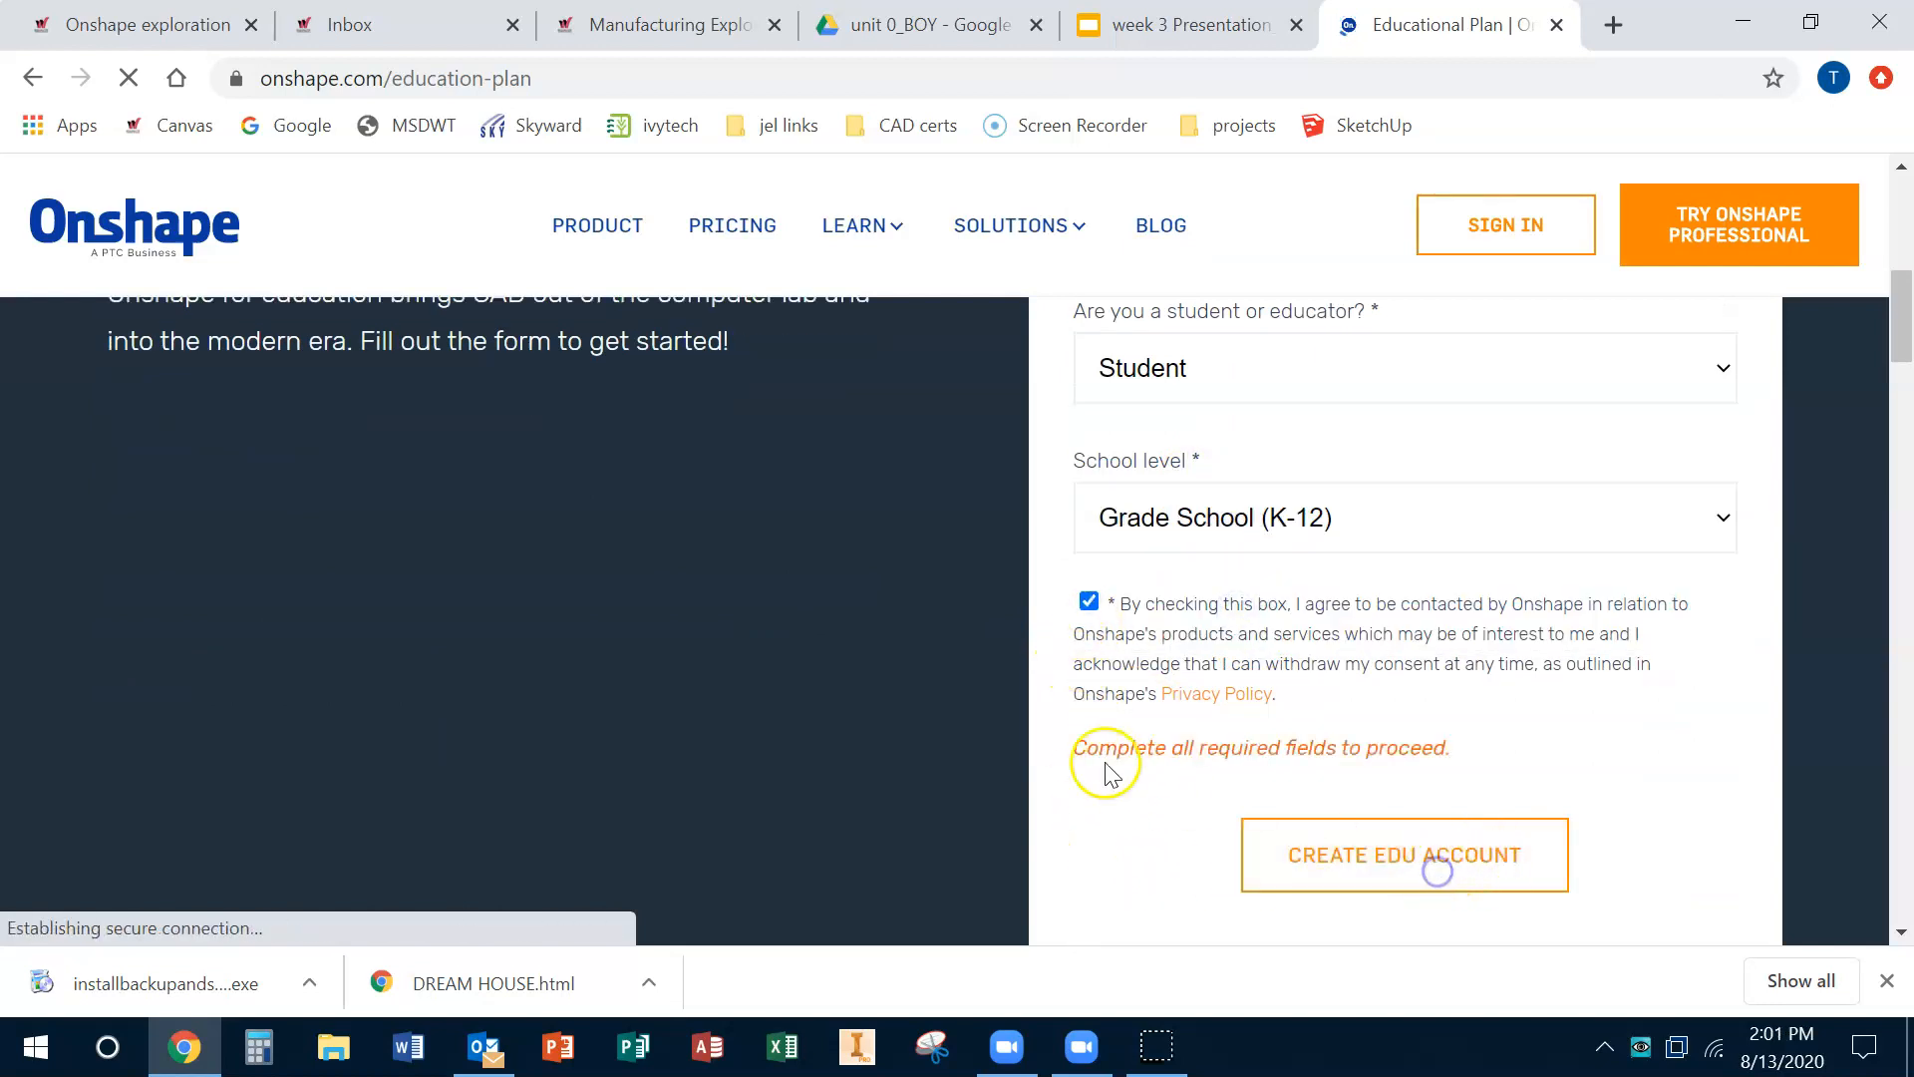
Step: Fill in placeholder first and last names on the signup form
click(1181, 668)
text(adsf)
click(1187, 793)
text(adsf)
Step: Fill in the e-mail address and create the EDU account
scroll(1188, 793, down, 4)
click(1209, 516)
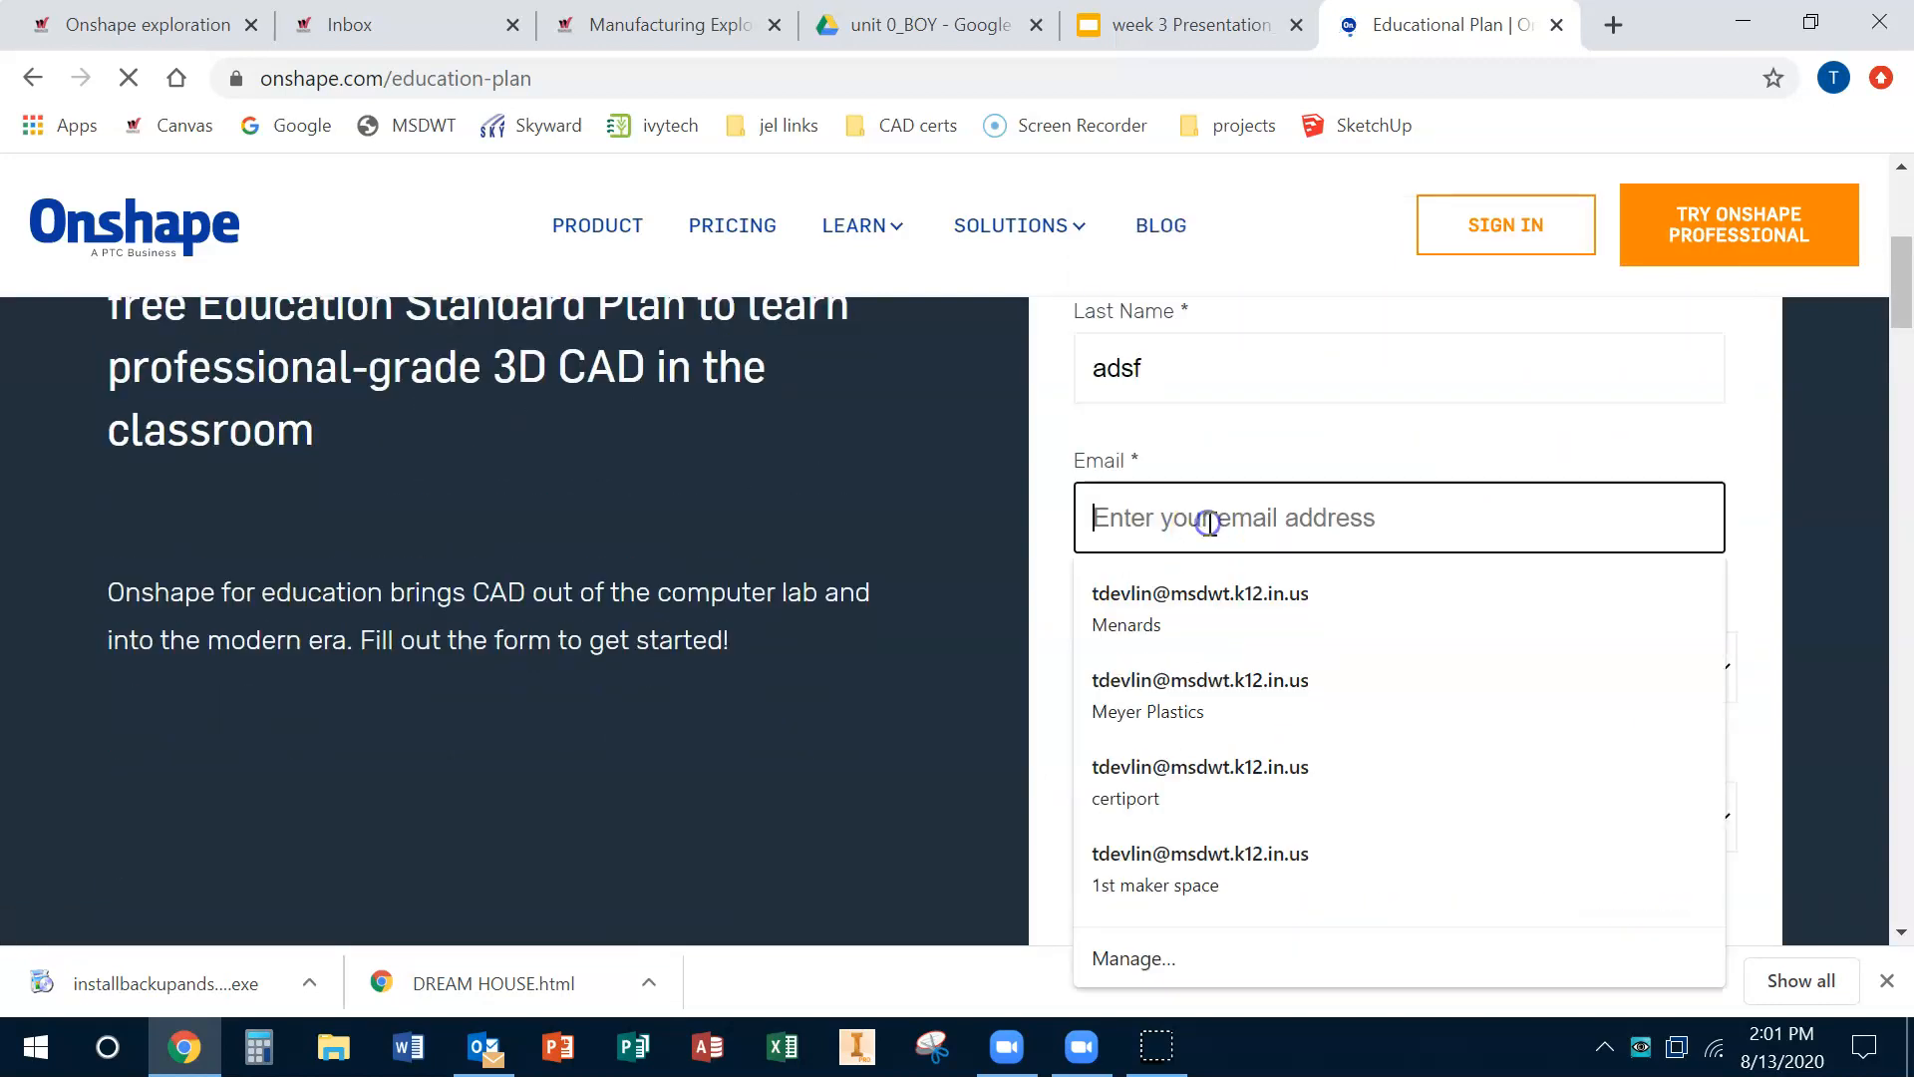
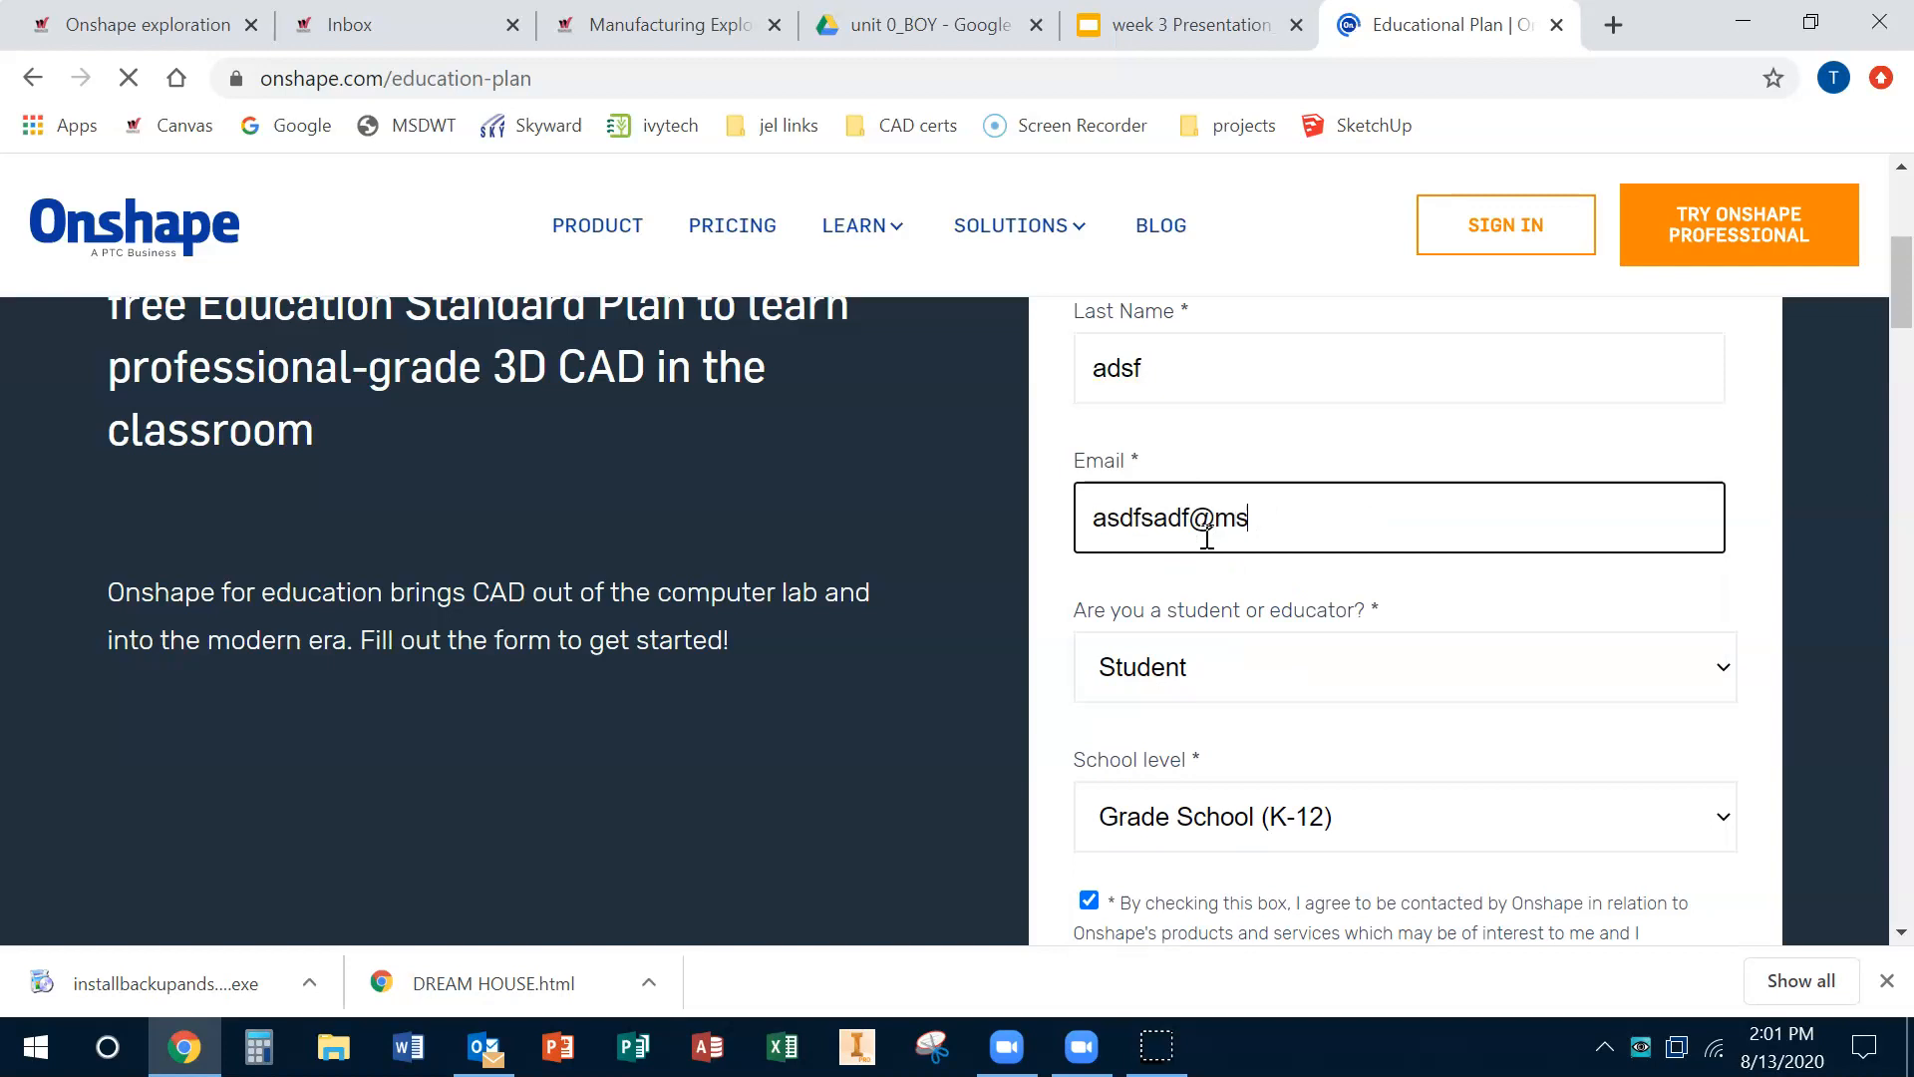
scroll(1445, 684, down, 6)
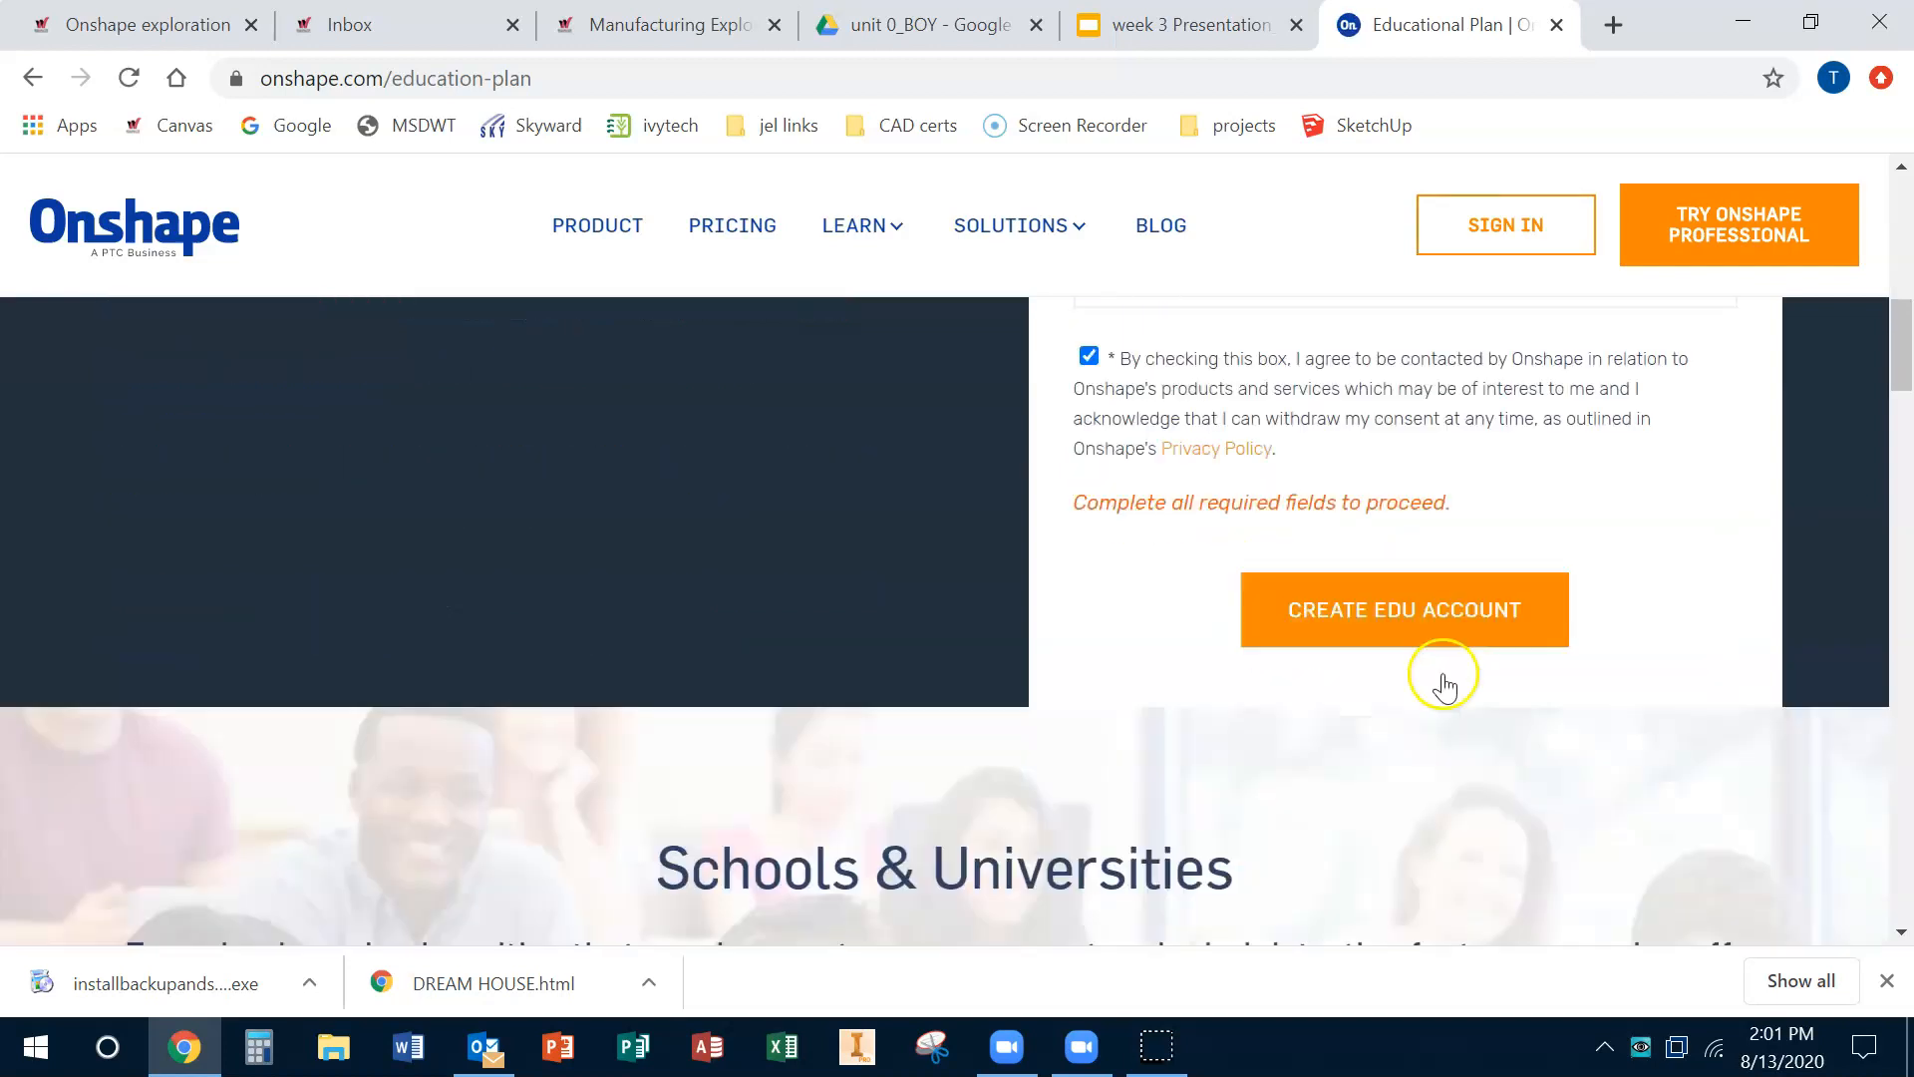
click(1444, 581)
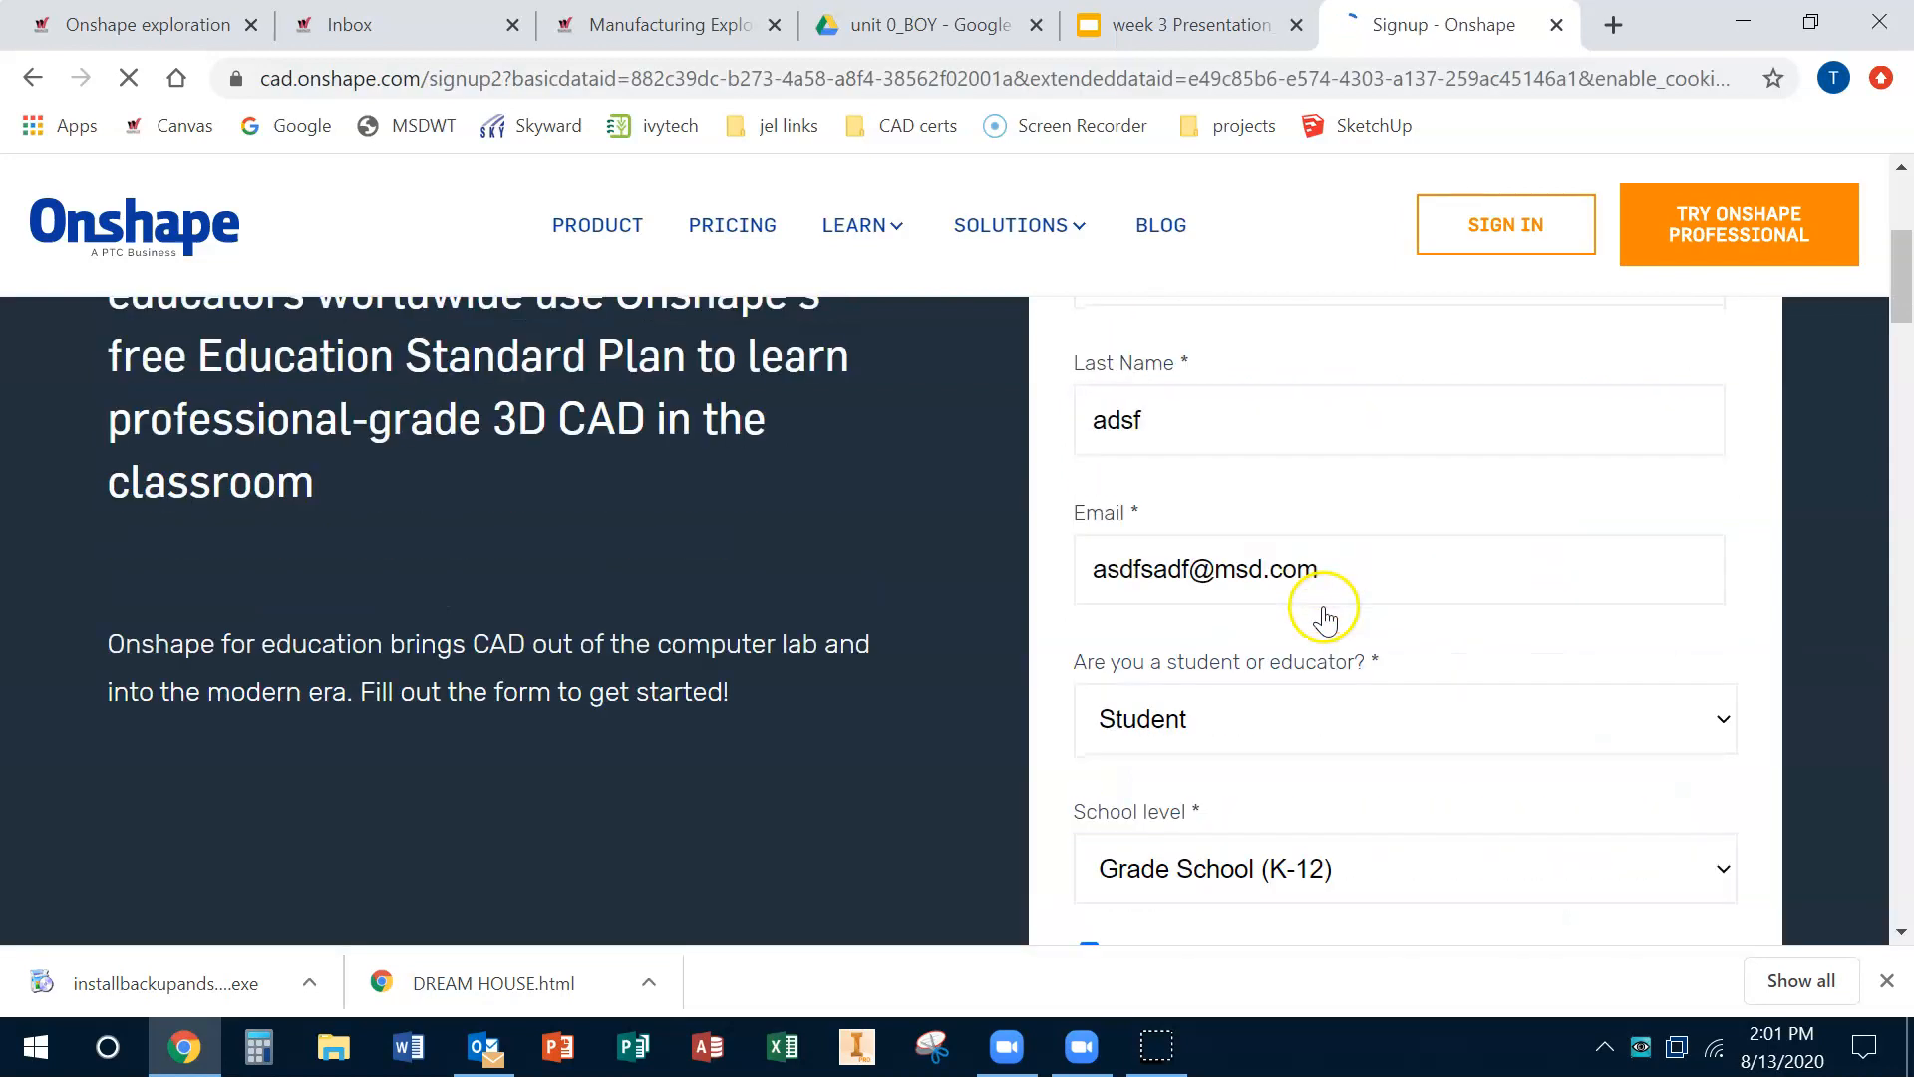
scroll(1334, 508, down, 3)
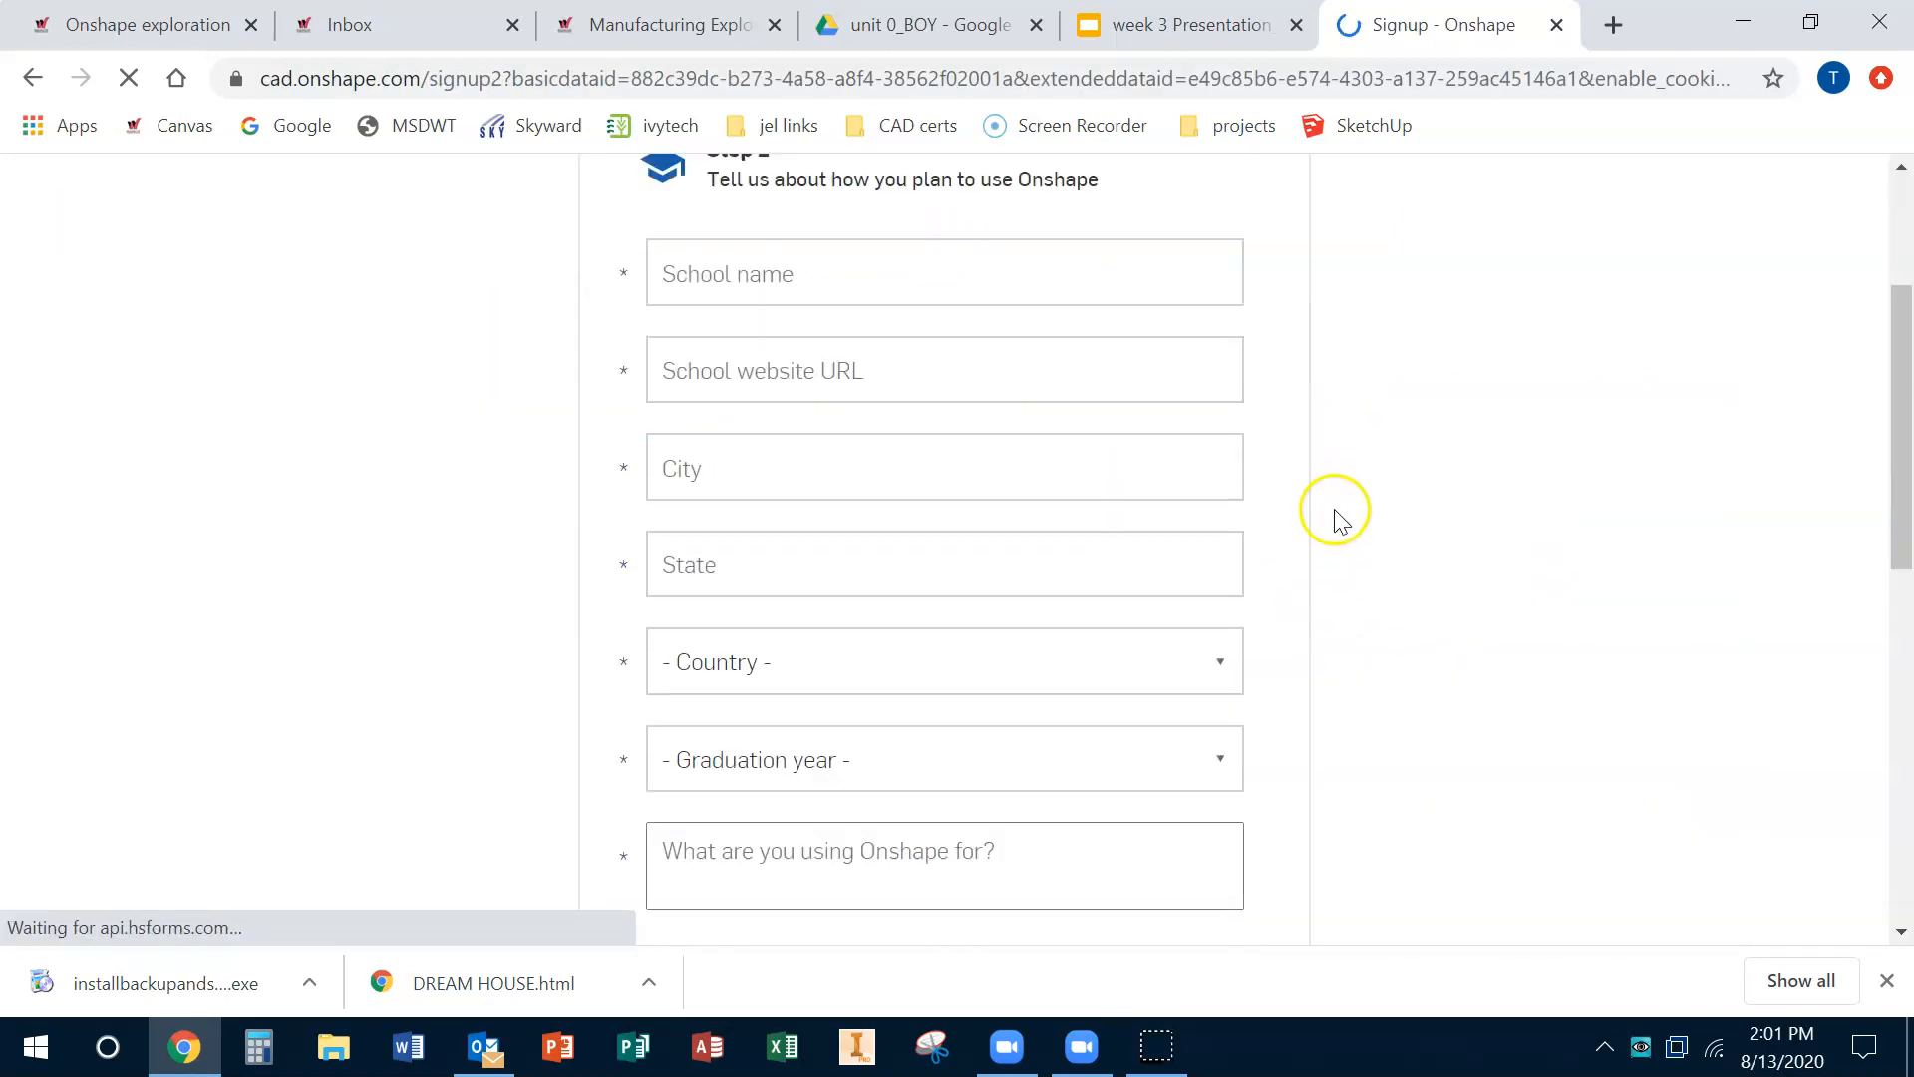
click(831, 265)
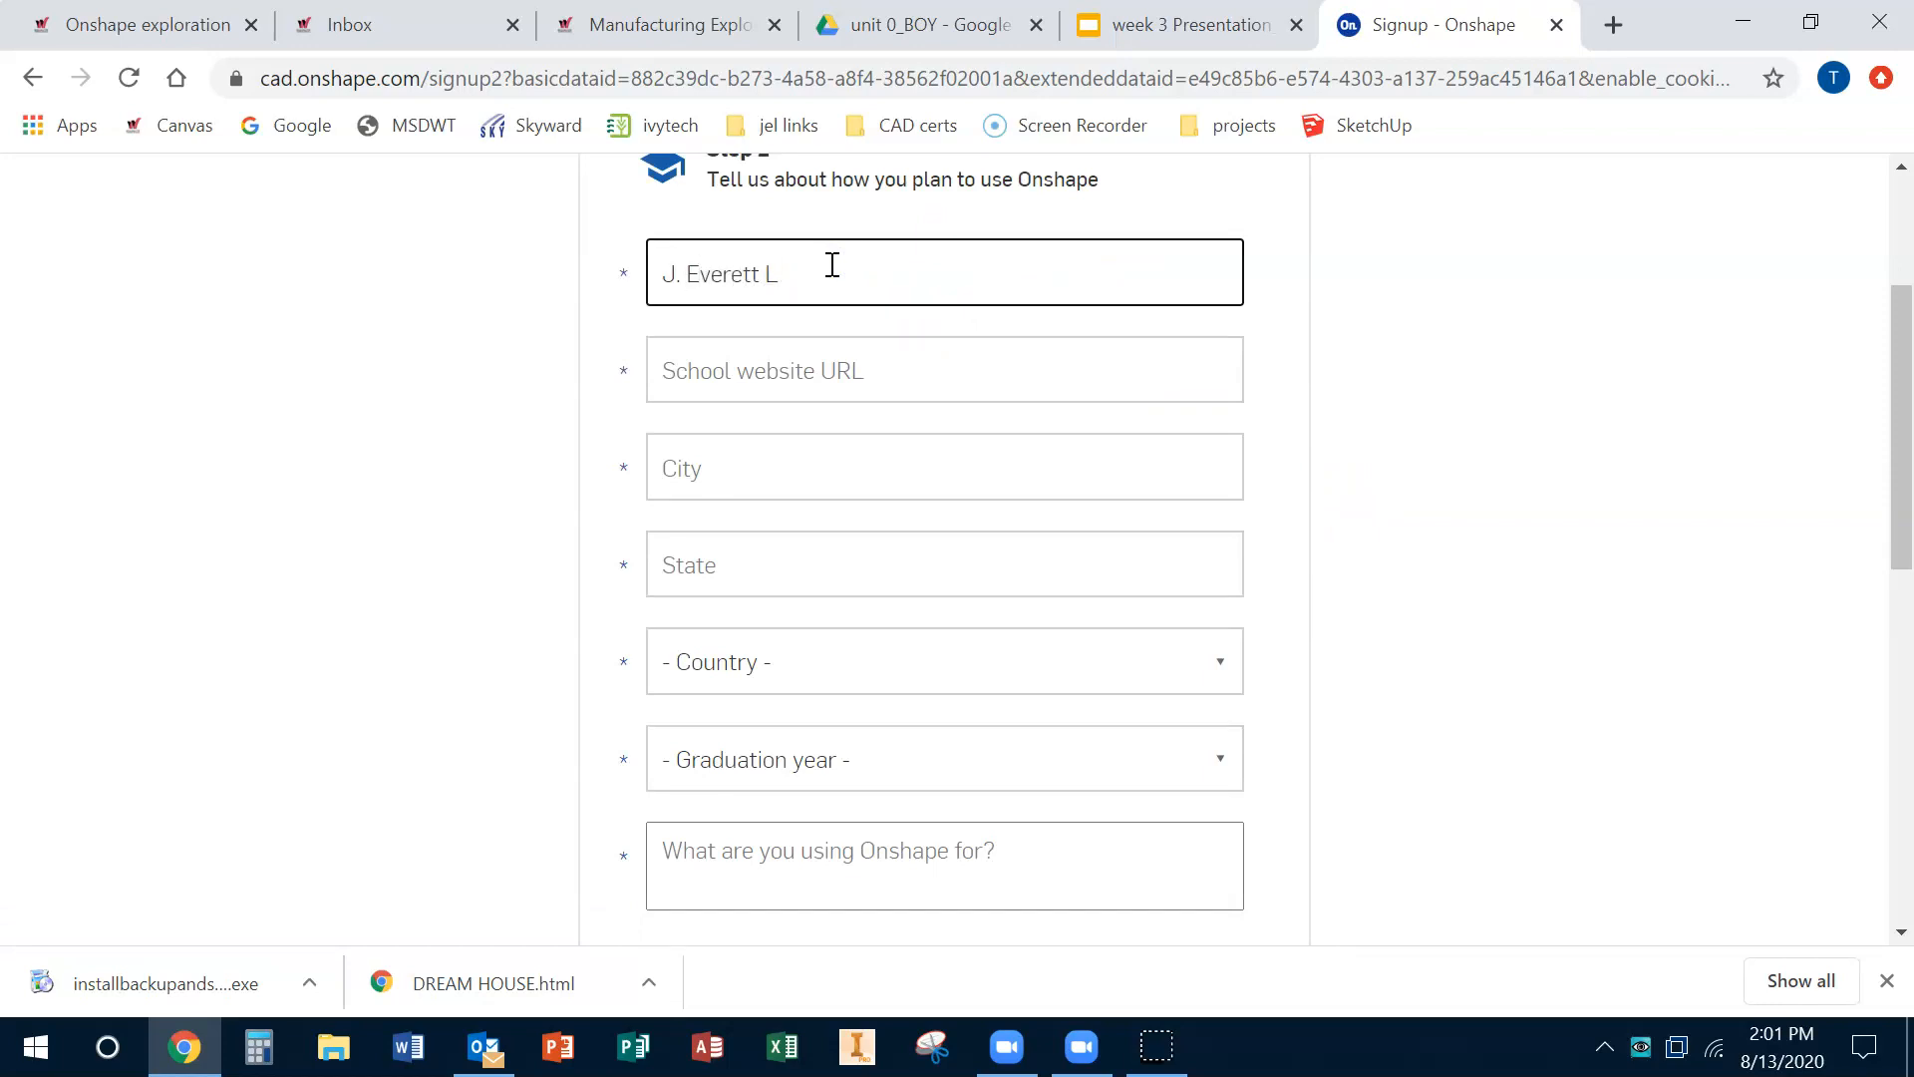
key(Tab)
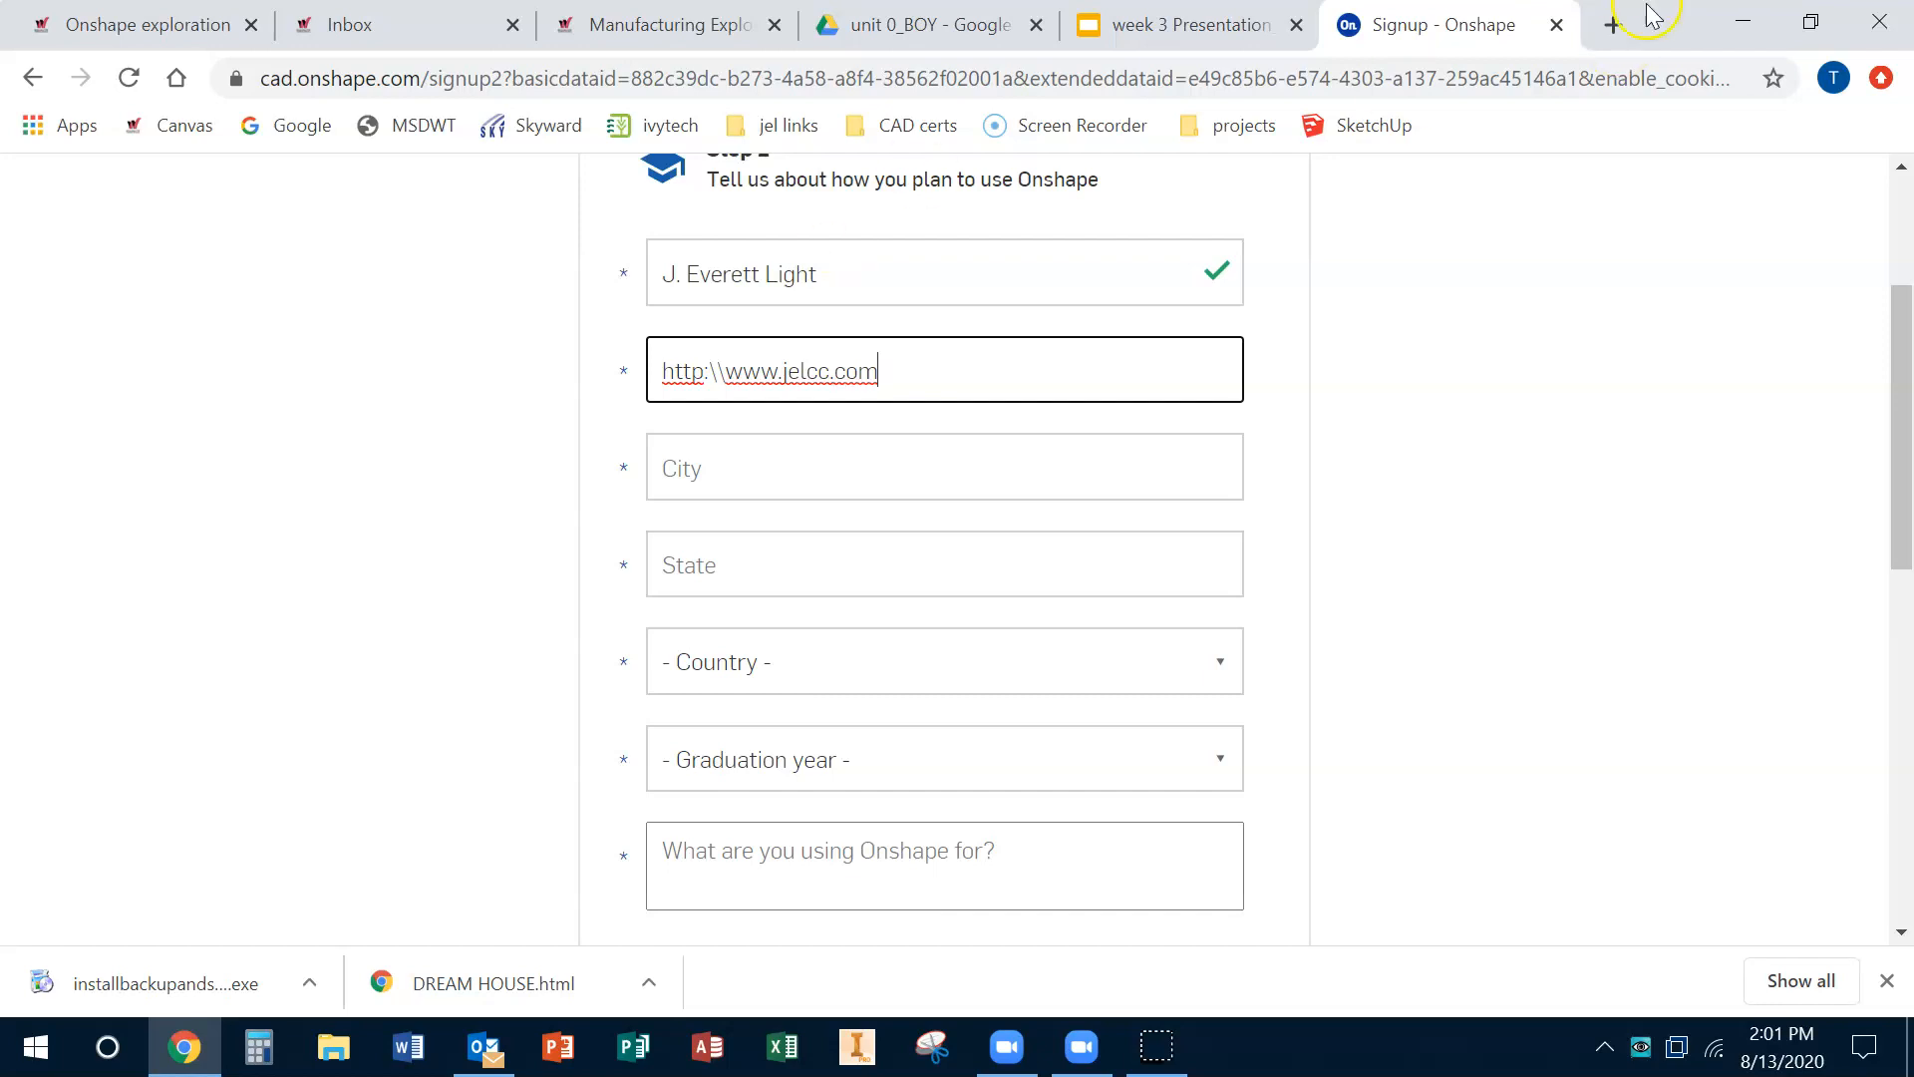
Step: Open the J. Everett Light Career Center website in a new tab and copy its address
click(1613, 25)
text(j )
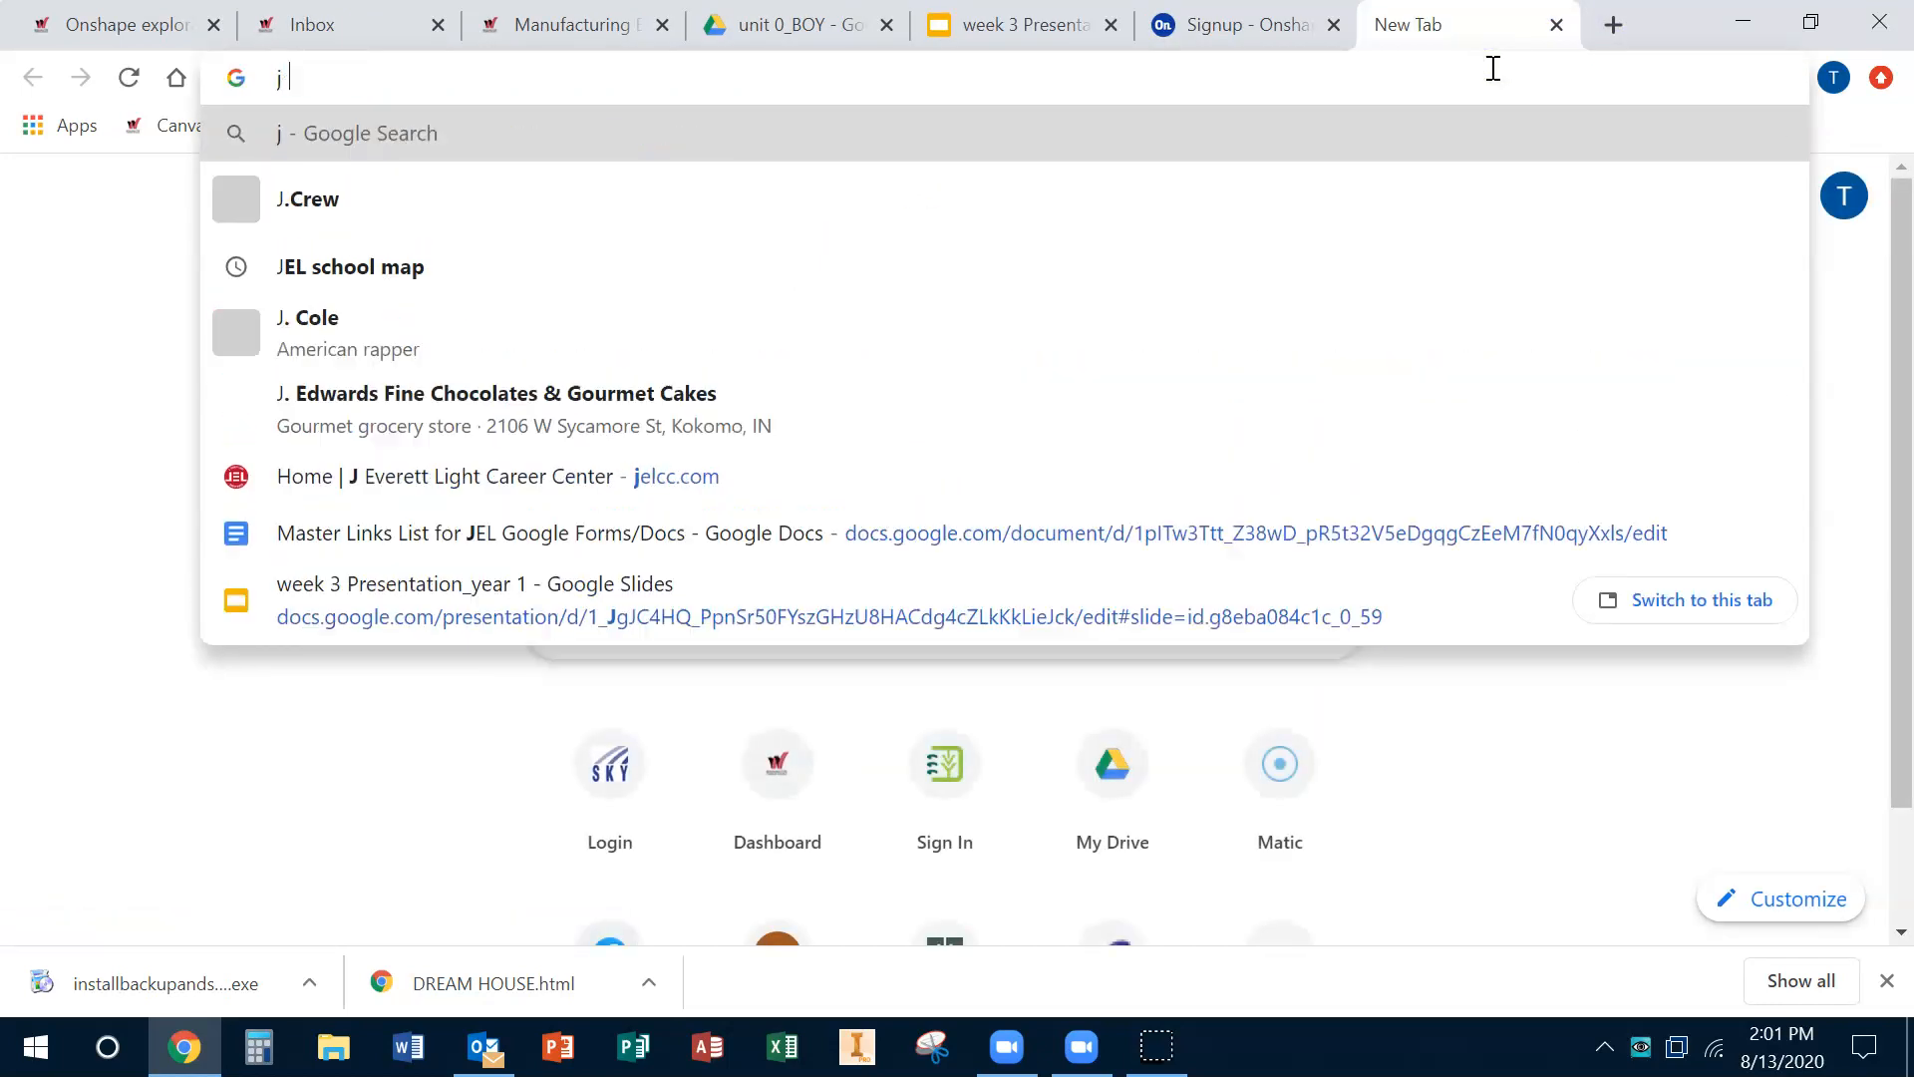
text(ever)
key(Return)
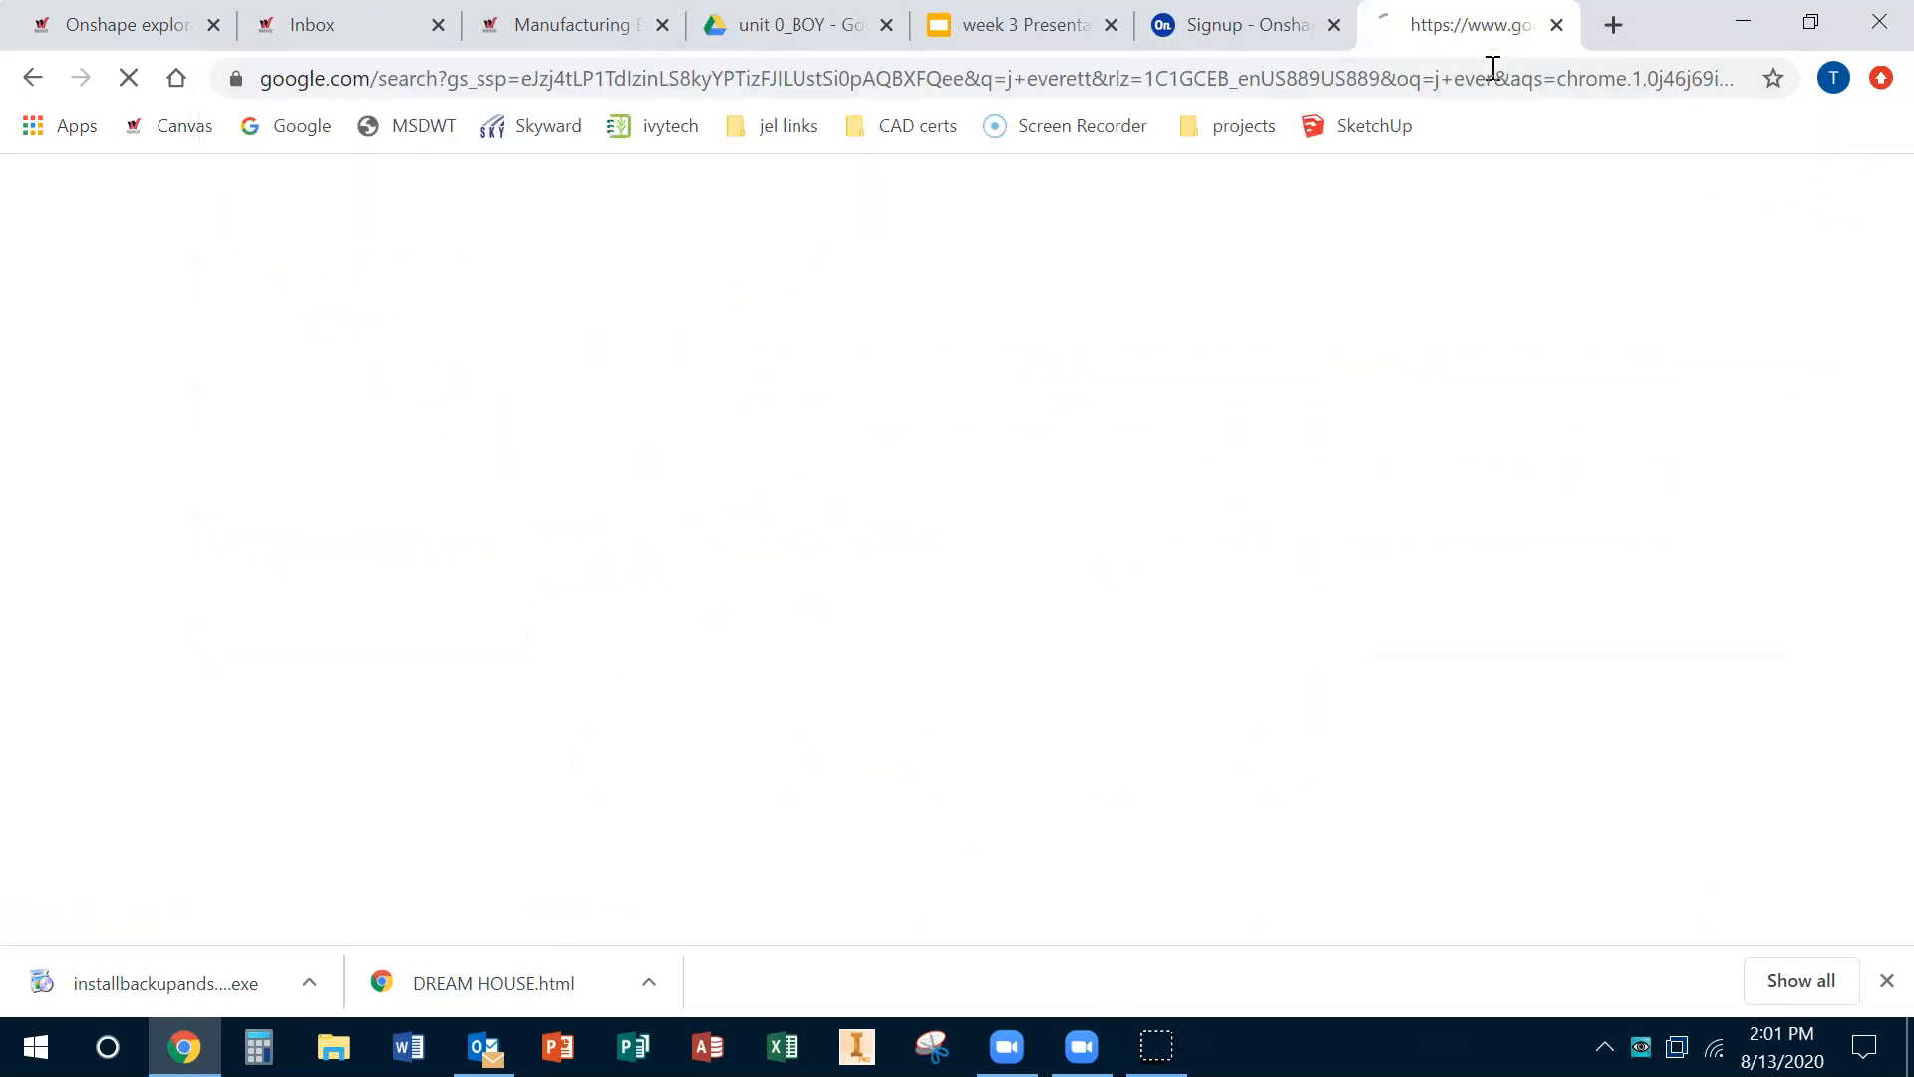
click(408, 463)
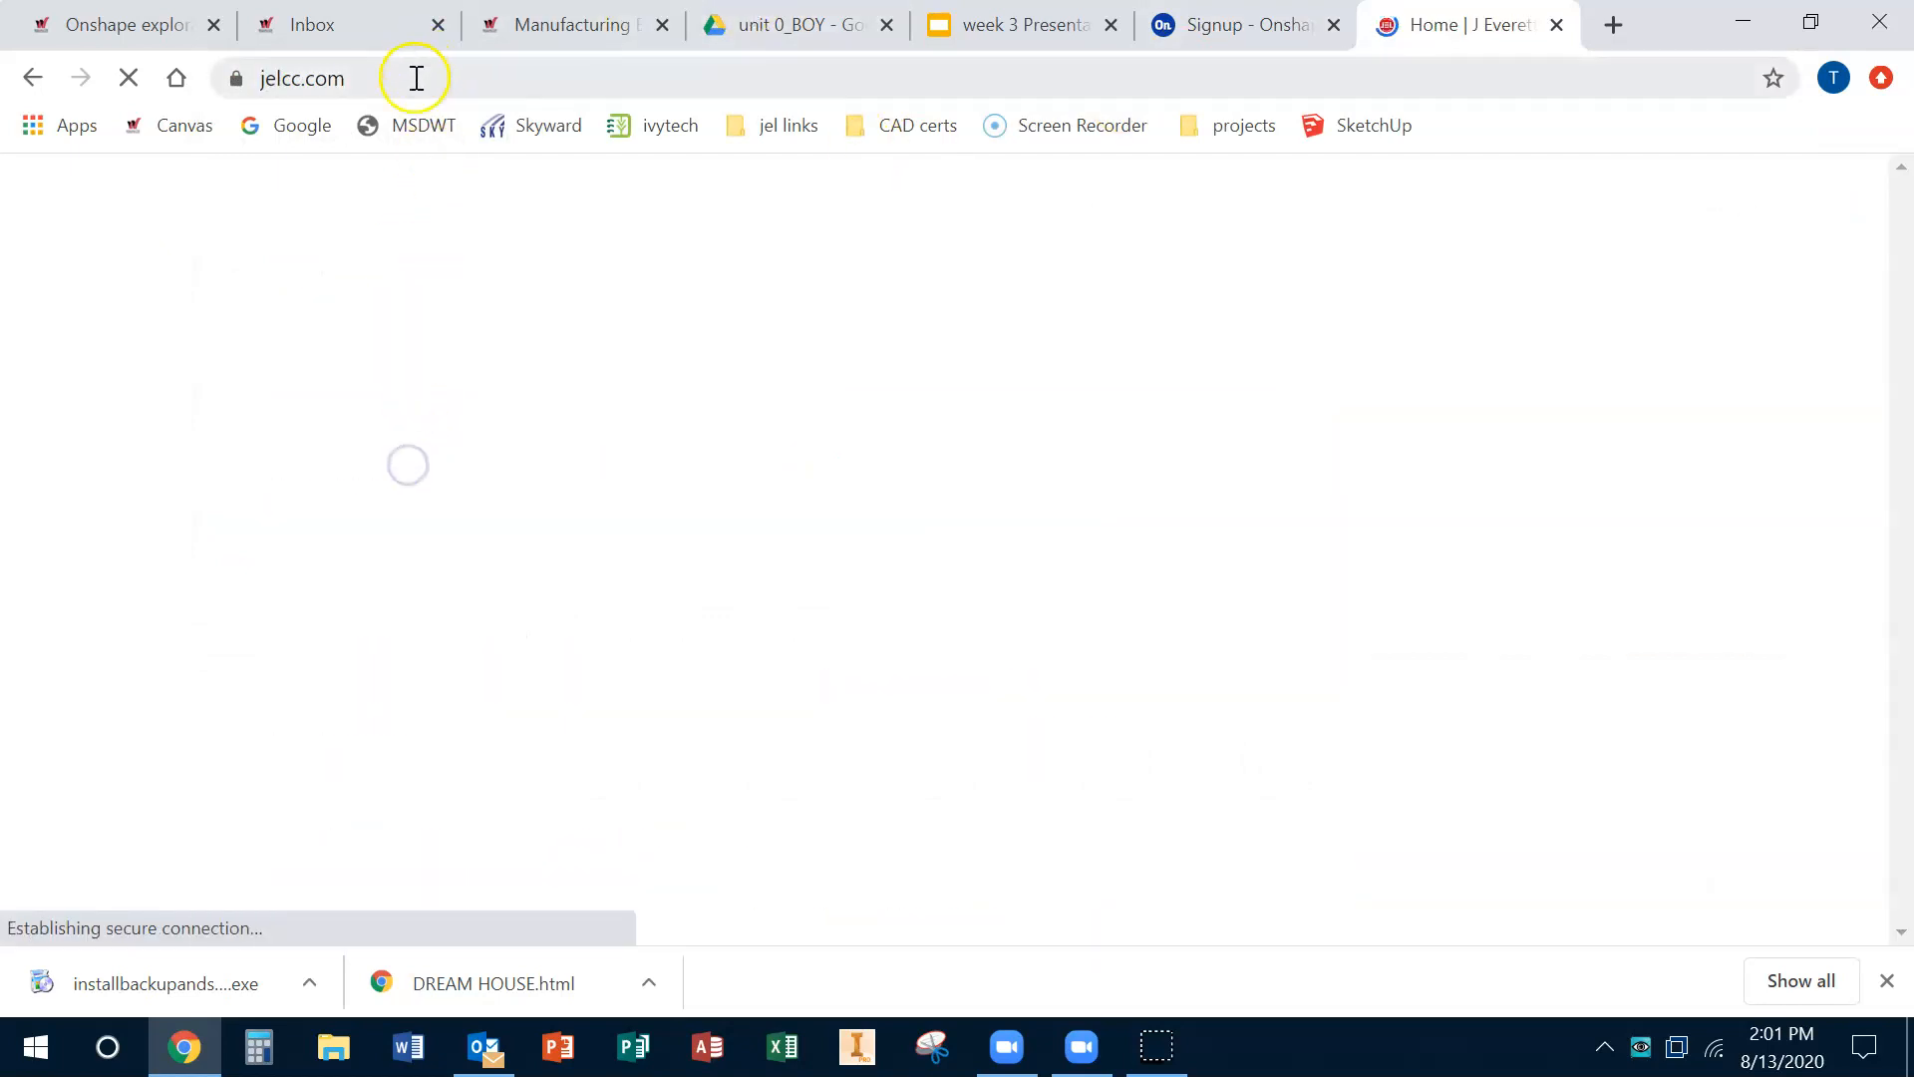
click(404, 83)
key(ctrl+c)
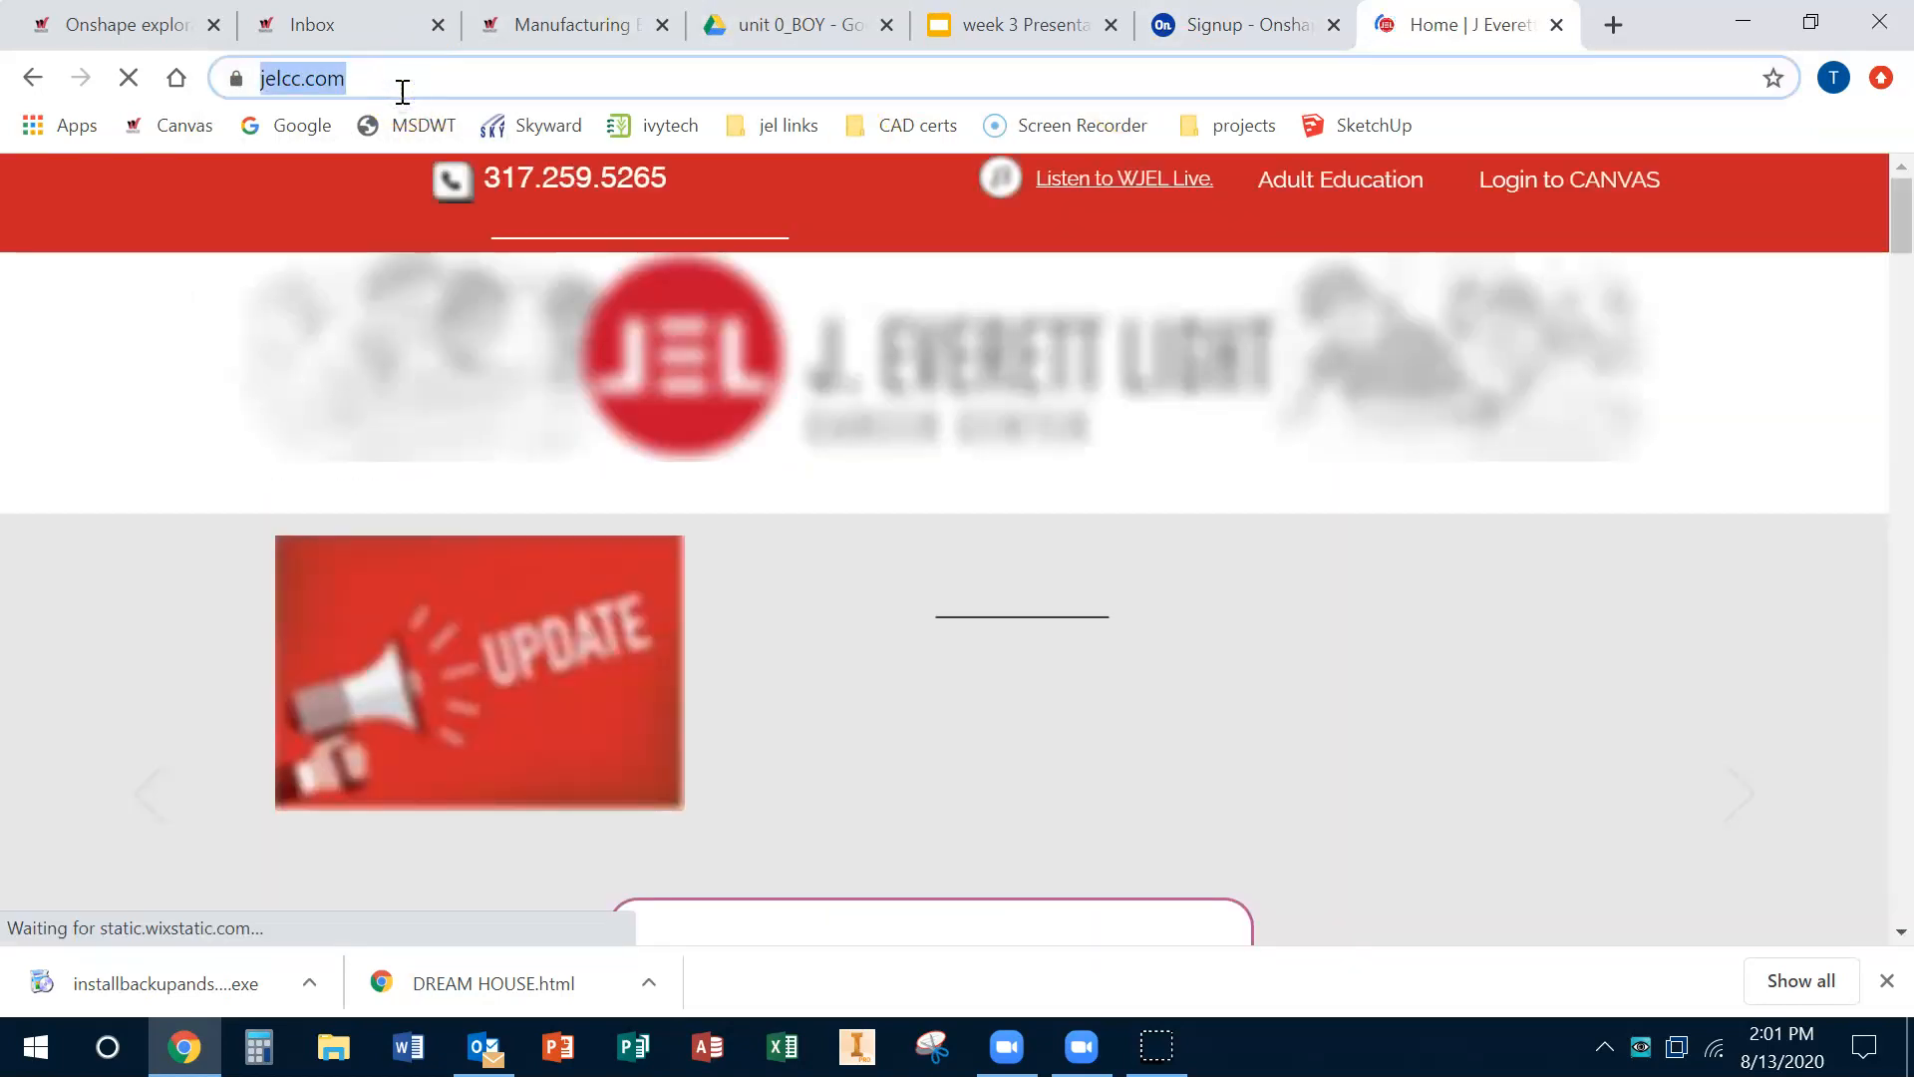
Step: Replace the school website on the signup form with the copied address
click(1246, 24)
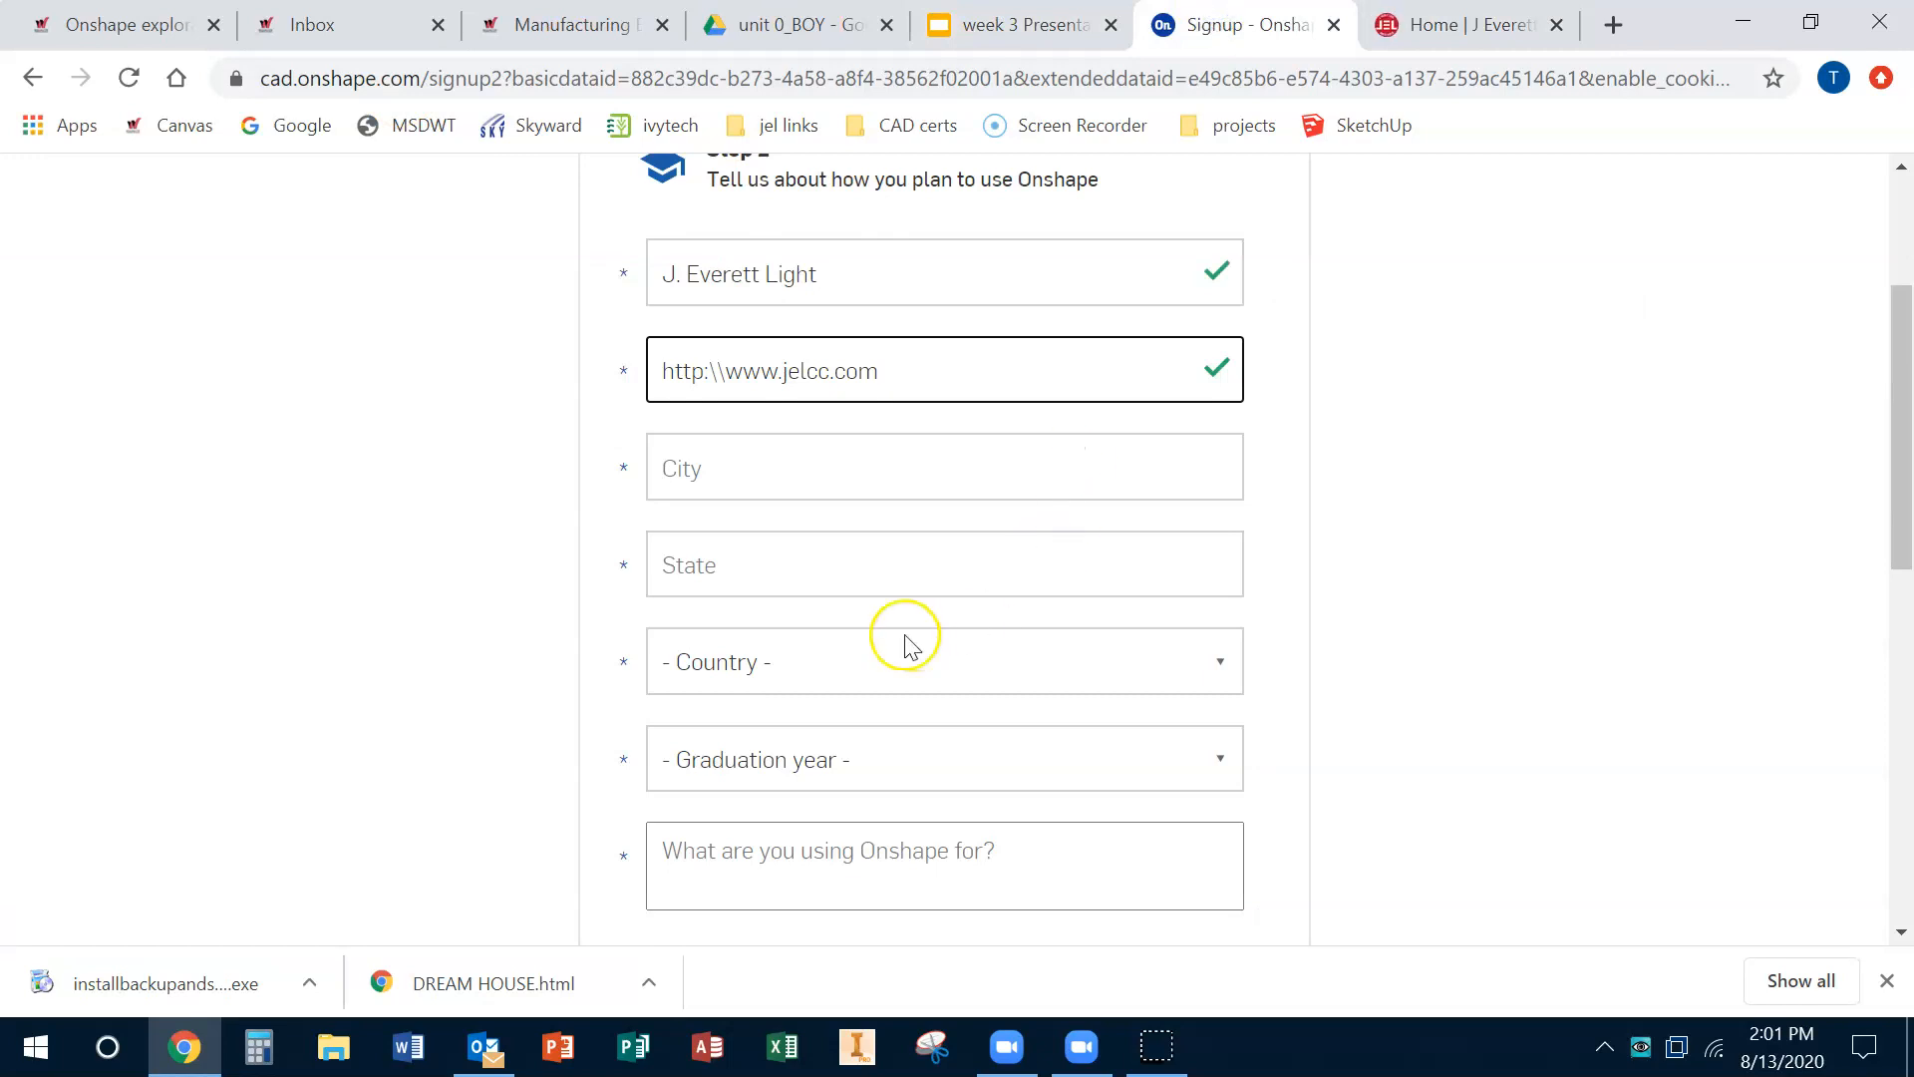
triple_click(805, 364)
key(ctrl+v)
Step: Autofill the city and state as indianapolis and in, and enter modeling as the intended use of Onshape
click(1103, 469)
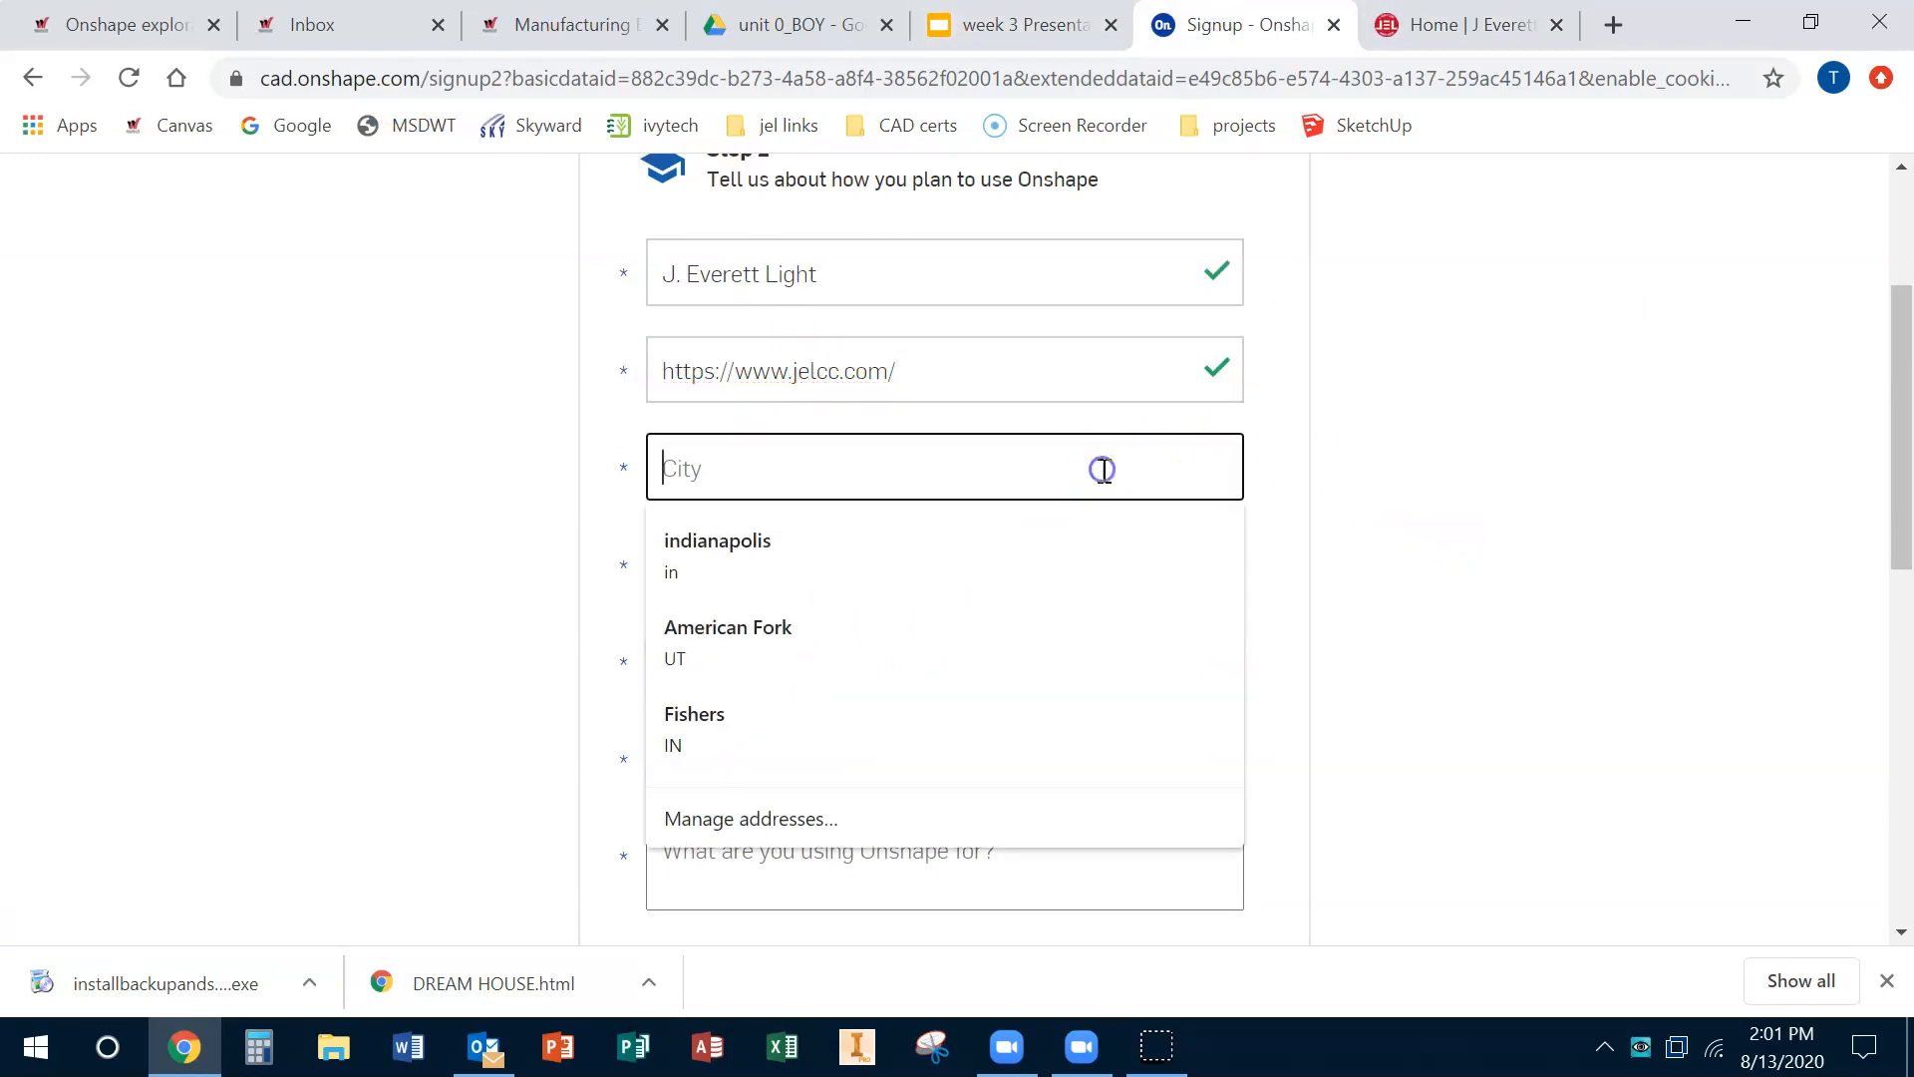
click(1037, 548)
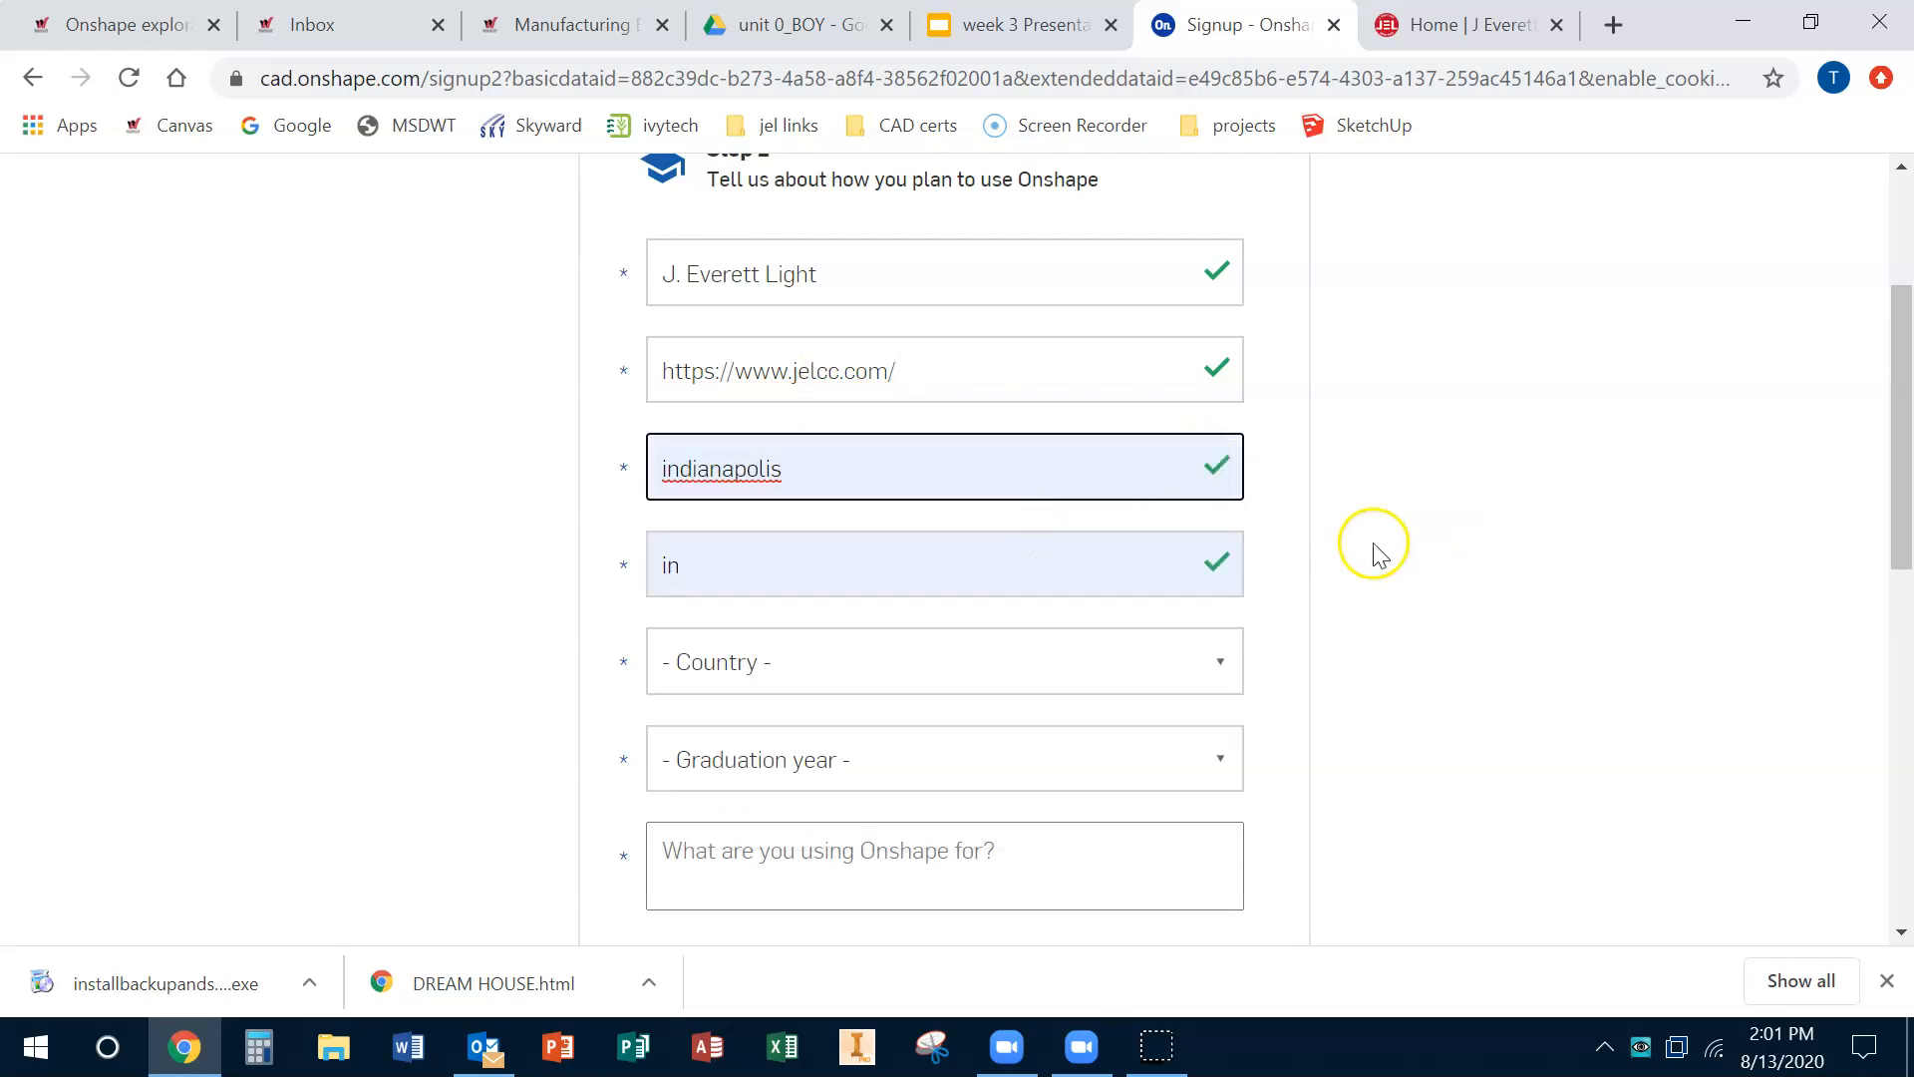
scroll(1068, 536, down, 1)
scroll(1067, 721, down, 4)
click(875, 283)
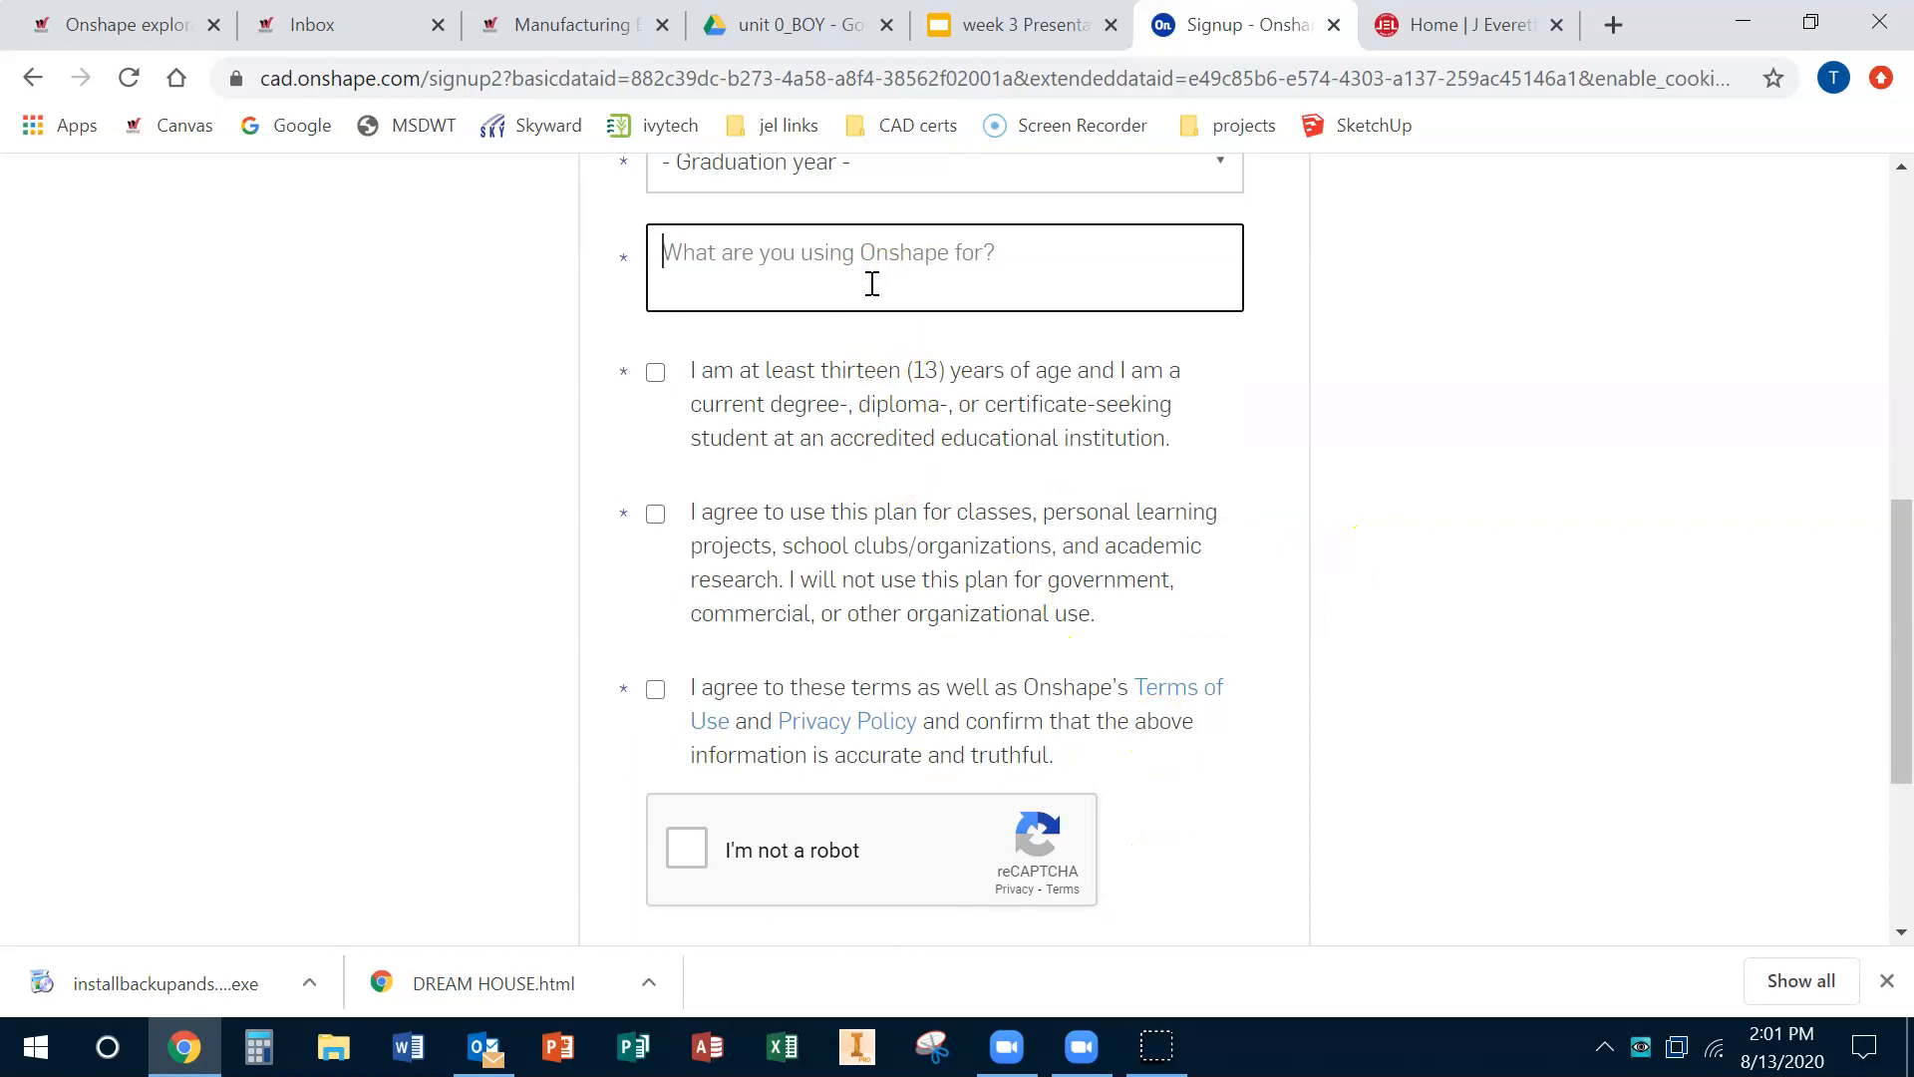
text(modeling)
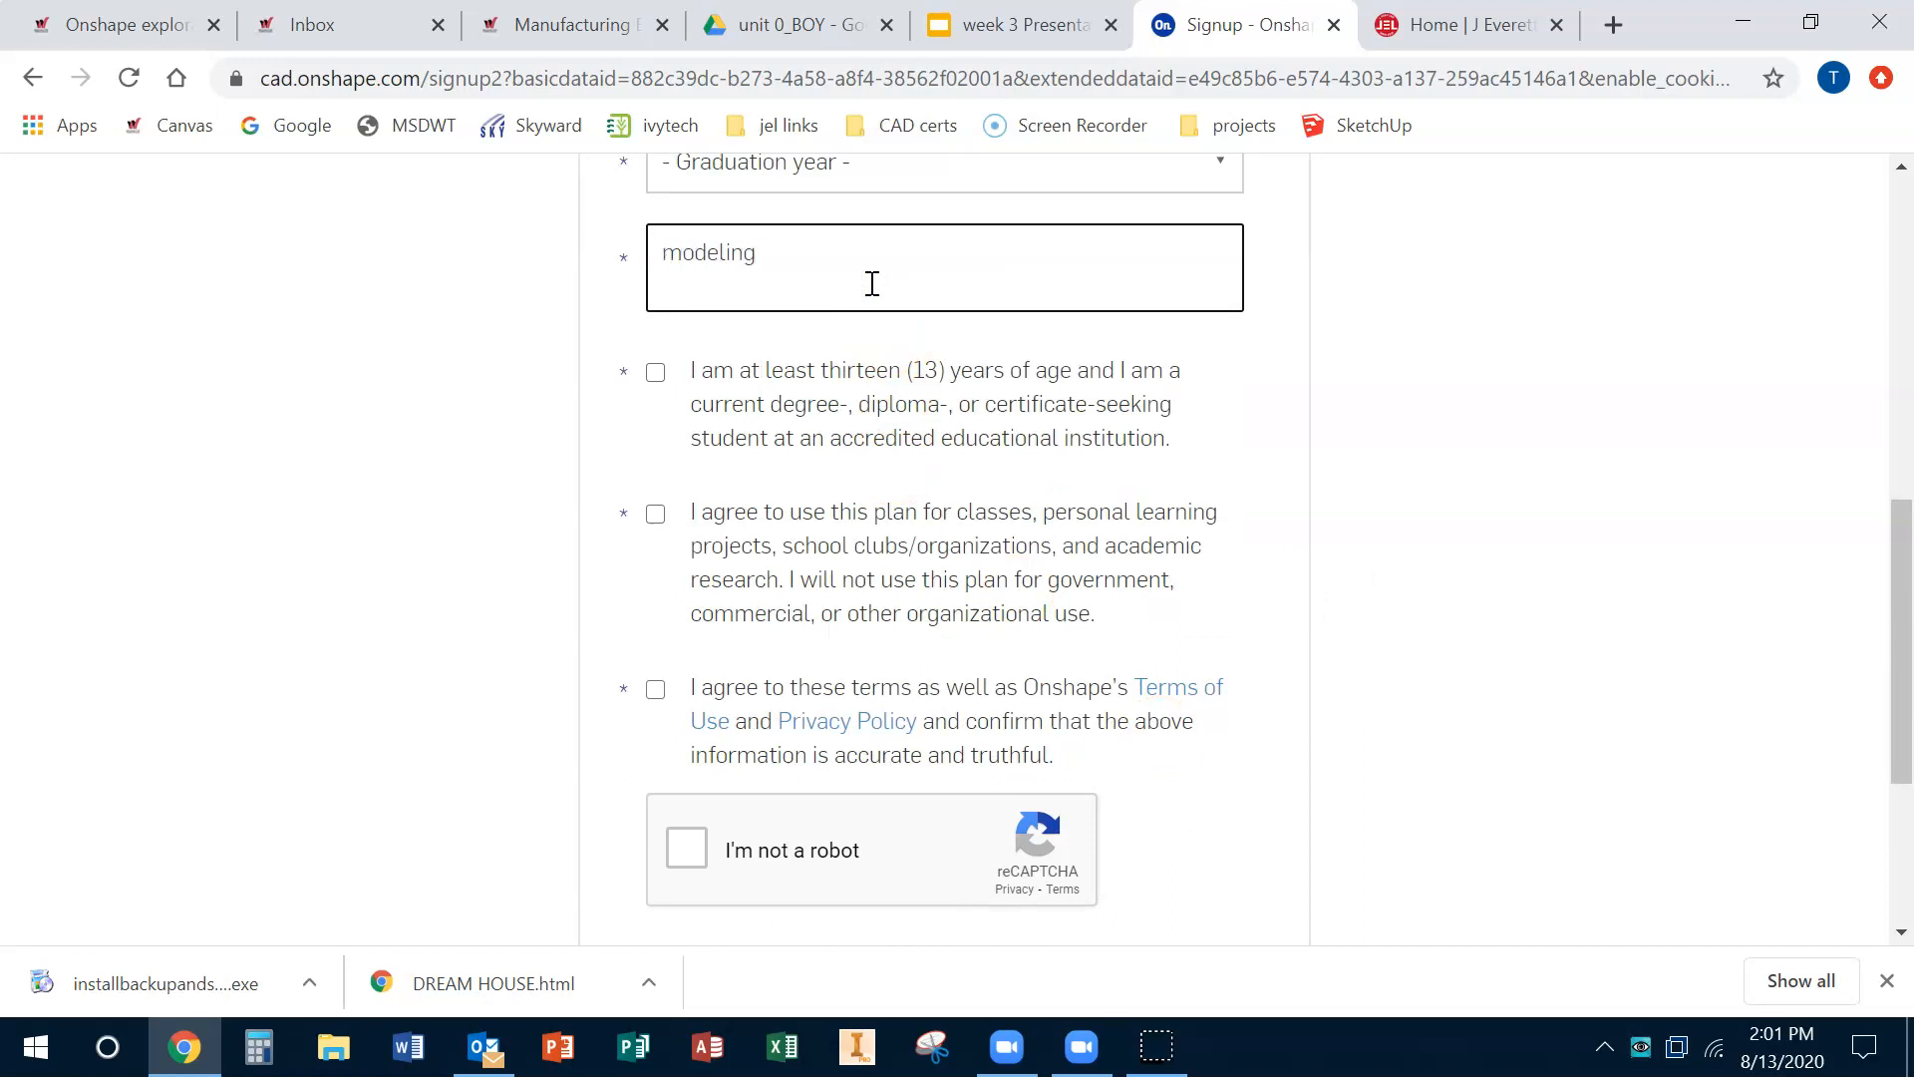
Step: Complete the I'm not a robot reCAPTCHA check on the signup form
scroll(777, 818, down, 1)
click(688, 702)
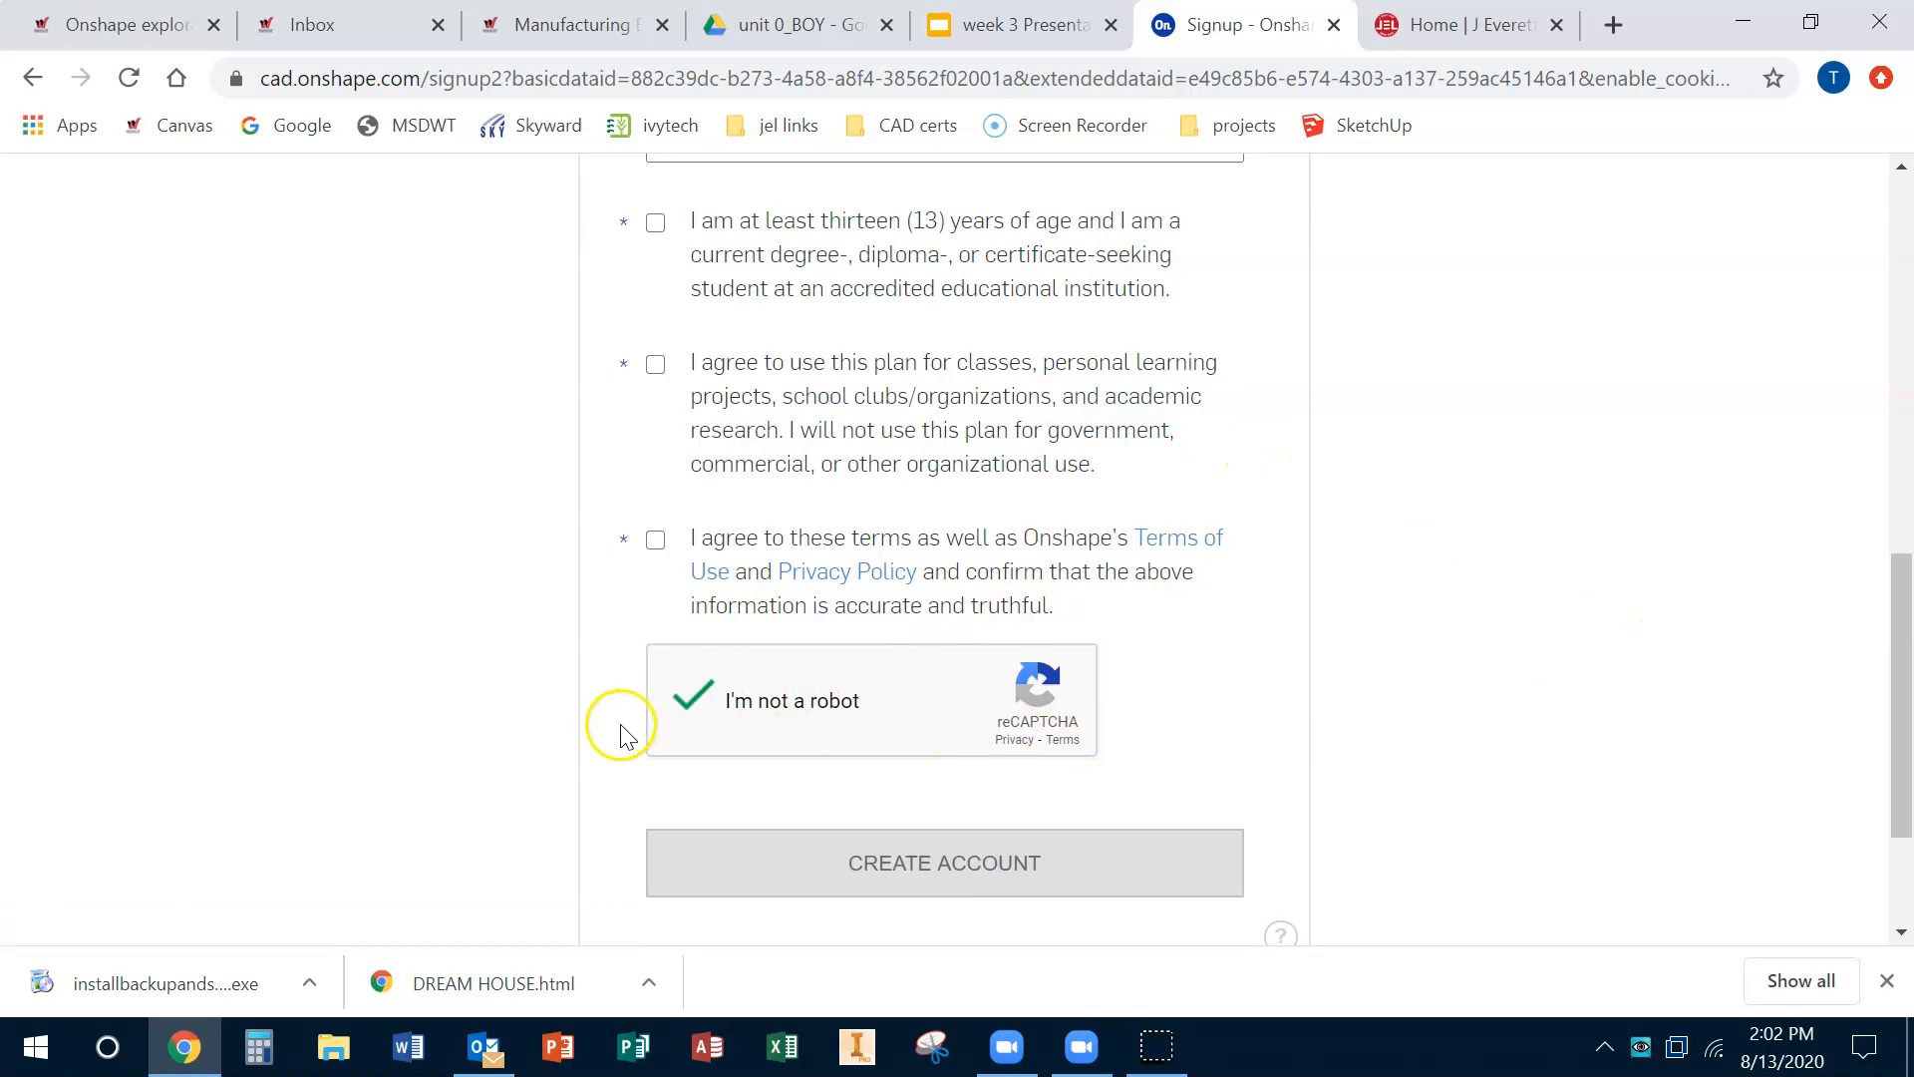
scroll(1312, 774, down, 1)
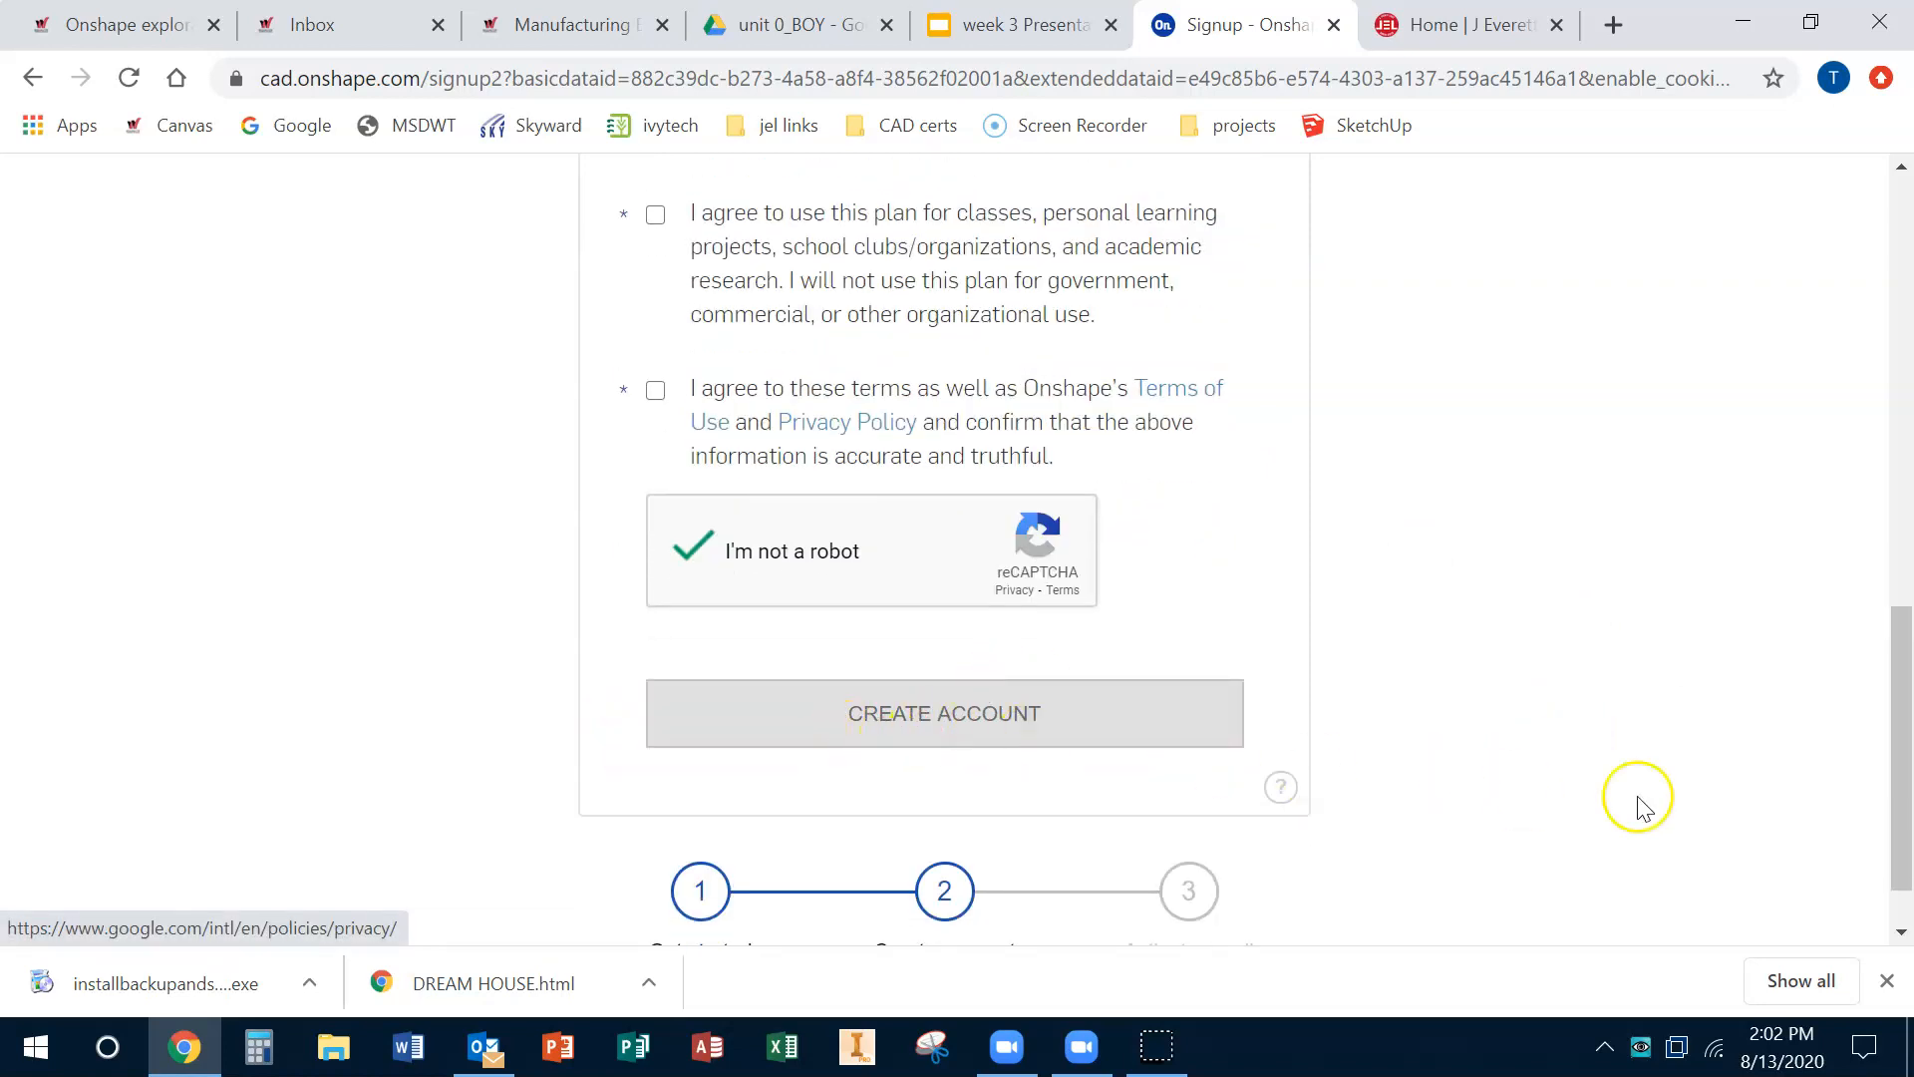
scroll(1640, 803, down, 1)
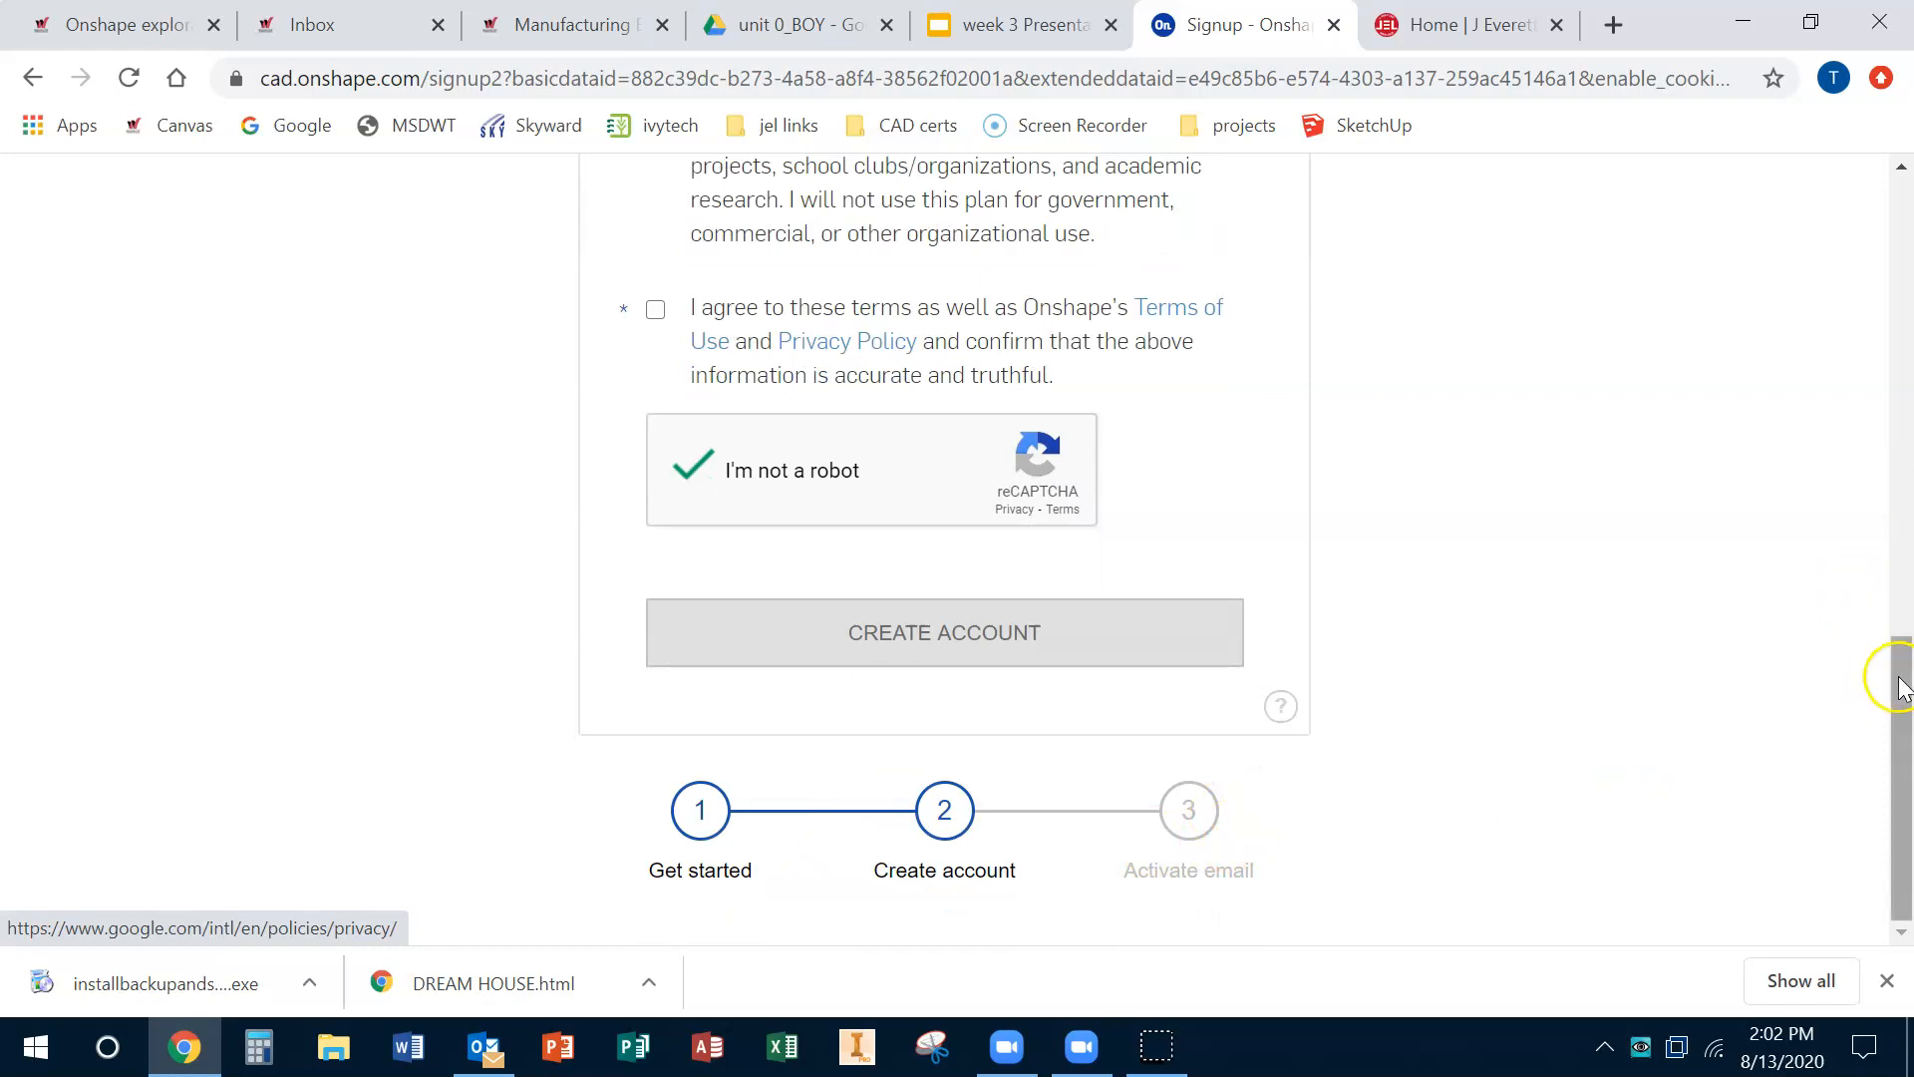
drag(1897, 675, 1907, 55)
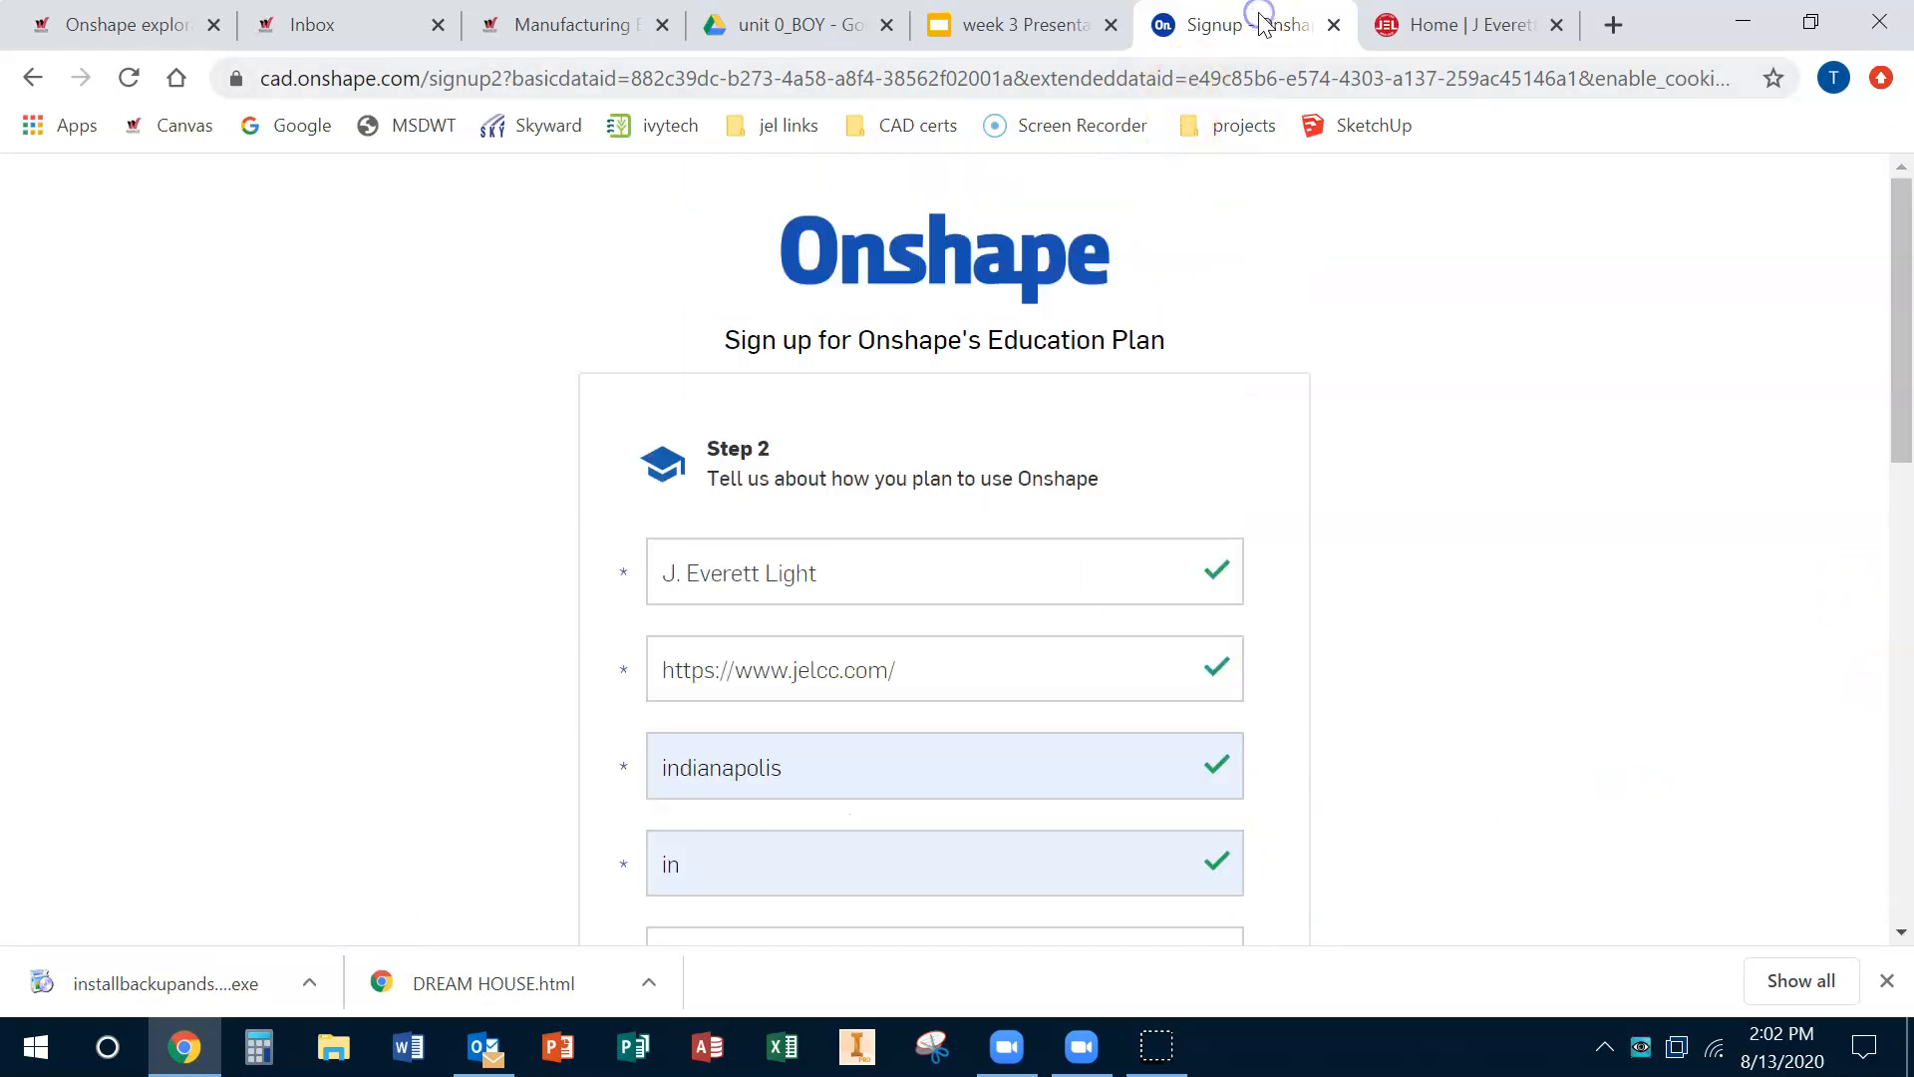
Step: Go to onshape.com and open the Onshape documents page
click(278, 75)
text(onchs)
key(BackSpace)
key(BackSpace)
key(BackSpace)
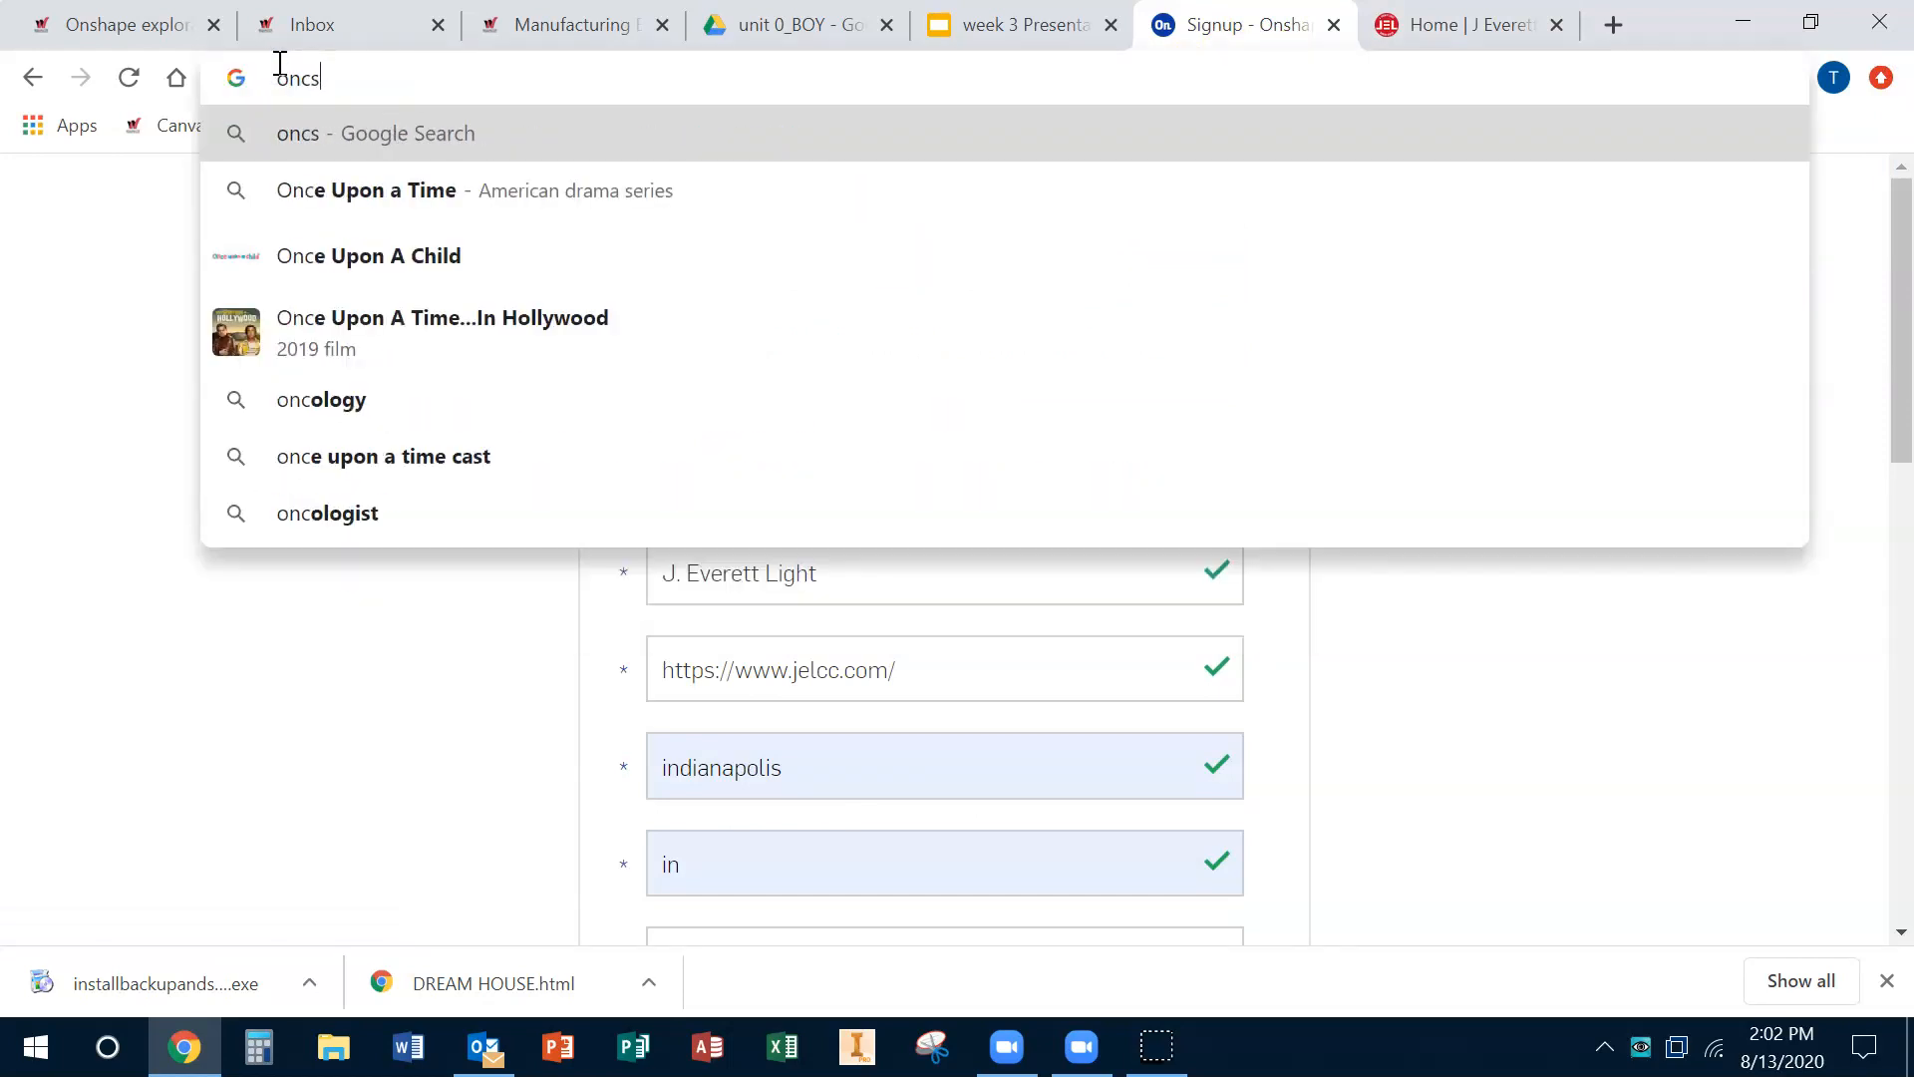
text(shap)
key(Return)
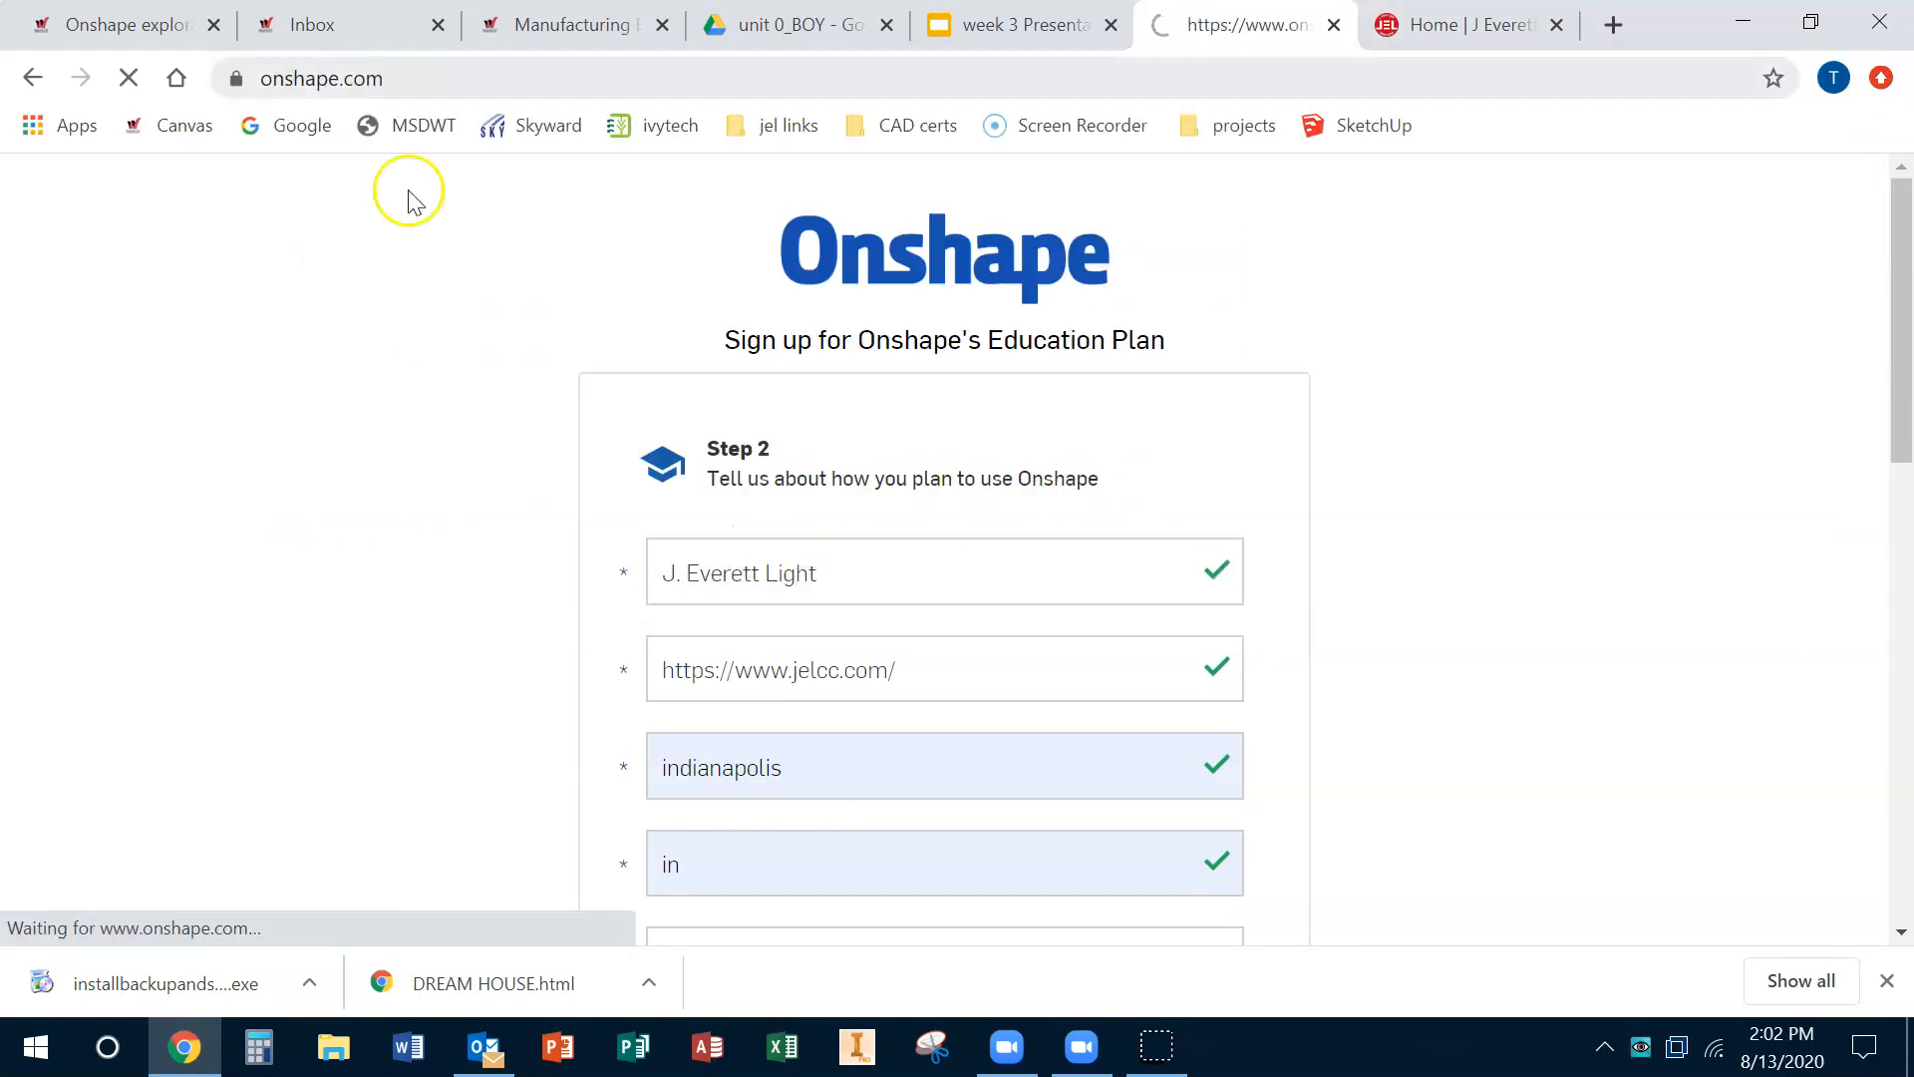
click(1465, 237)
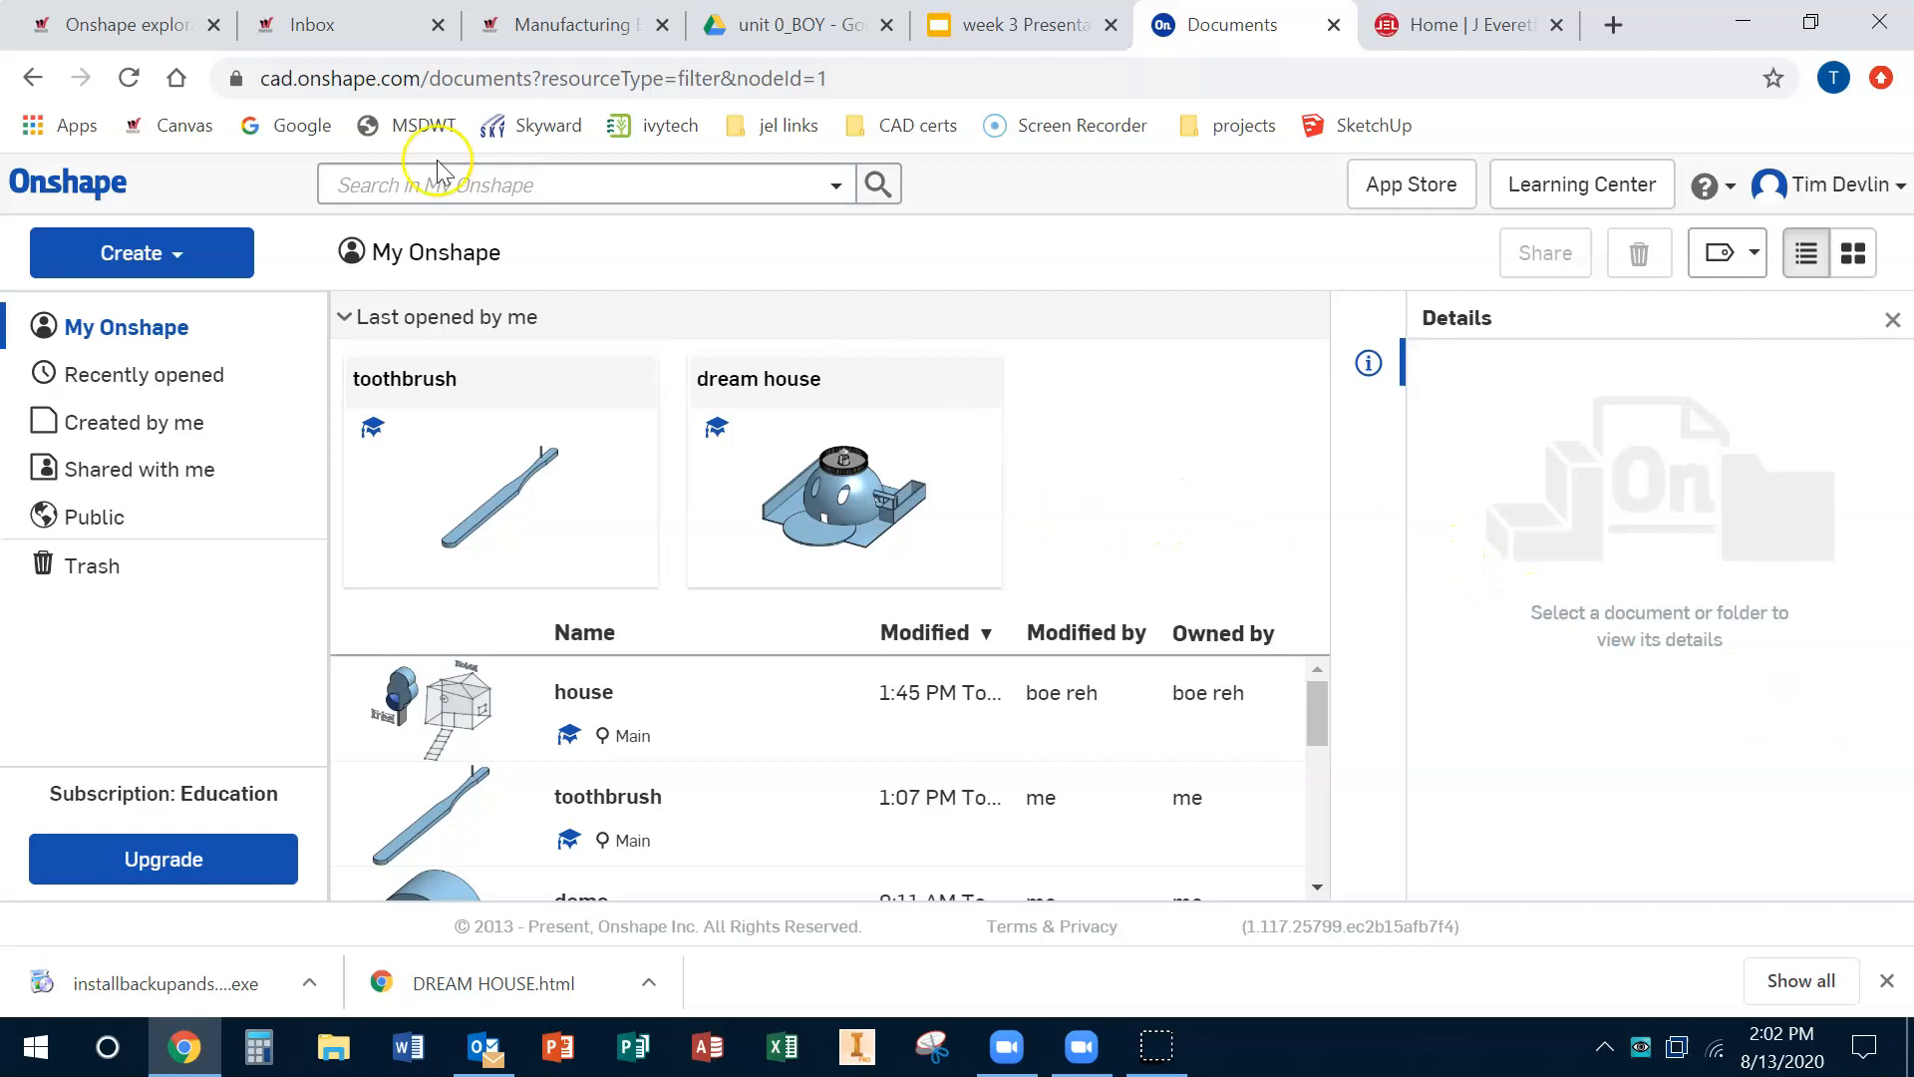
Step: Create a new document named tape measure
click(249, 258)
click(165, 312)
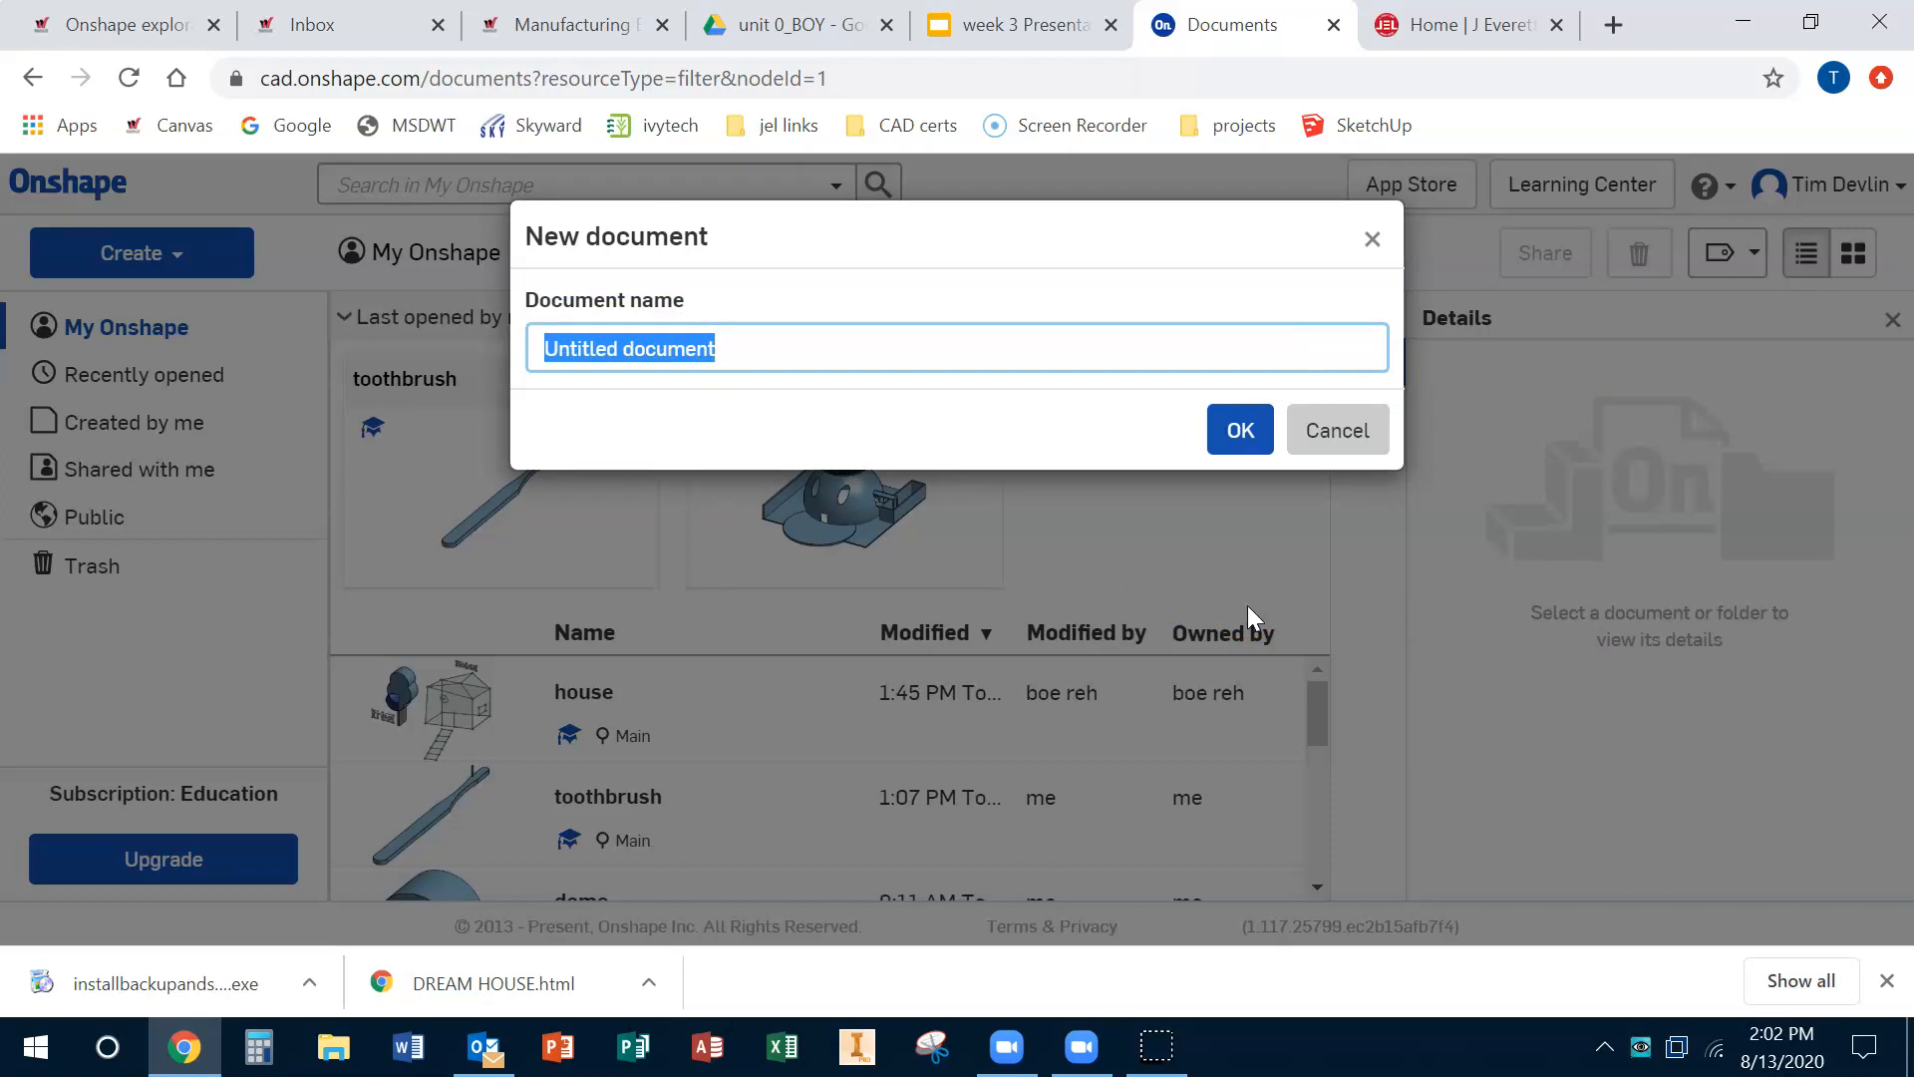
text(tape measure)
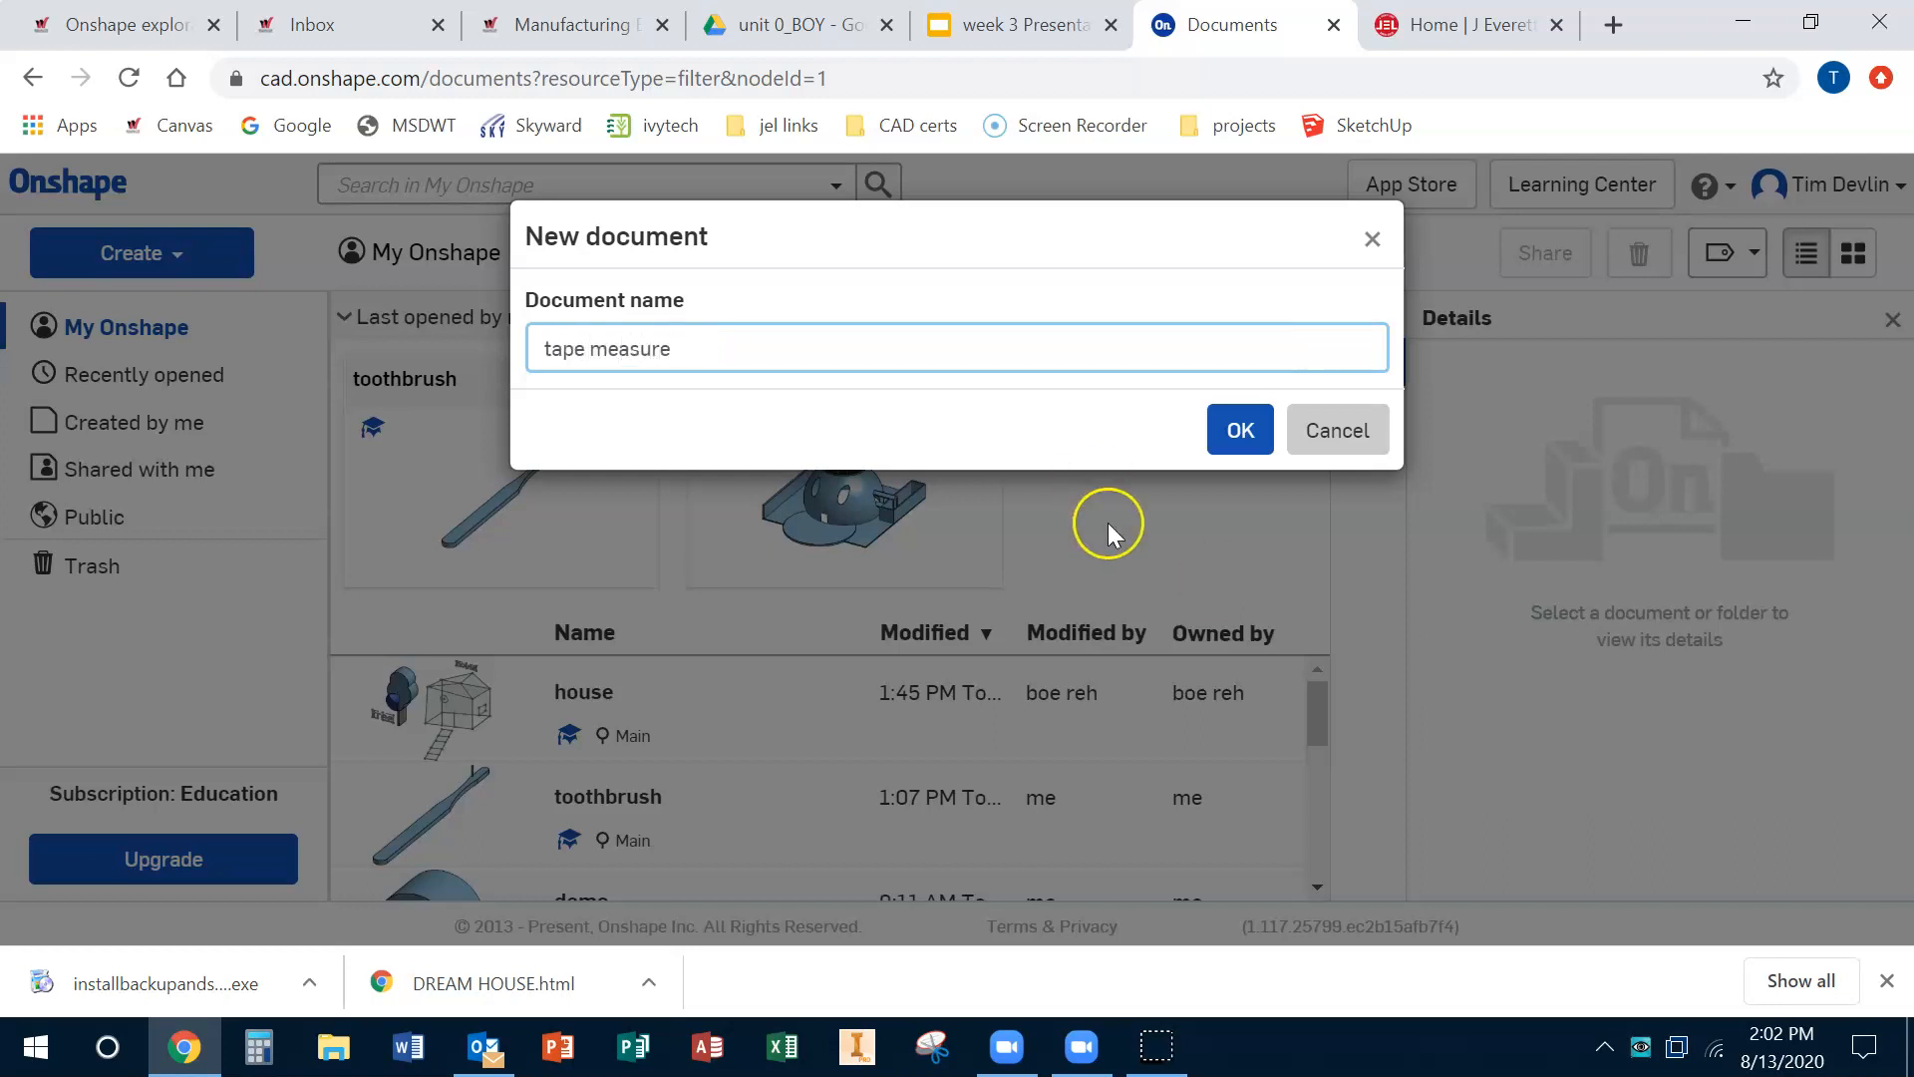
click(1246, 434)
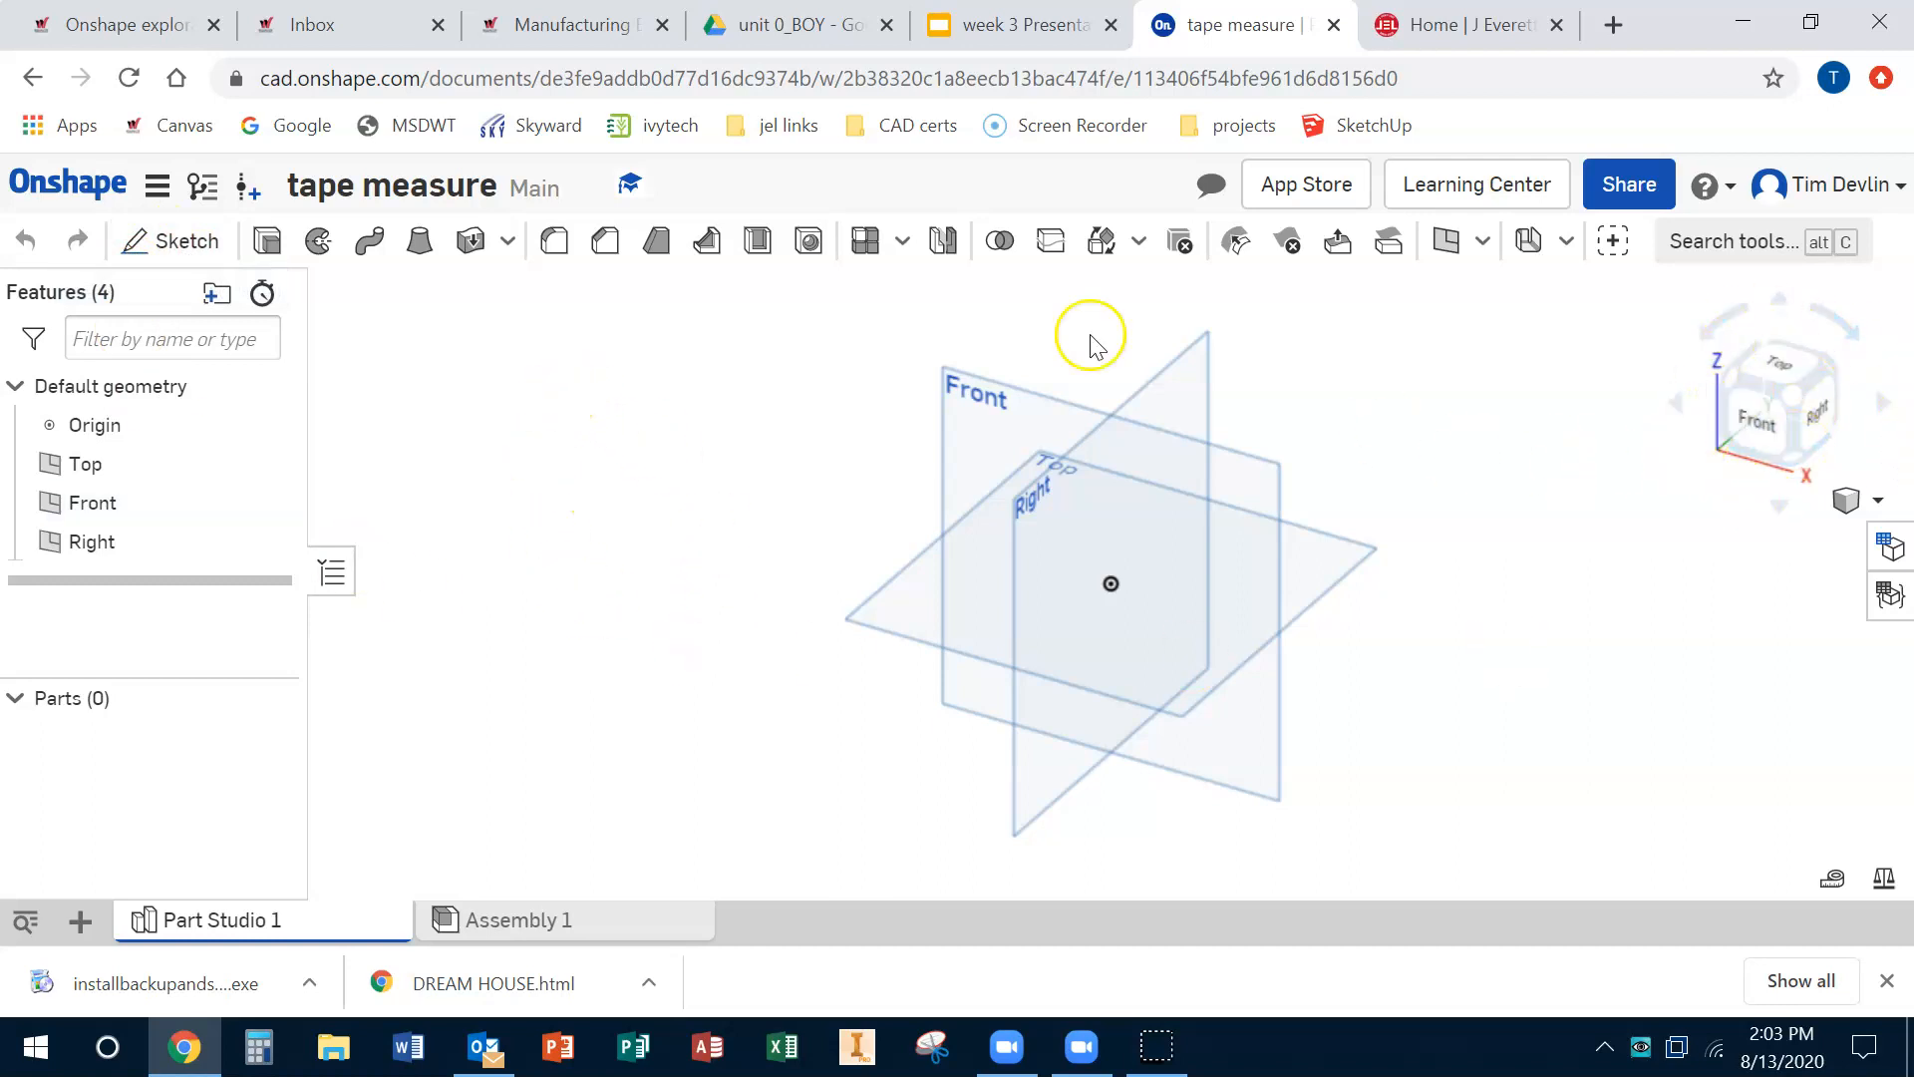
Step: Start a new sketch on the Front plane and view it face-on
click(143, 240)
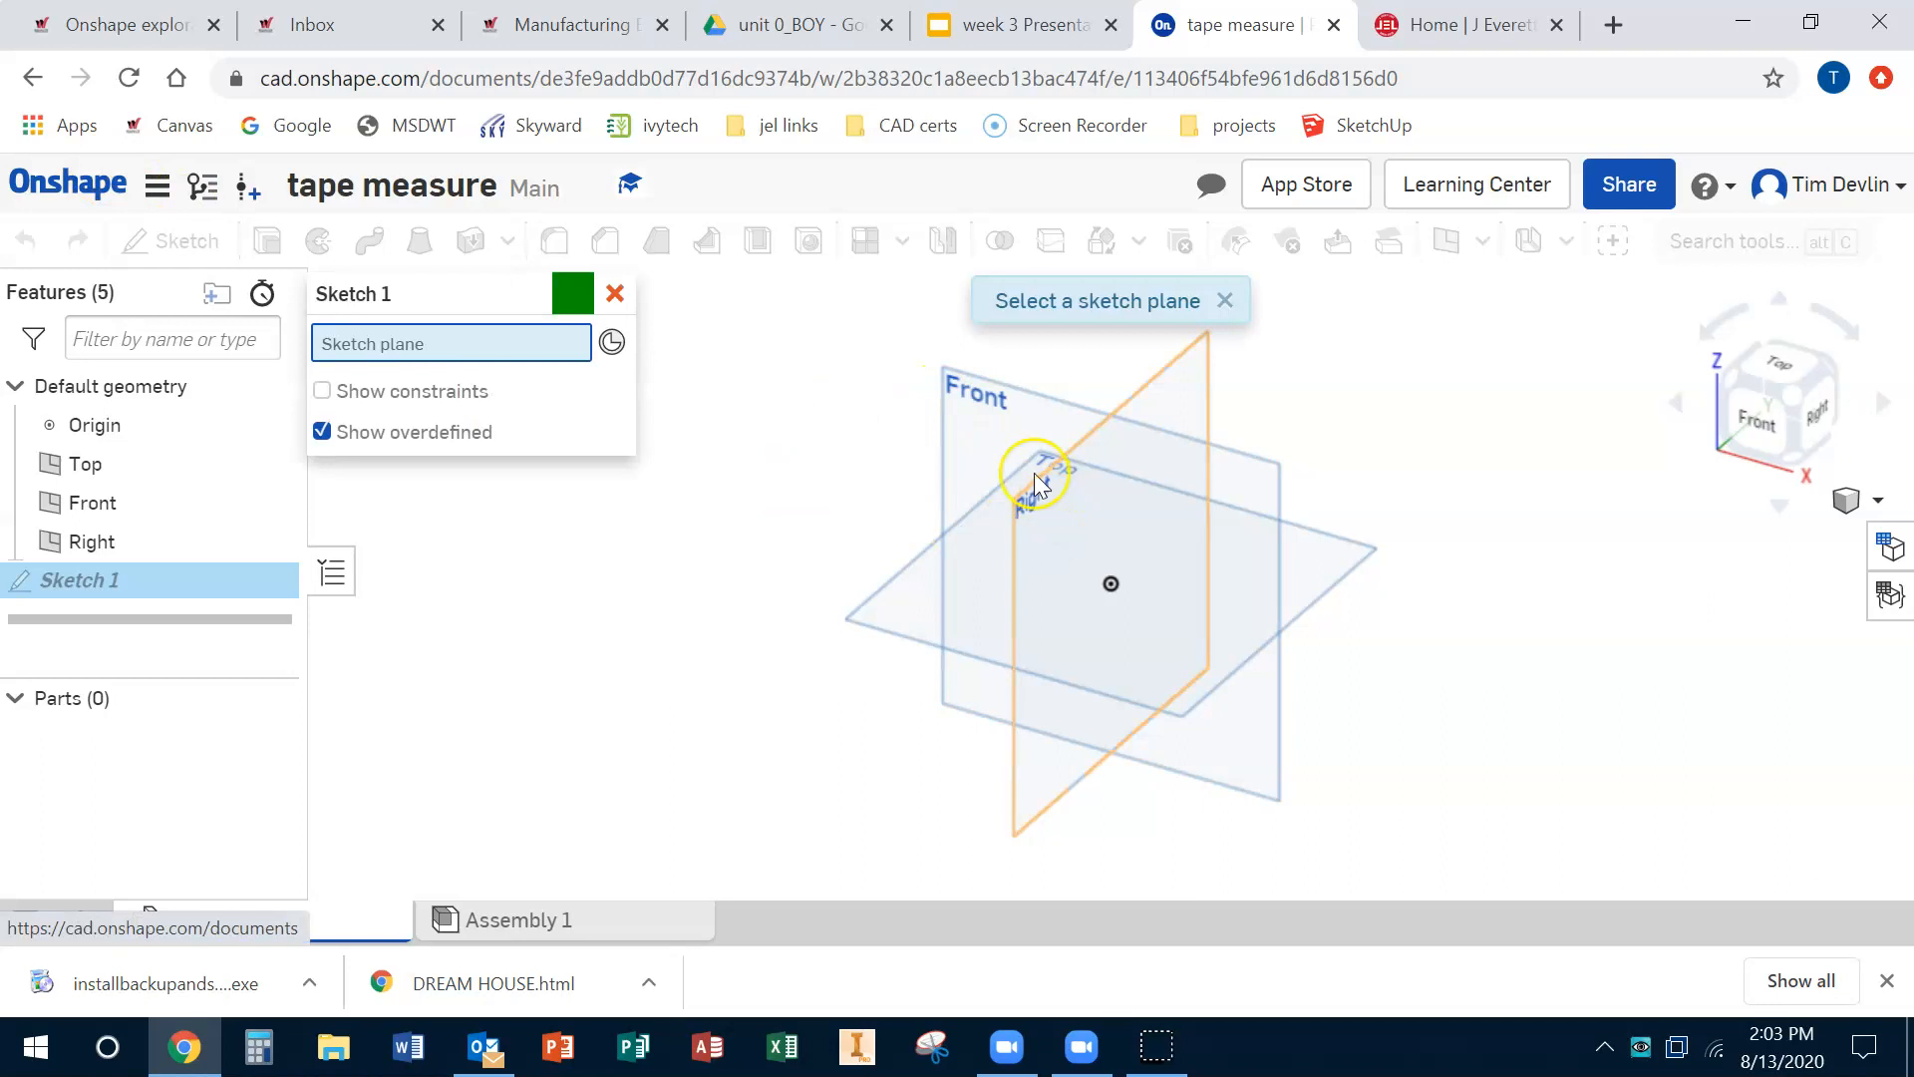
click(995, 385)
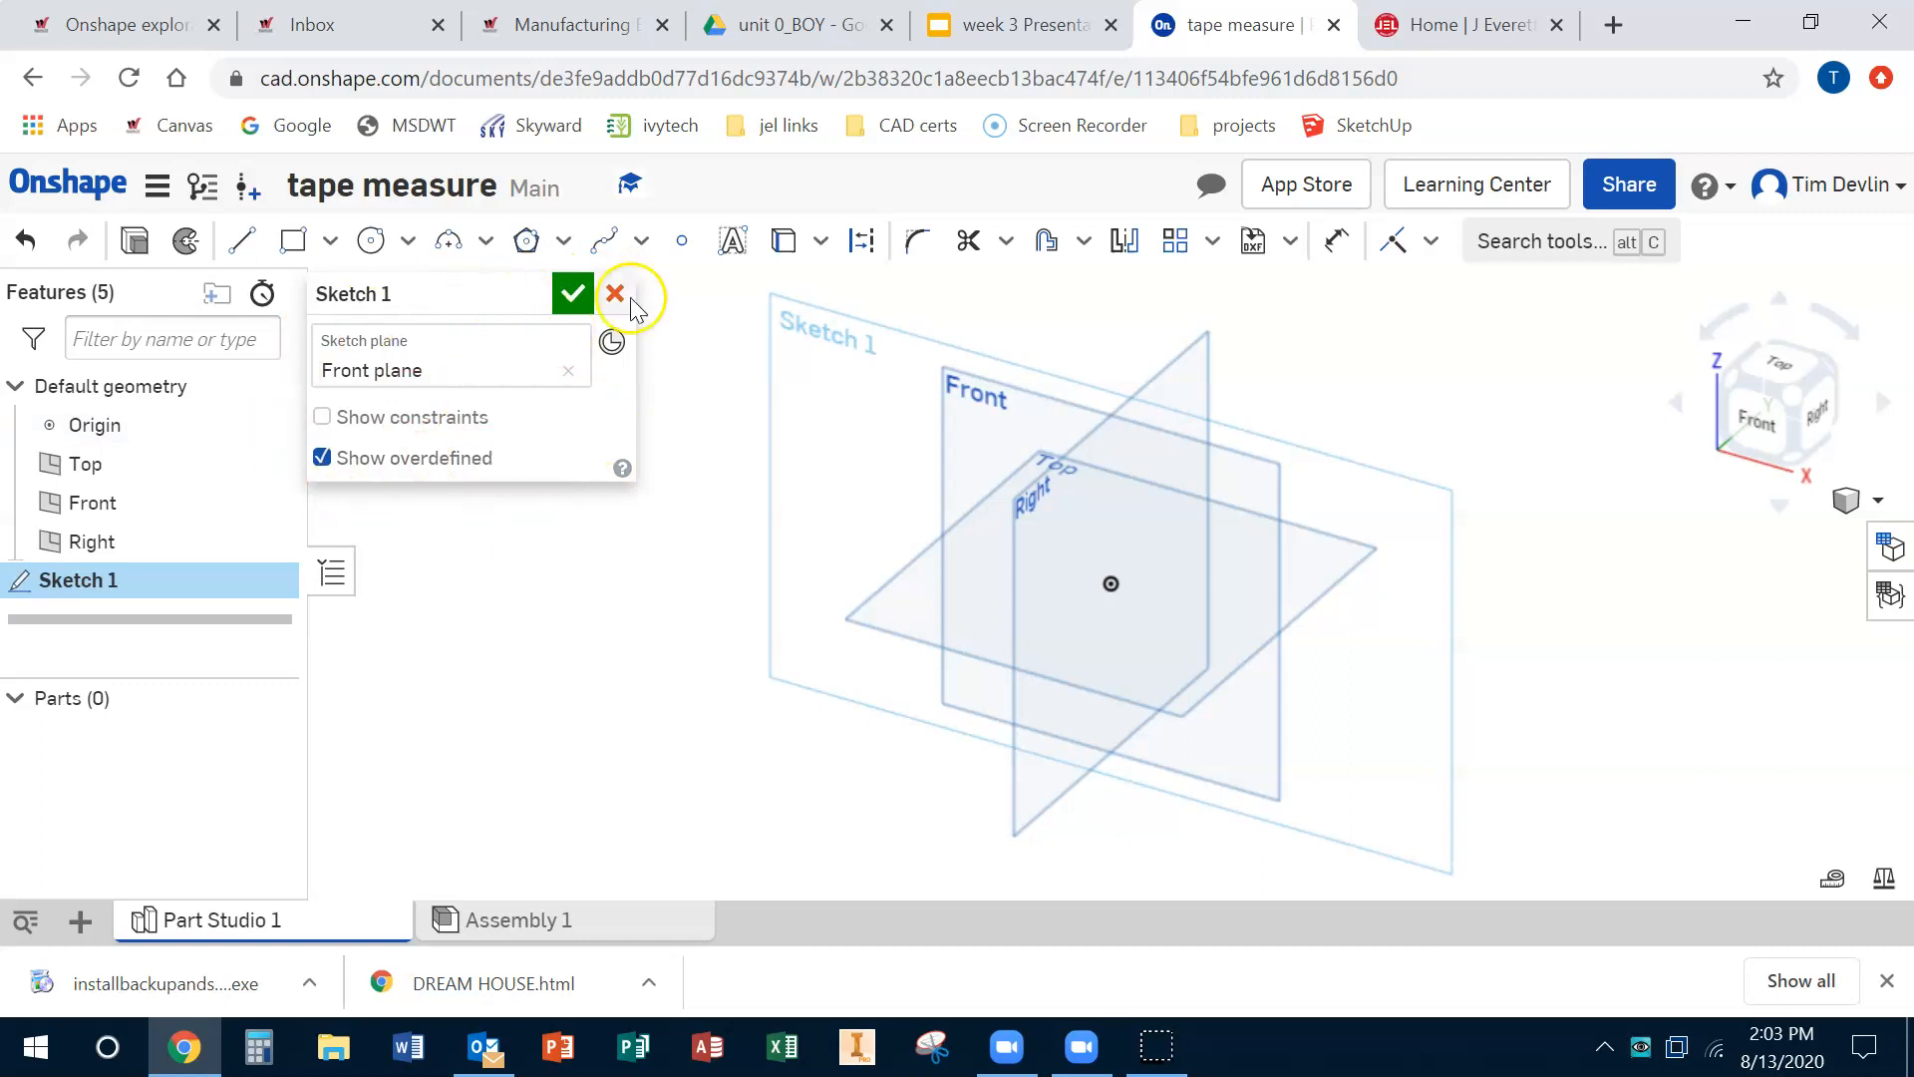
click(1754, 429)
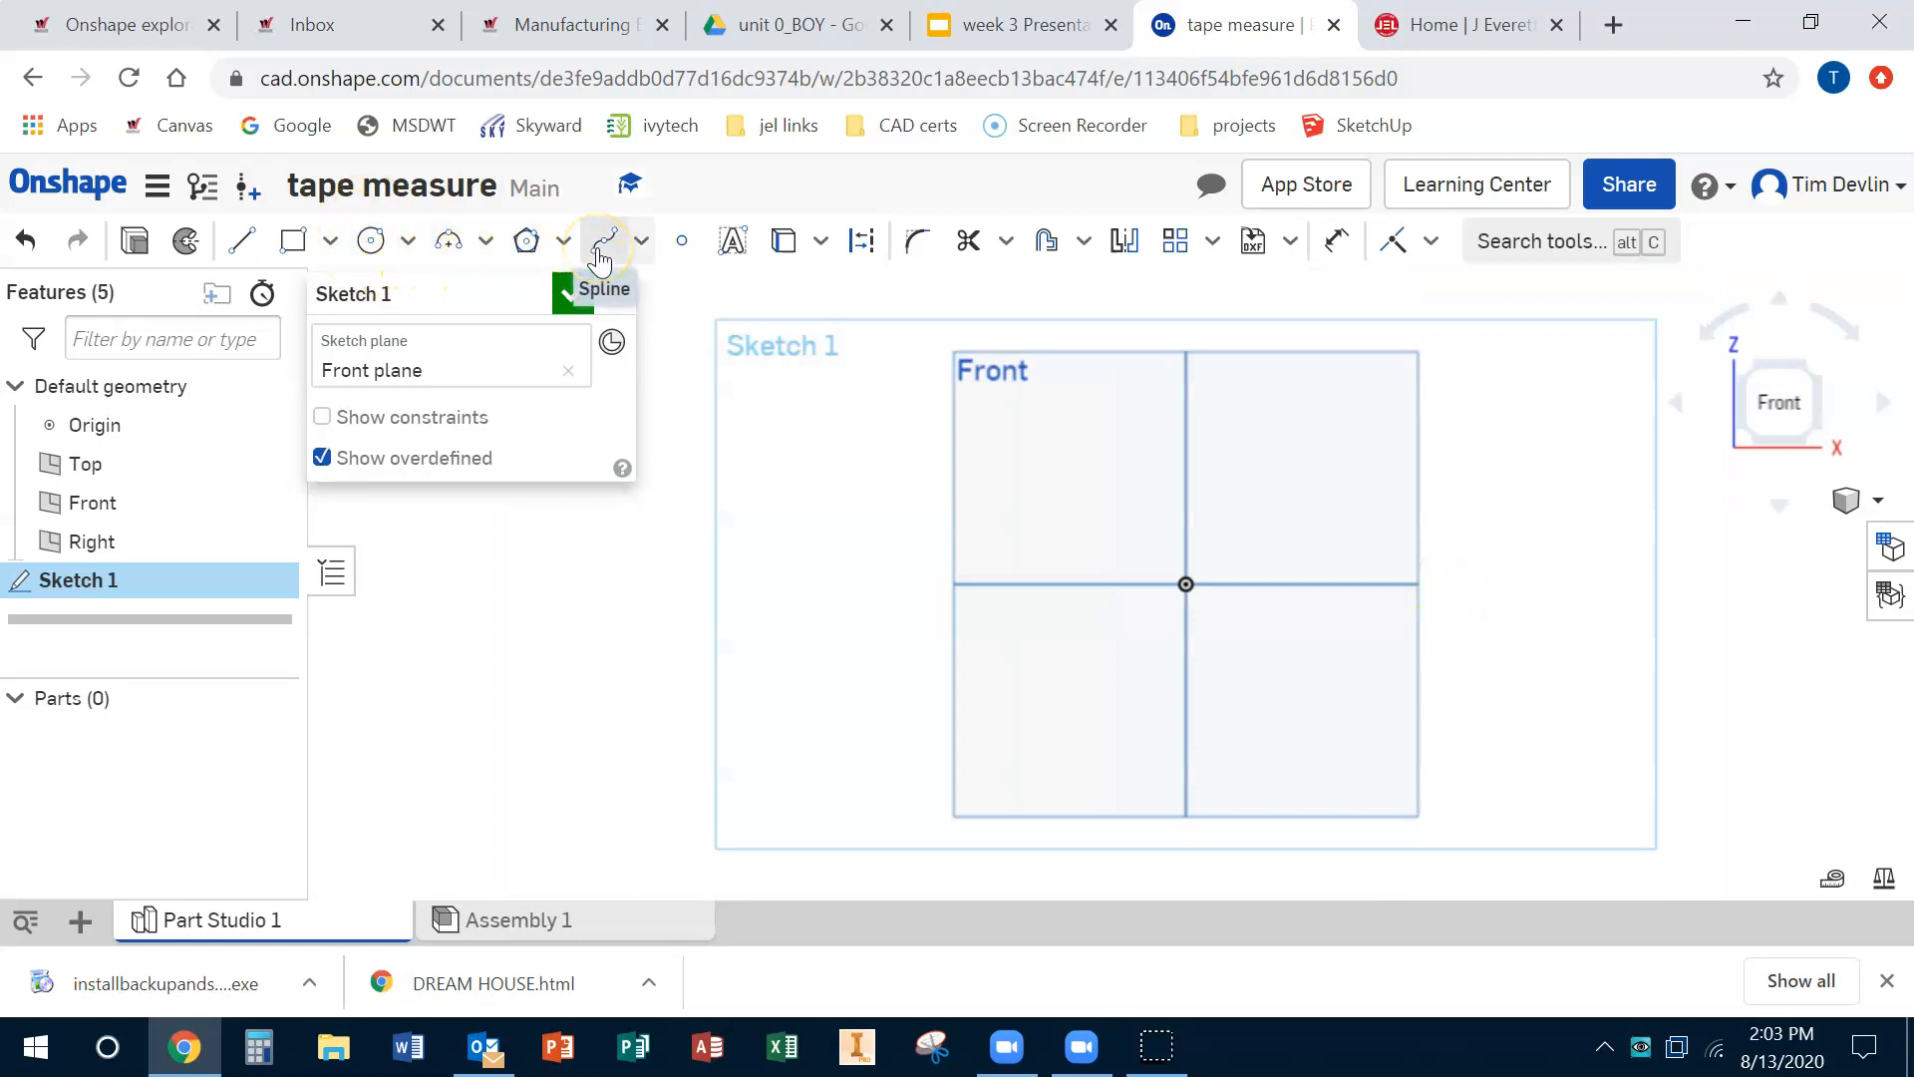
Step: Draw a corner rectangle about 4 by 3.5 in around the origin
click(293, 239)
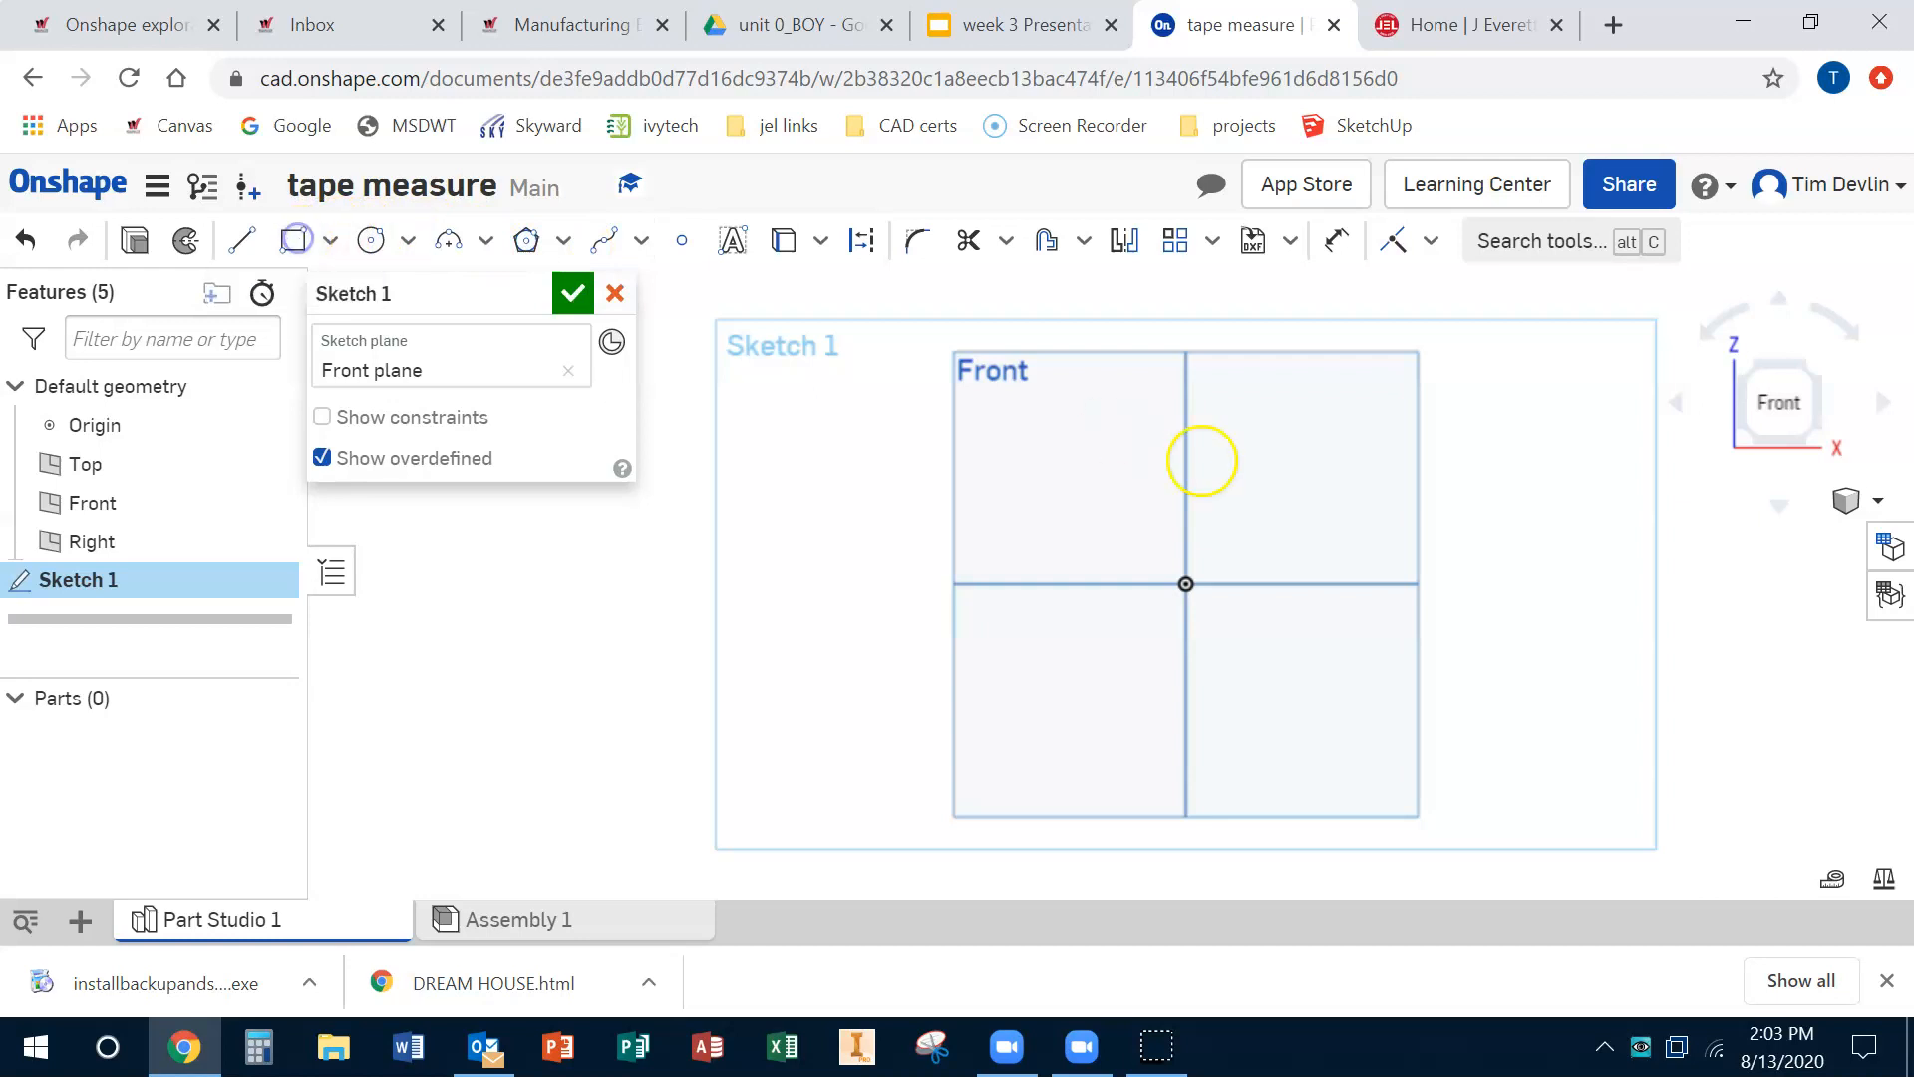
click(1026, 475)
click(1299, 733)
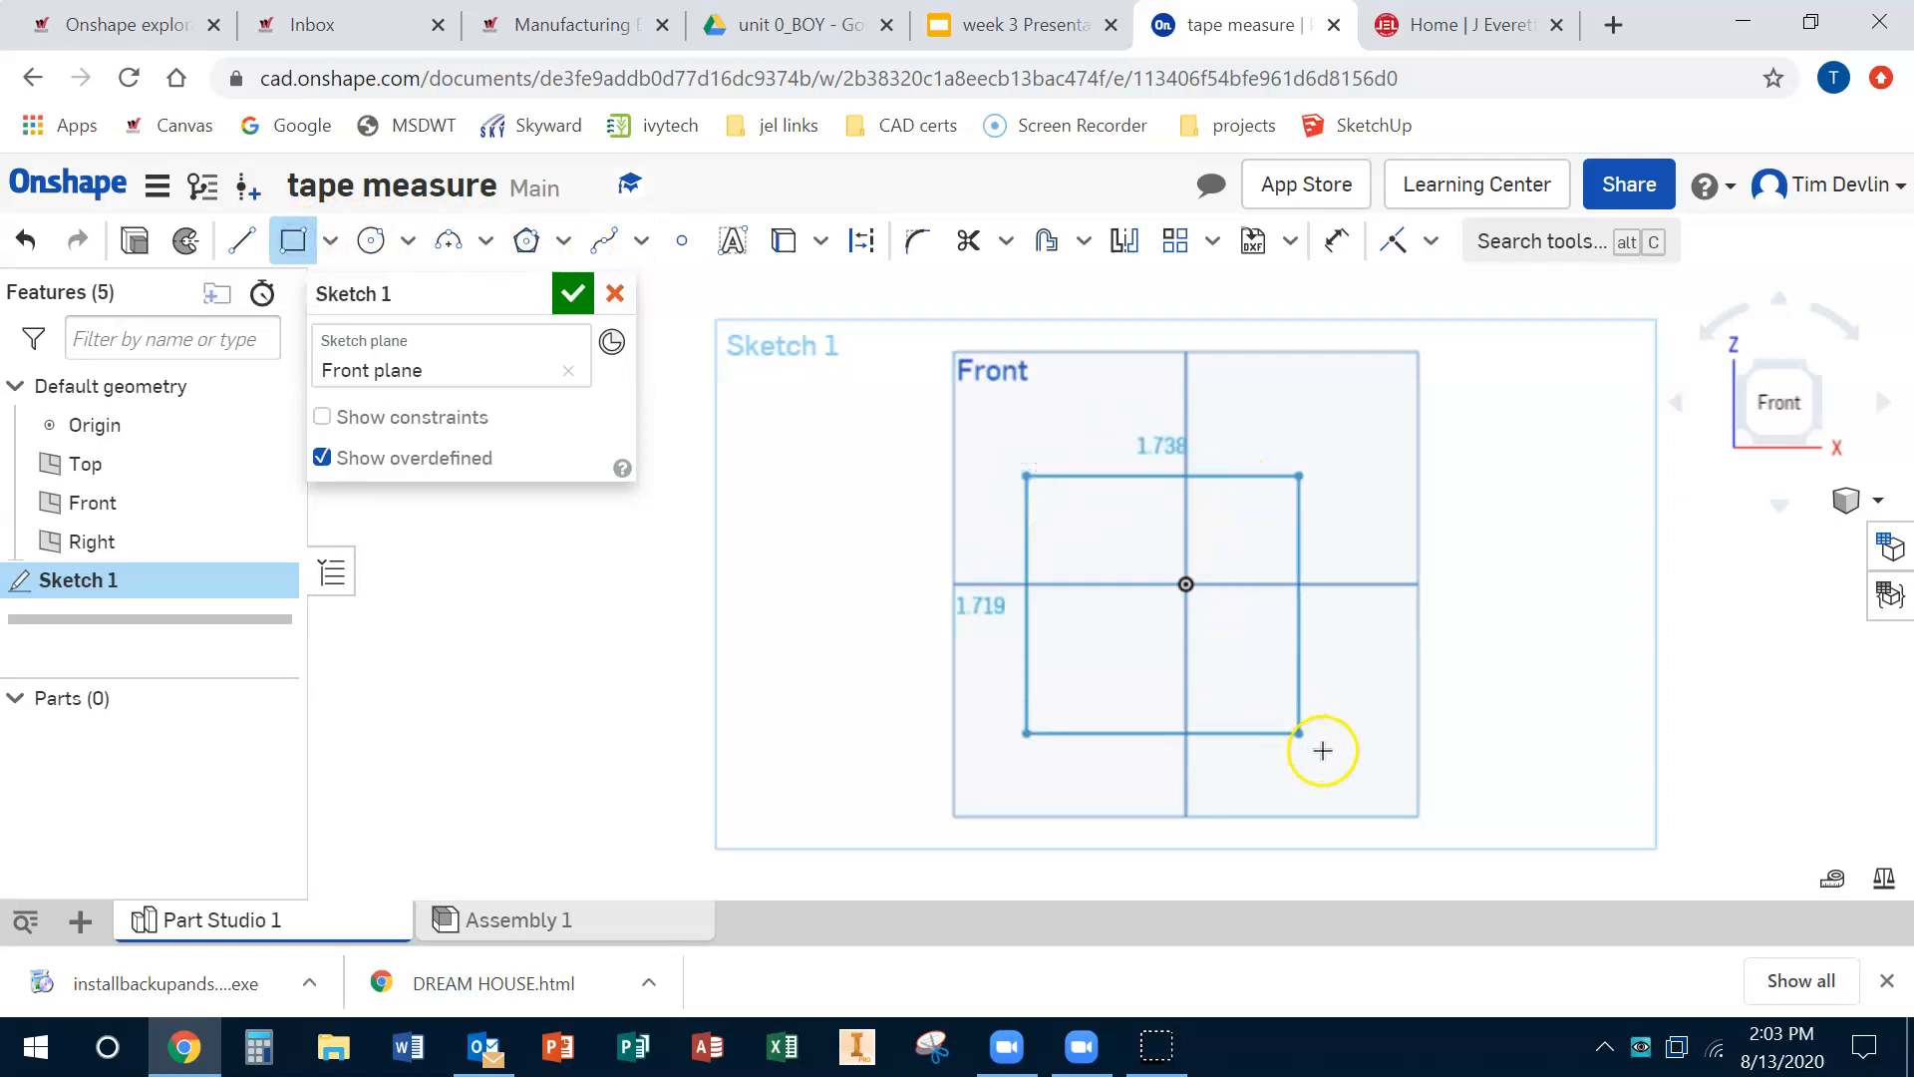
click(1335, 750)
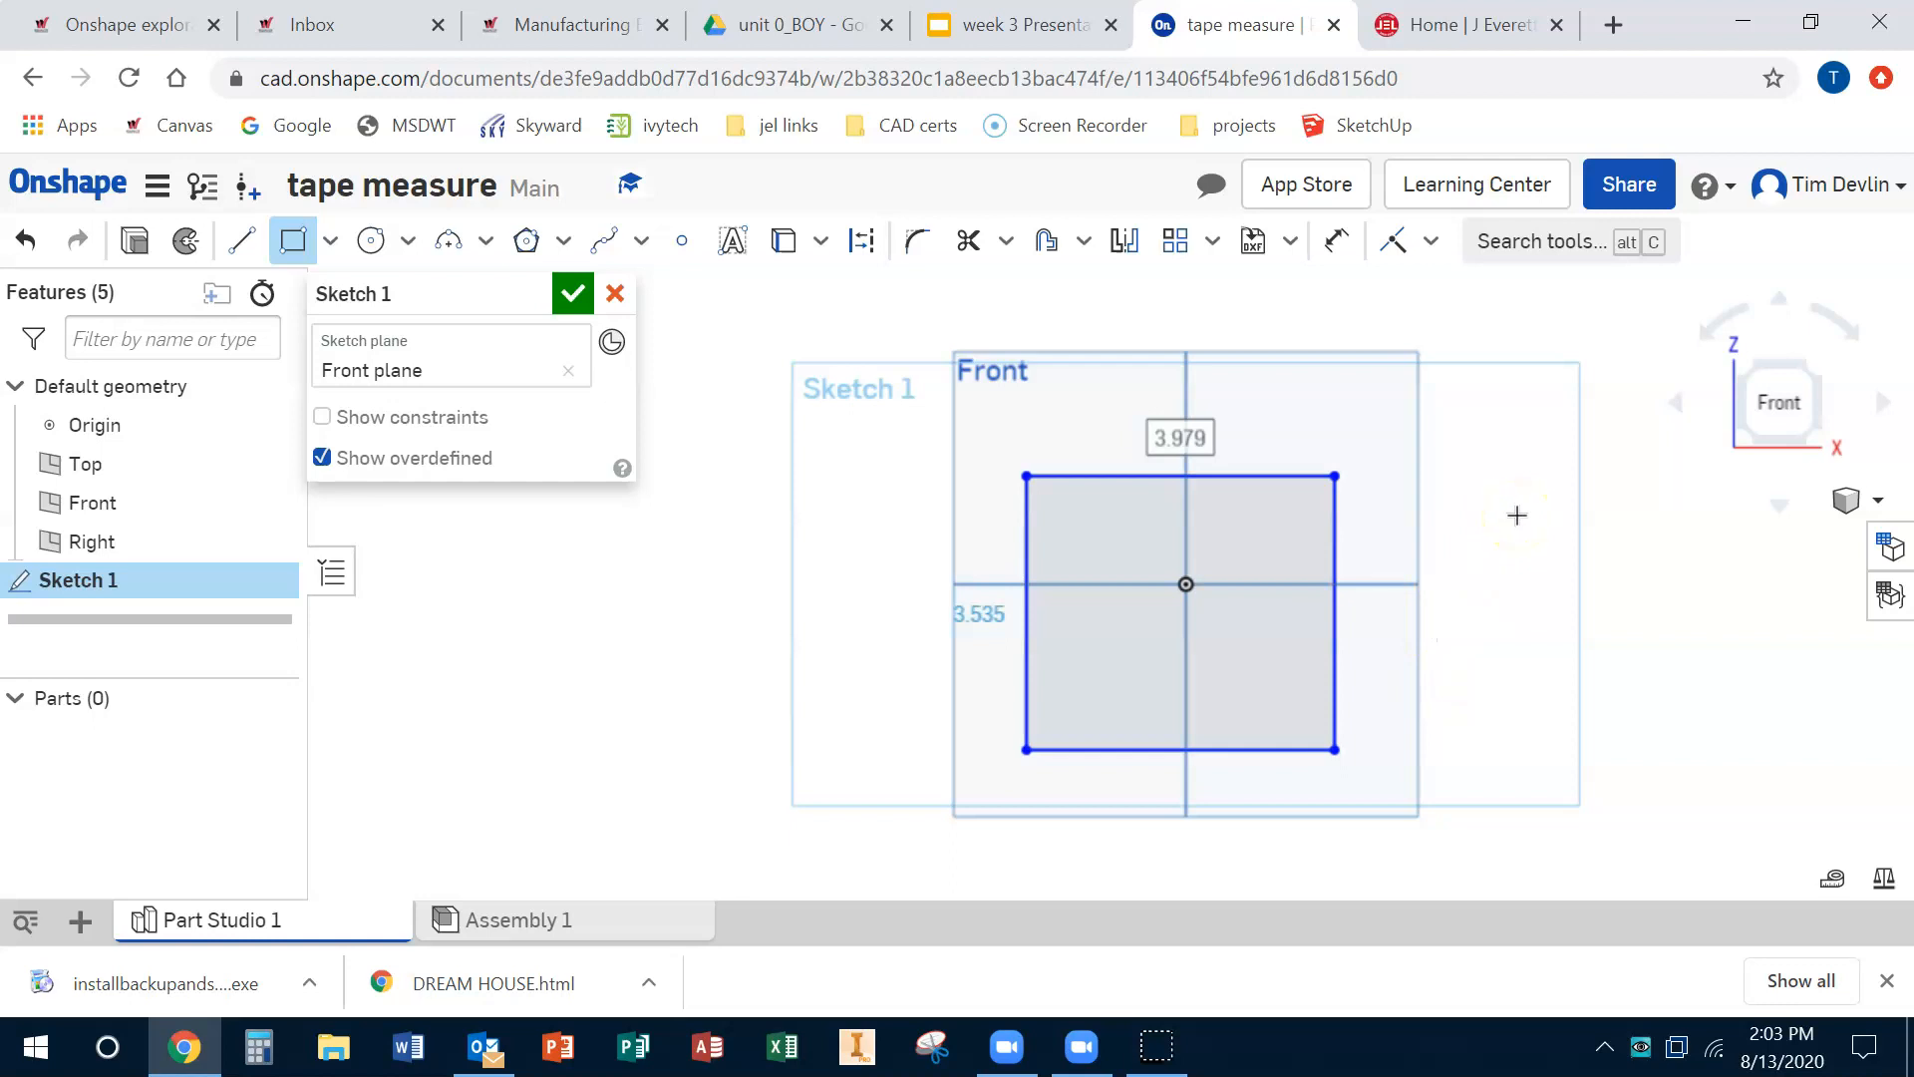
Step: Dimension the rectangle's top edge to 3 in
click(1337, 244)
click(1135, 480)
click(1137, 411)
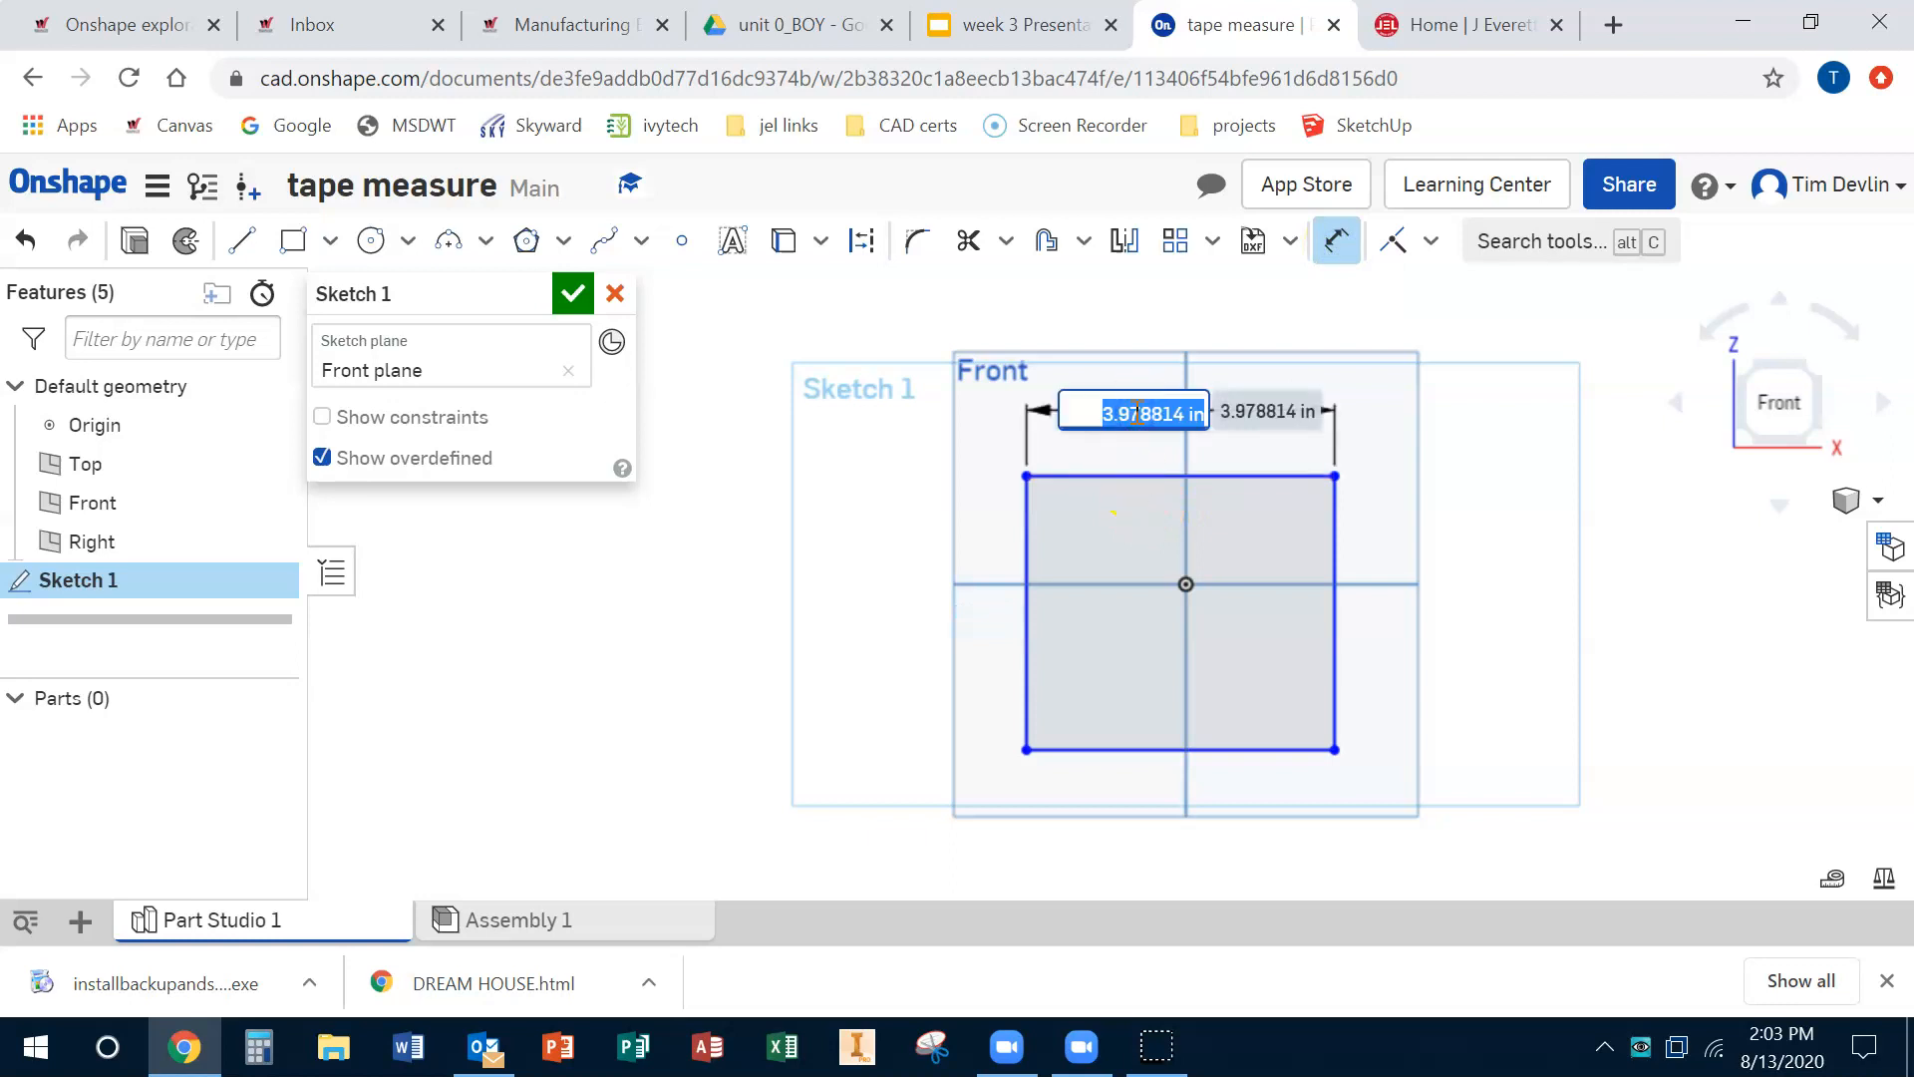
text(3)
key(Return)
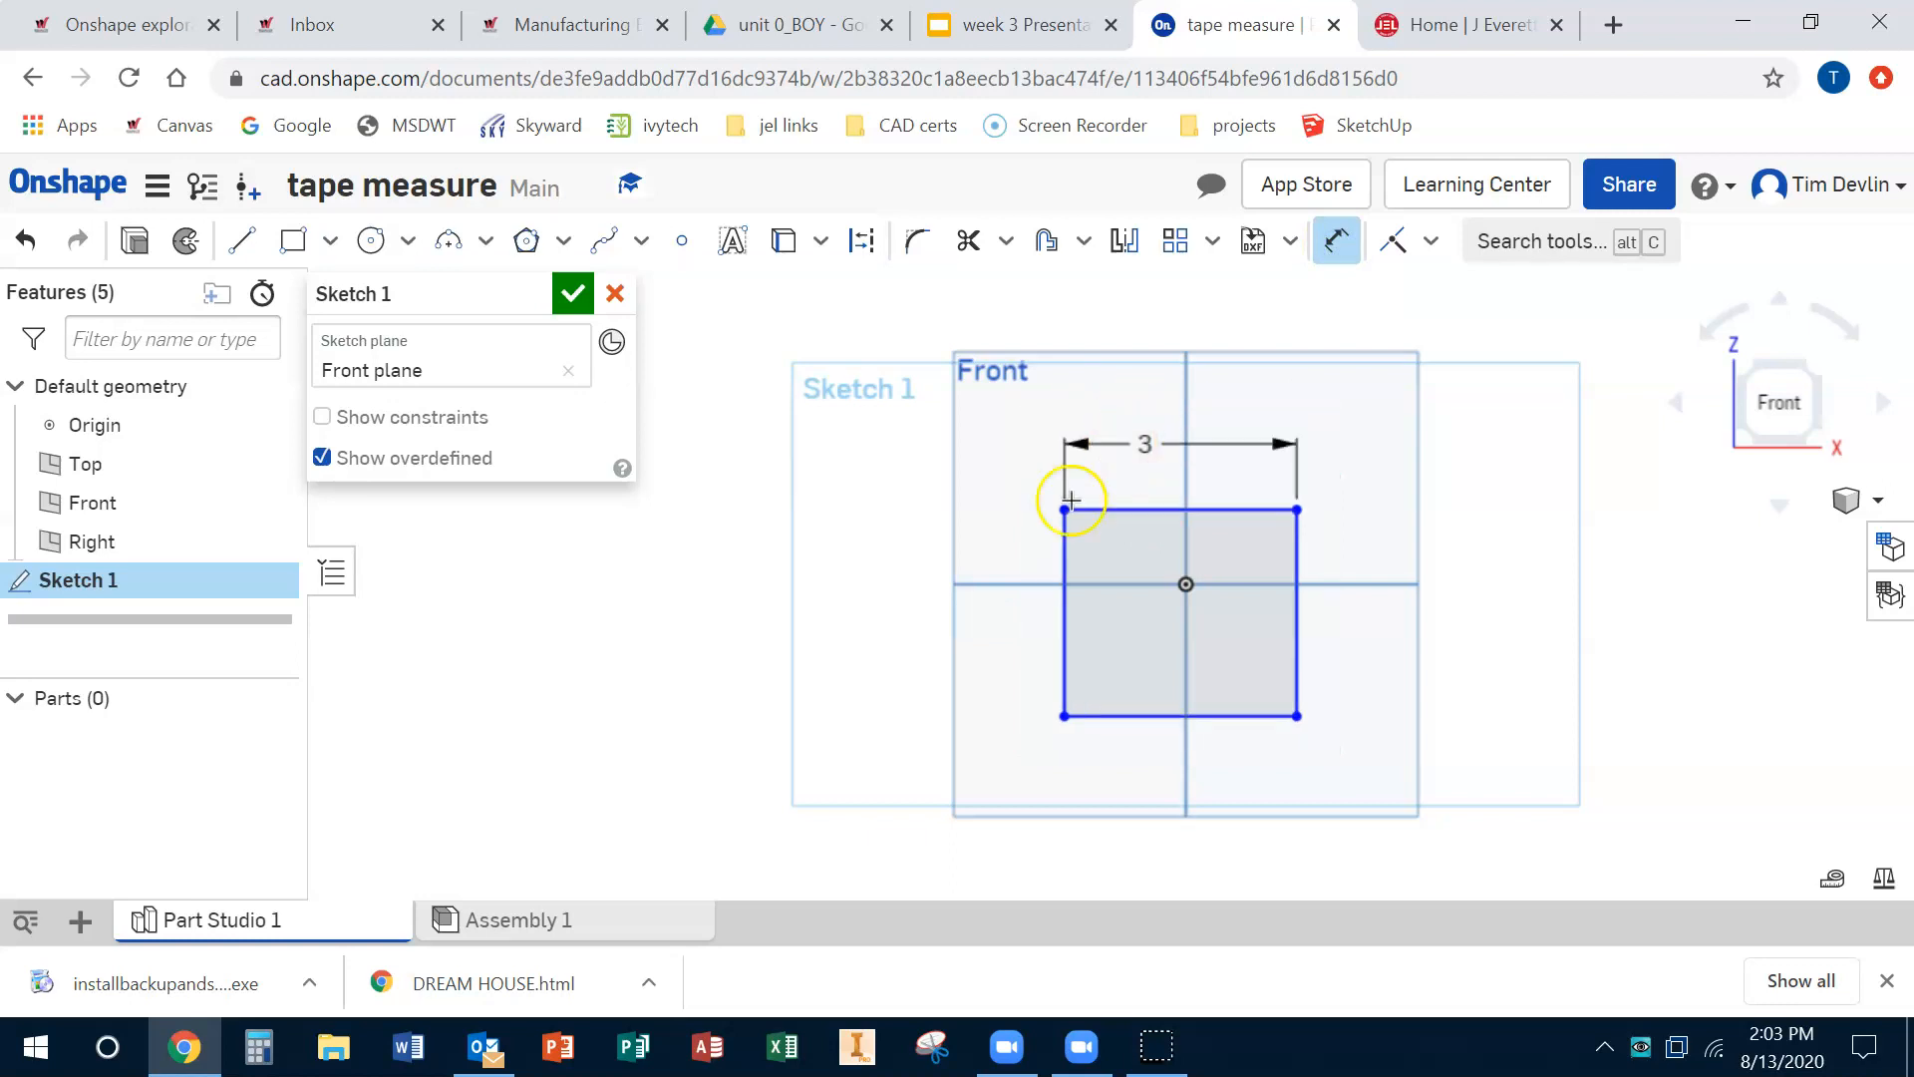
Step: Dimension the rectangle's left edge to 3 in
click(1067, 626)
click(1034, 628)
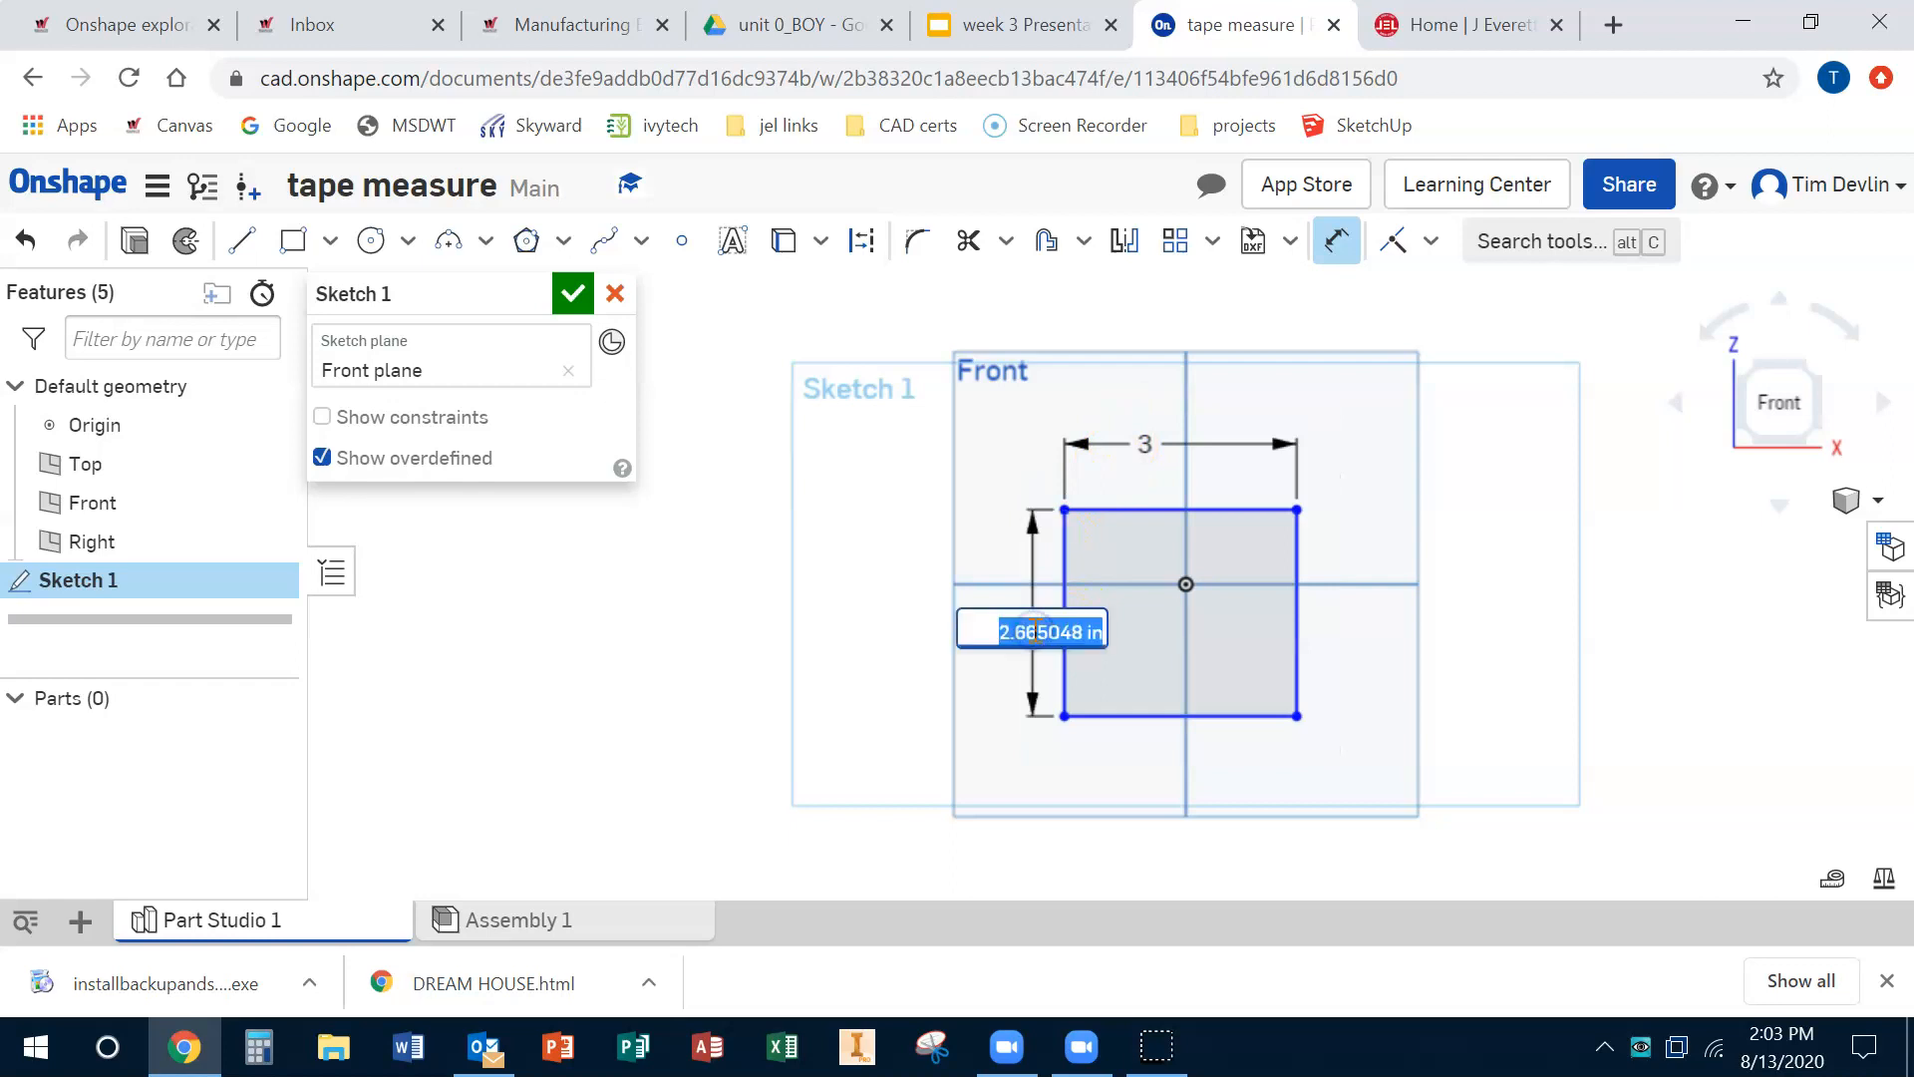
text(2.)
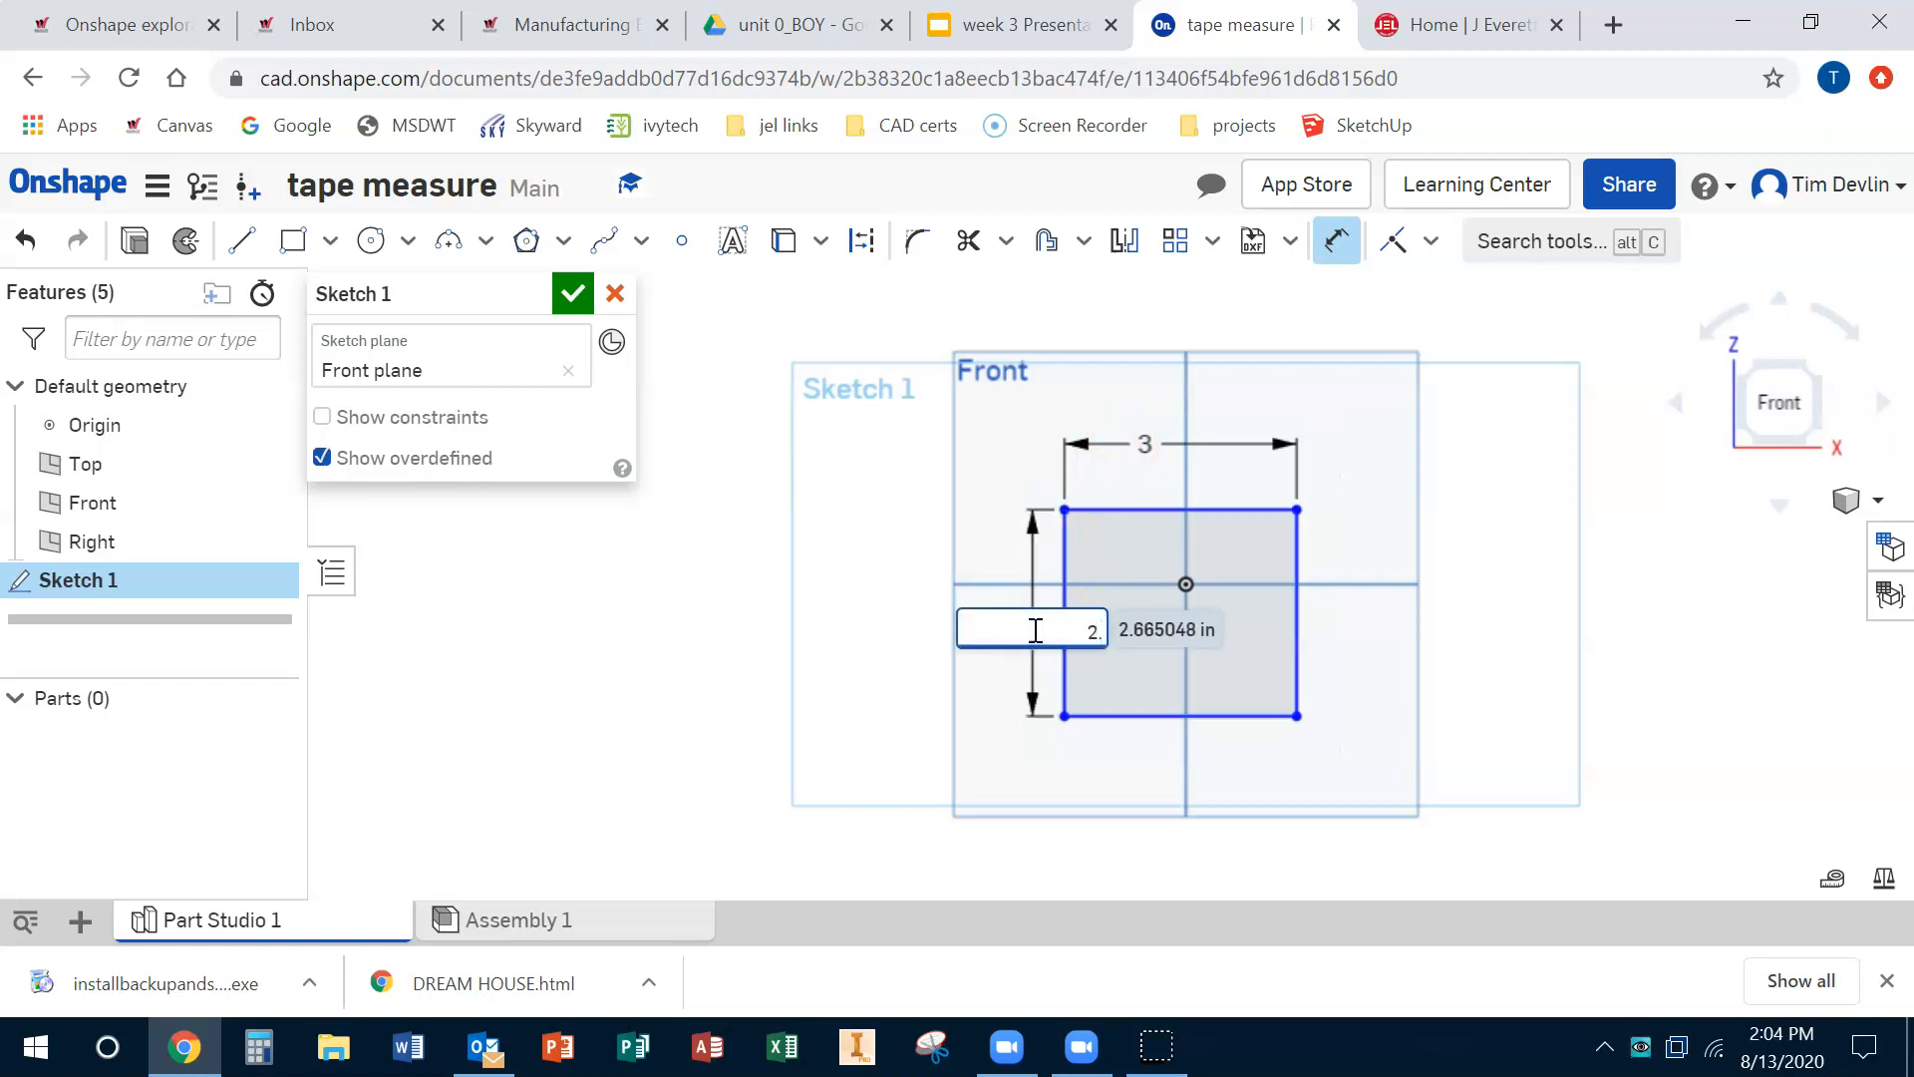
text(3)
key(Return)
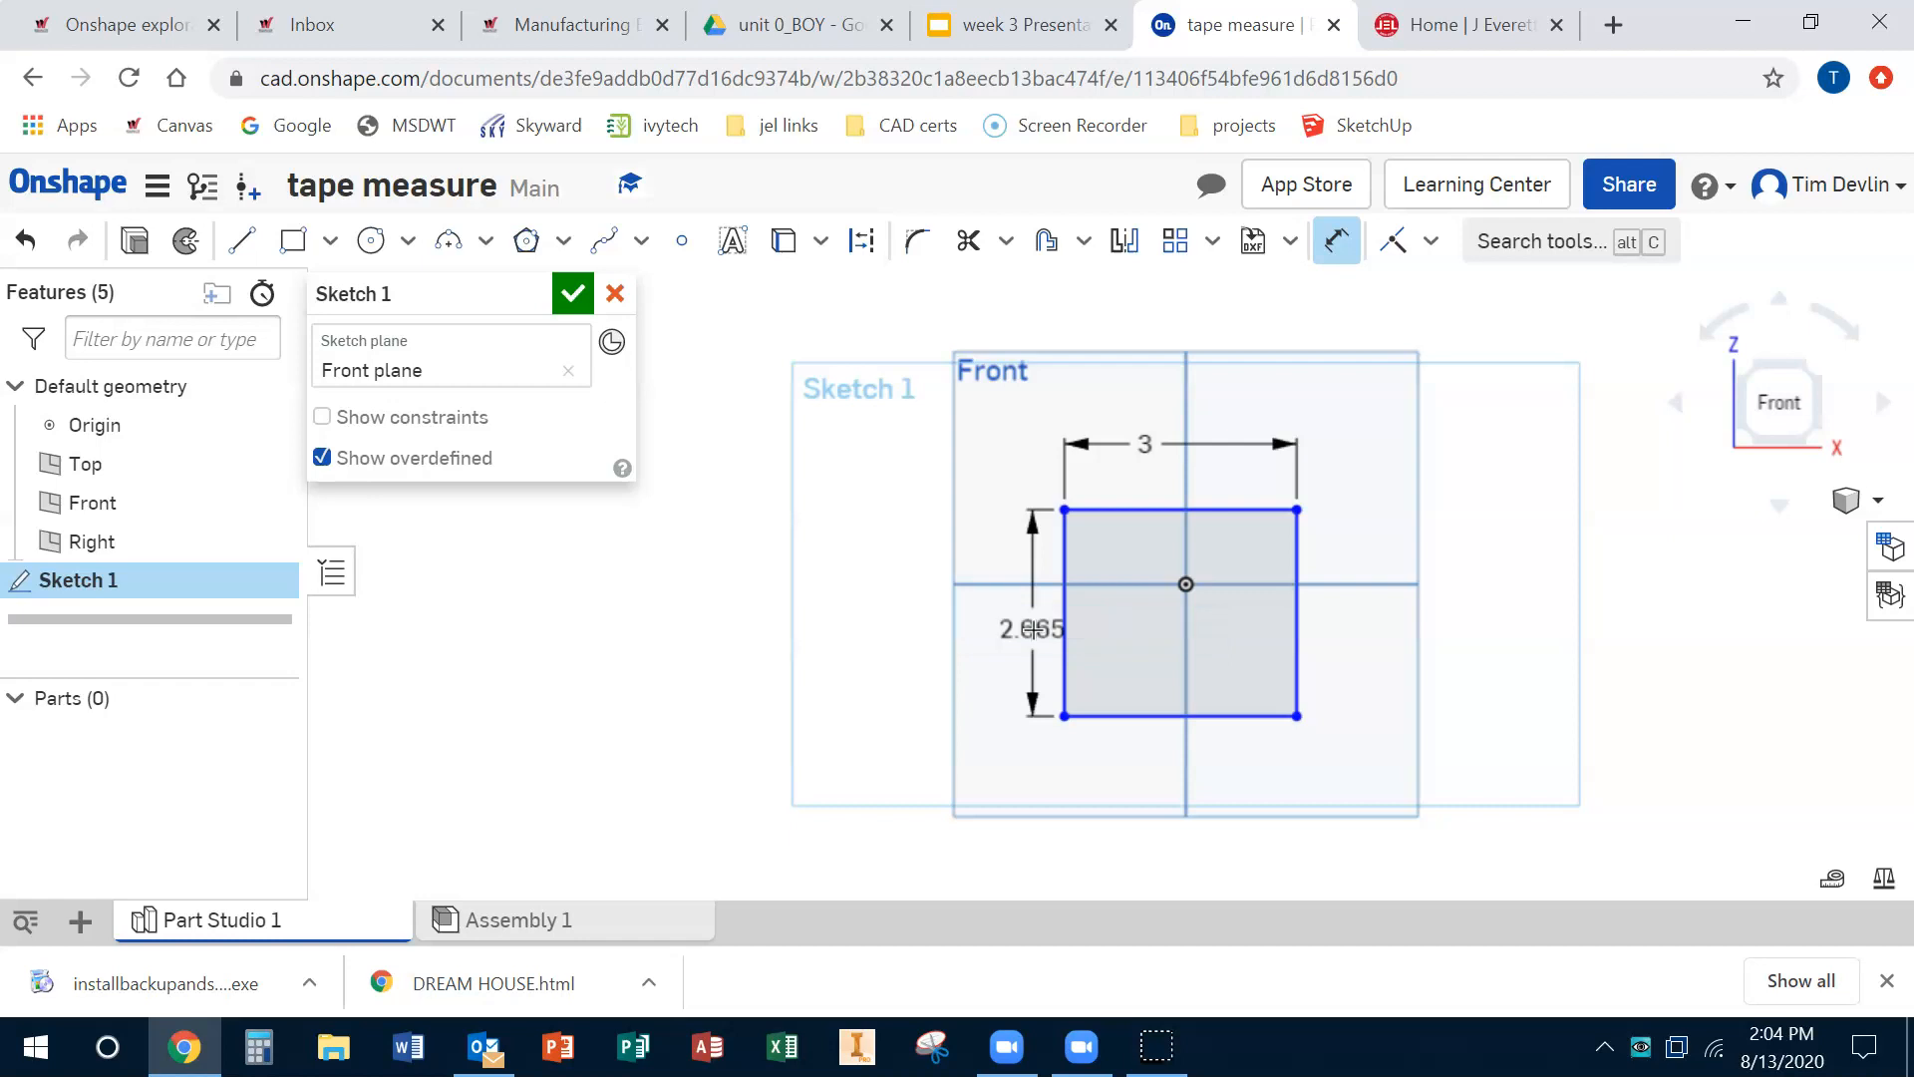
Step: Set the rectangle's width and height dimensions both to 3.5 in
double_click(1136, 424)
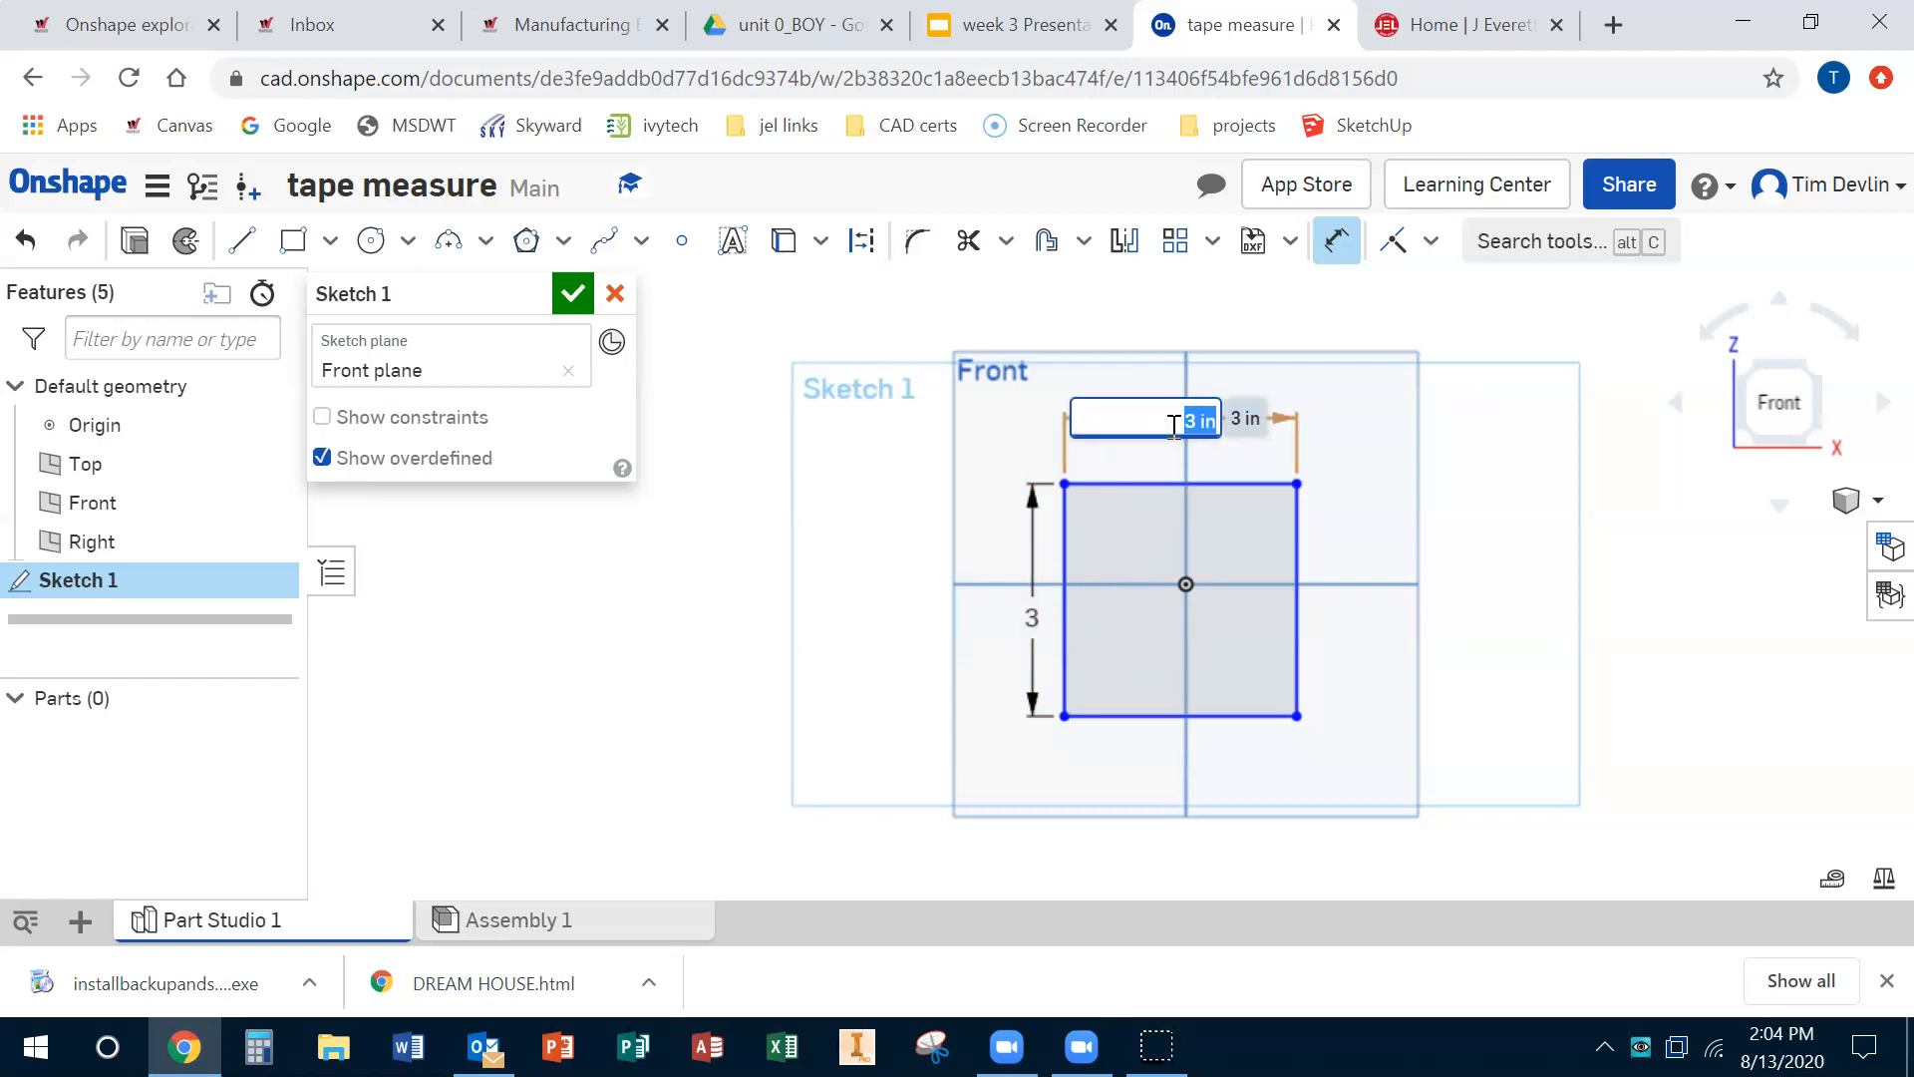
text(3.5)
key(Return)
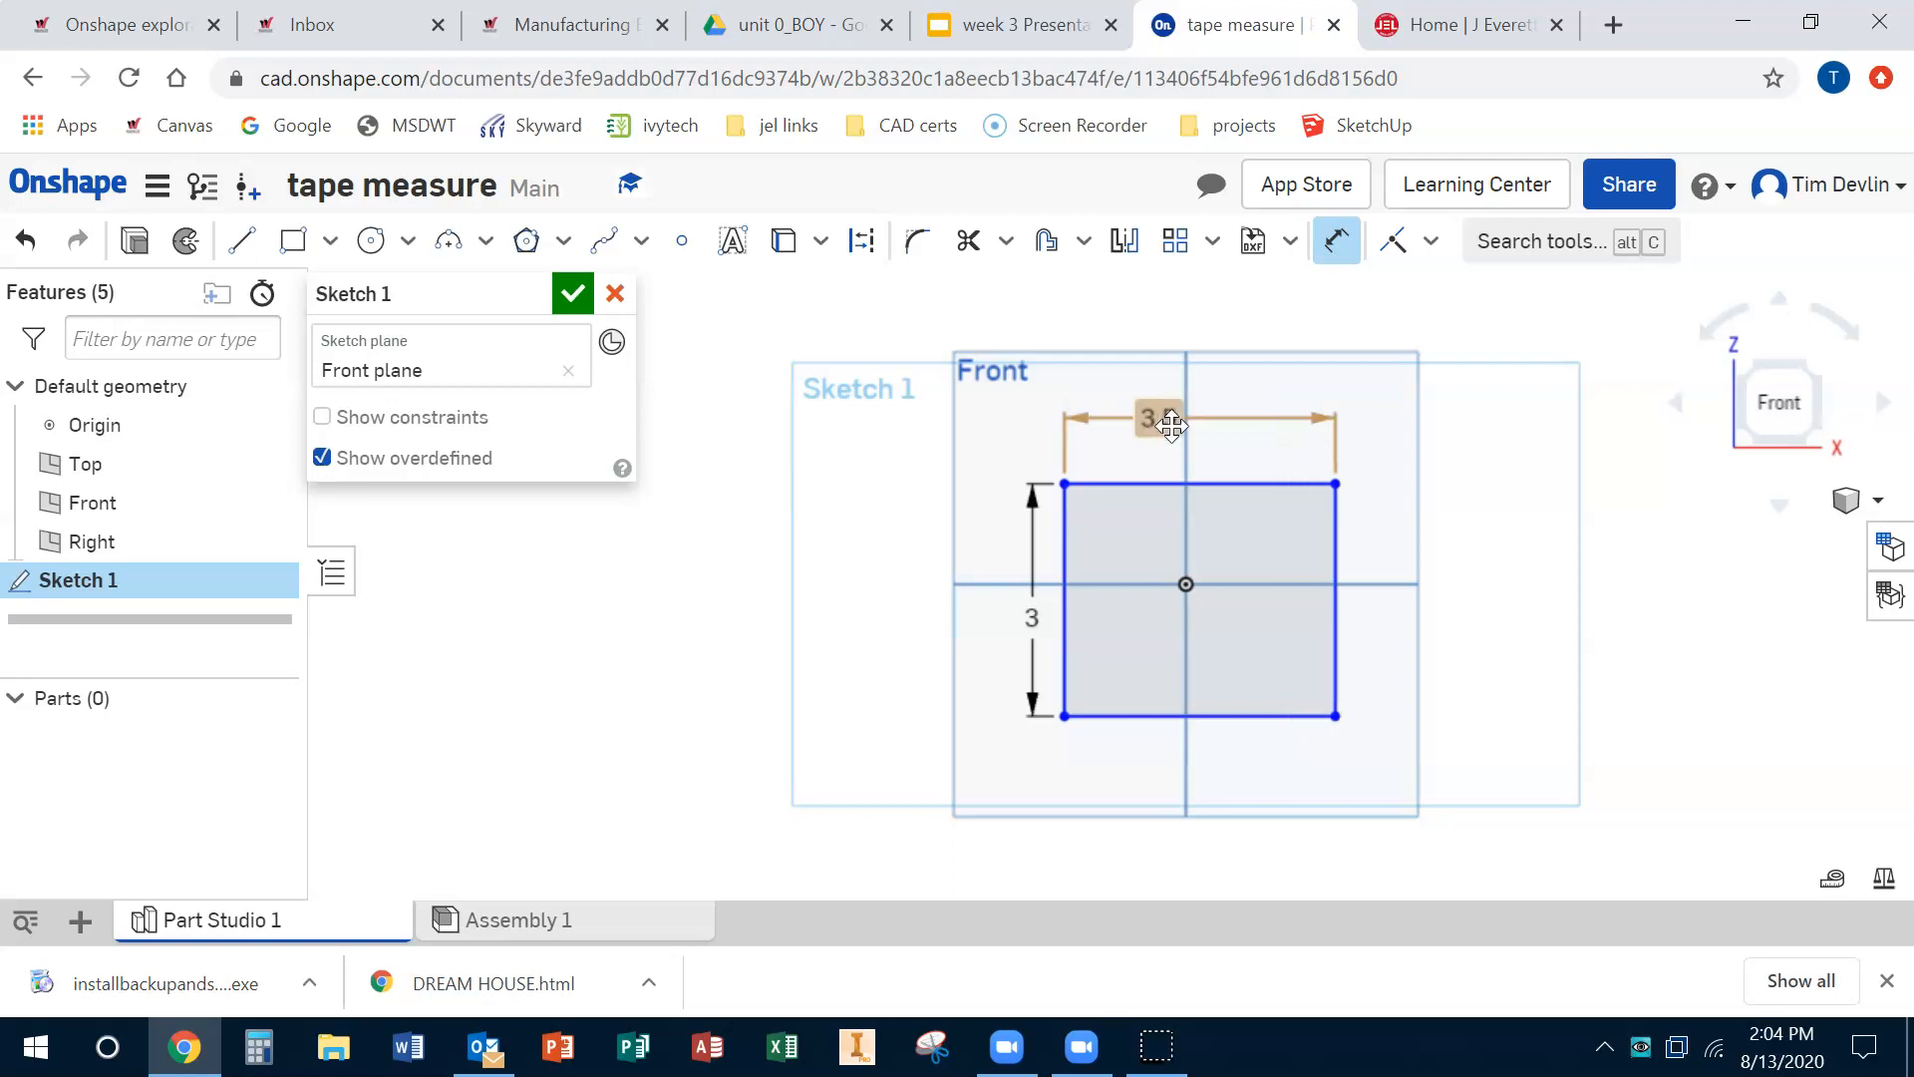
double_click(1032, 621)
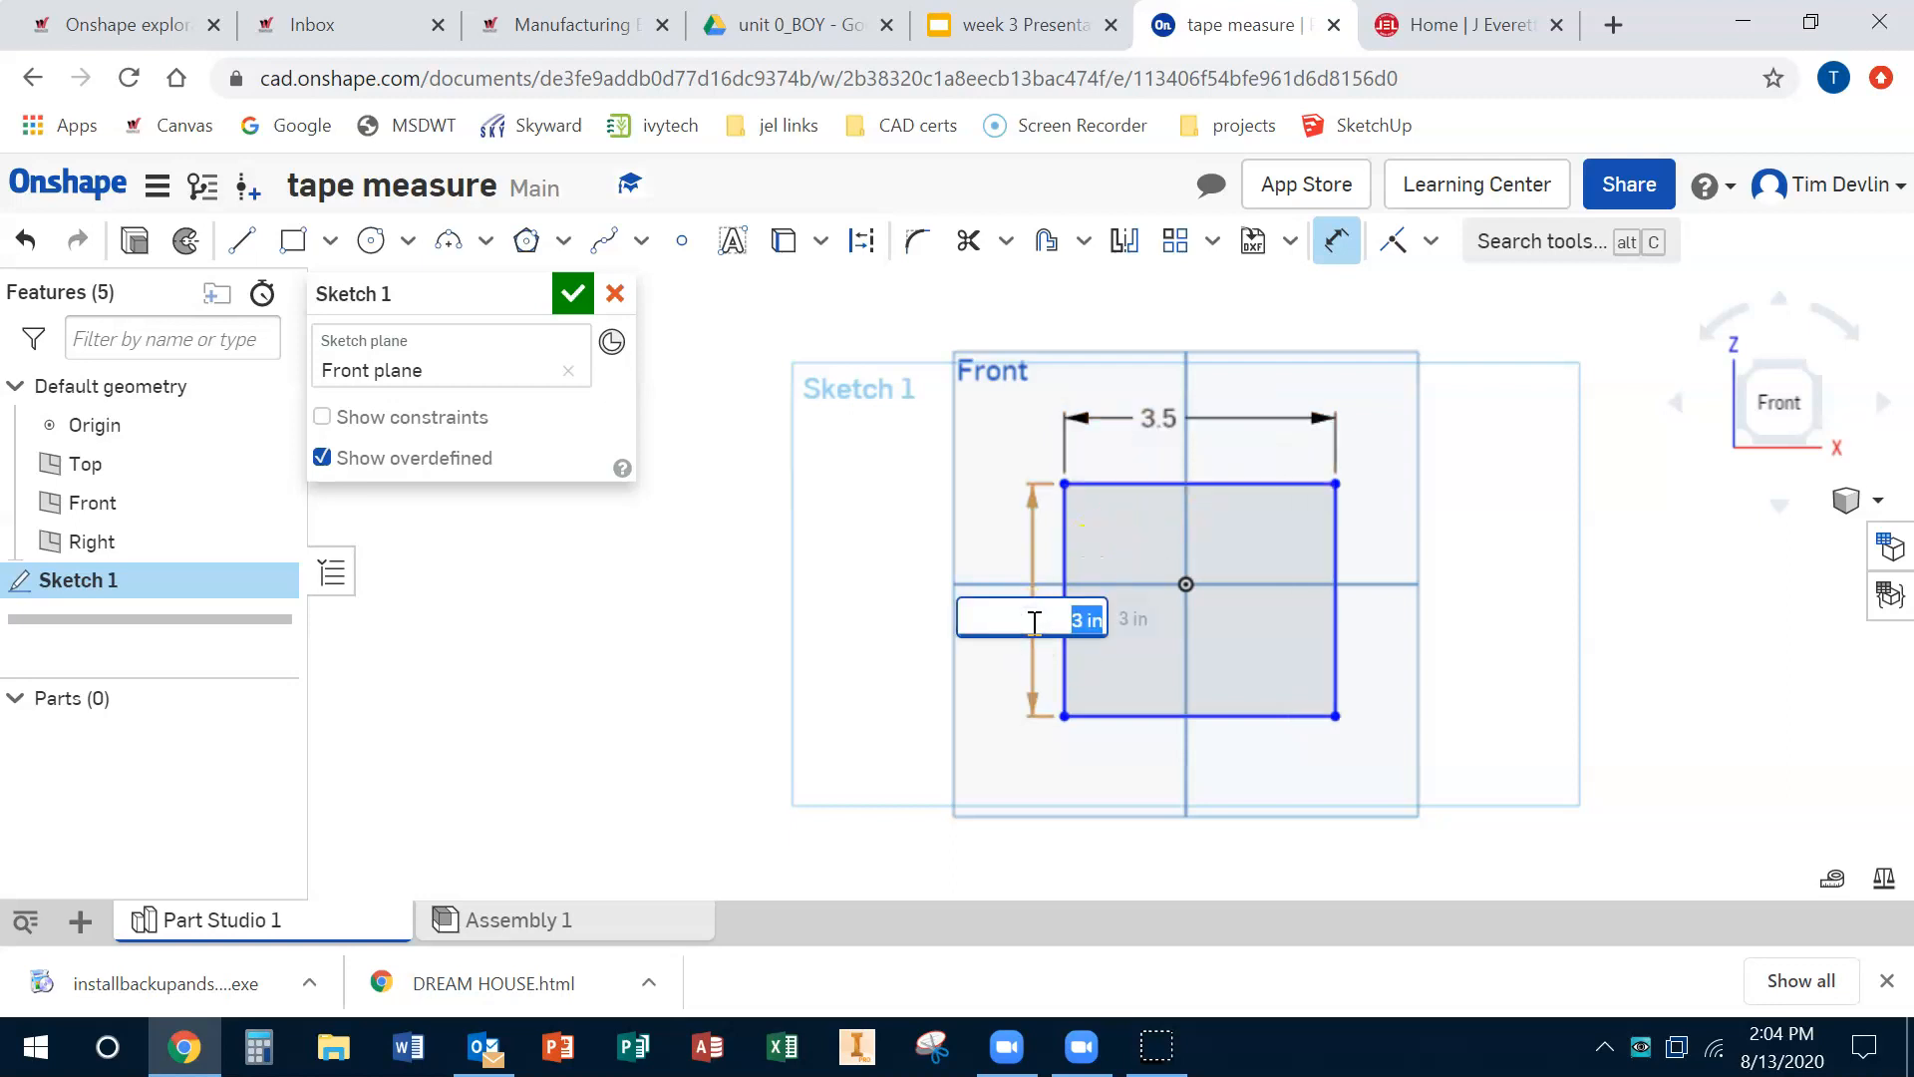
key(Return)
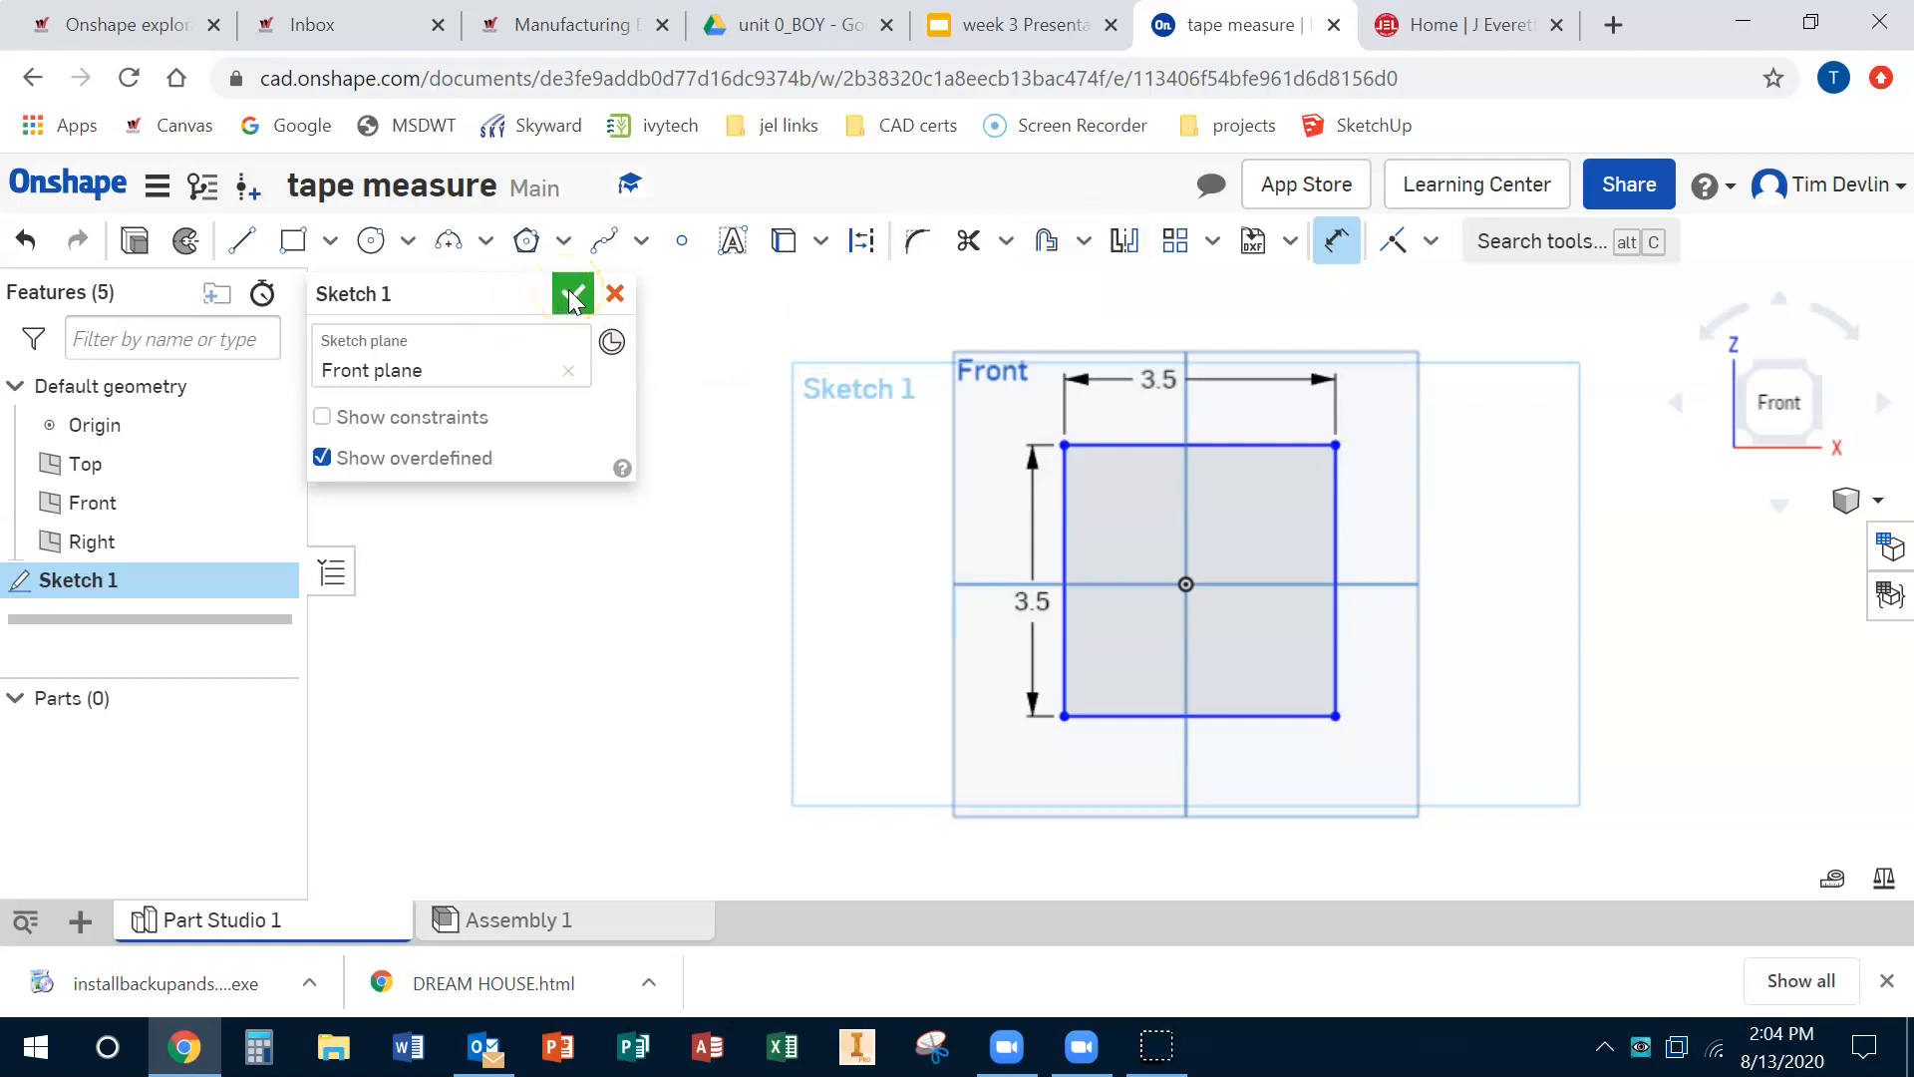
Step: Draw a slanted line from the rectangle's left edge near the bottom to its top edge, then finish the sketch
click(241, 241)
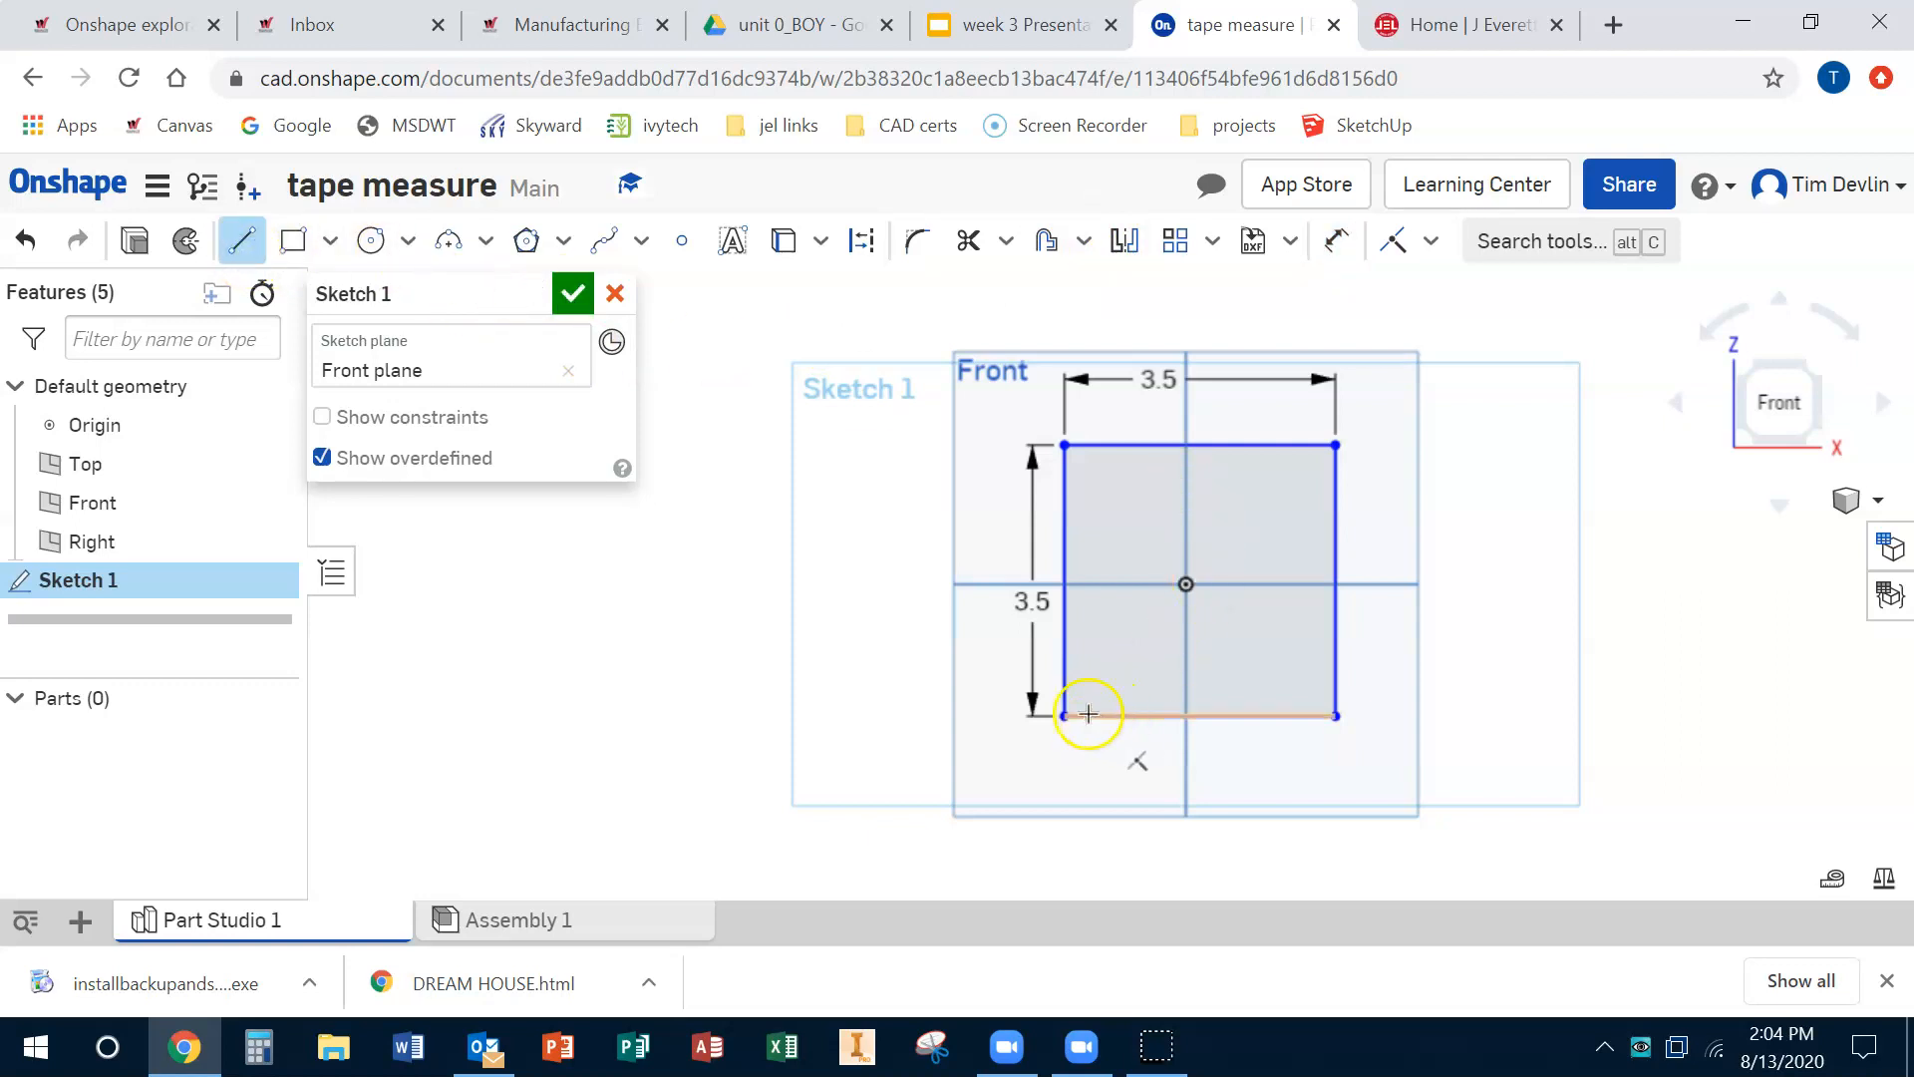
click(1064, 677)
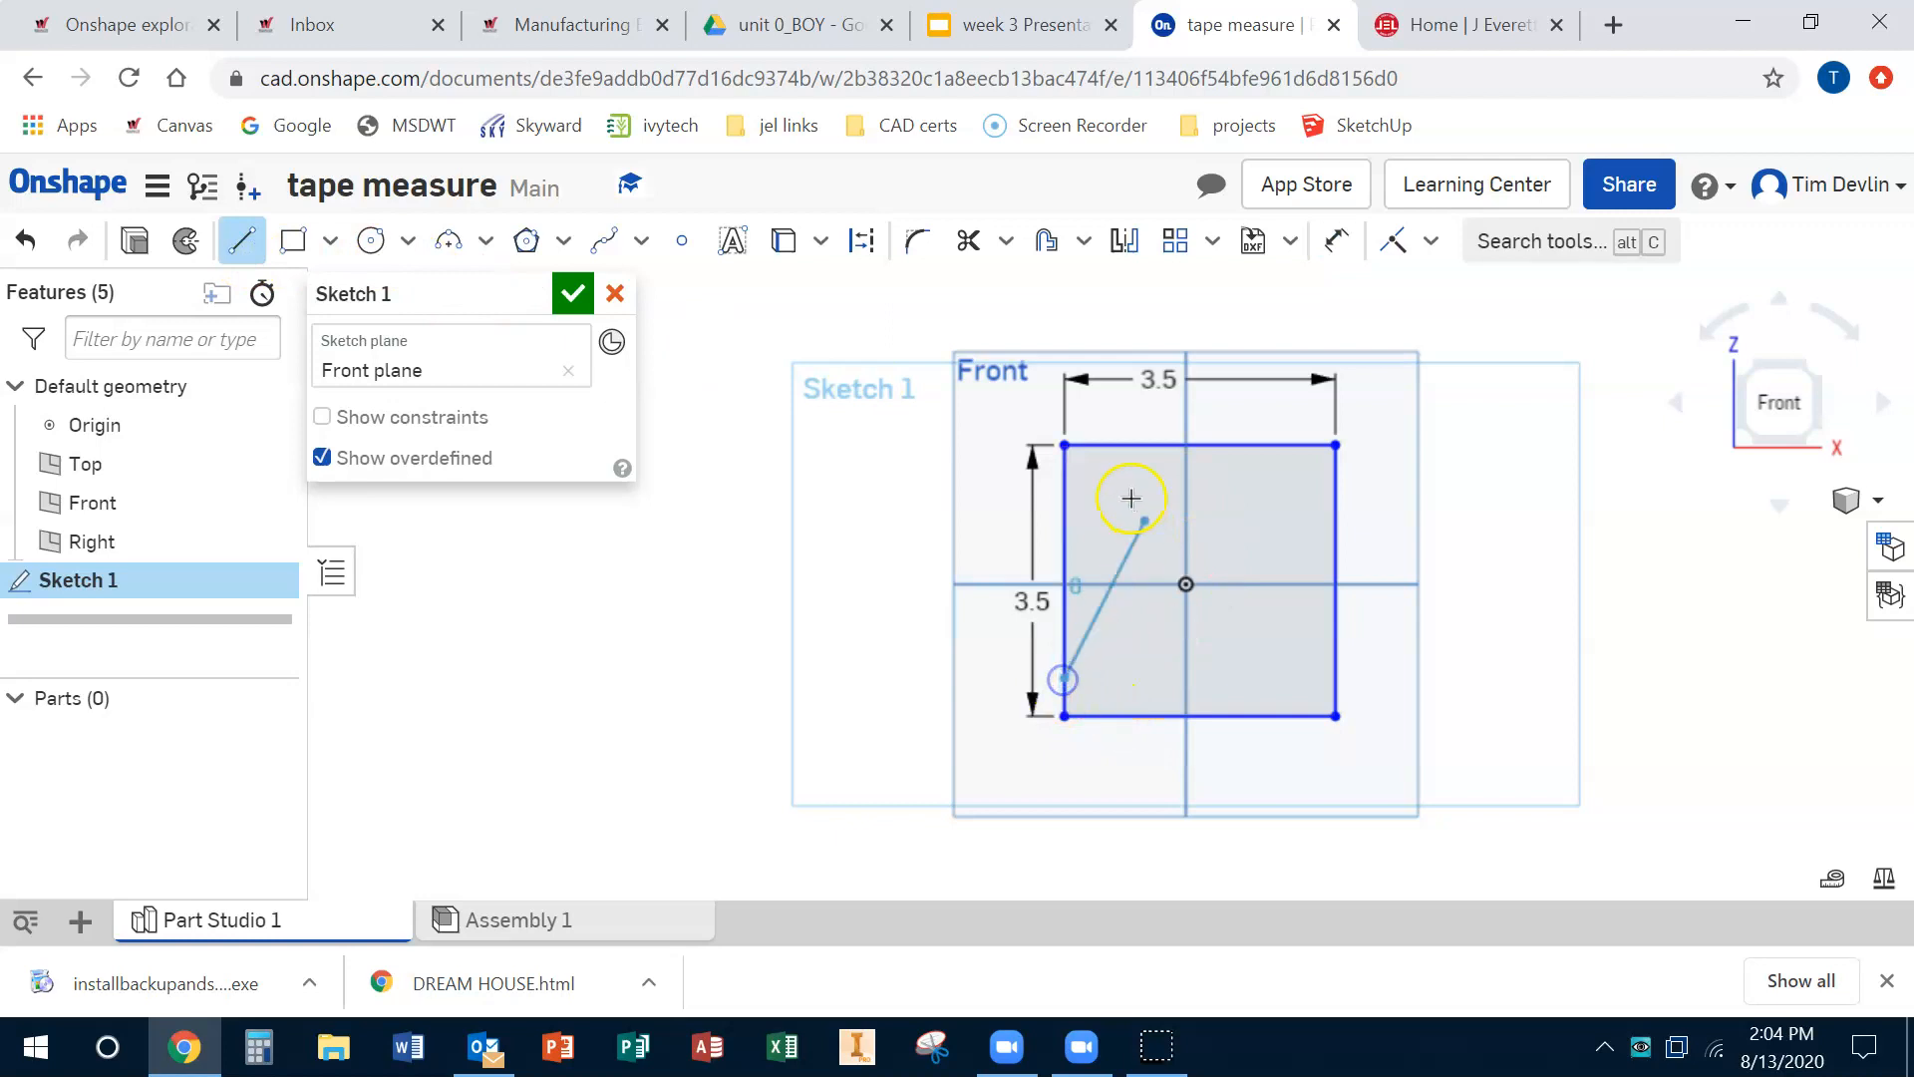
click(1117, 448)
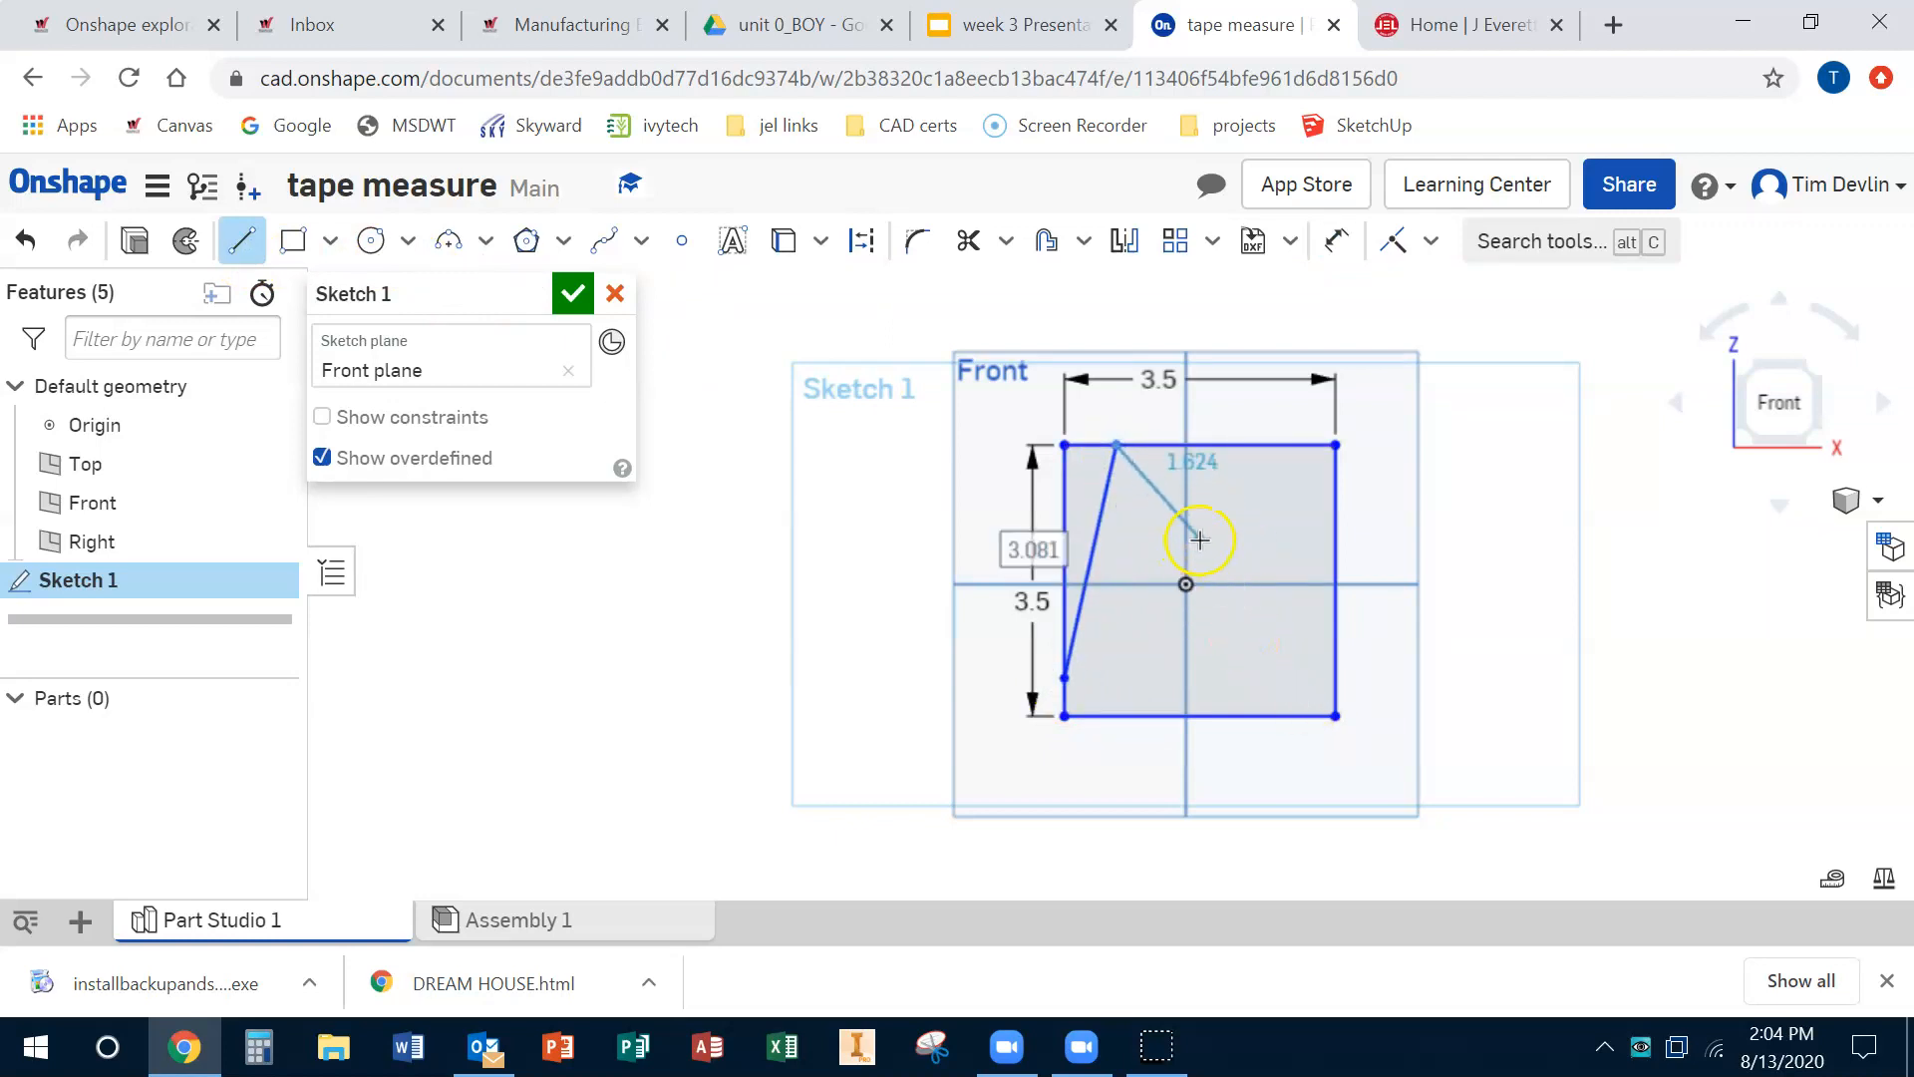
key(Escape)
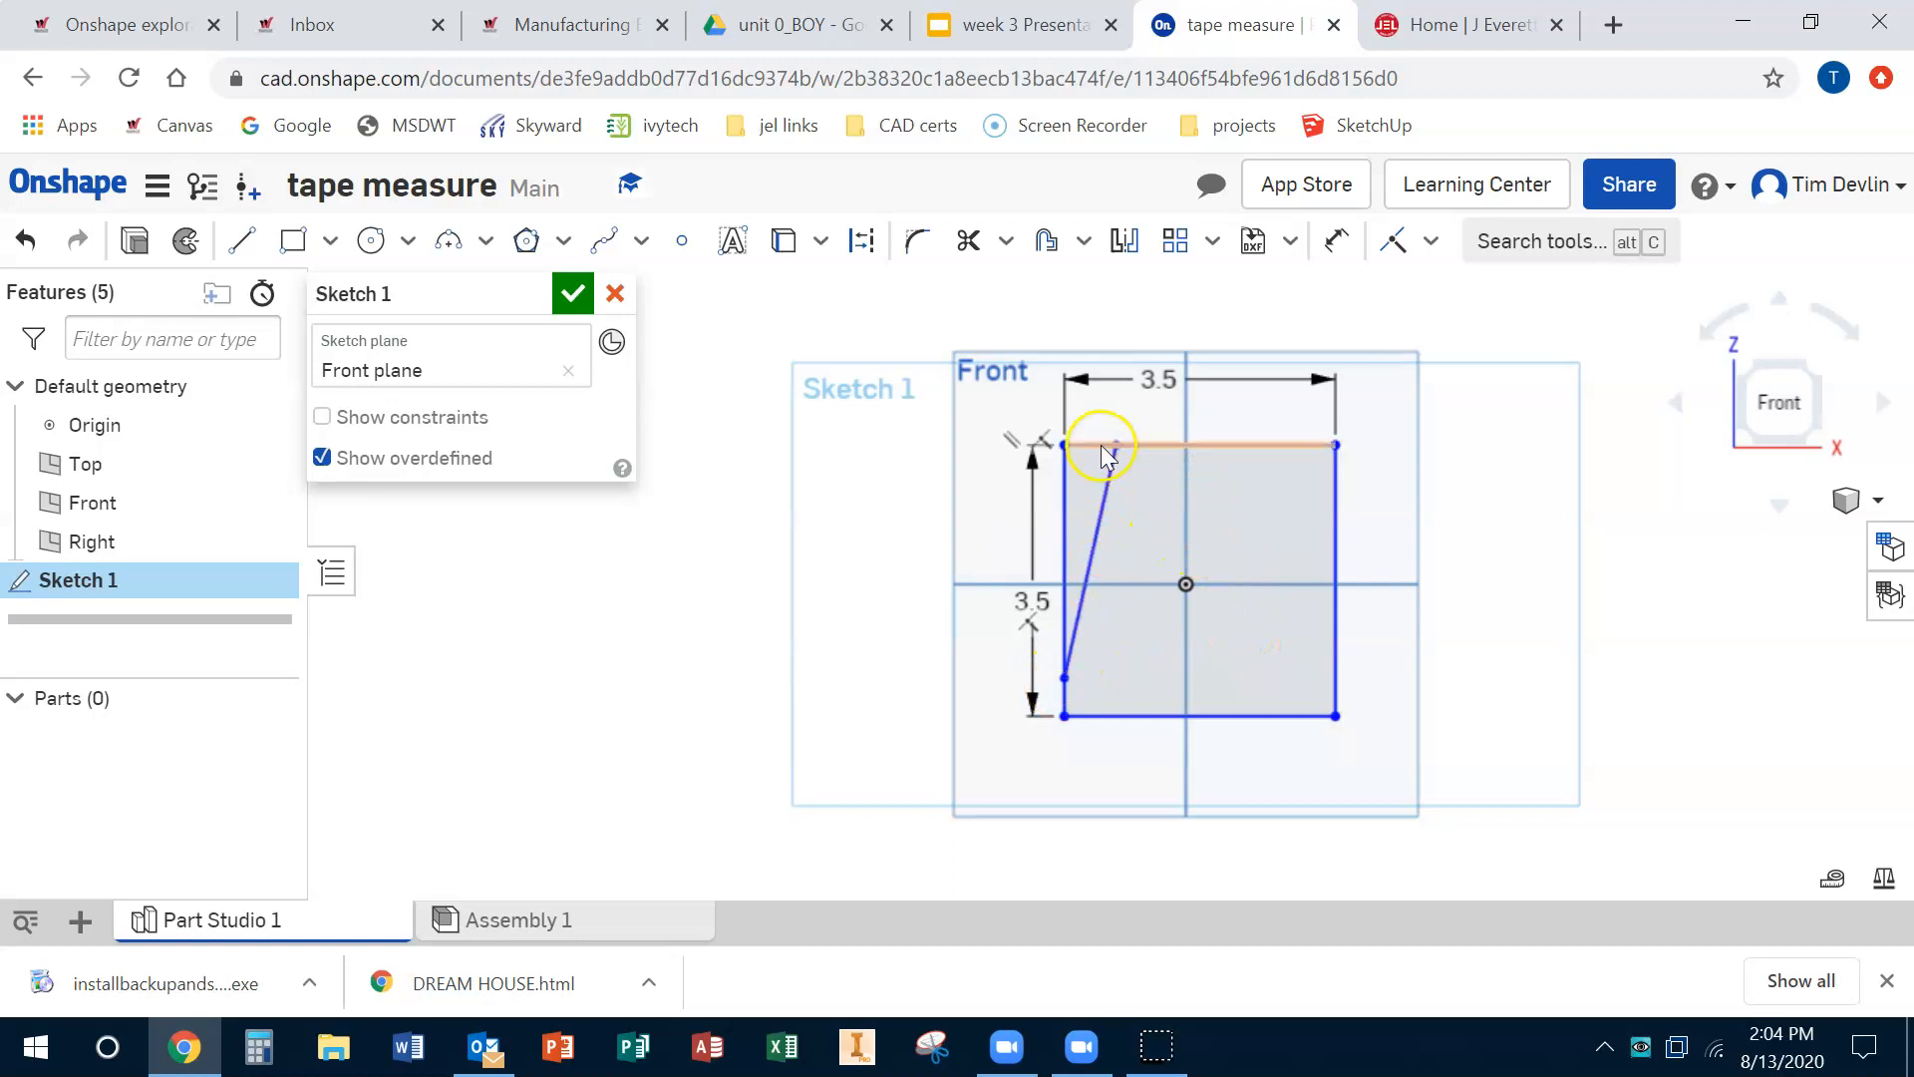
click(574, 293)
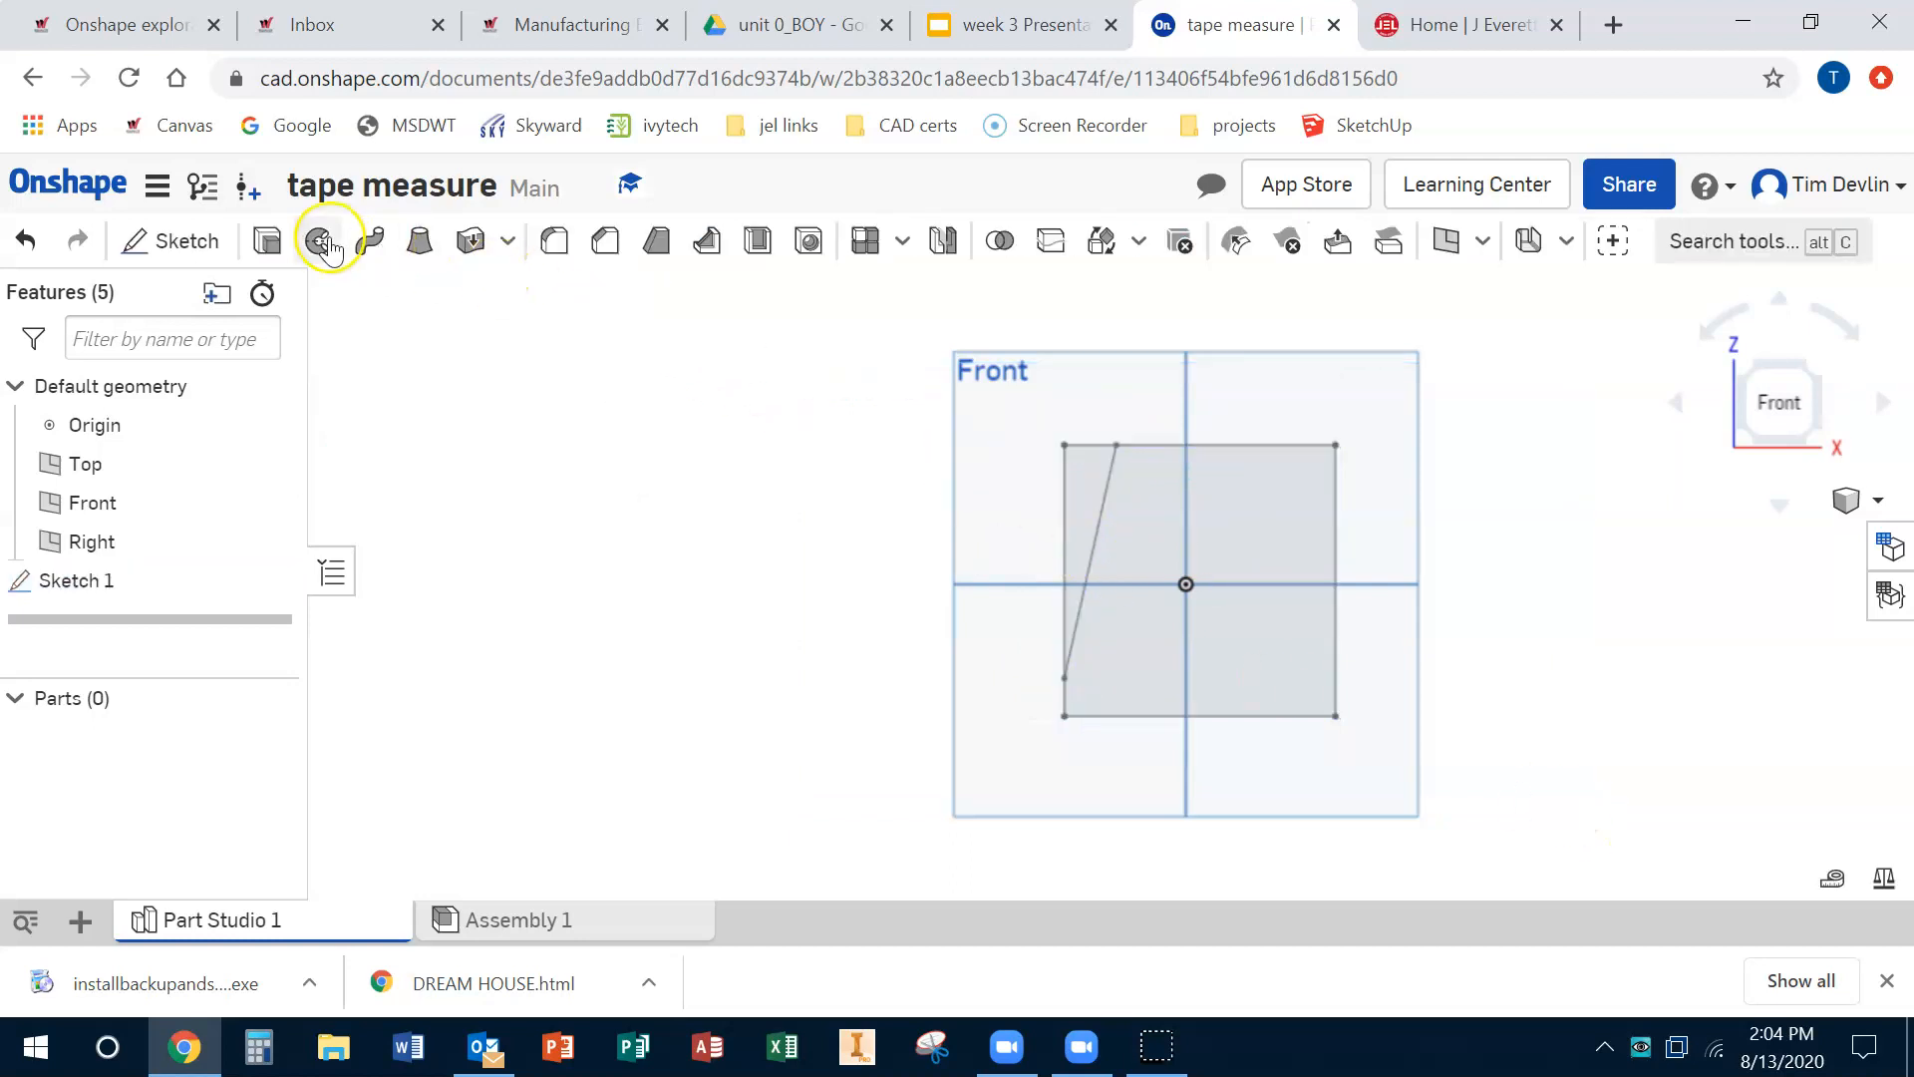
Step: Extrude the larger region of the sketch as a new solid 1.5 in deep
click(267, 240)
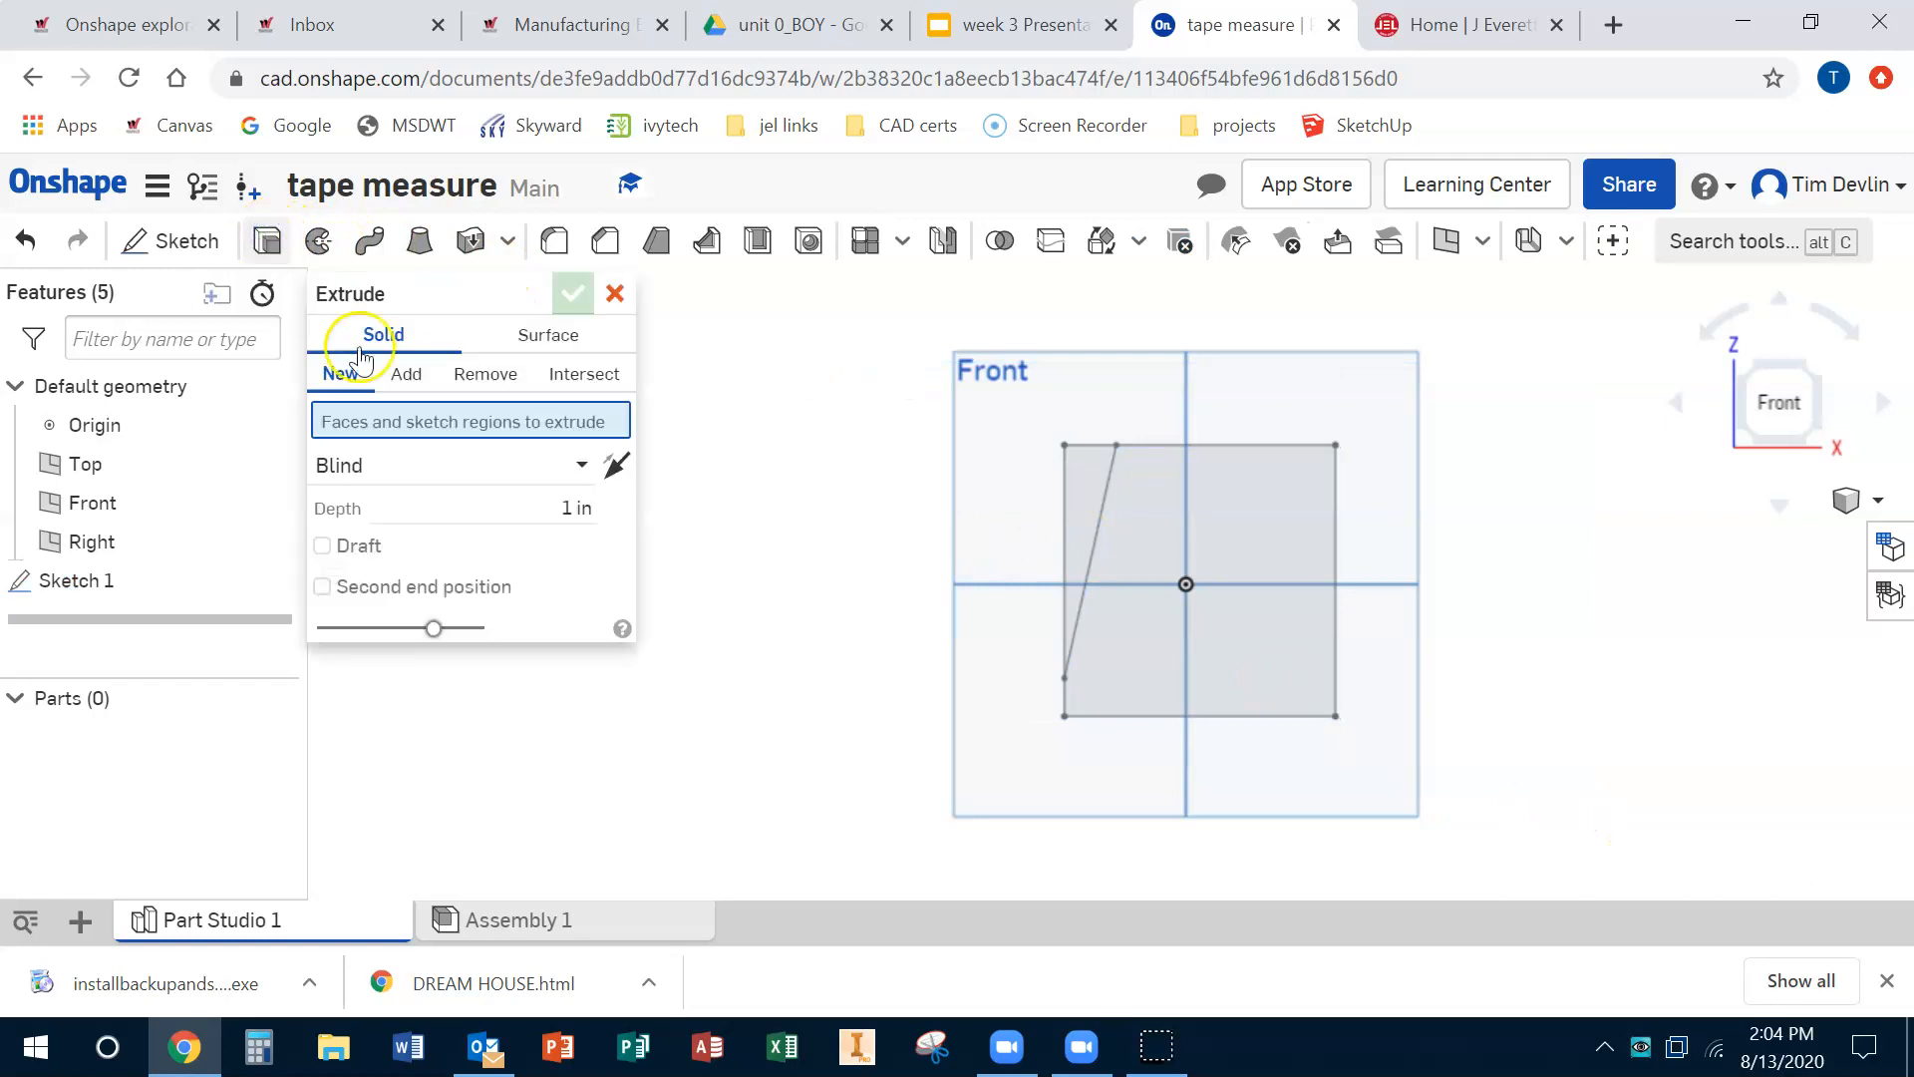
click(1241, 516)
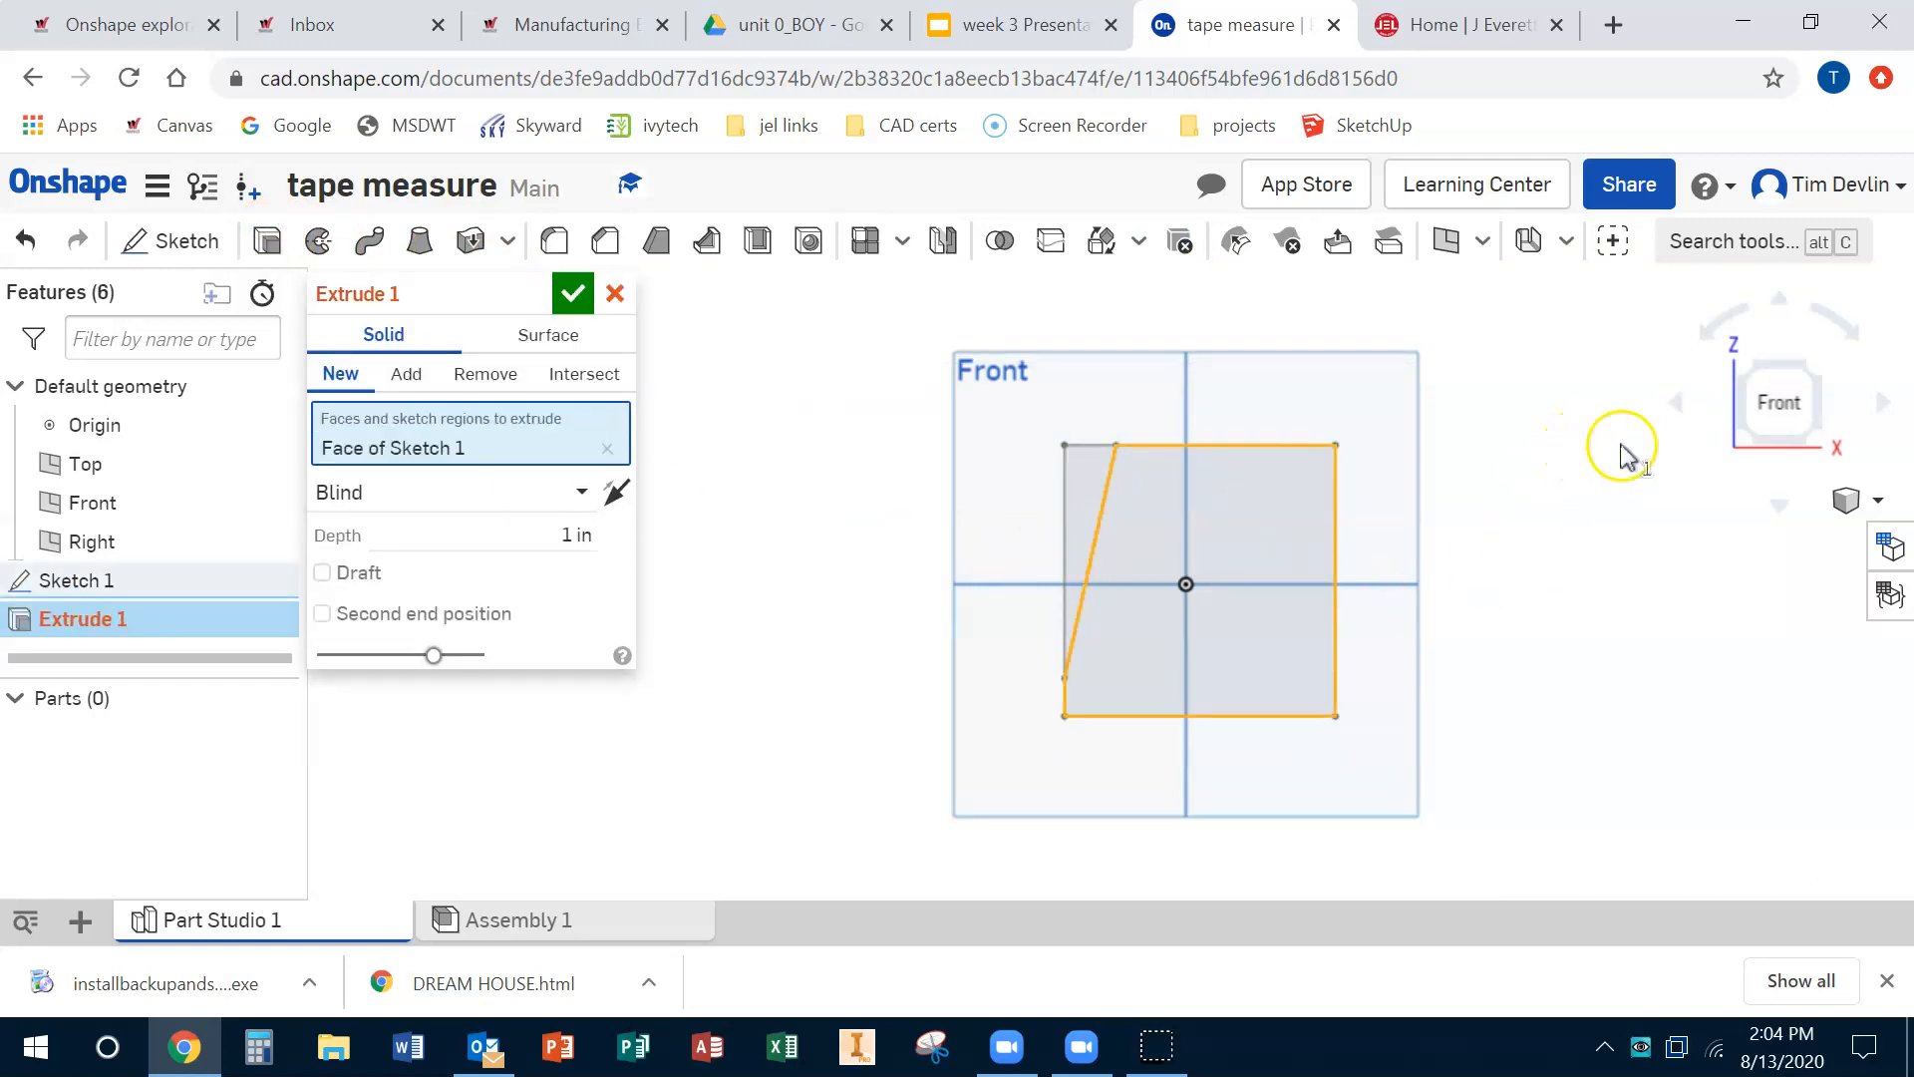
click(578, 534)
text(1.5)
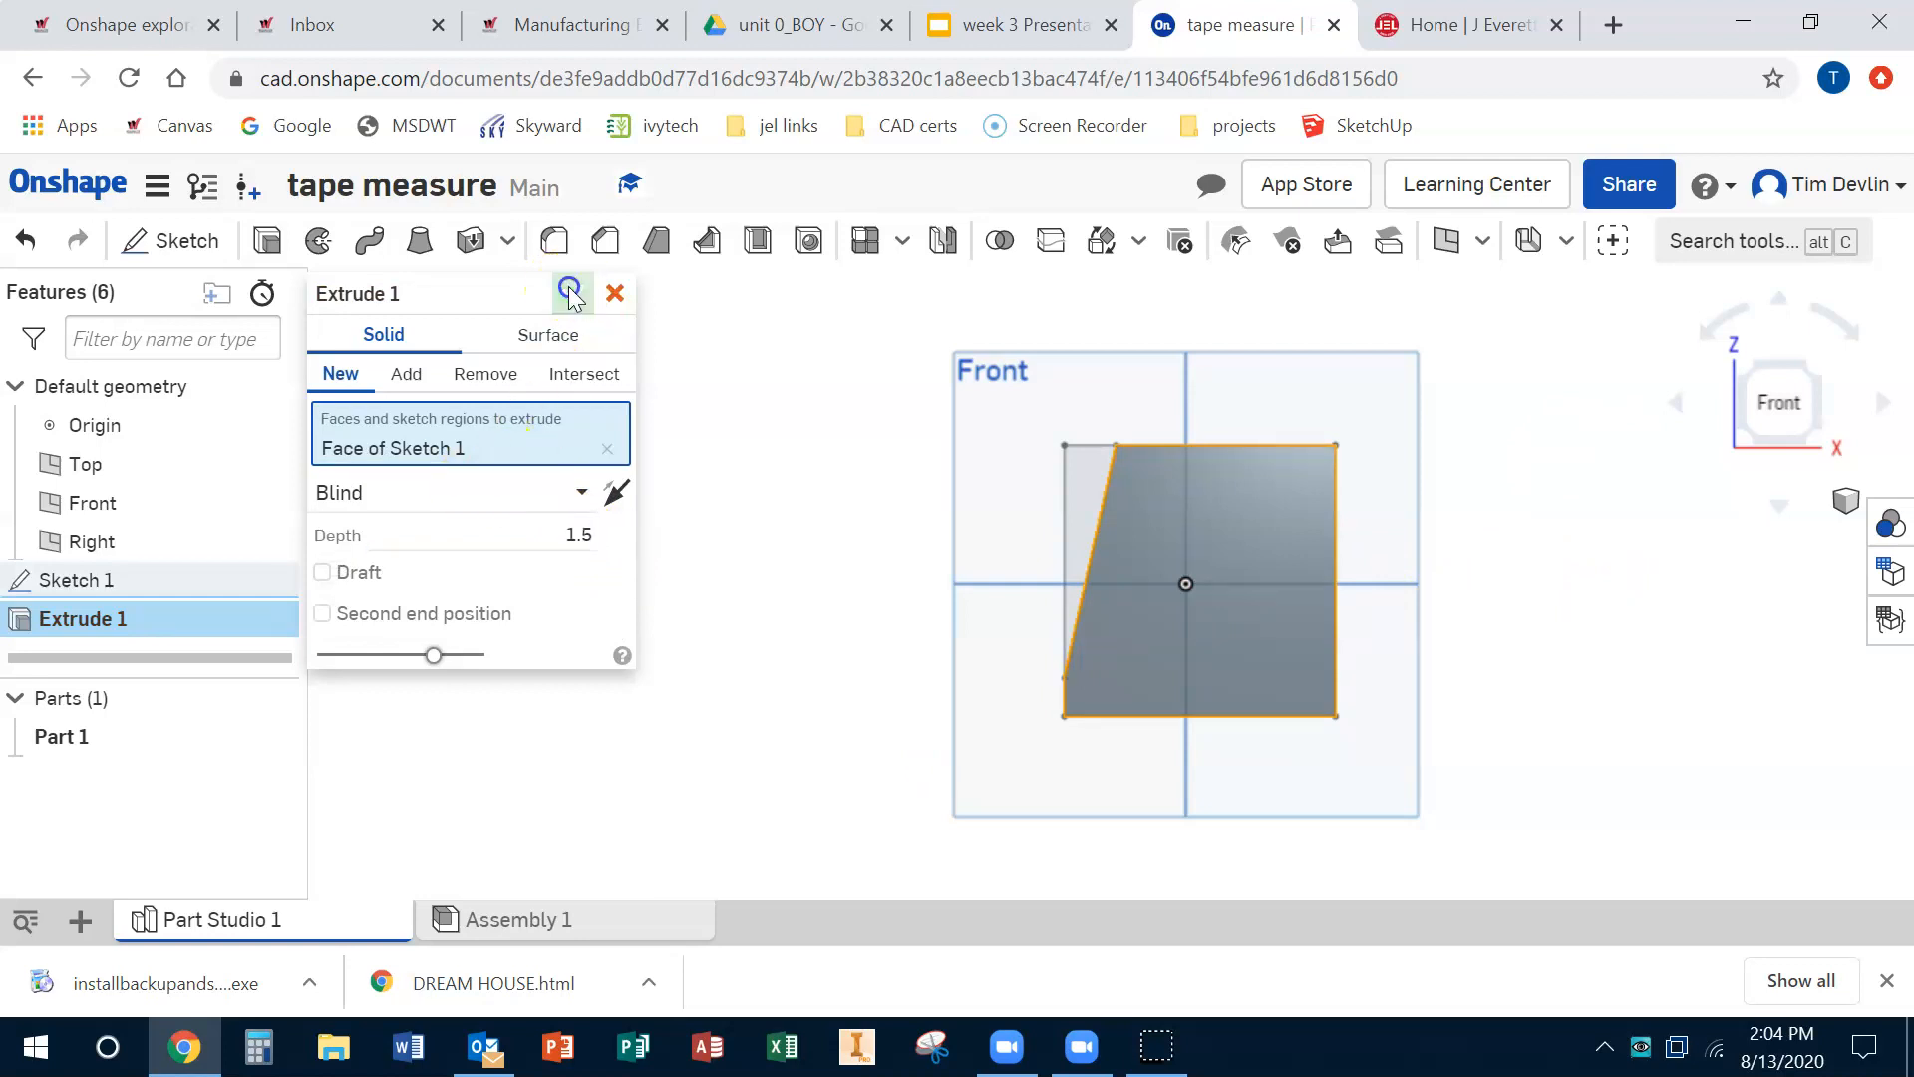
click(571, 294)
Step: Start a new sketch on a face of the extruded part
mouse_move(1575, 538)
right_down()
mouse_move(1504, 559)
mouse_move(1500, 594)
mouse_move(1643, 575)
mouse_move(1645, 542)
right_up()
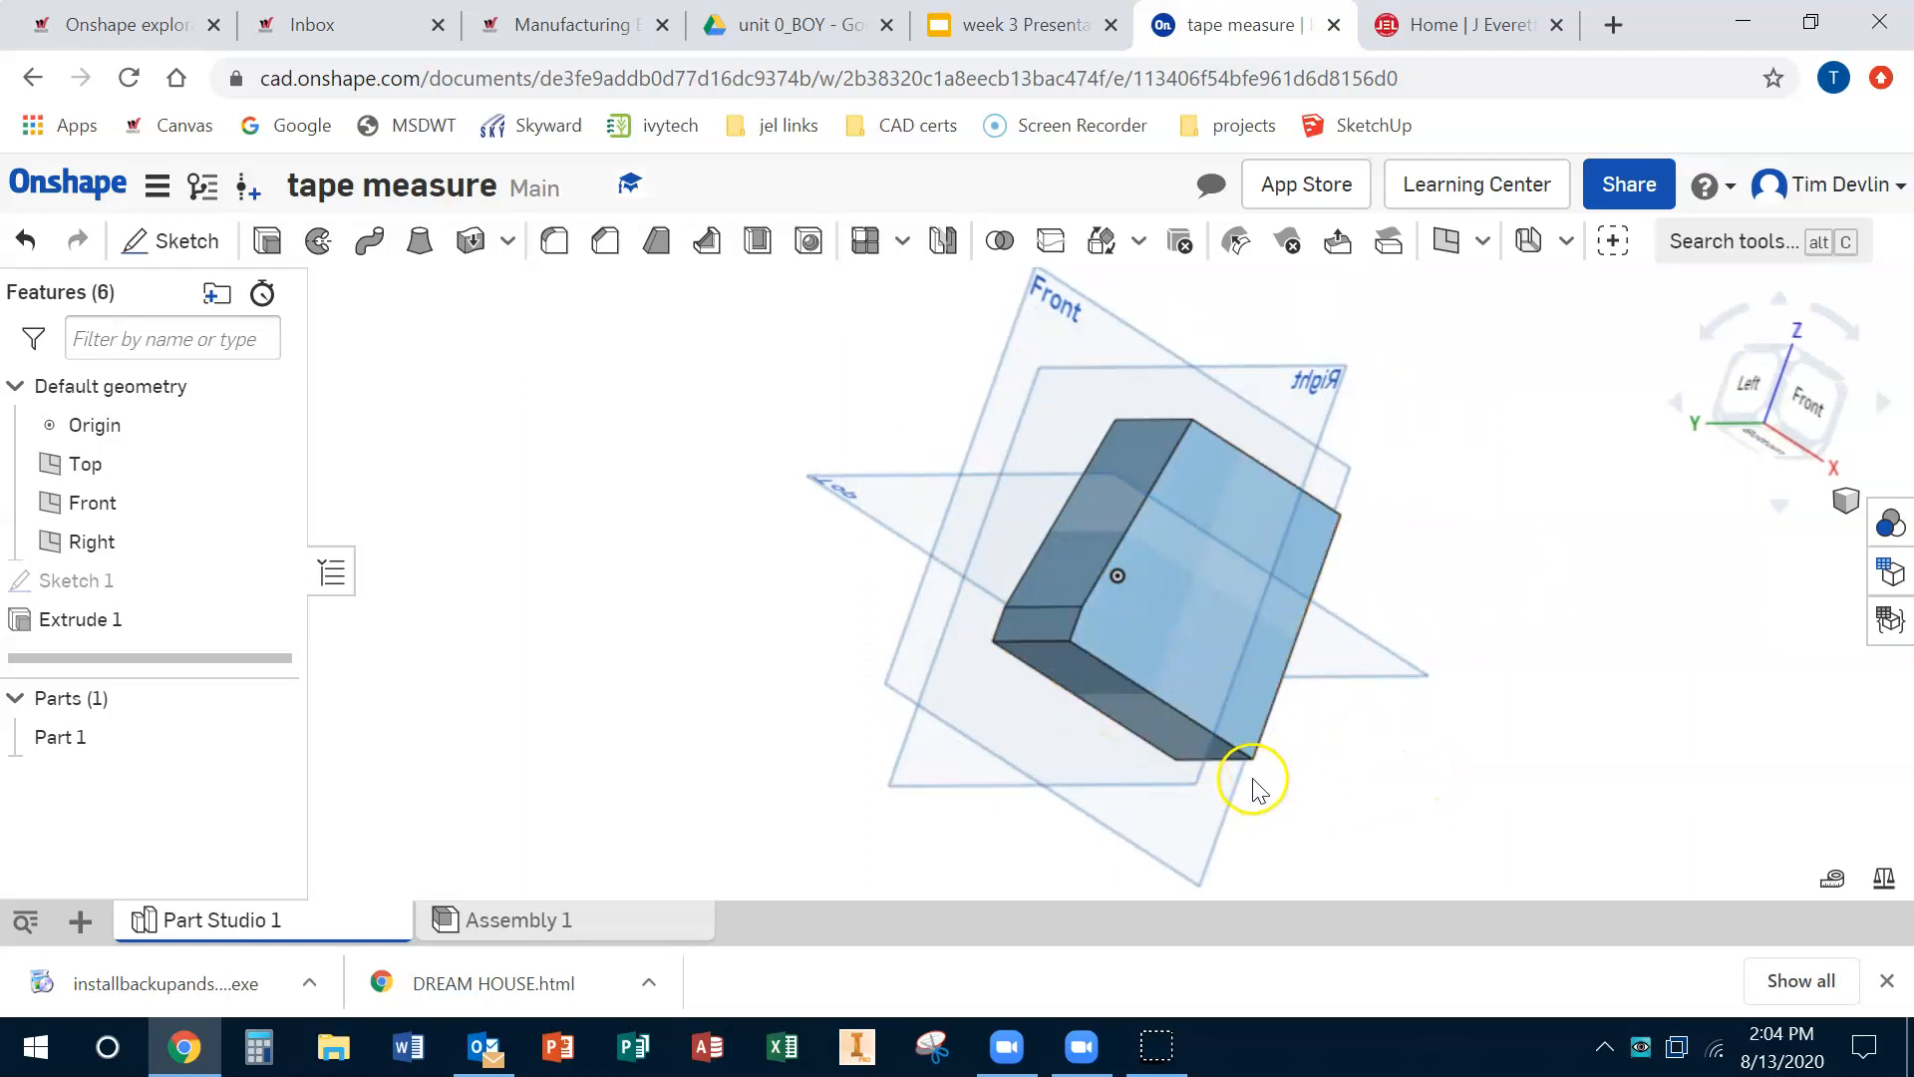
click(150, 255)
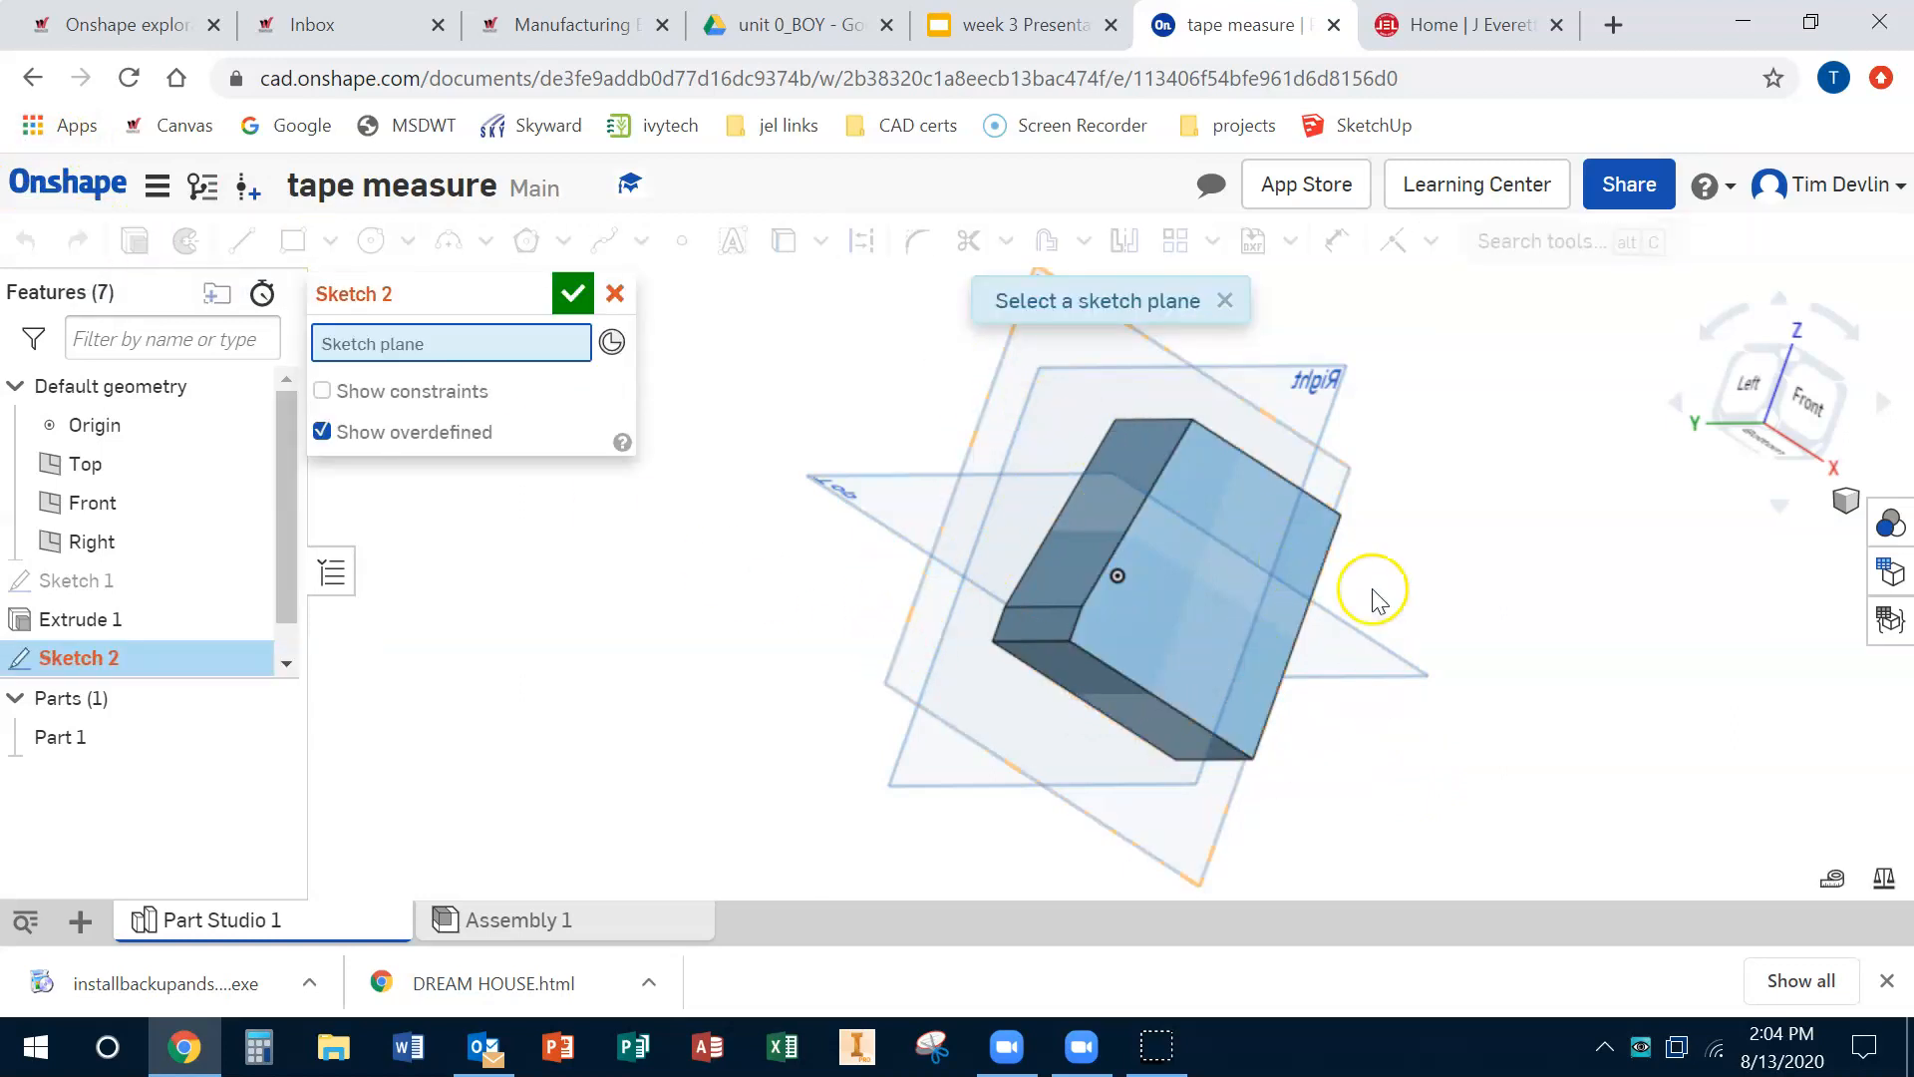
click(1048, 630)
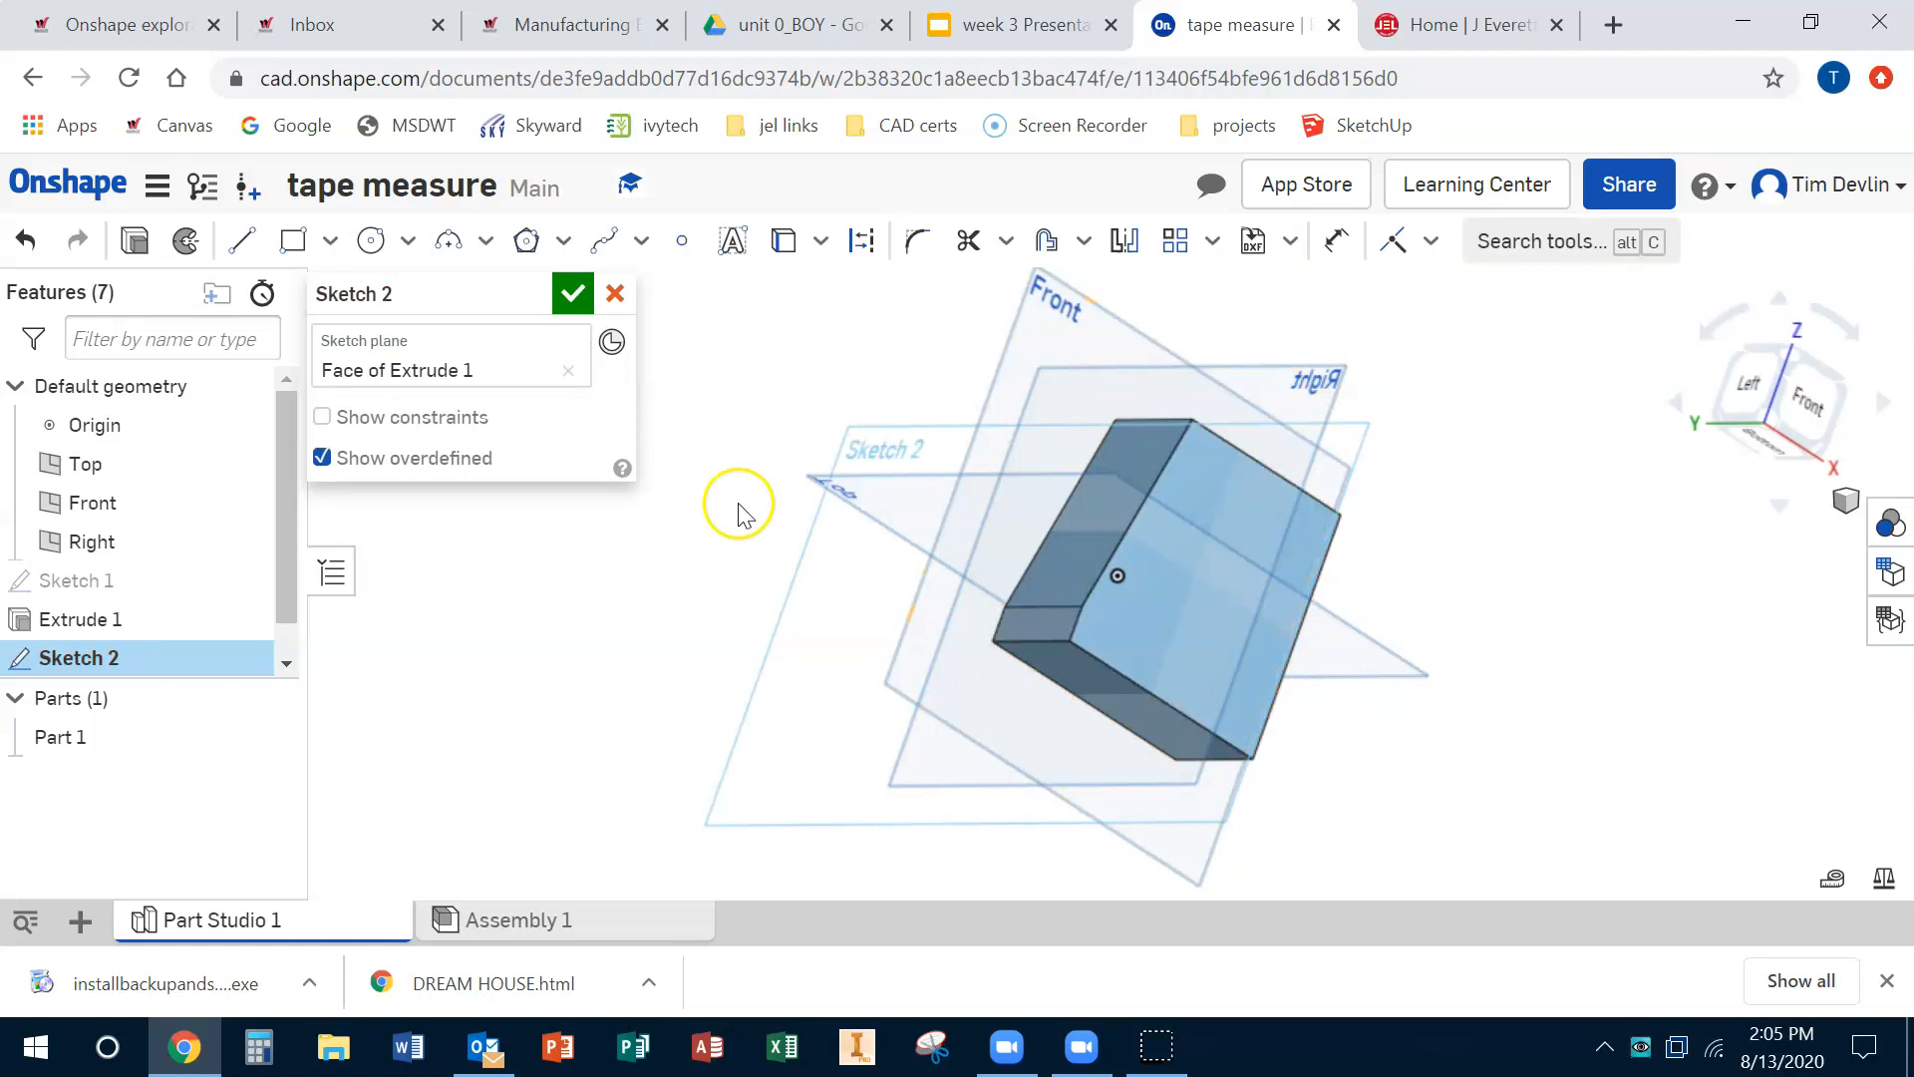
Step: Draw a corner rectangle about 1.45 by 0.43 in inside the side face of the part
click(290, 245)
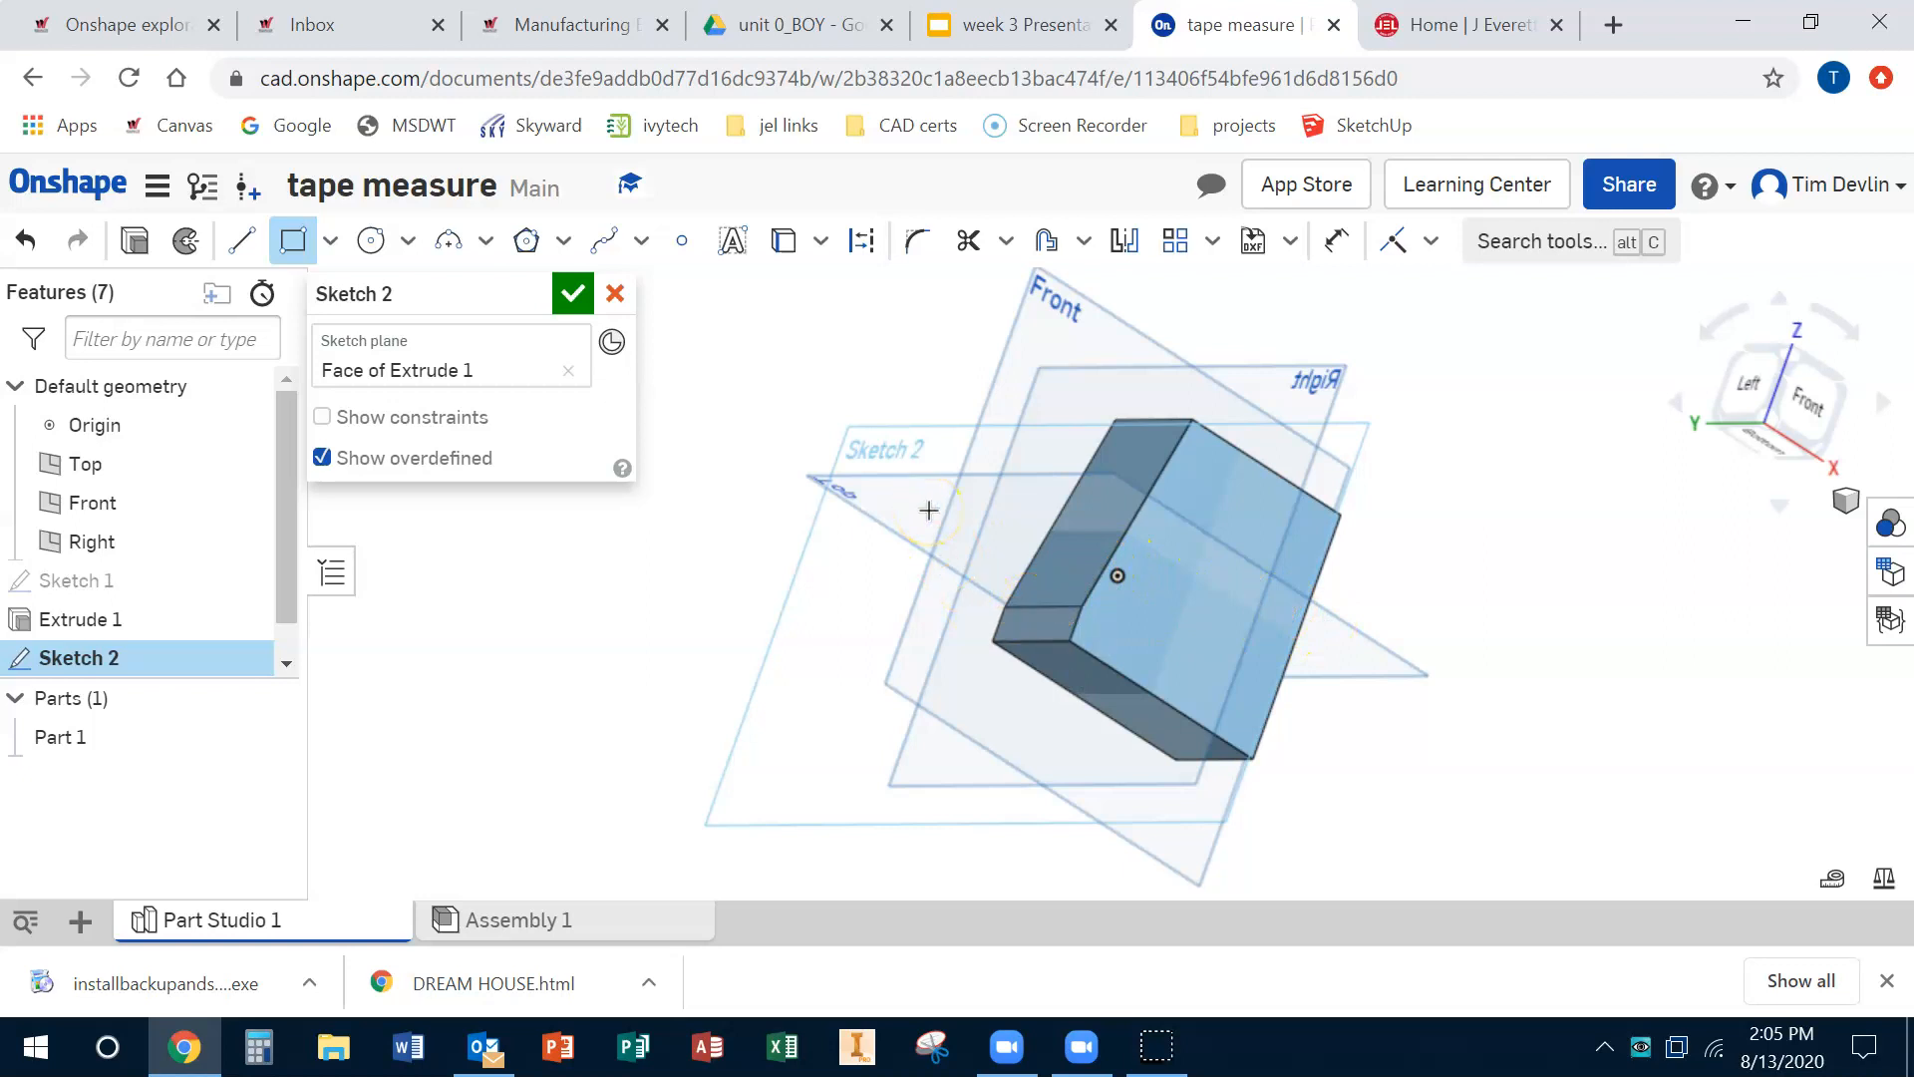
click(881, 532)
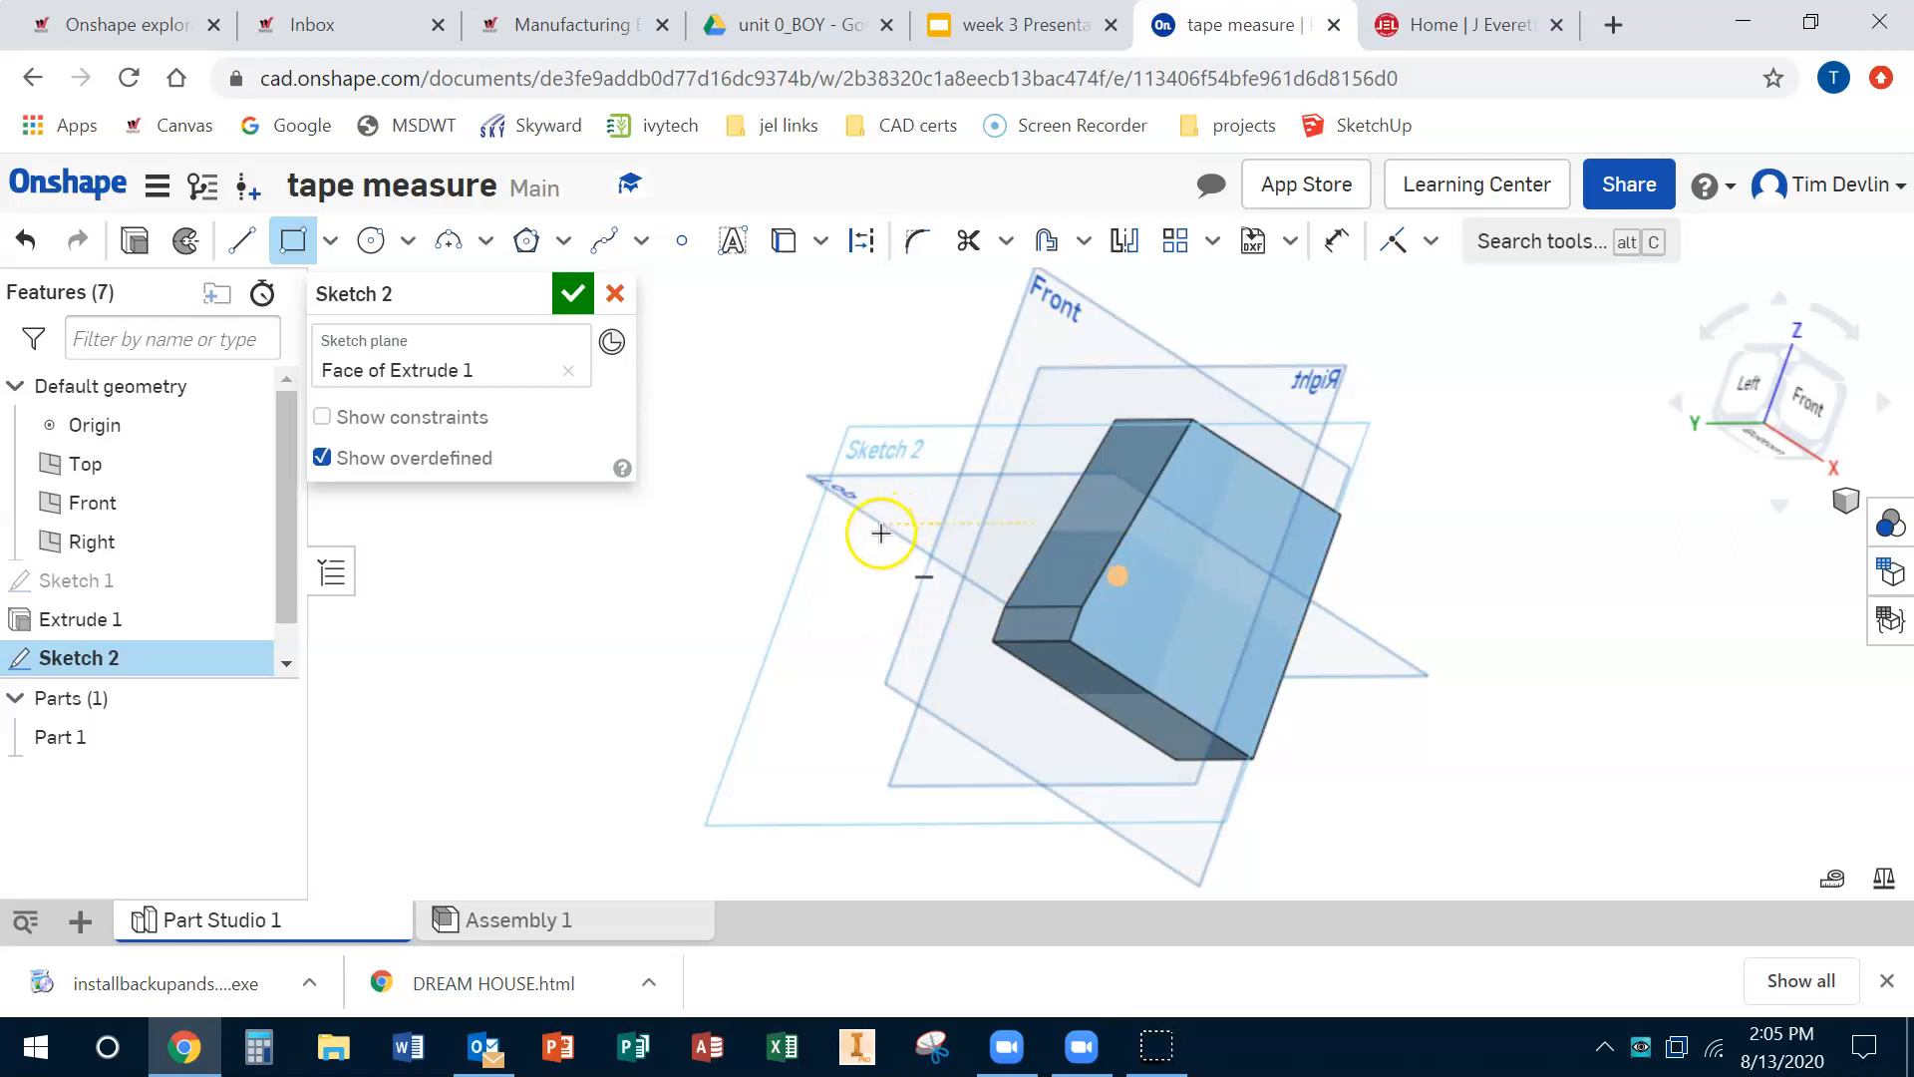
right_drag(884, 536, 1433, 544)
click(1850, 332)
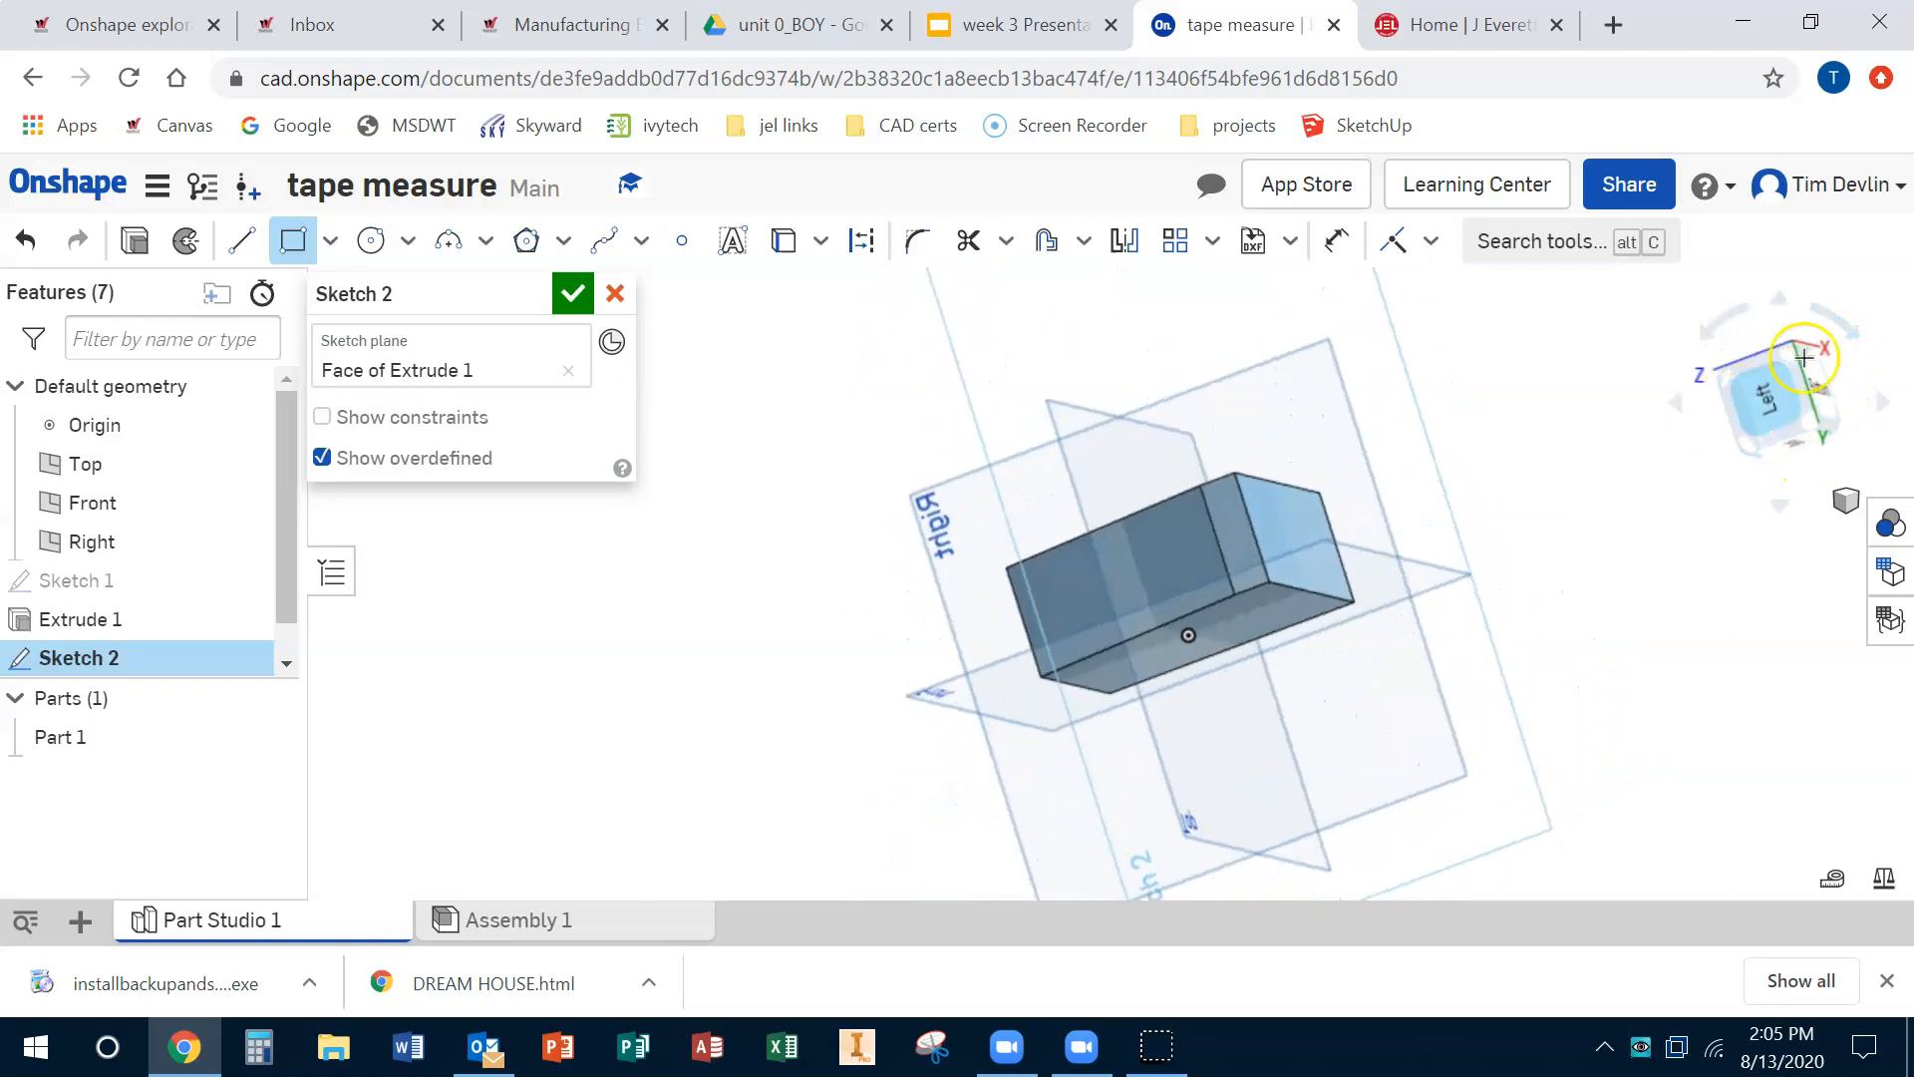
click(1854, 337)
click(1283, 539)
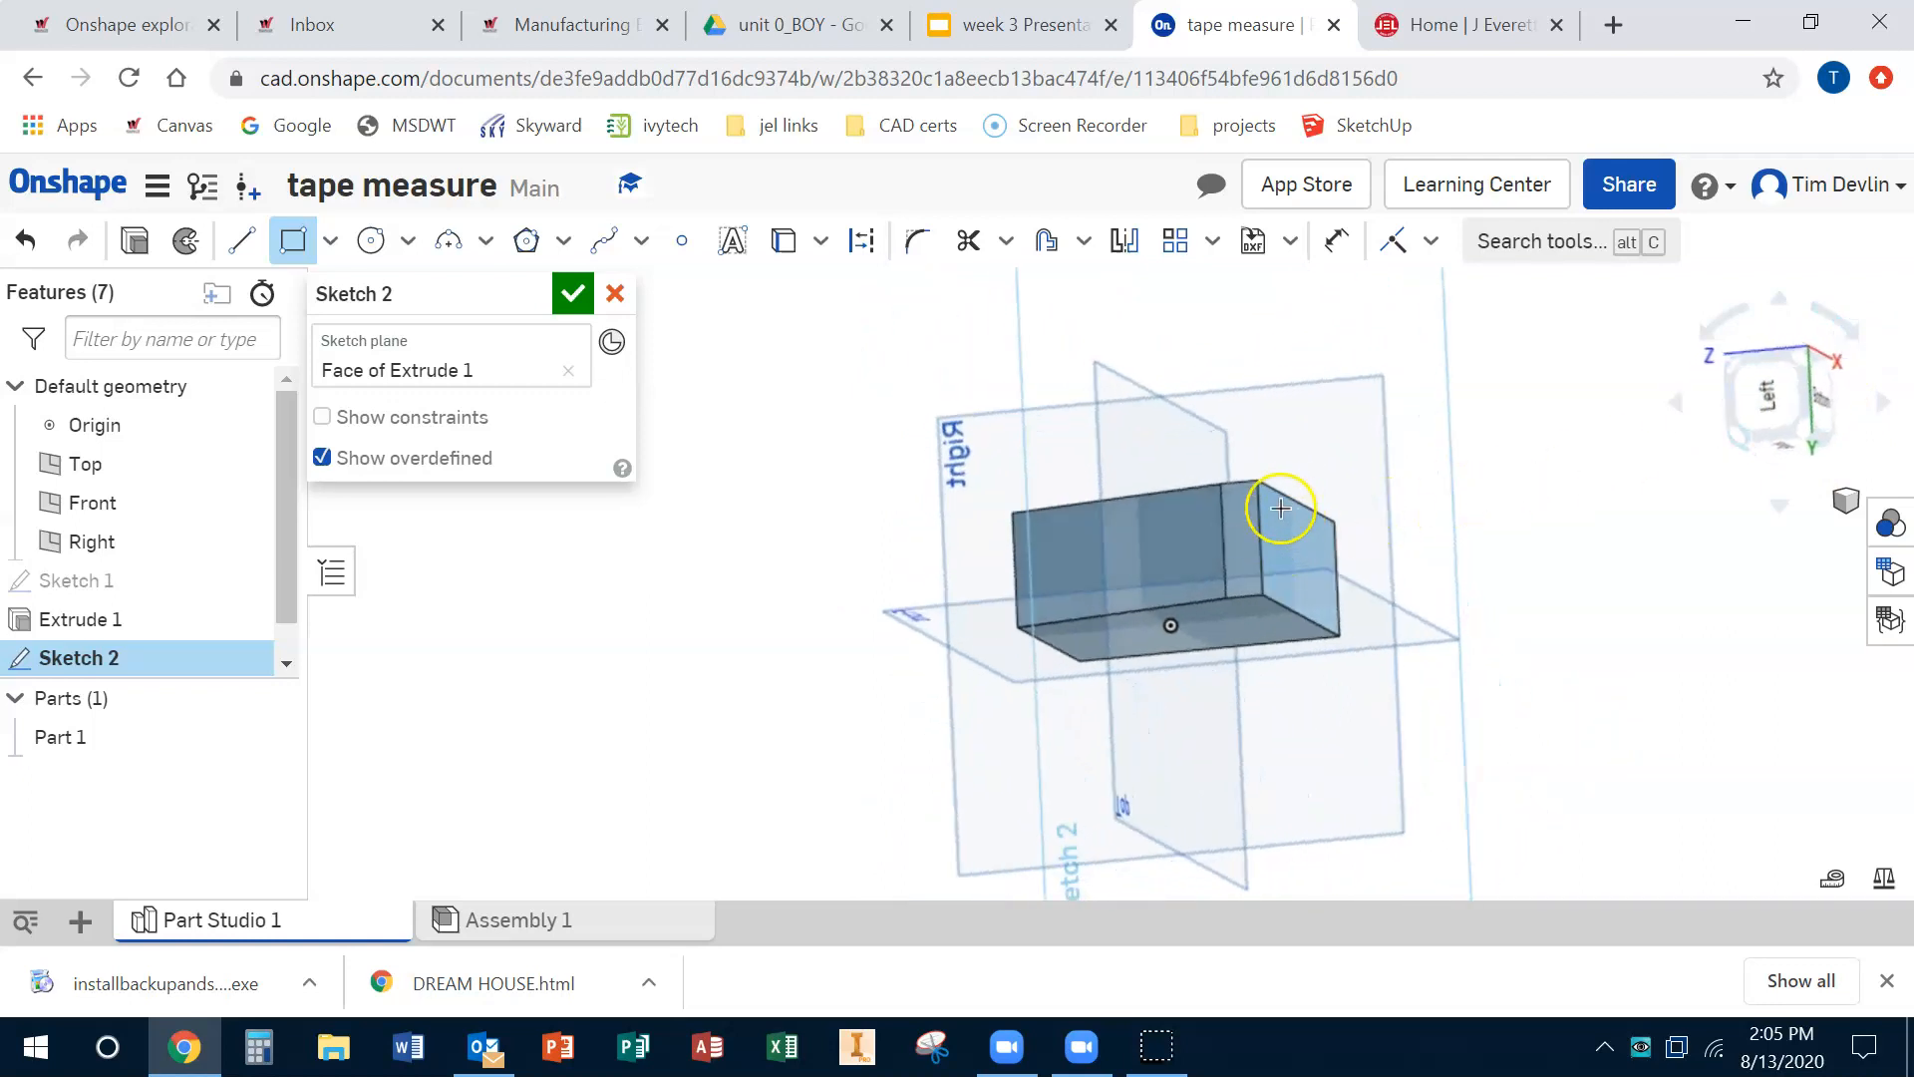
middle_drag(1235, 507, 1251, 453)
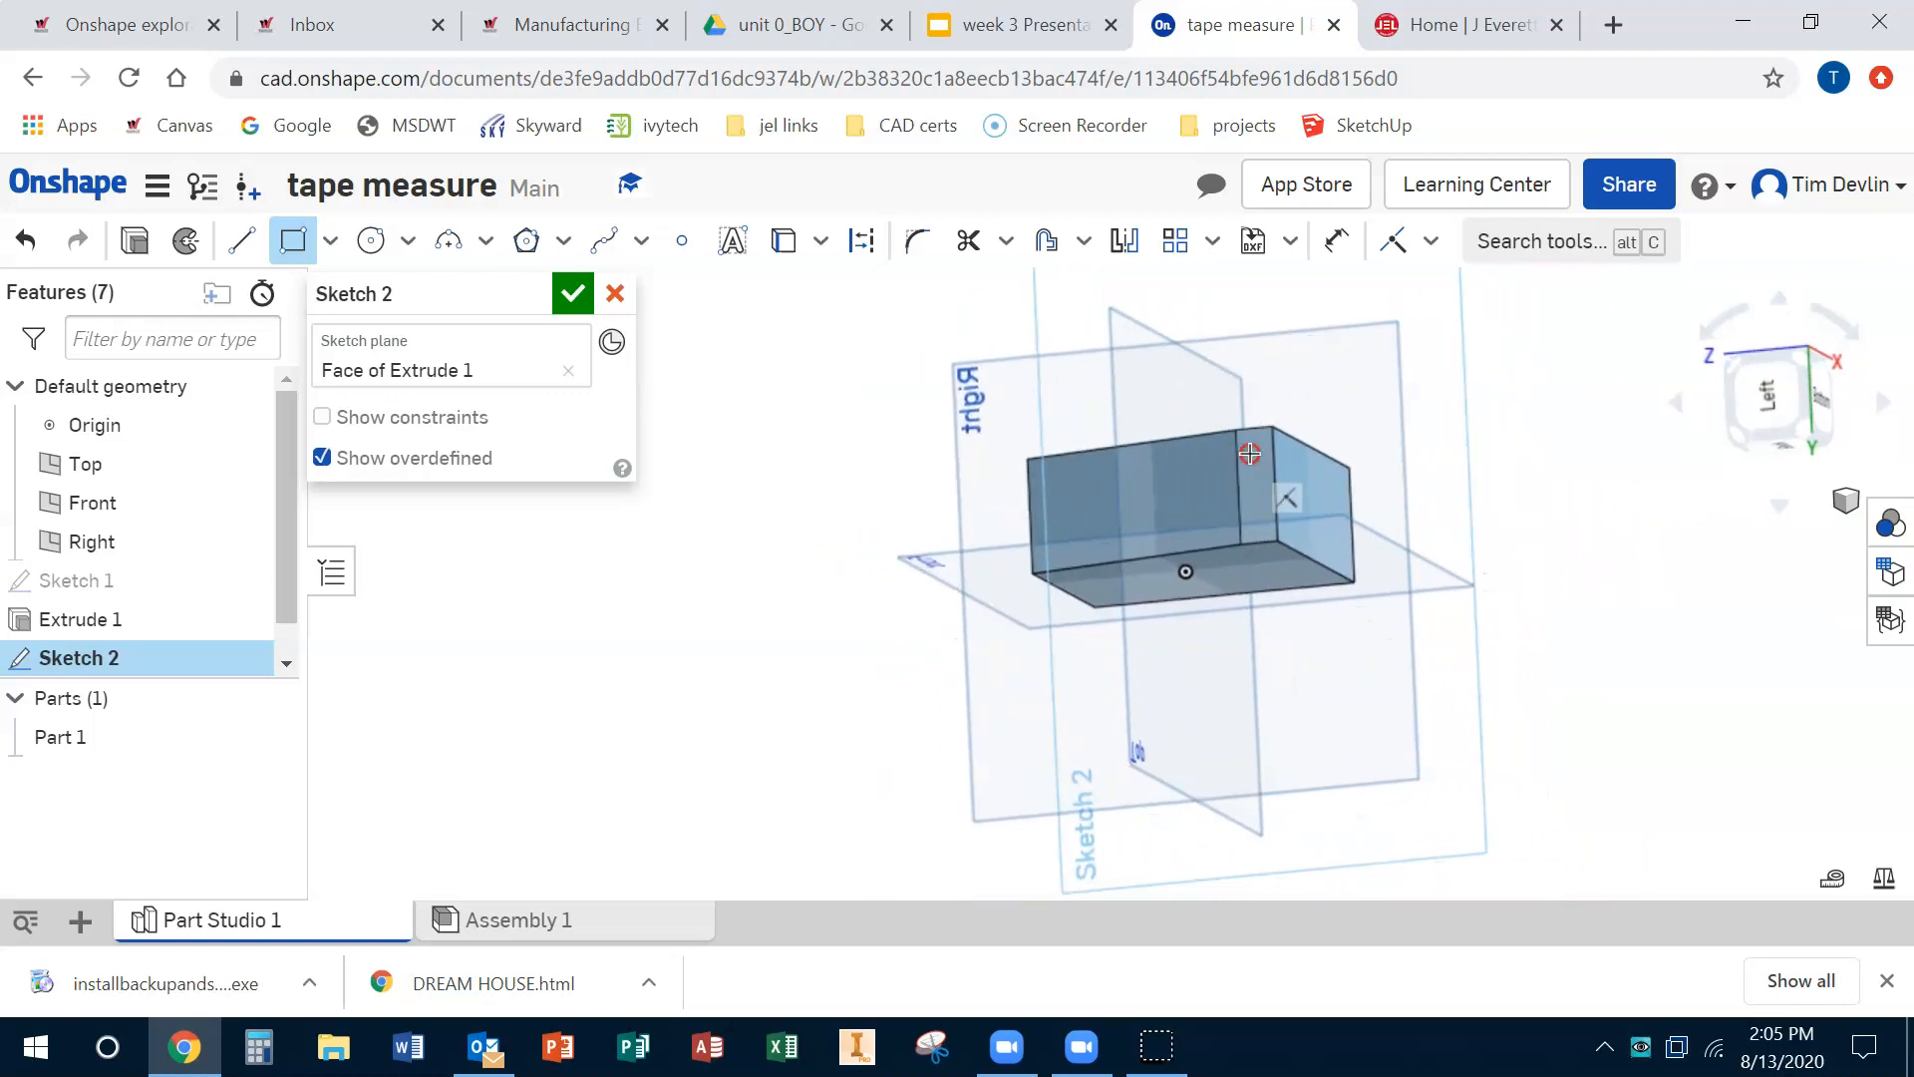
scroll(1313, 513, up, 3)
scroll(1311, 519, down, 4)
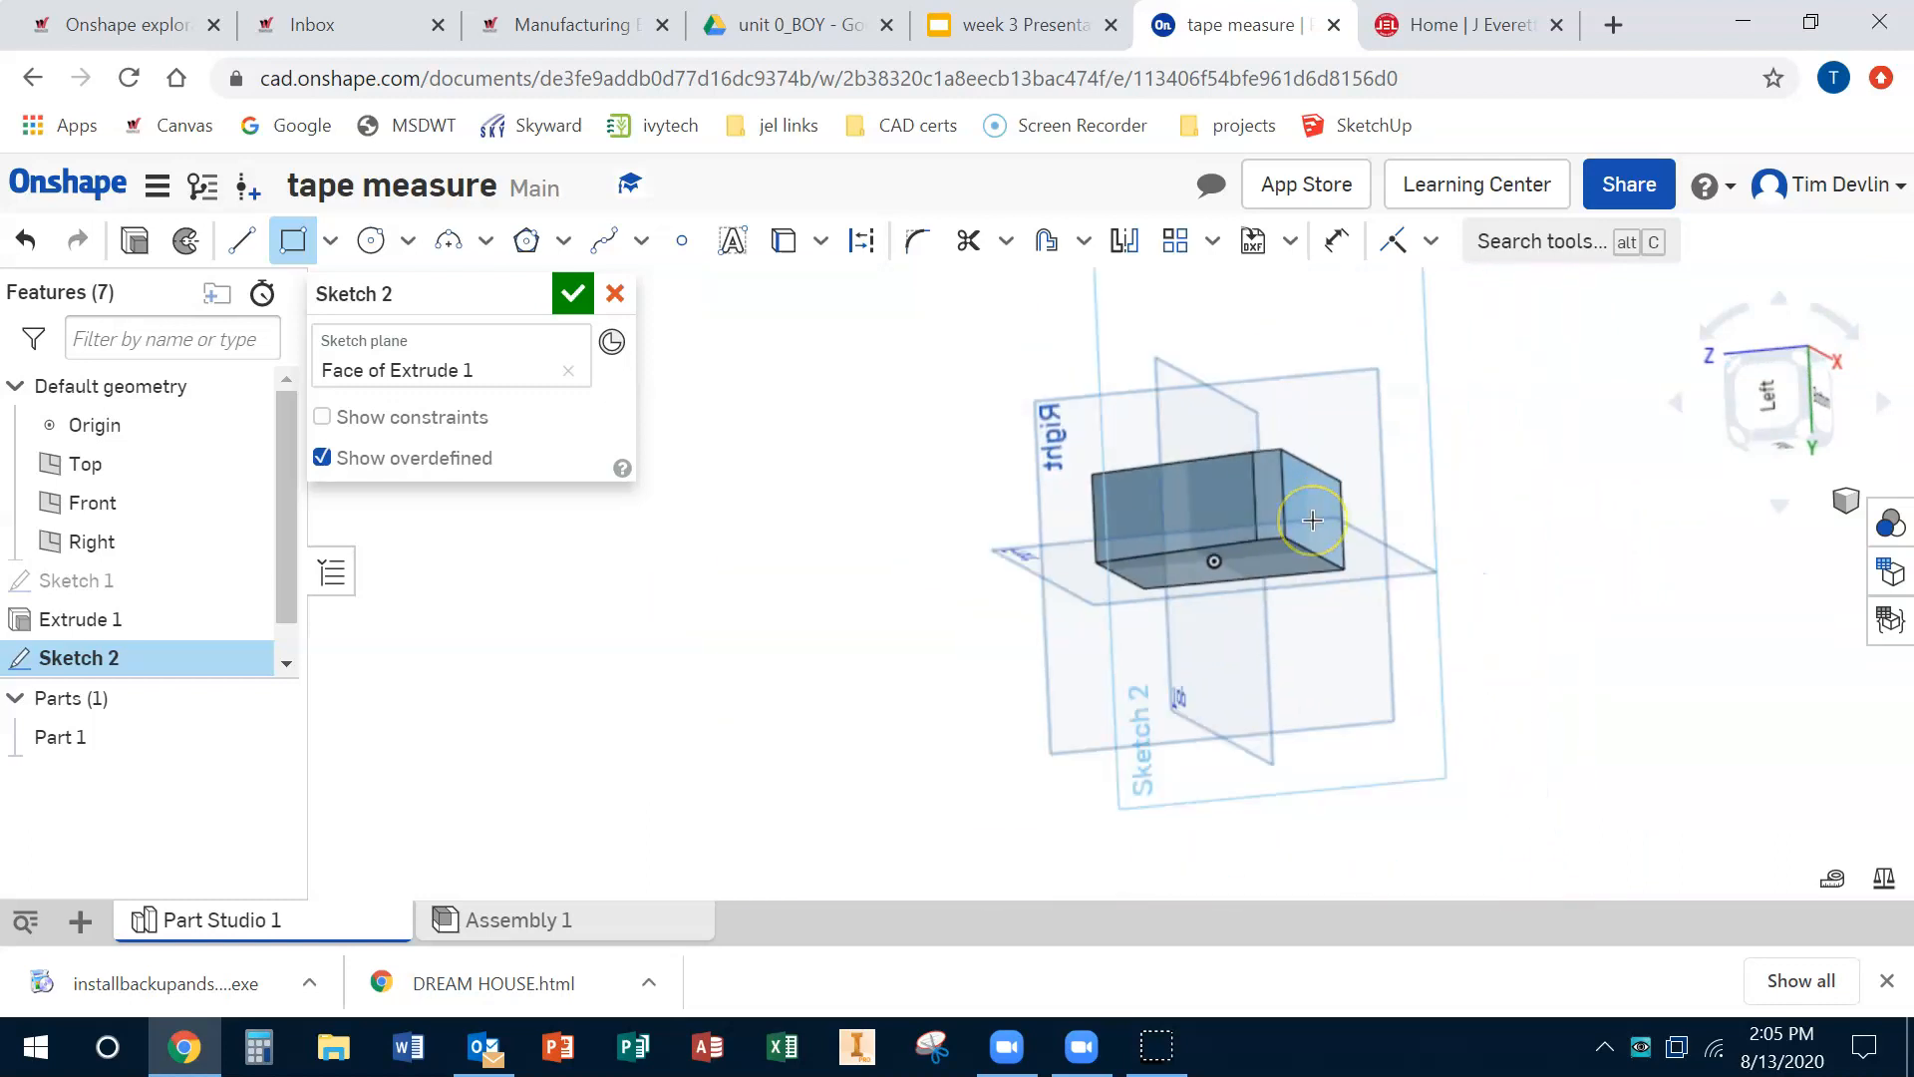
scroll(1313, 520, up, 4)
scroll(1313, 519, down, 1)
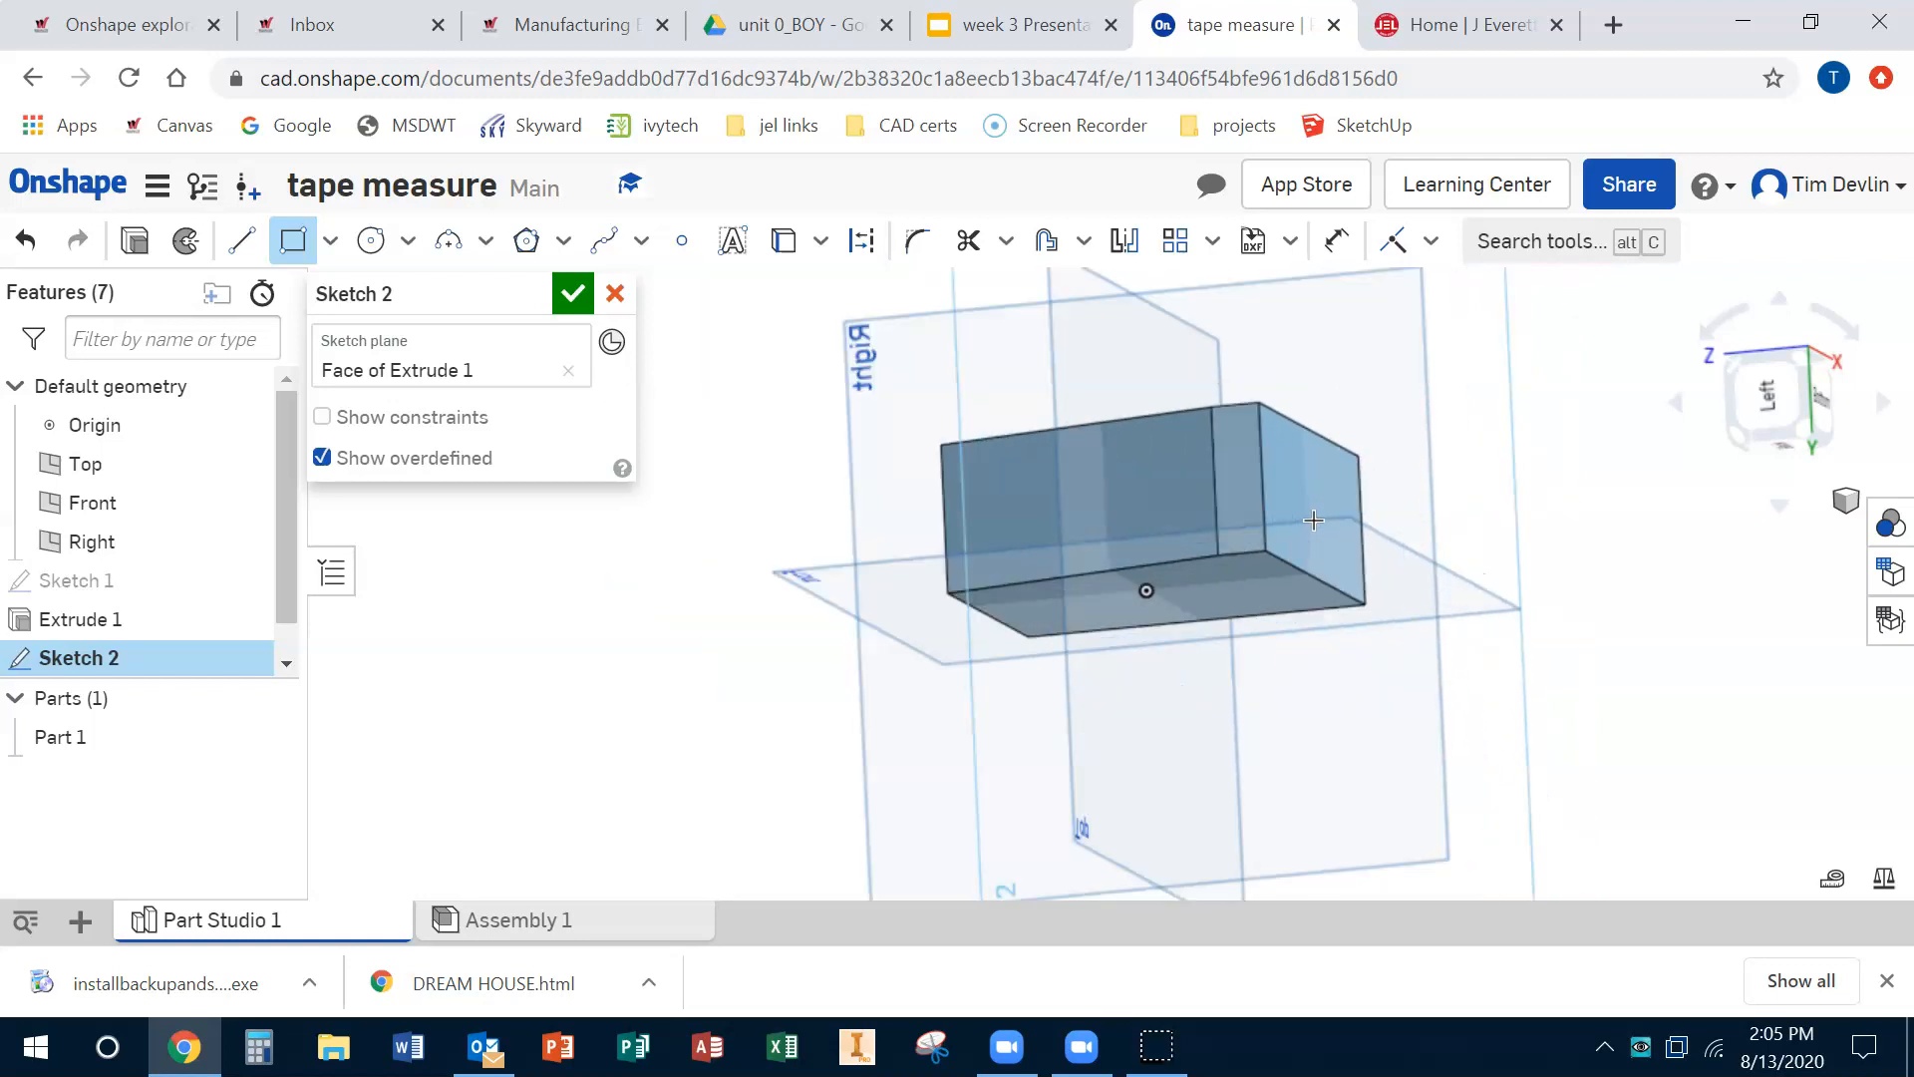
click(1783, 396)
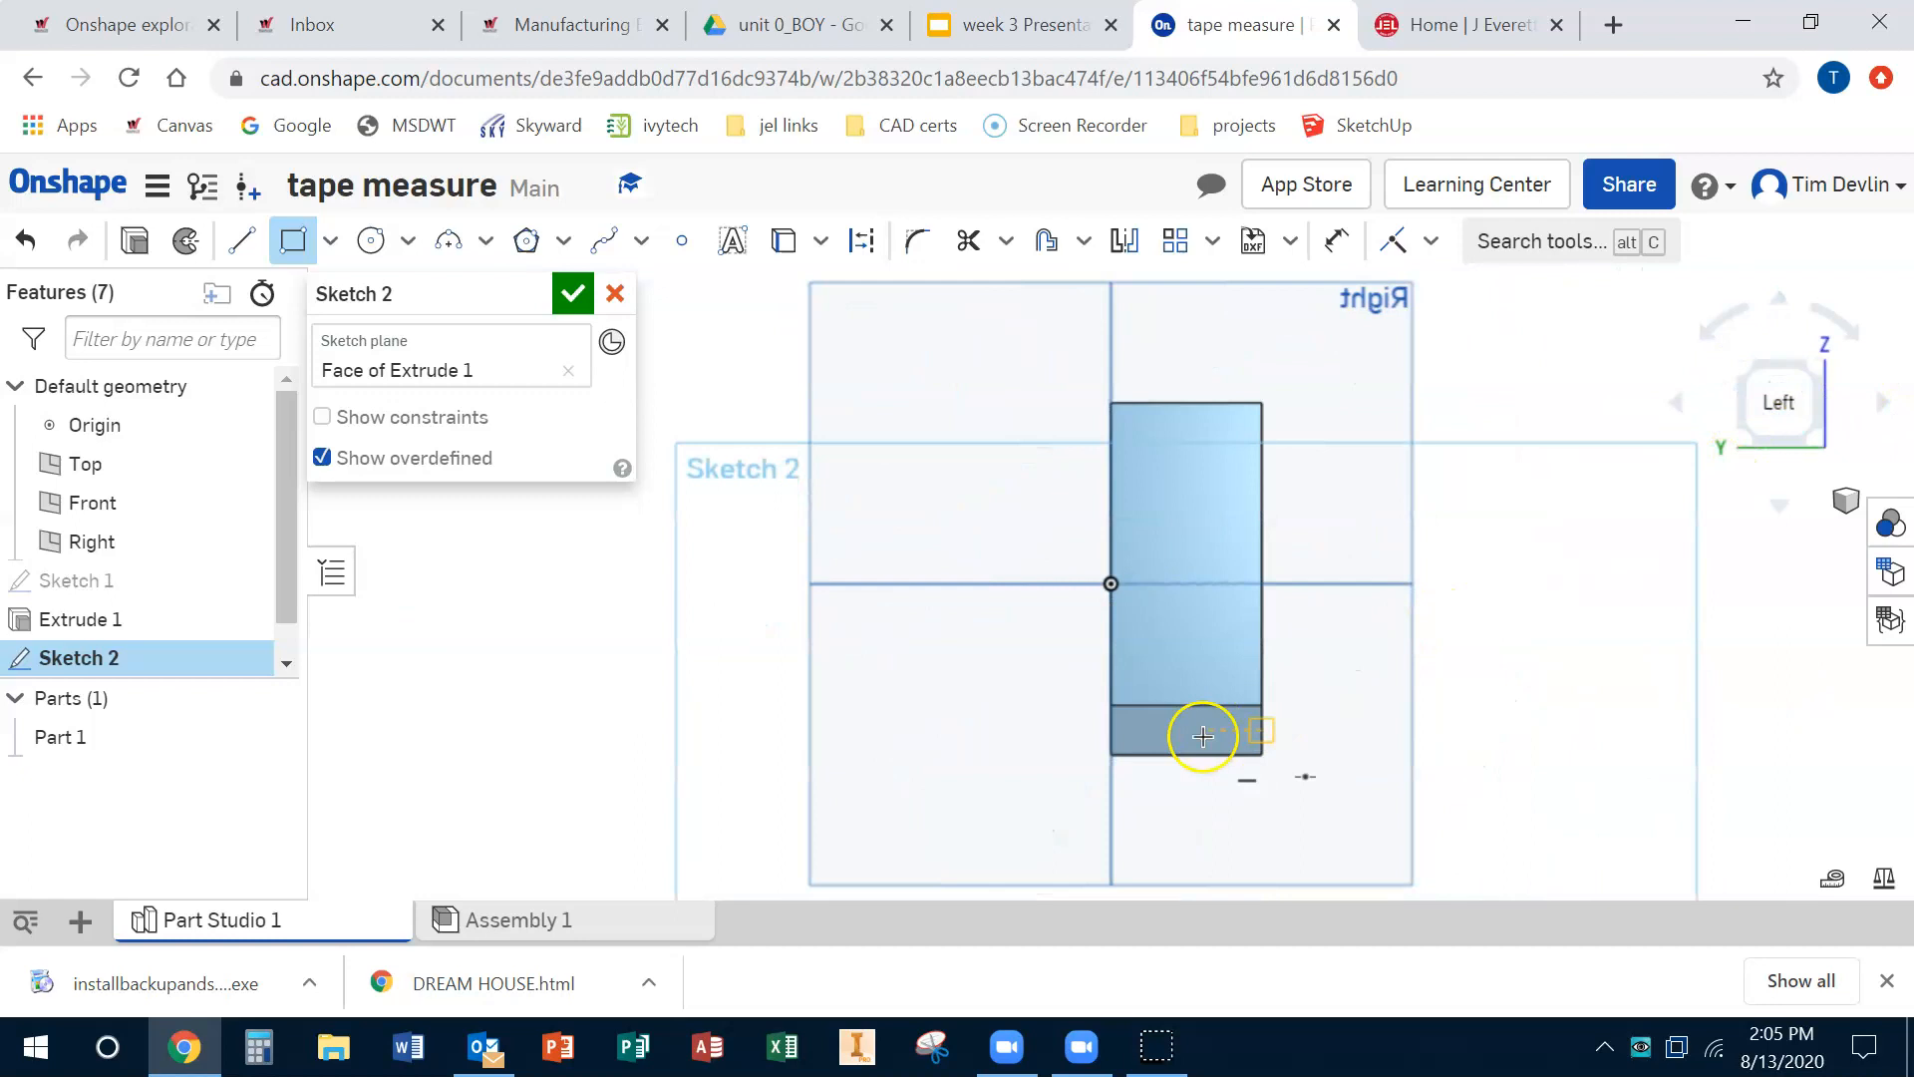
scroll(1165, 749, up, 2)
scroll(1165, 749, up, 3)
middle_drag(1158, 748, 968, 620)
scroll(955, 620, up, 2)
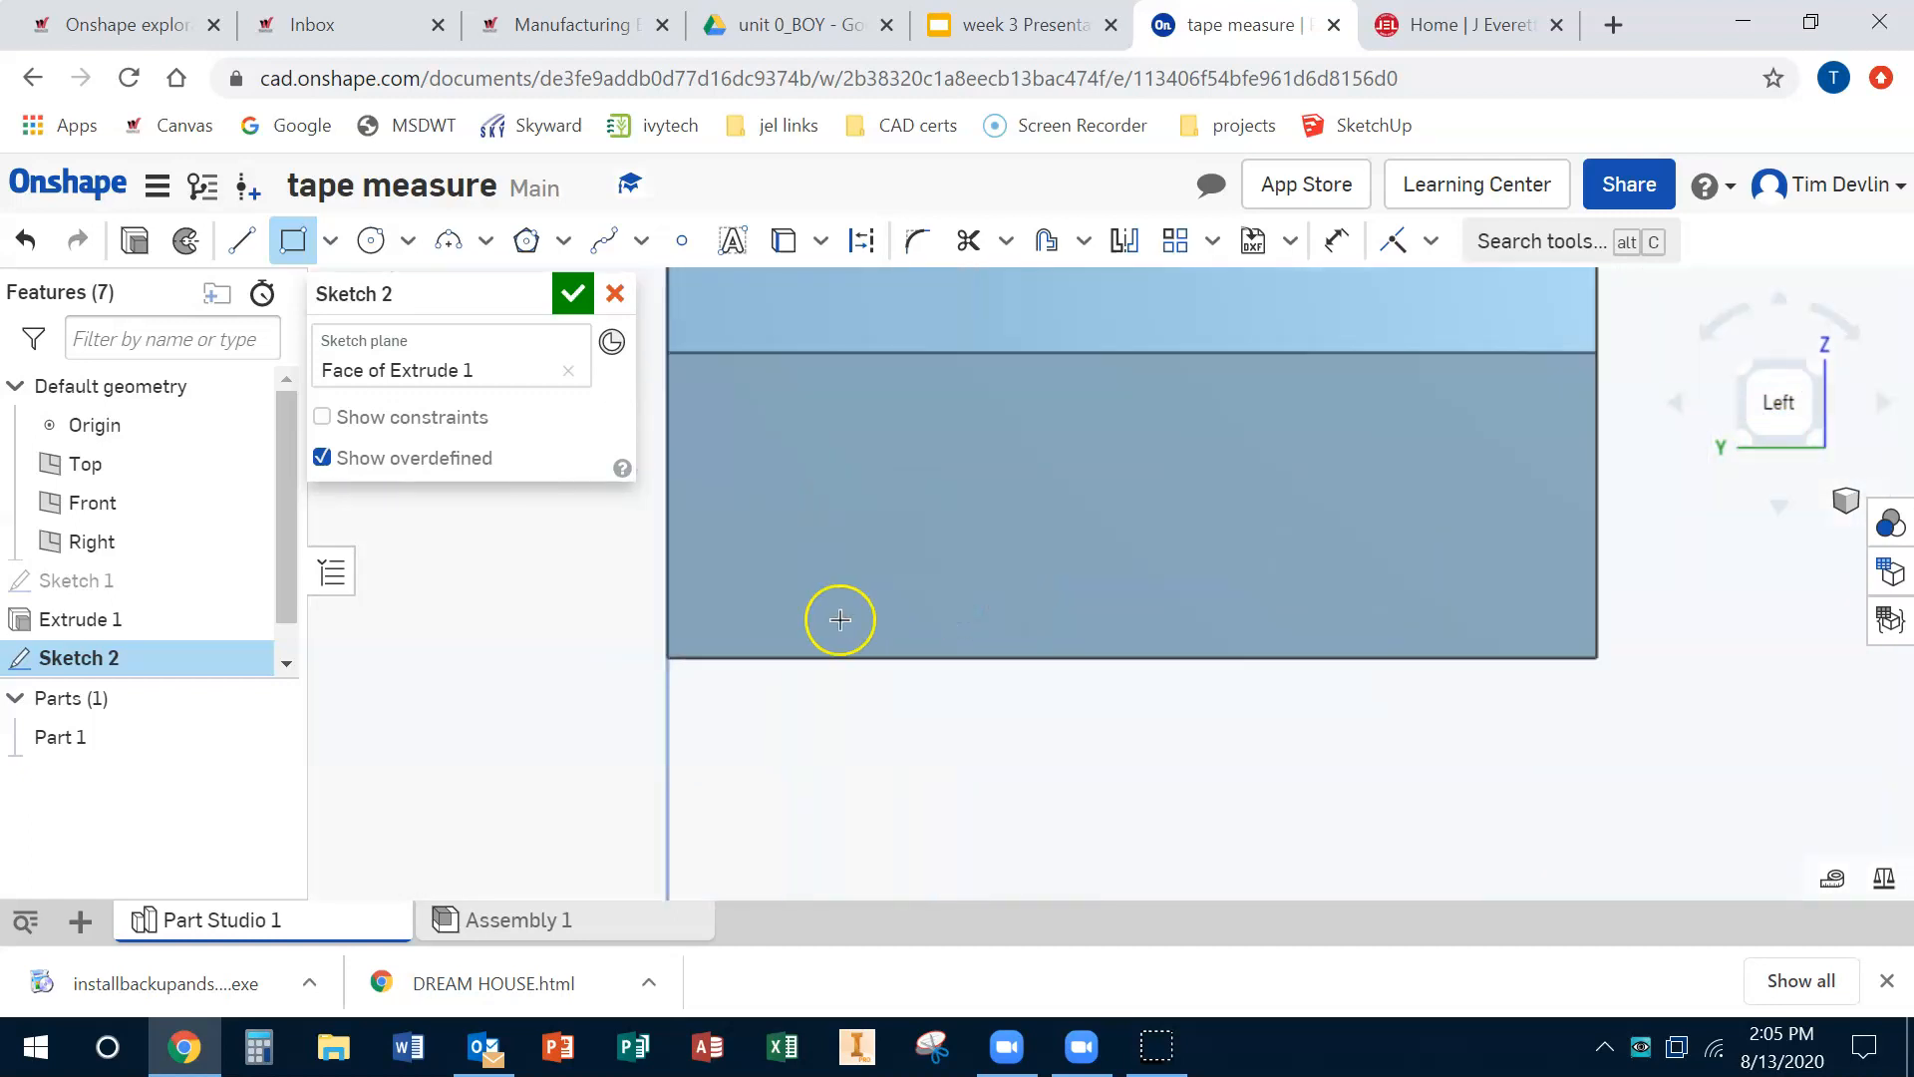
click(682, 639)
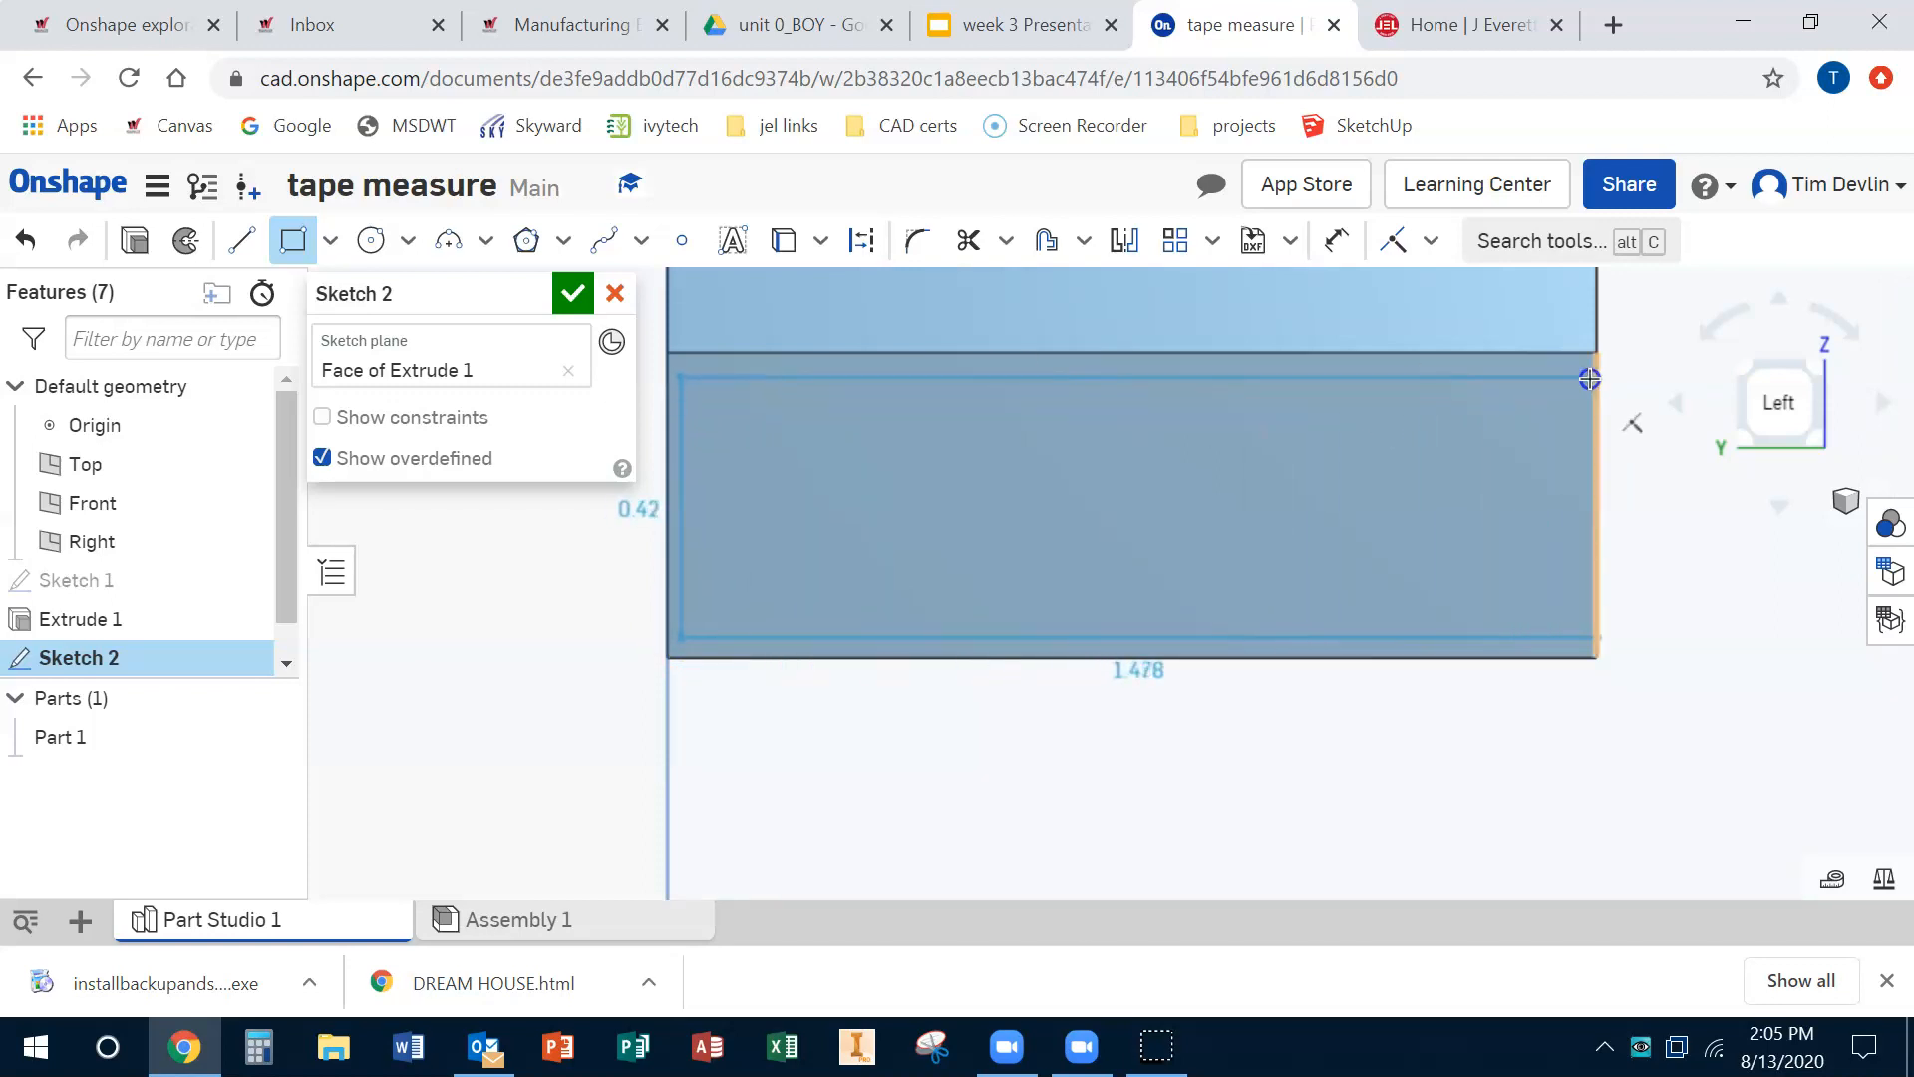
click(1577, 374)
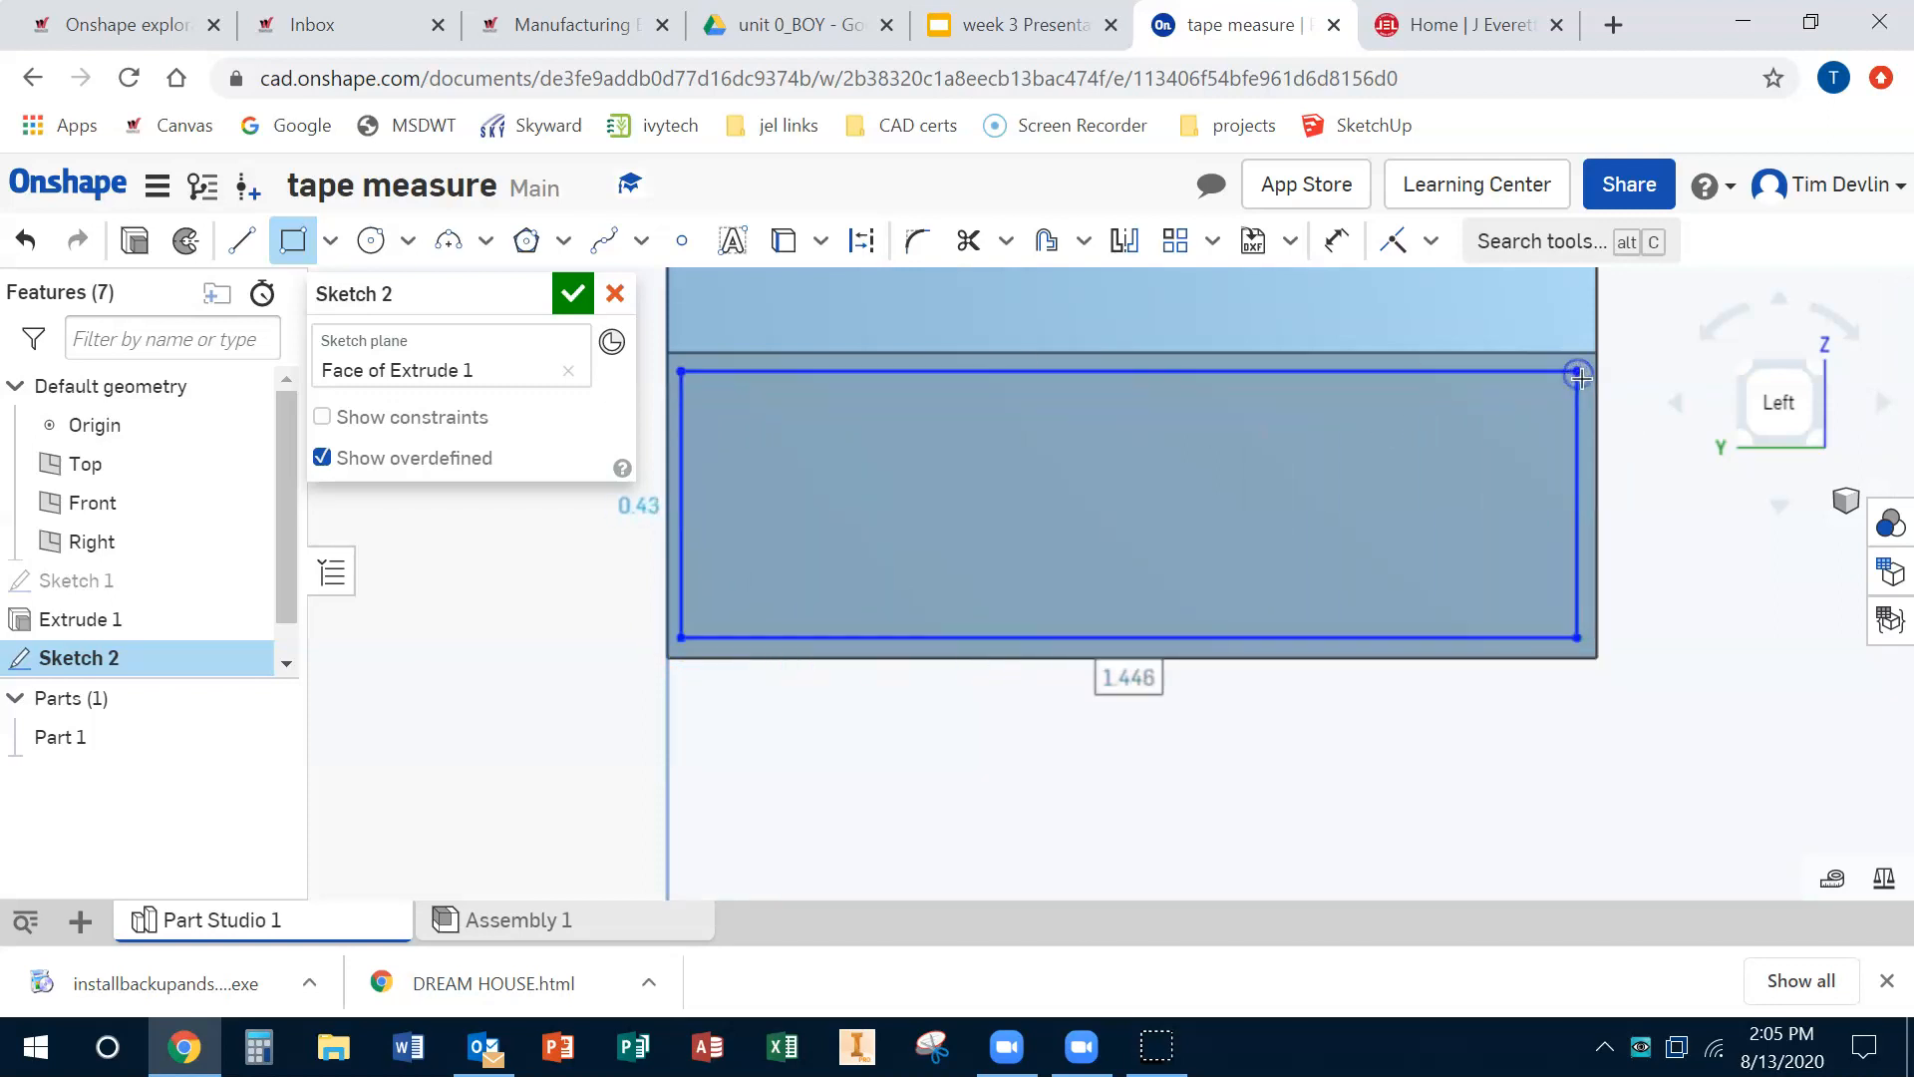
Step: Dimension the gap between the rectangle's right edge and the part's edge to 0.05 in
click(1335, 240)
click(1589, 458)
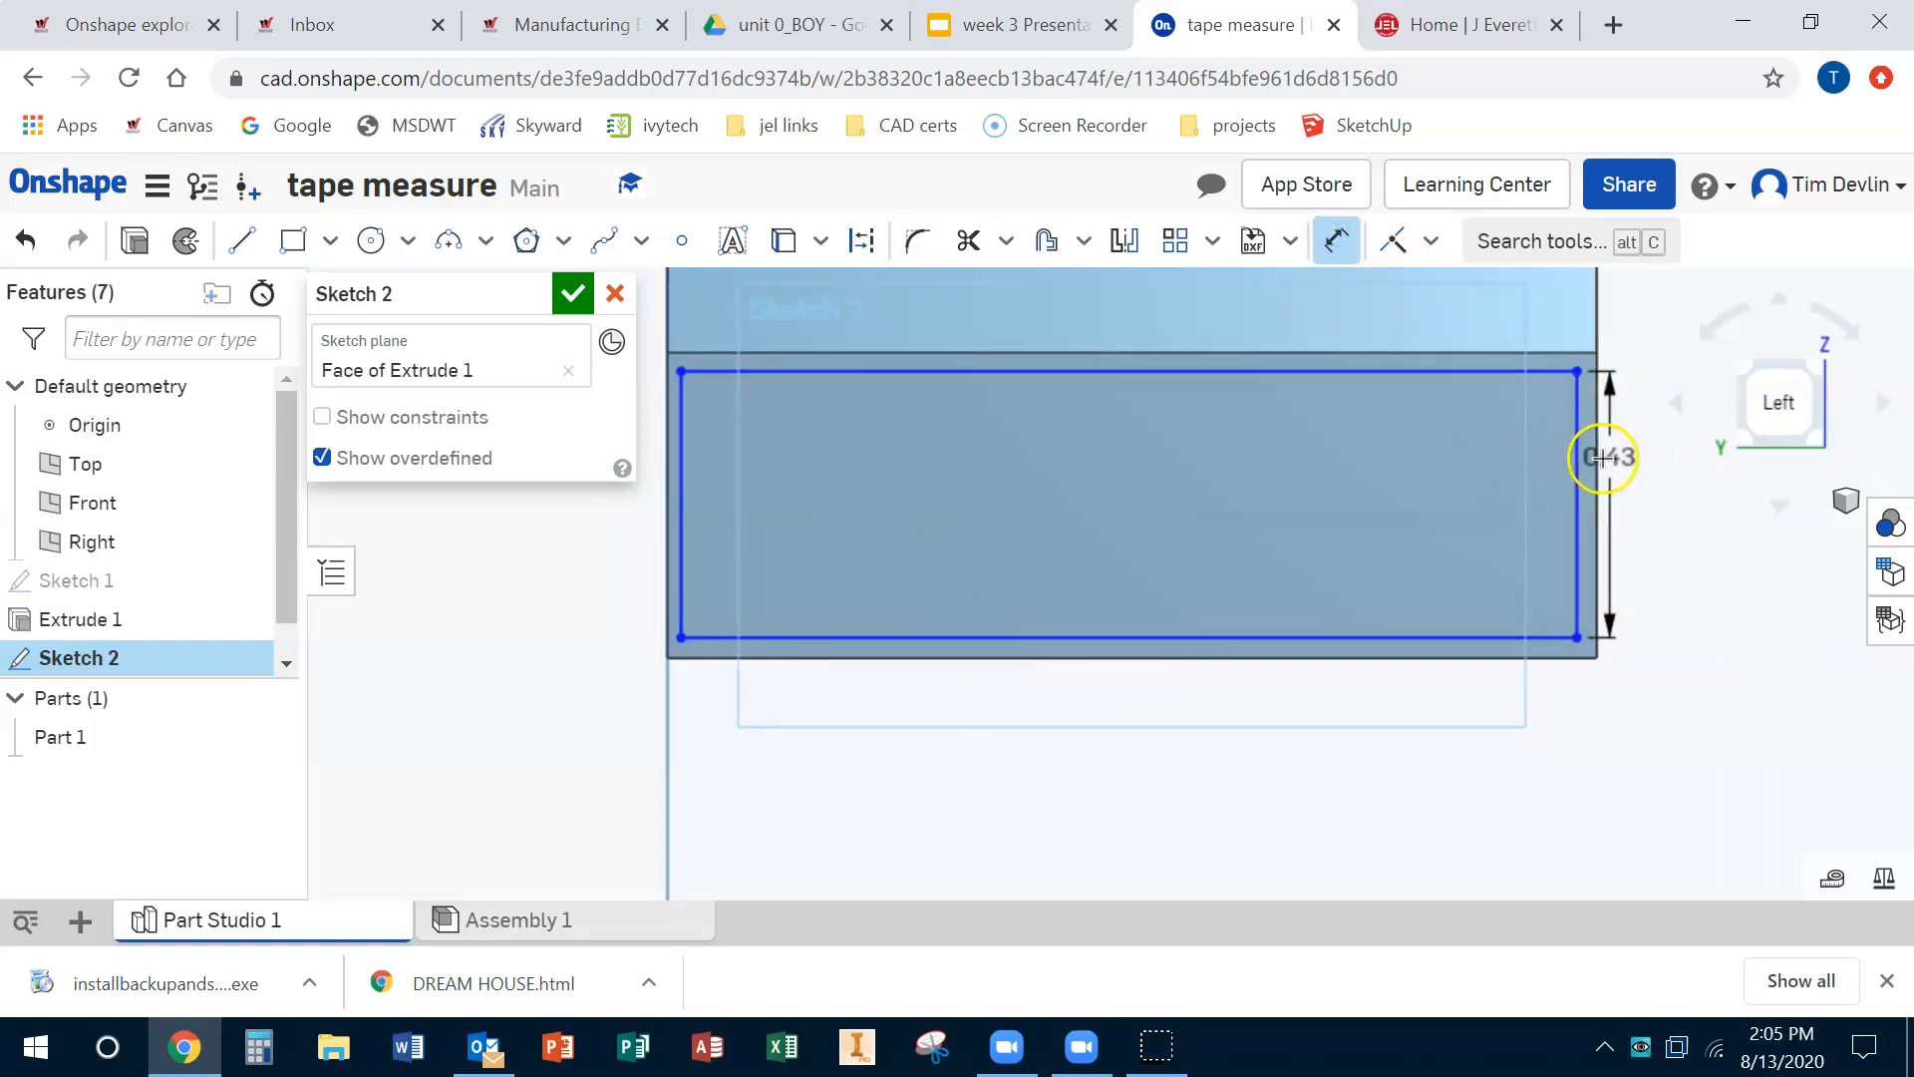
click(1597, 349)
drag(1597, 349, 1604, 485)
click(1612, 484)
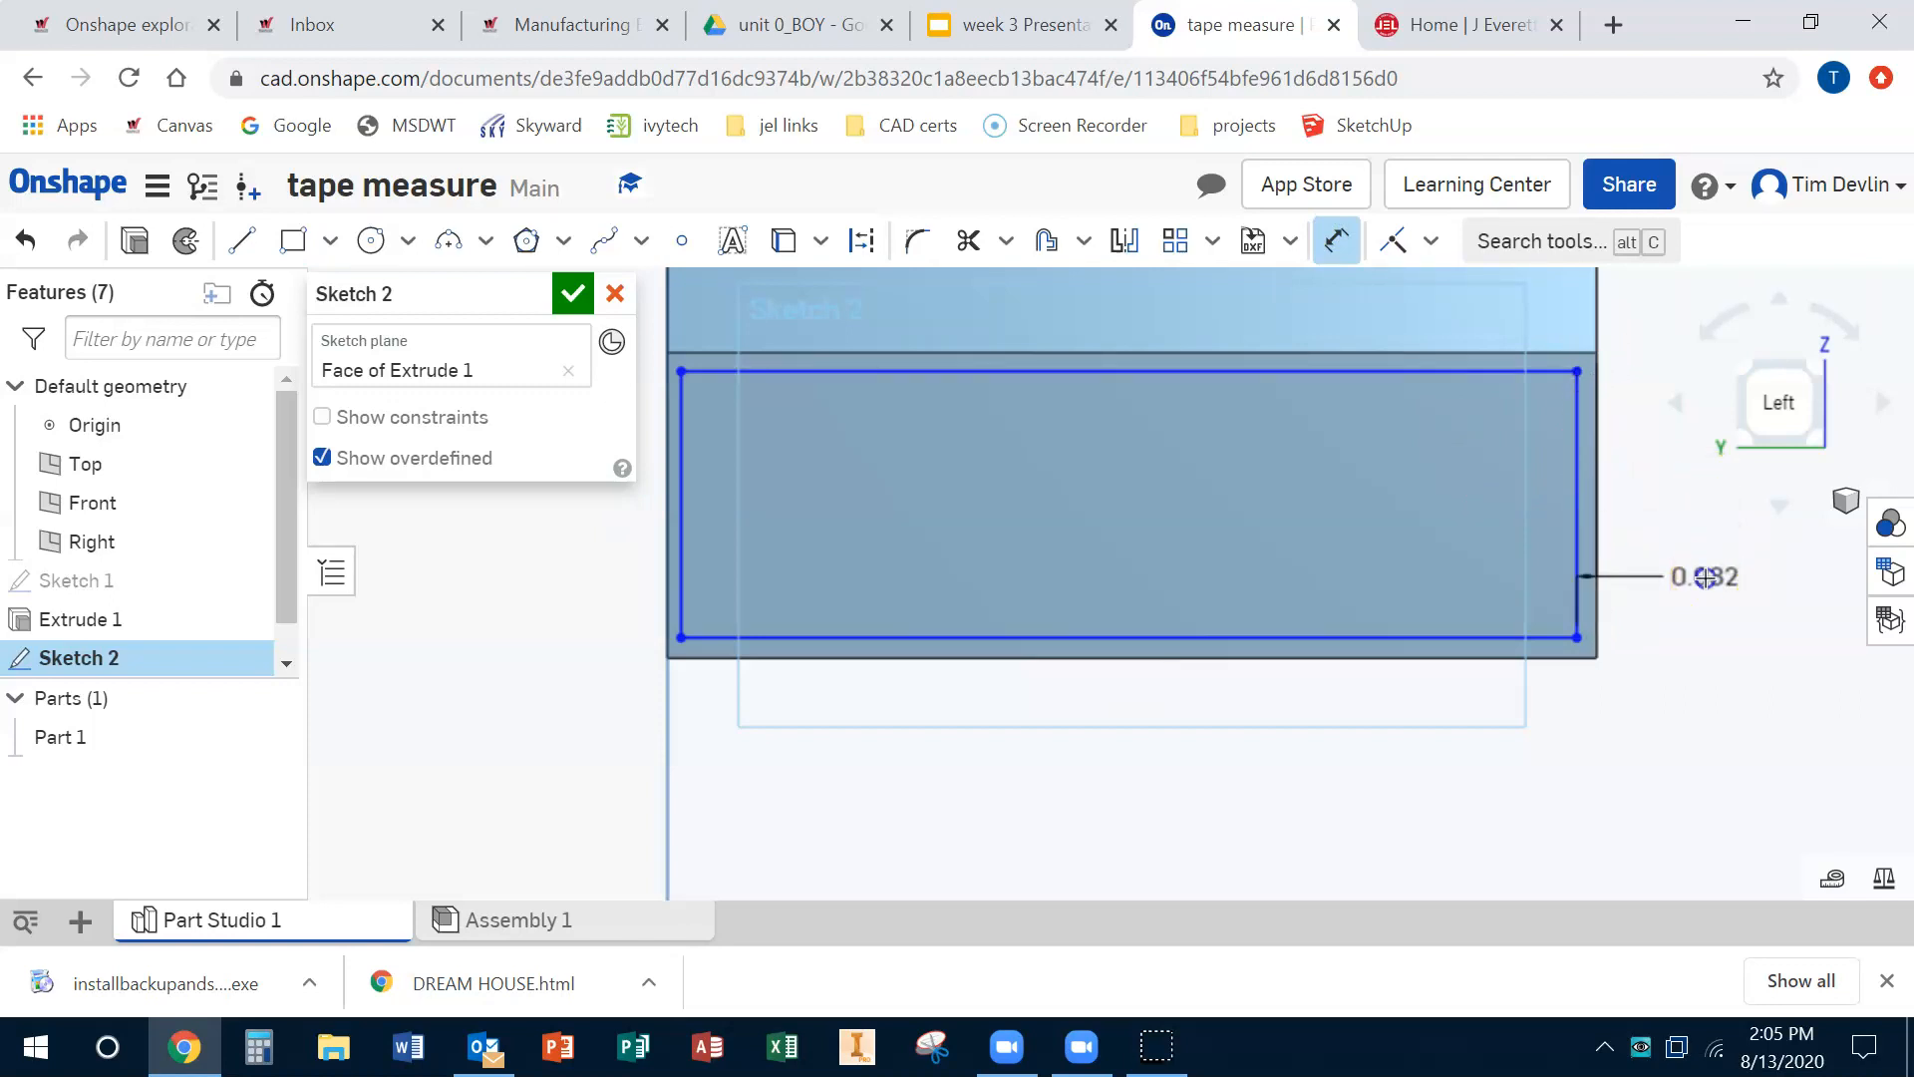
click(1785, 617)
key(BackSpace)
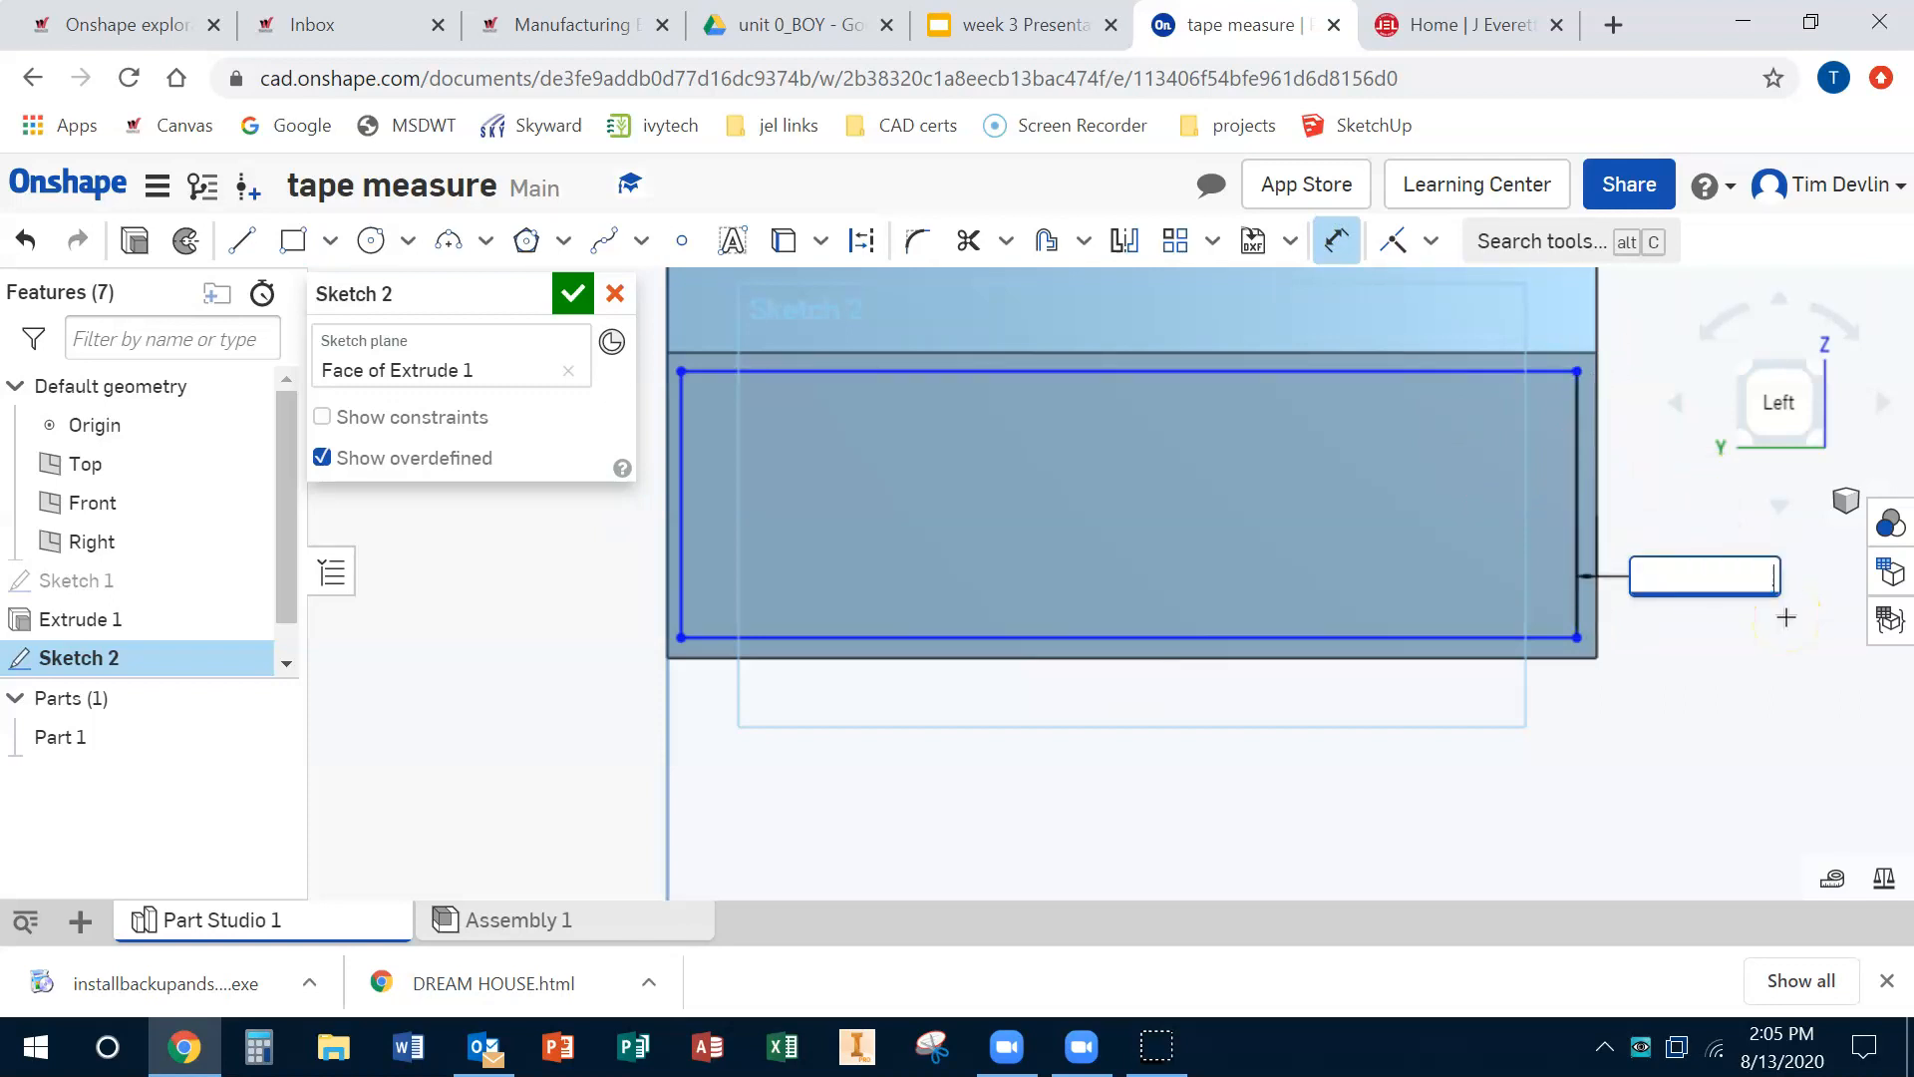
key(Return)
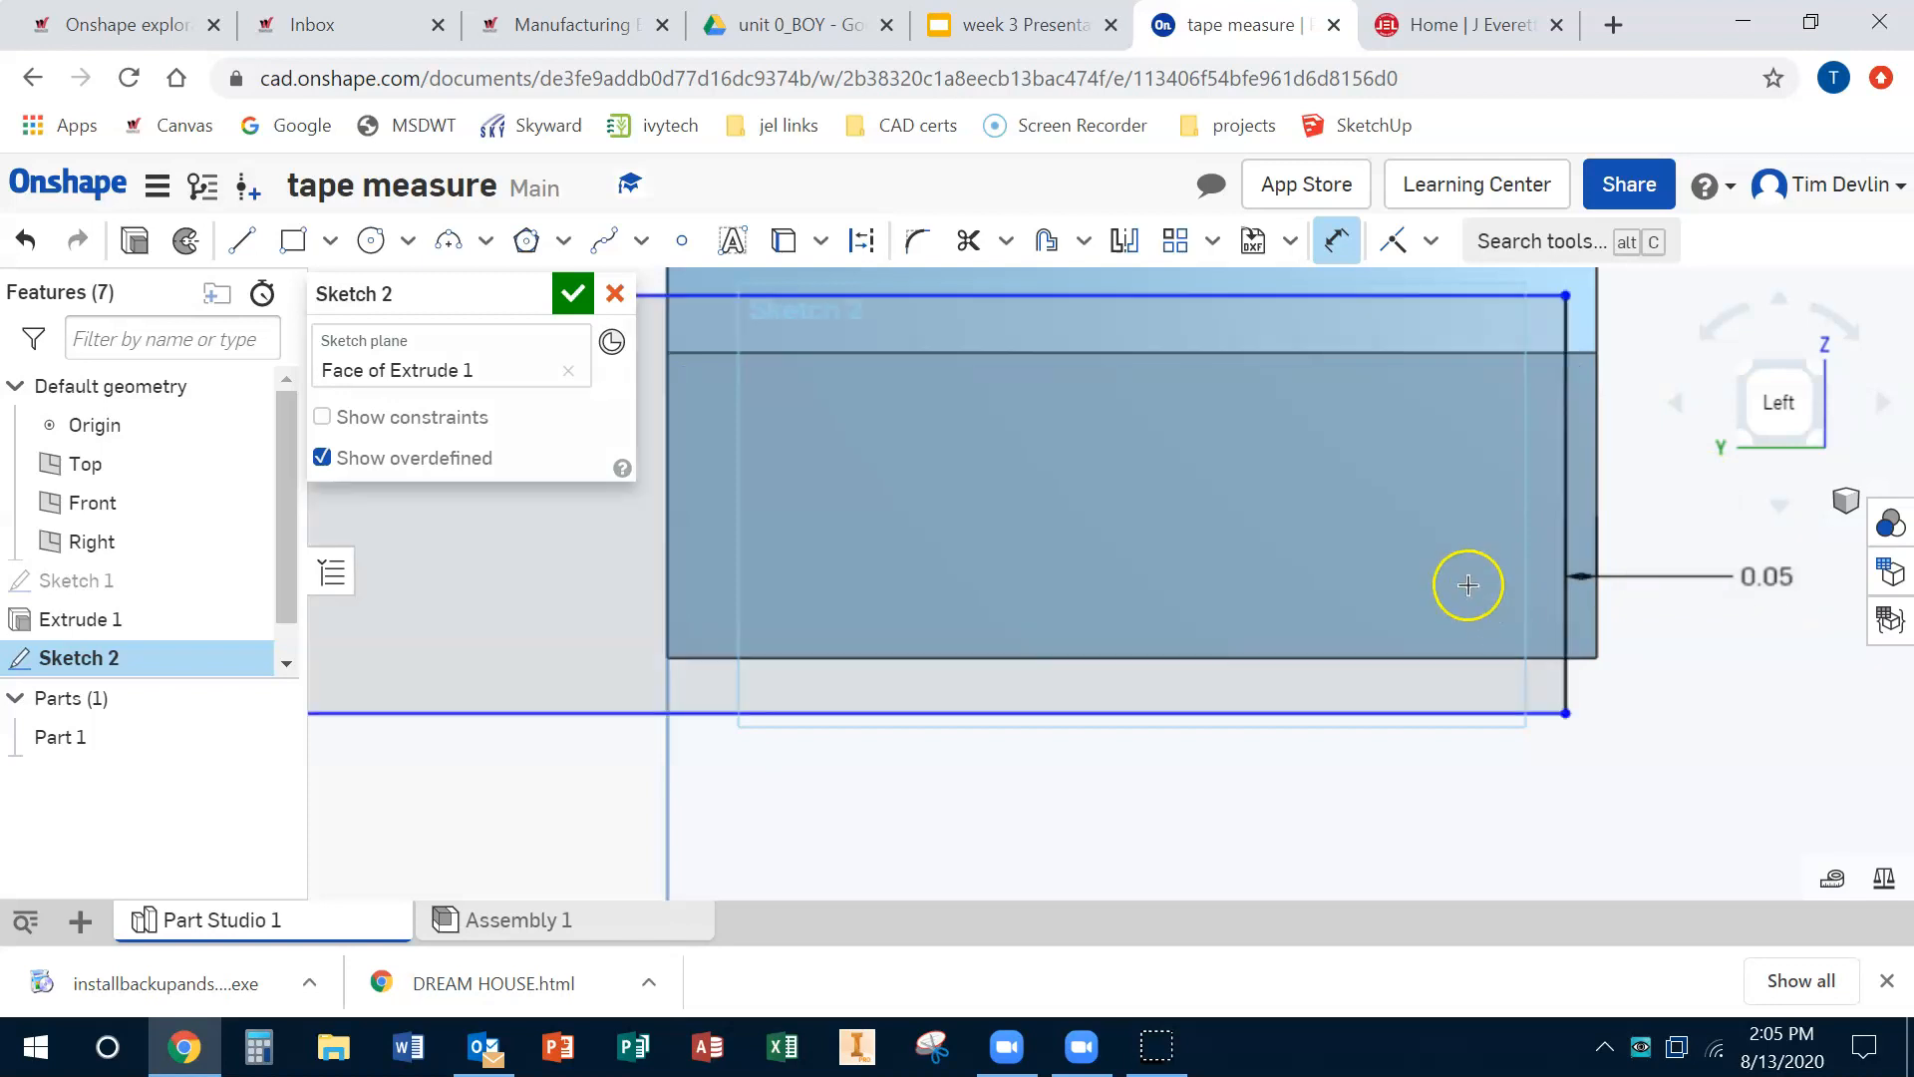
Step: Move the rectangle's bottom edge up and dimension its gap to the part's bottom edge as 0.05 in
mouse_move(1426, 711)
mouse_down()
mouse_move(1379, 731)
mouse_move(1392, 604)
mouse_up()
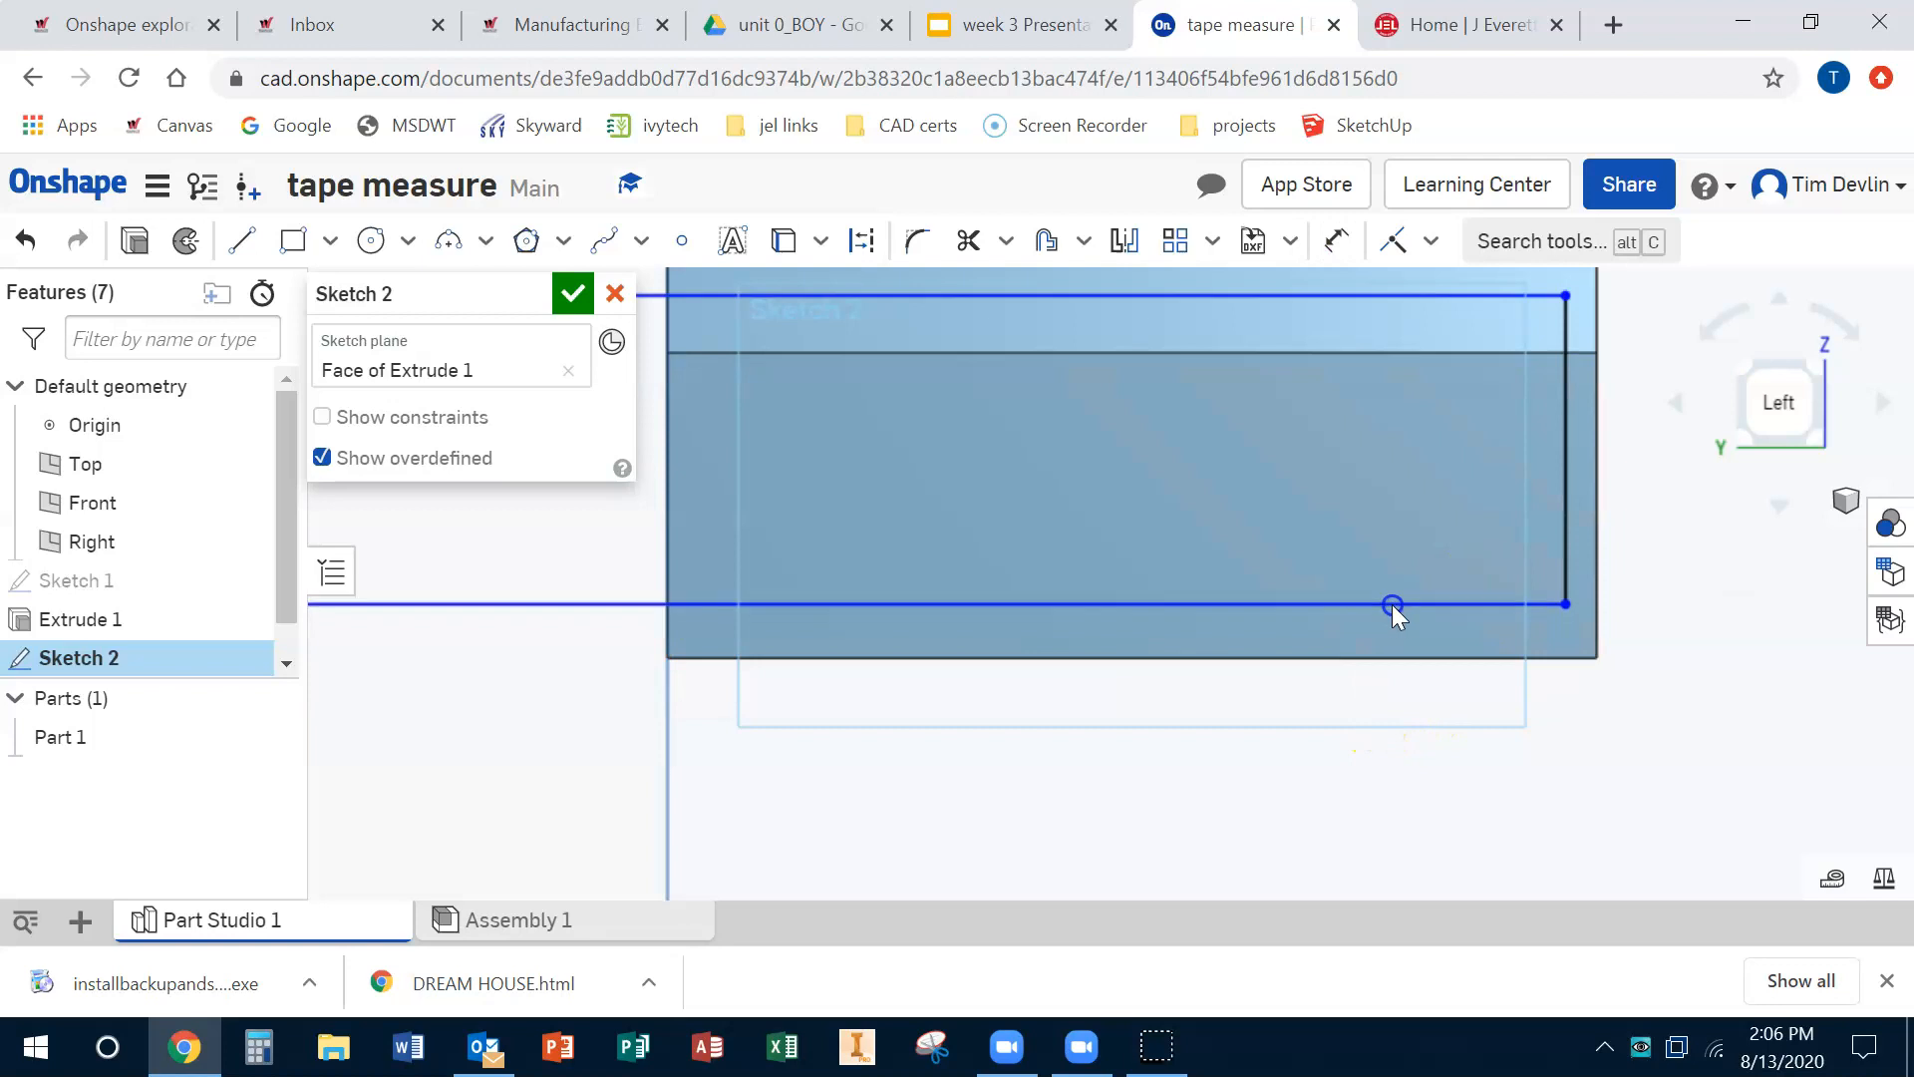
click(1341, 240)
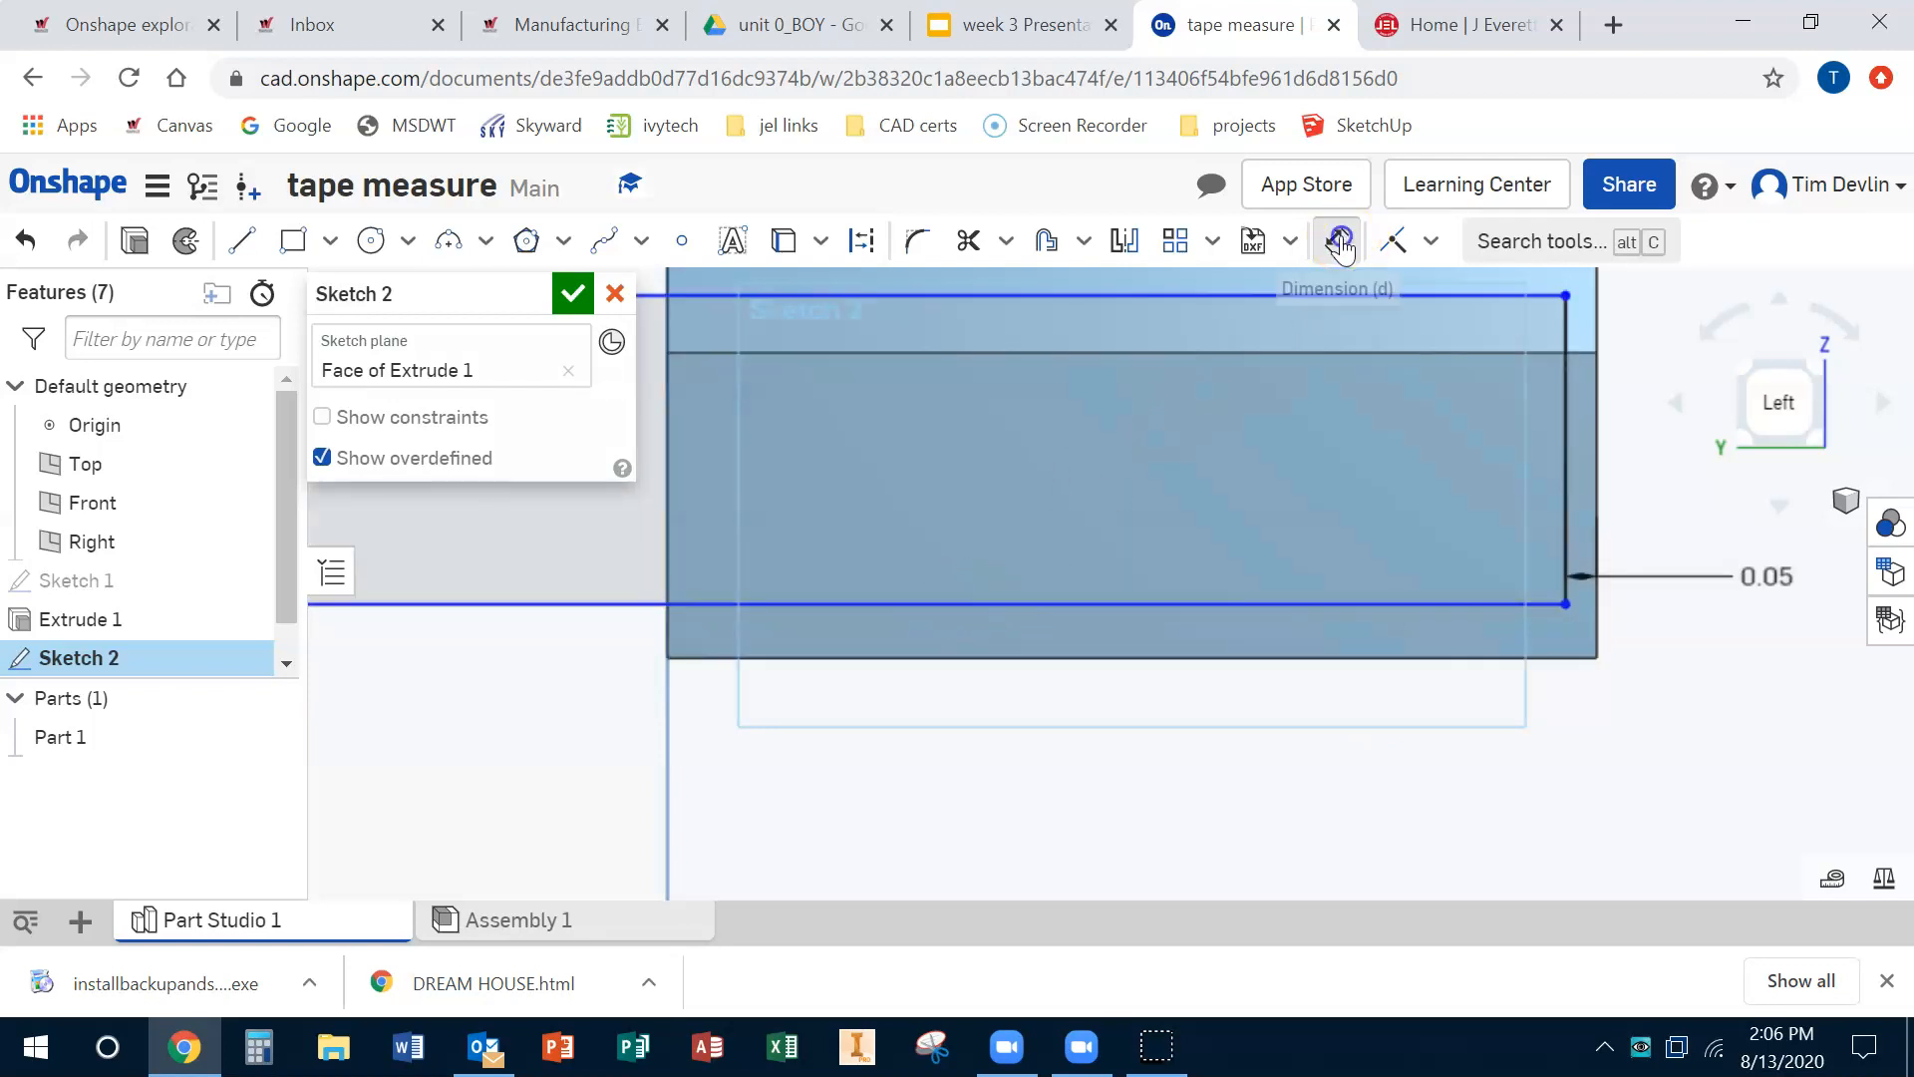
click(1338, 606)
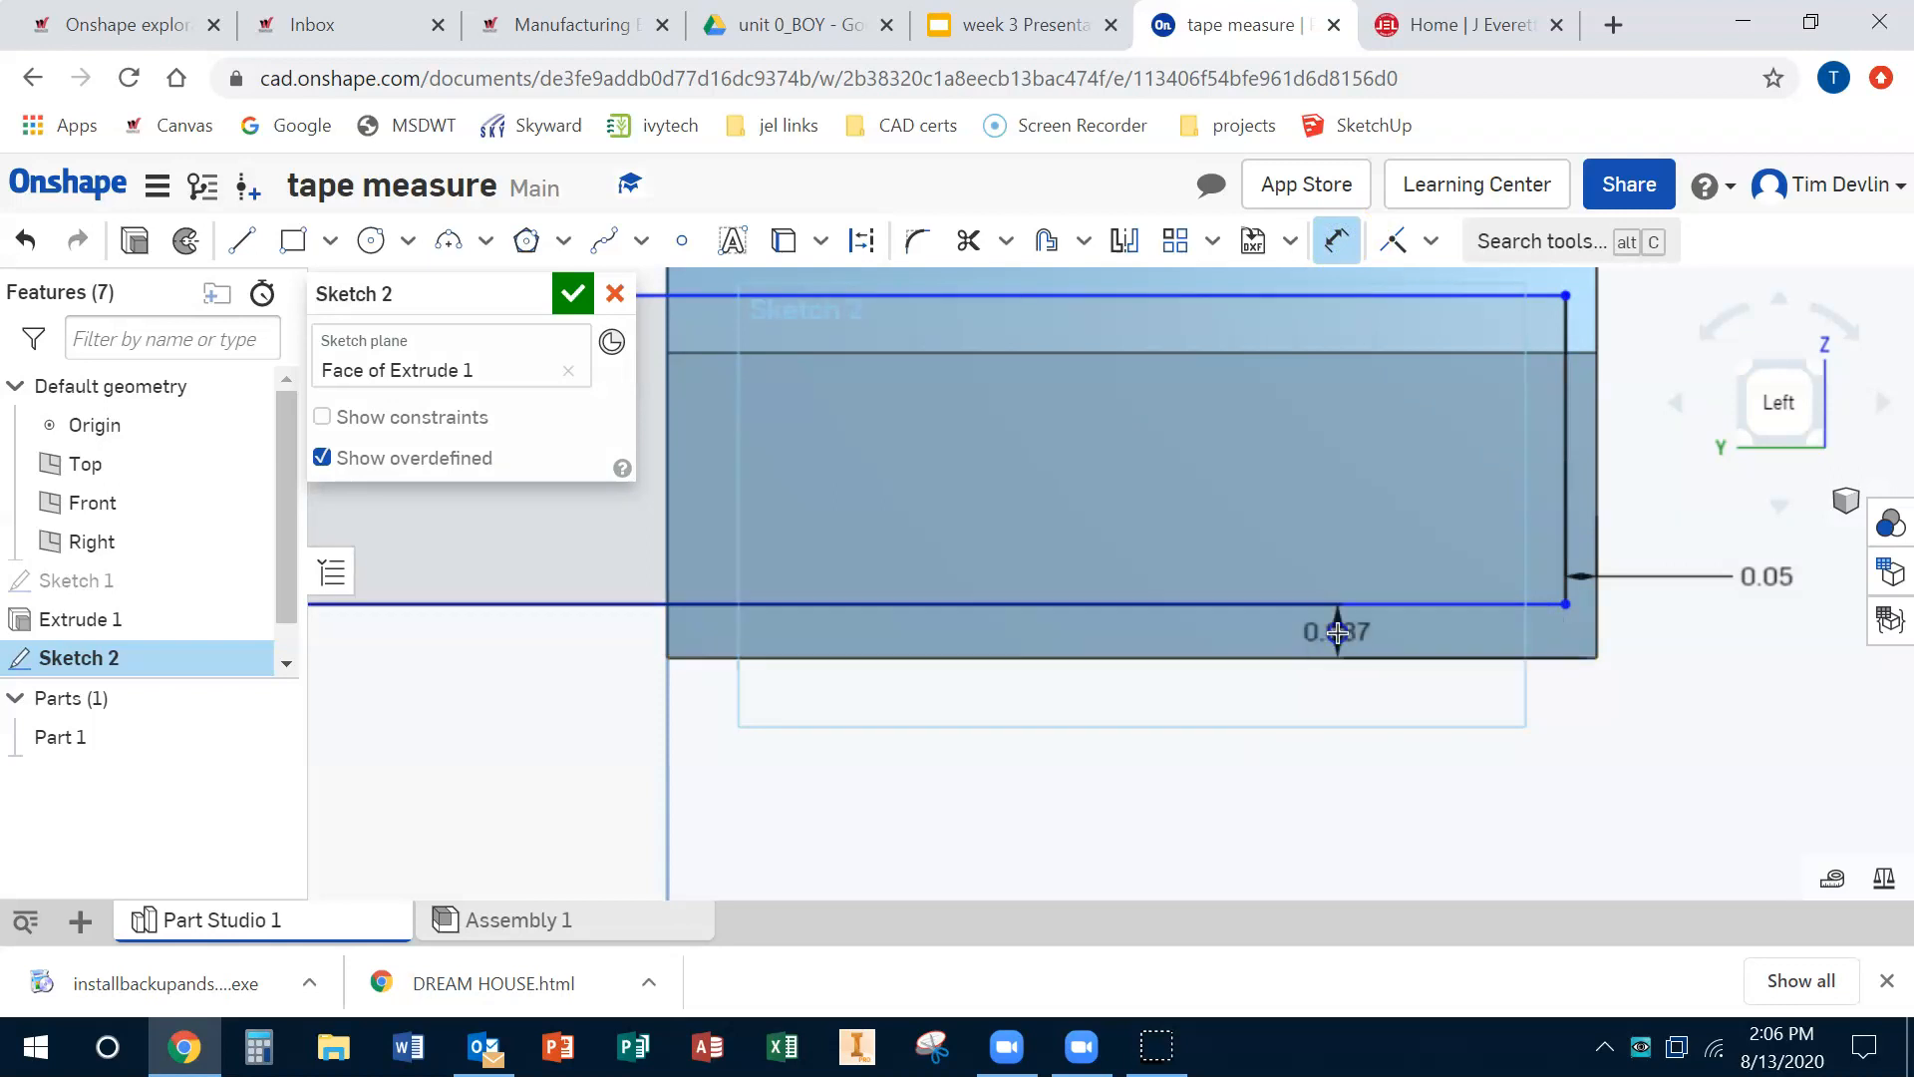
click(1366, 635)
key(BackSpace)
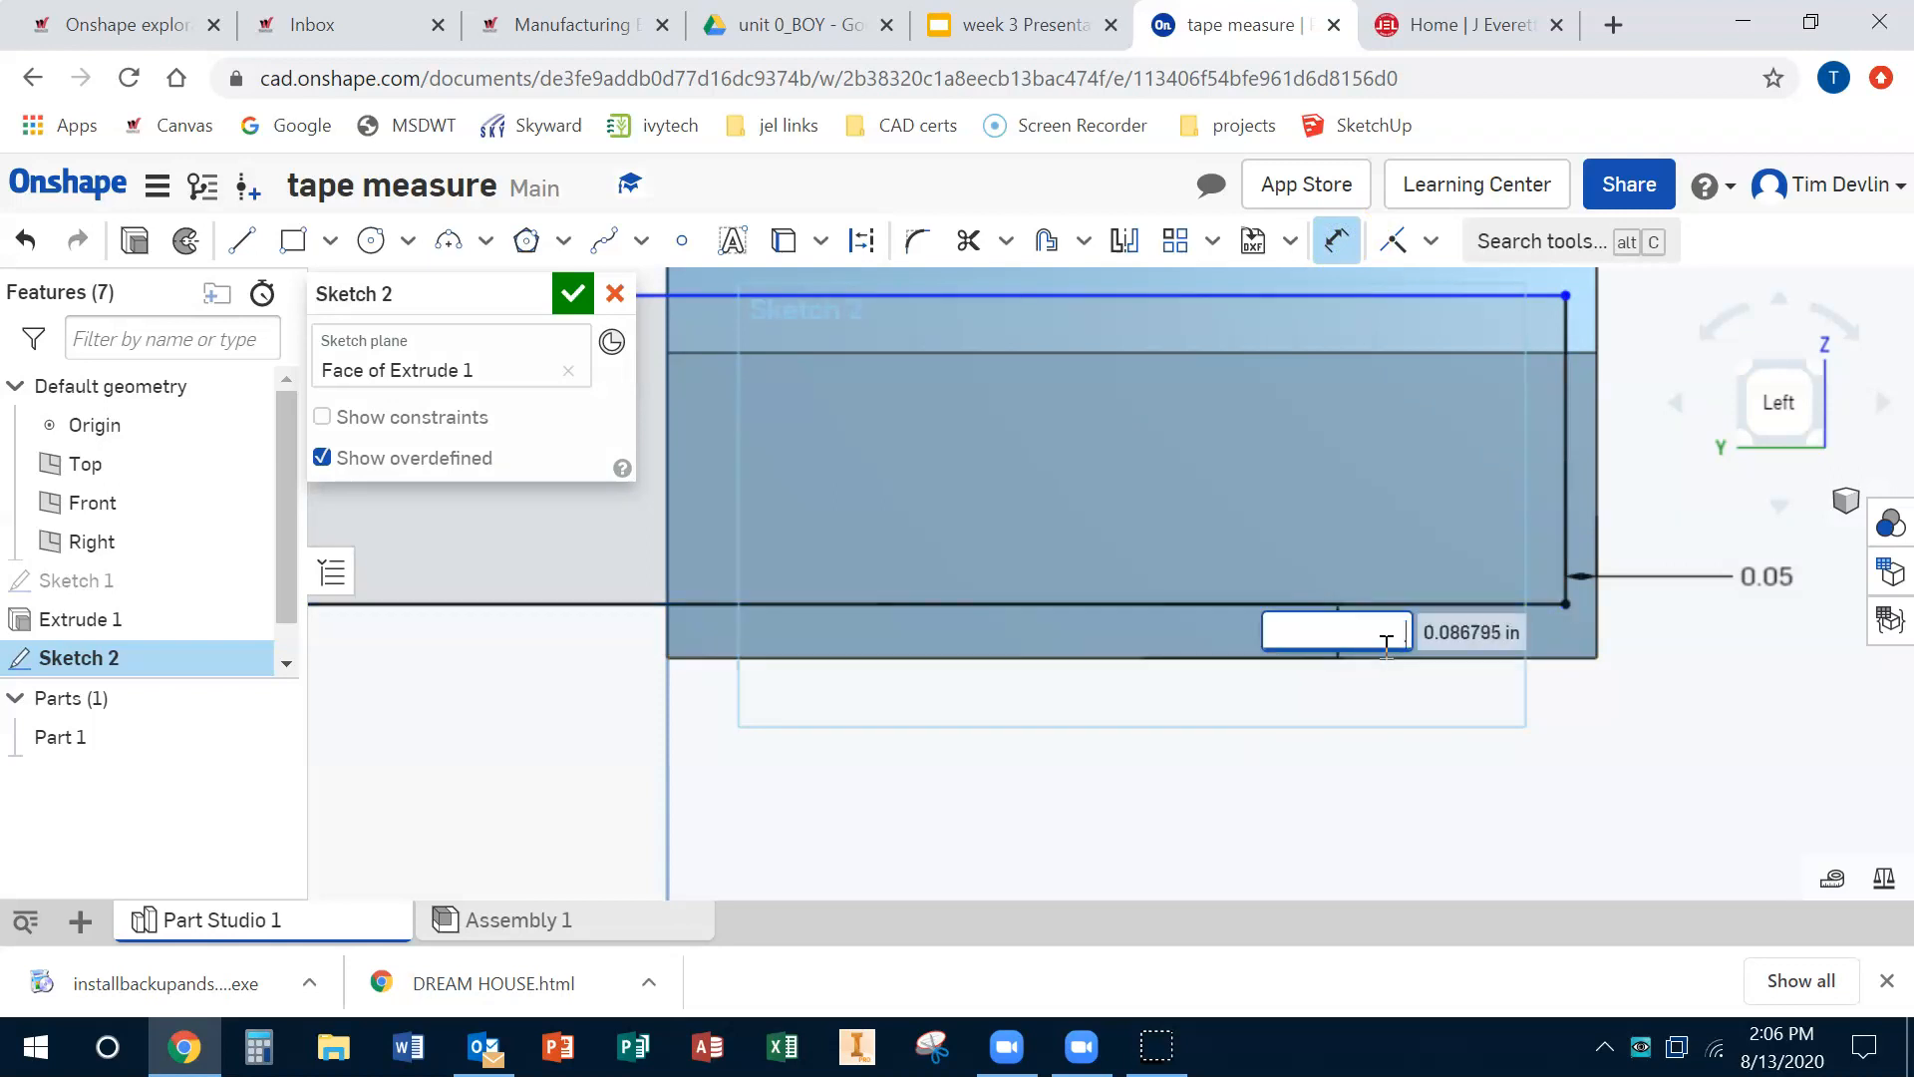
key(Return)
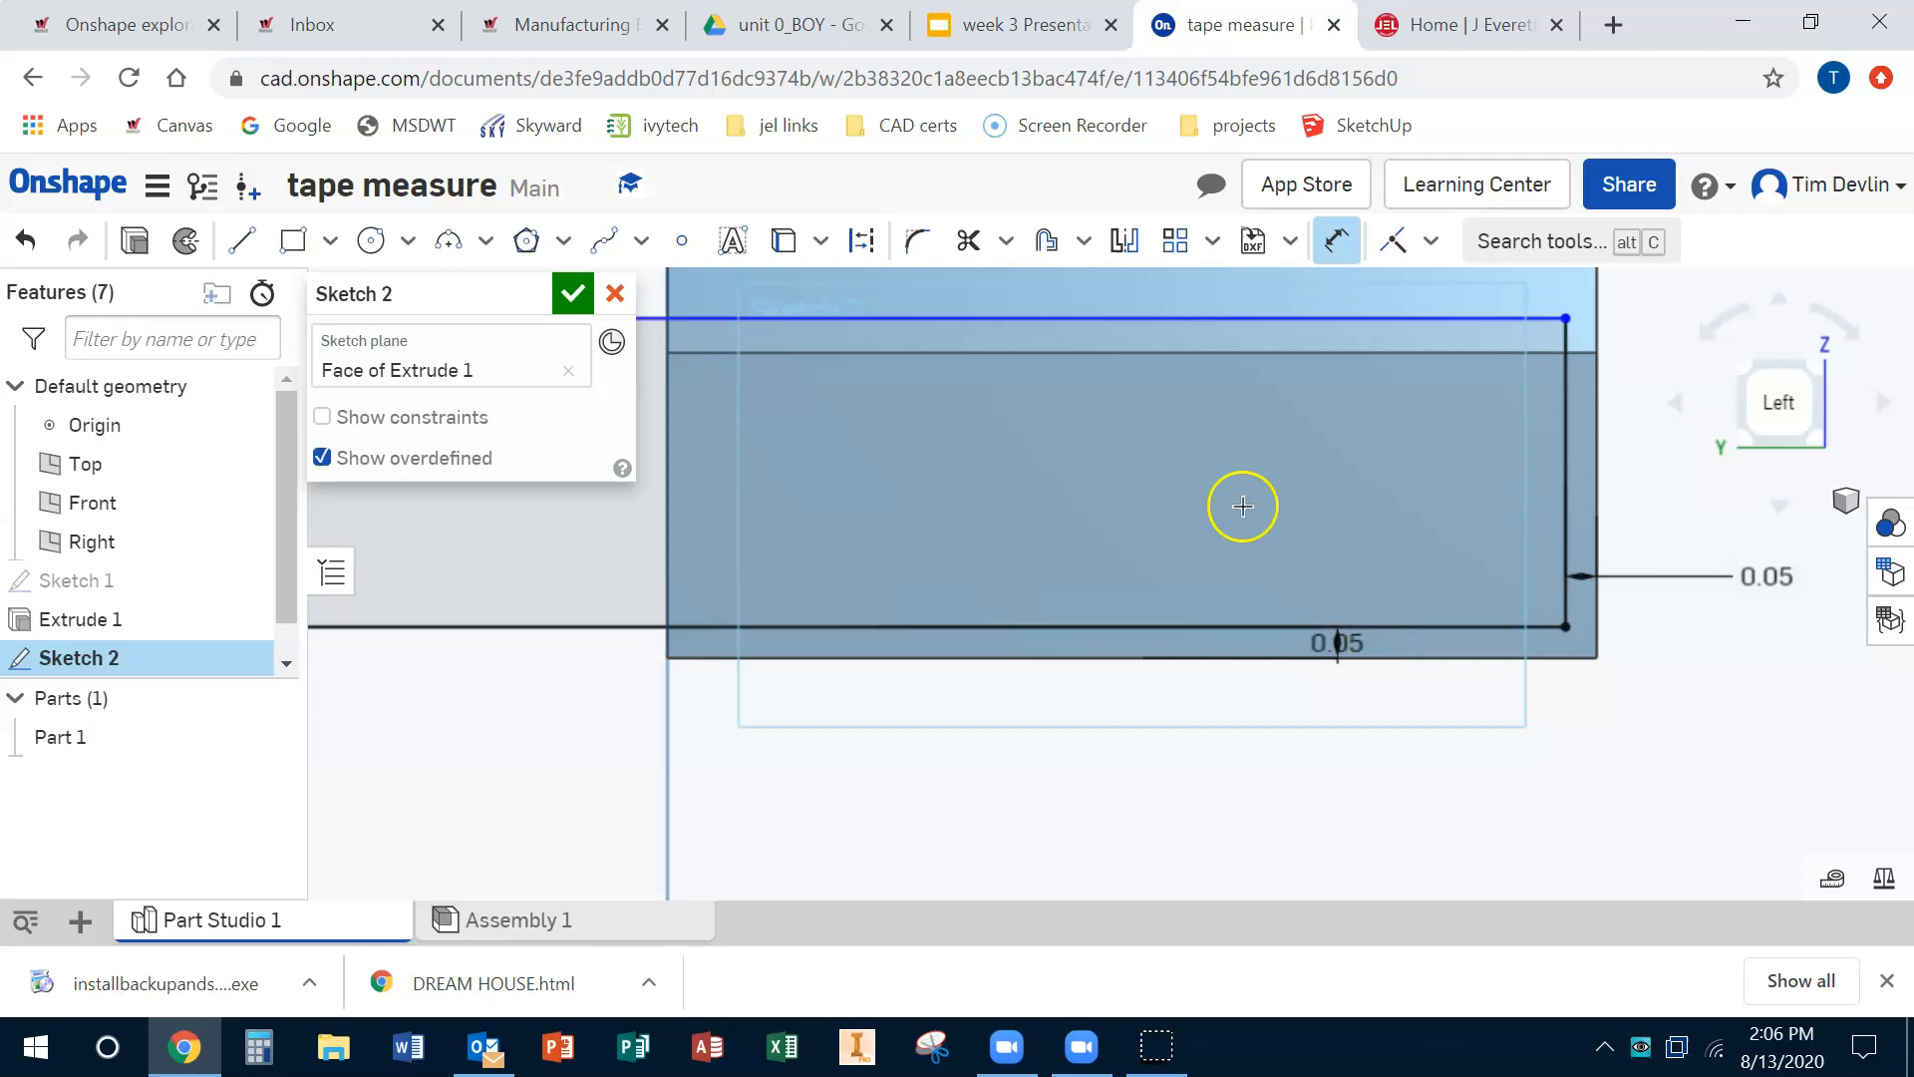
Step: Drag the rectangle's left corner onto the part's left edge
scroll(1243, 506, down, 4)
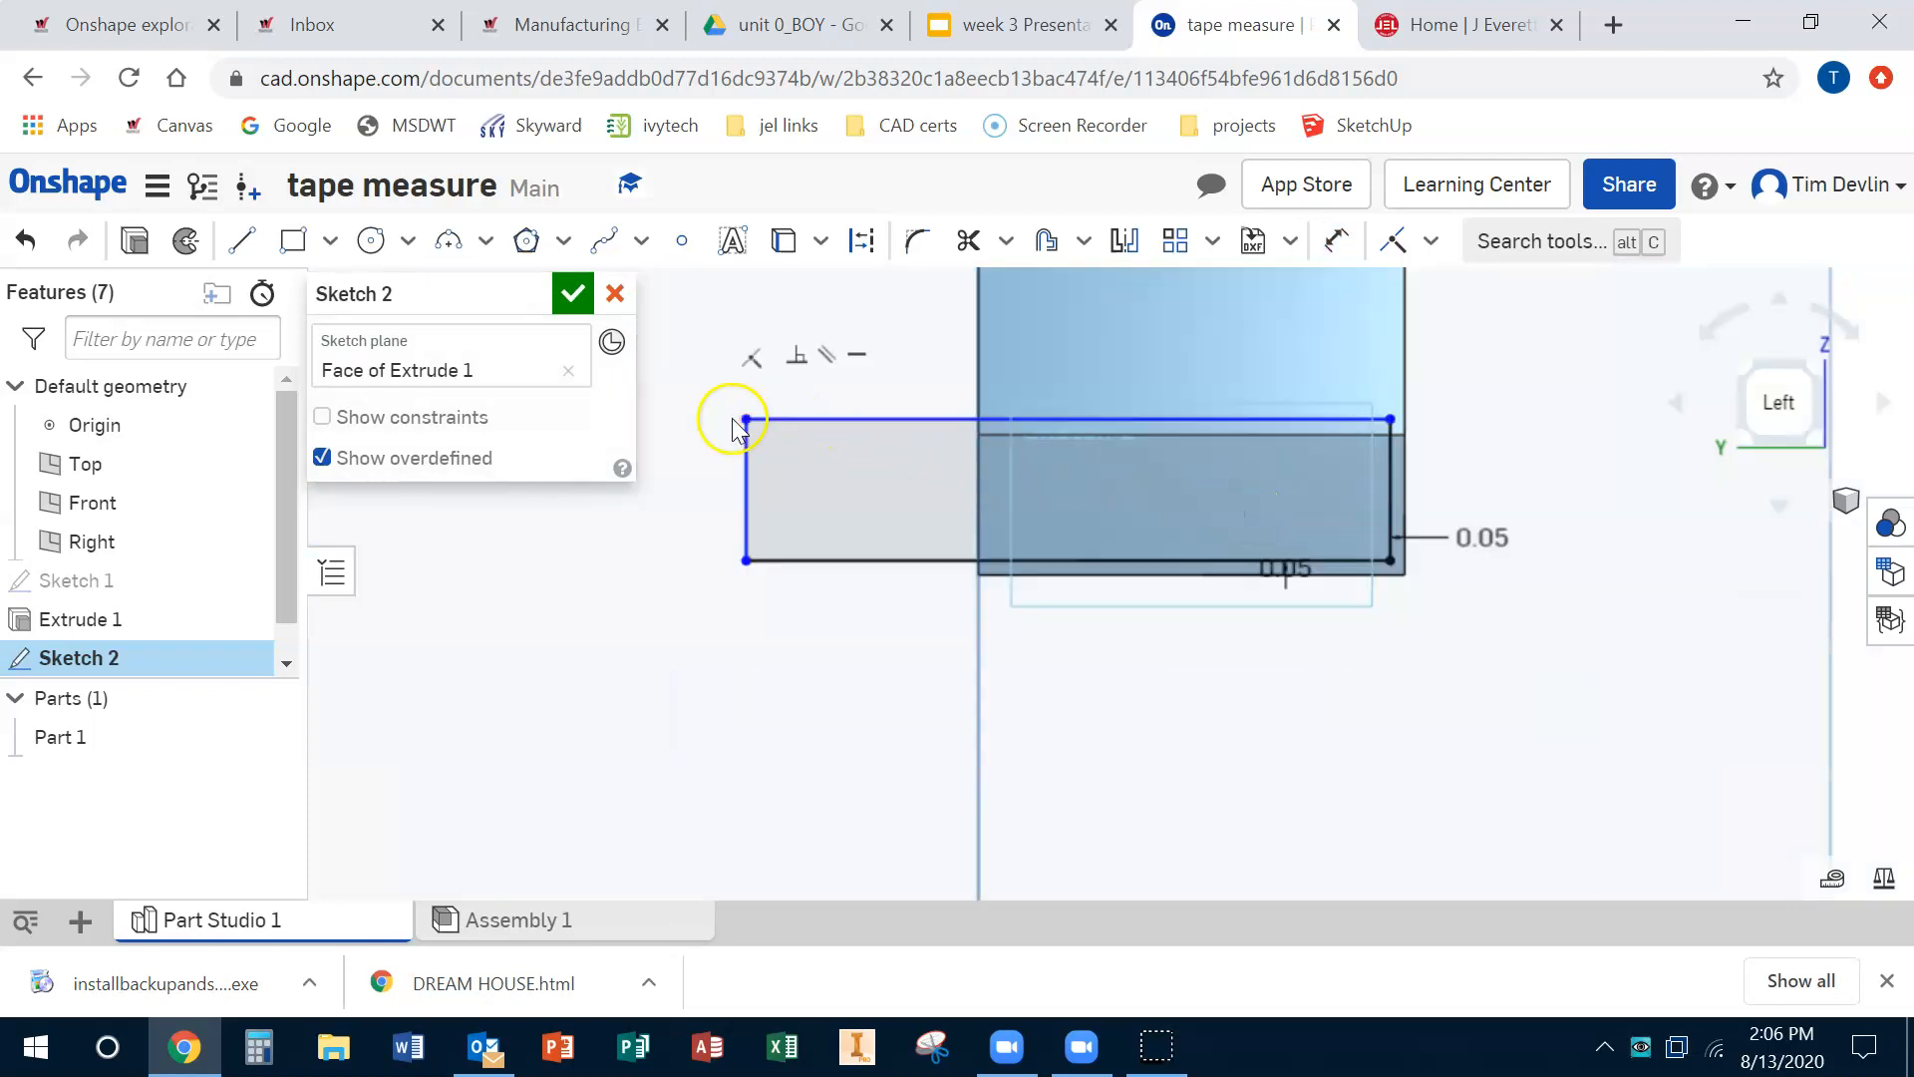
mouse_move(746, 418)
mouse_down()
mouse_move(1045, 501)
mouse_move(1026, 464)
mouse_up()
drag(1007, 453, 990, 449)
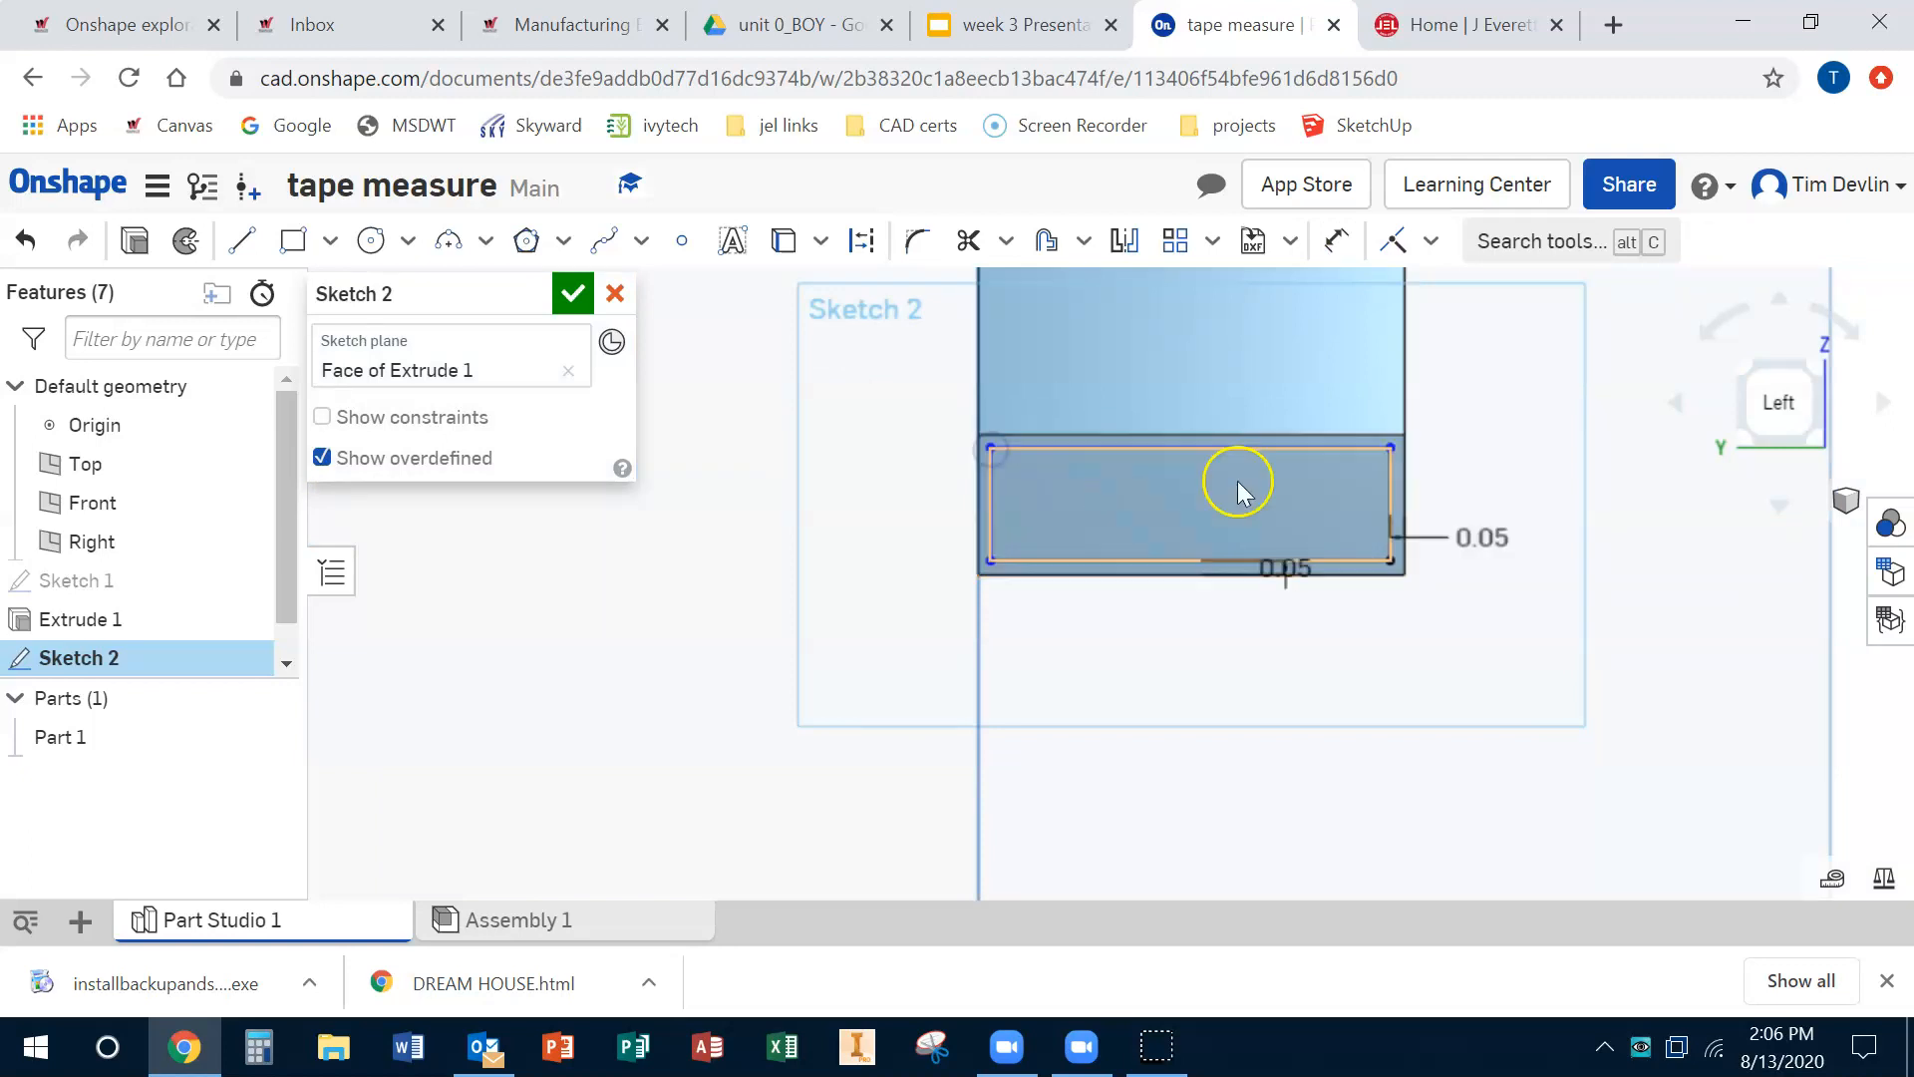
Step: Drag the rectangle's top edge down to form a thin strip, then finish the sketch
click(1264, 437)
drag(1260, 445, 1265, 516)
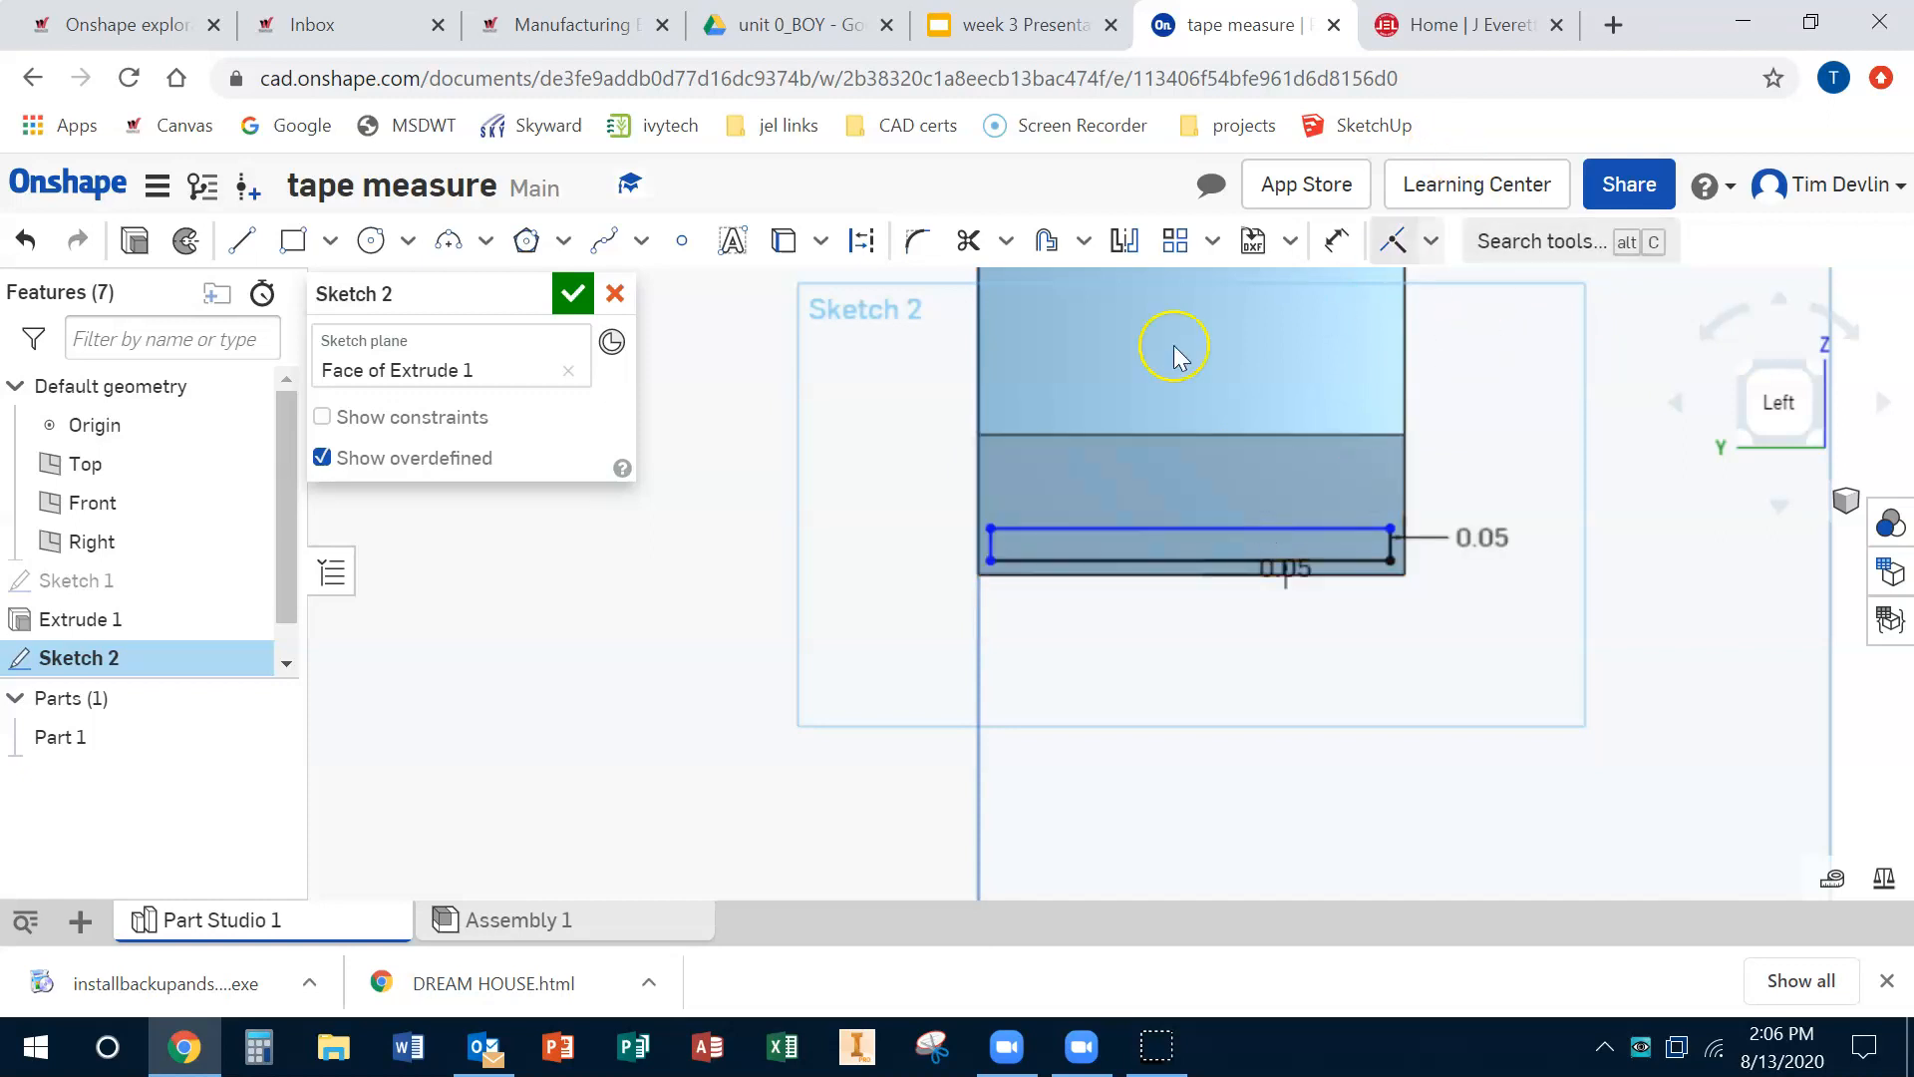
click(574, 295)
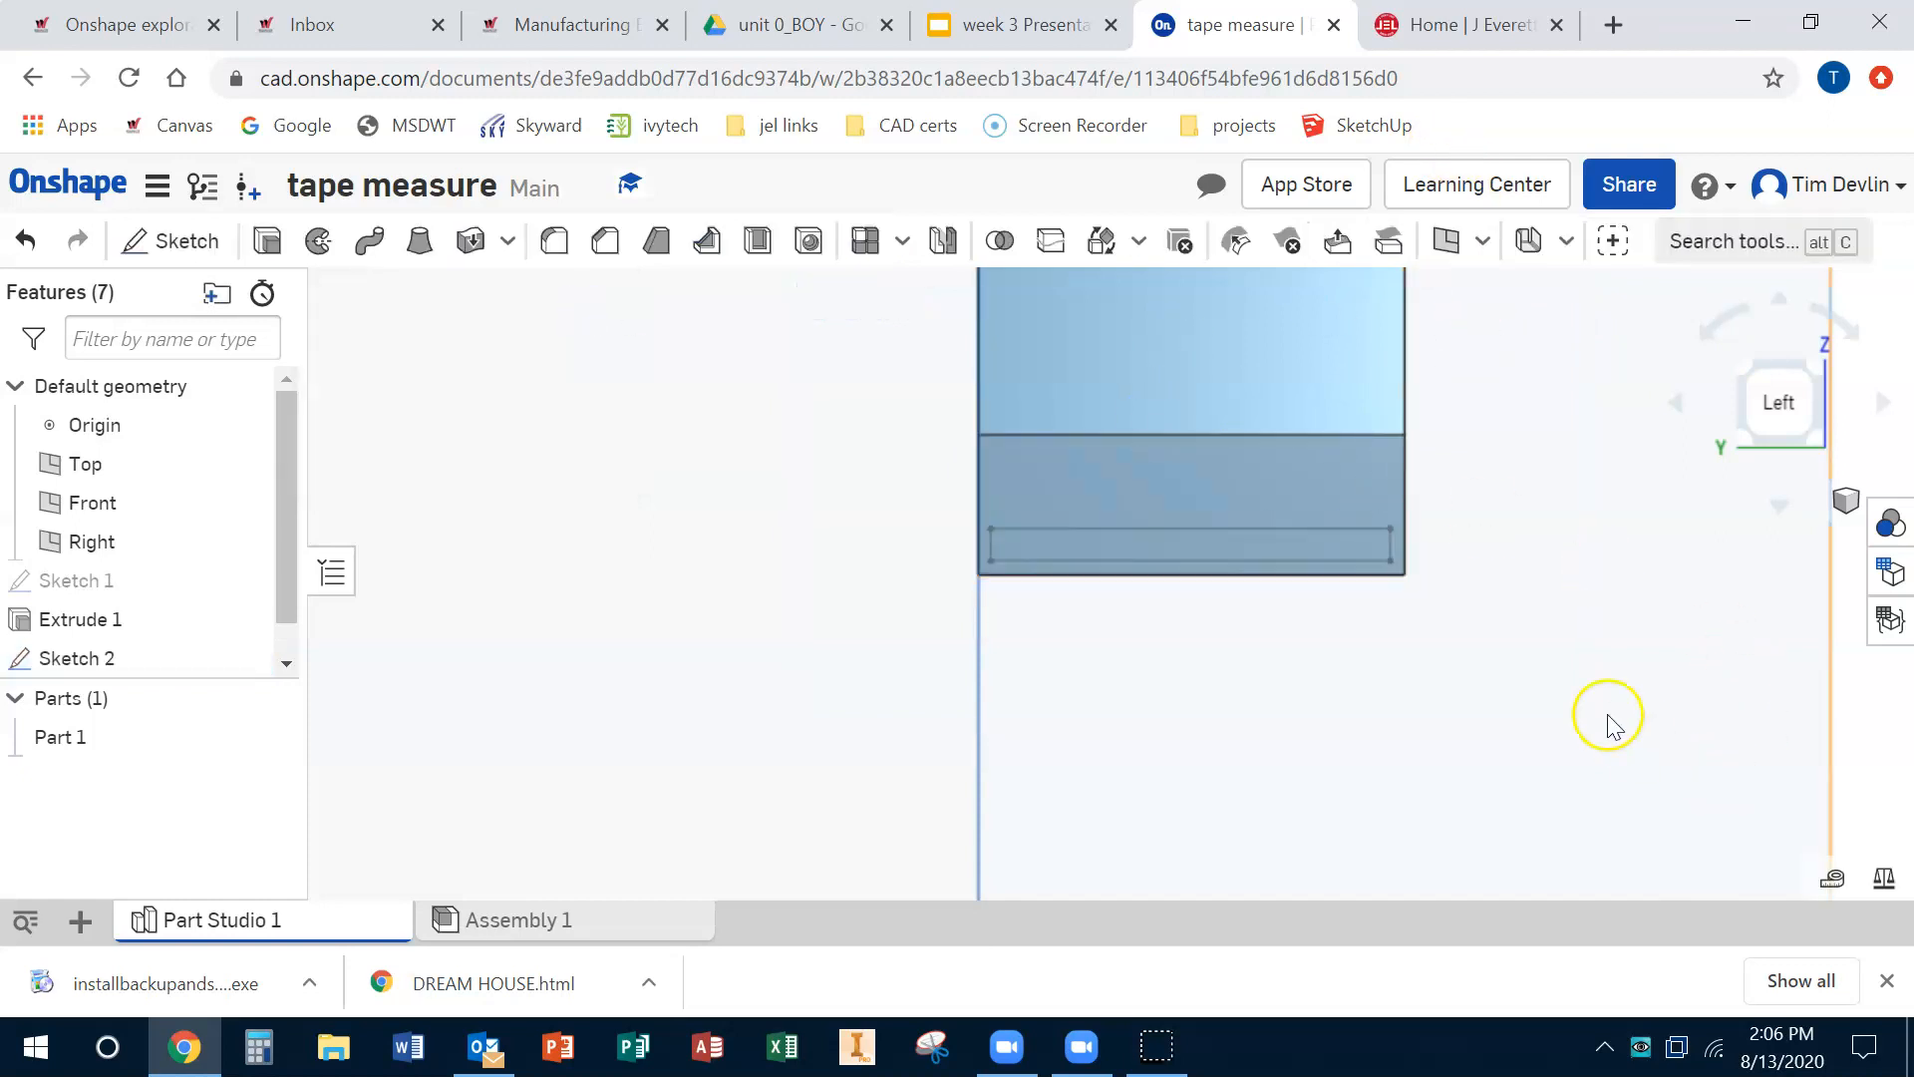
Step: Extrude the thin strip region as a Remove cut into the body, 3.02 in deep
click(1107, 555)
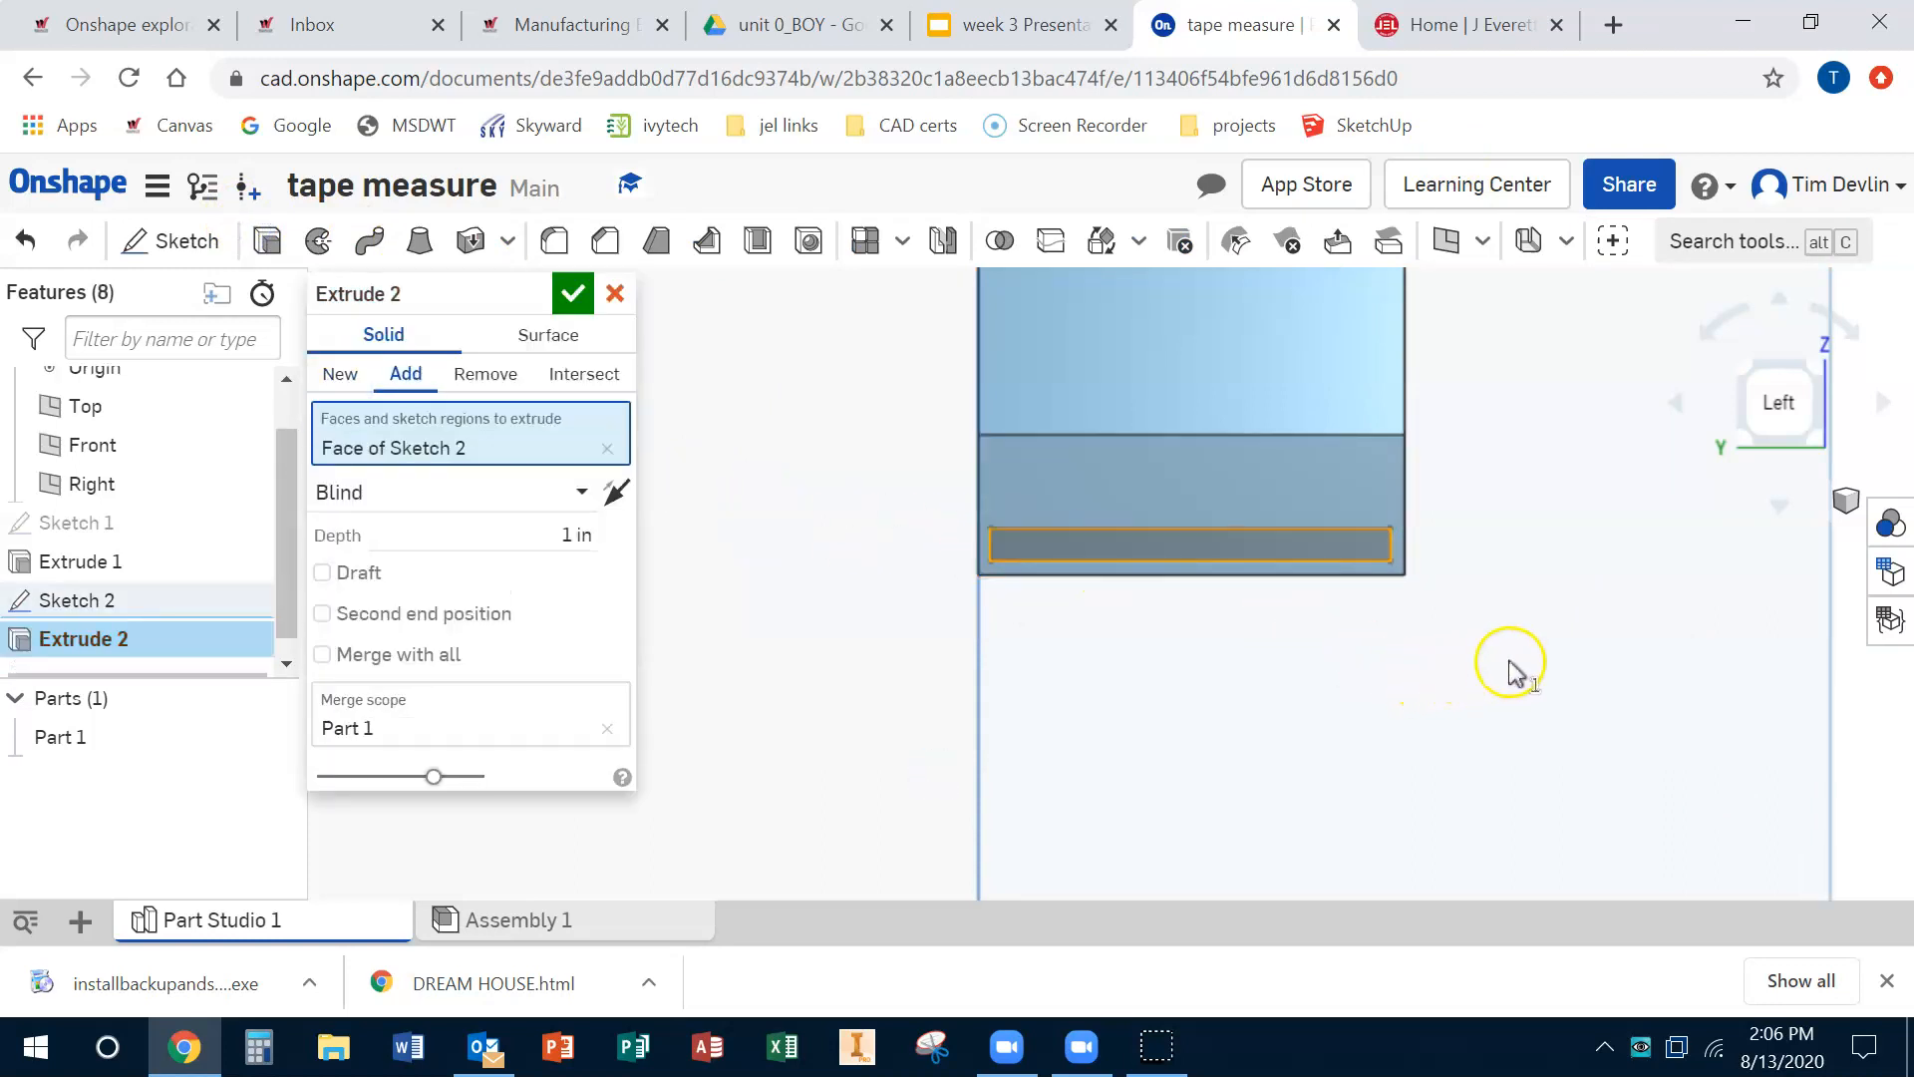
right_drag(1493, 695, 1258, 703)
scroll(1256, 702, down, 6)
drag(1080, 703, 671, 768)
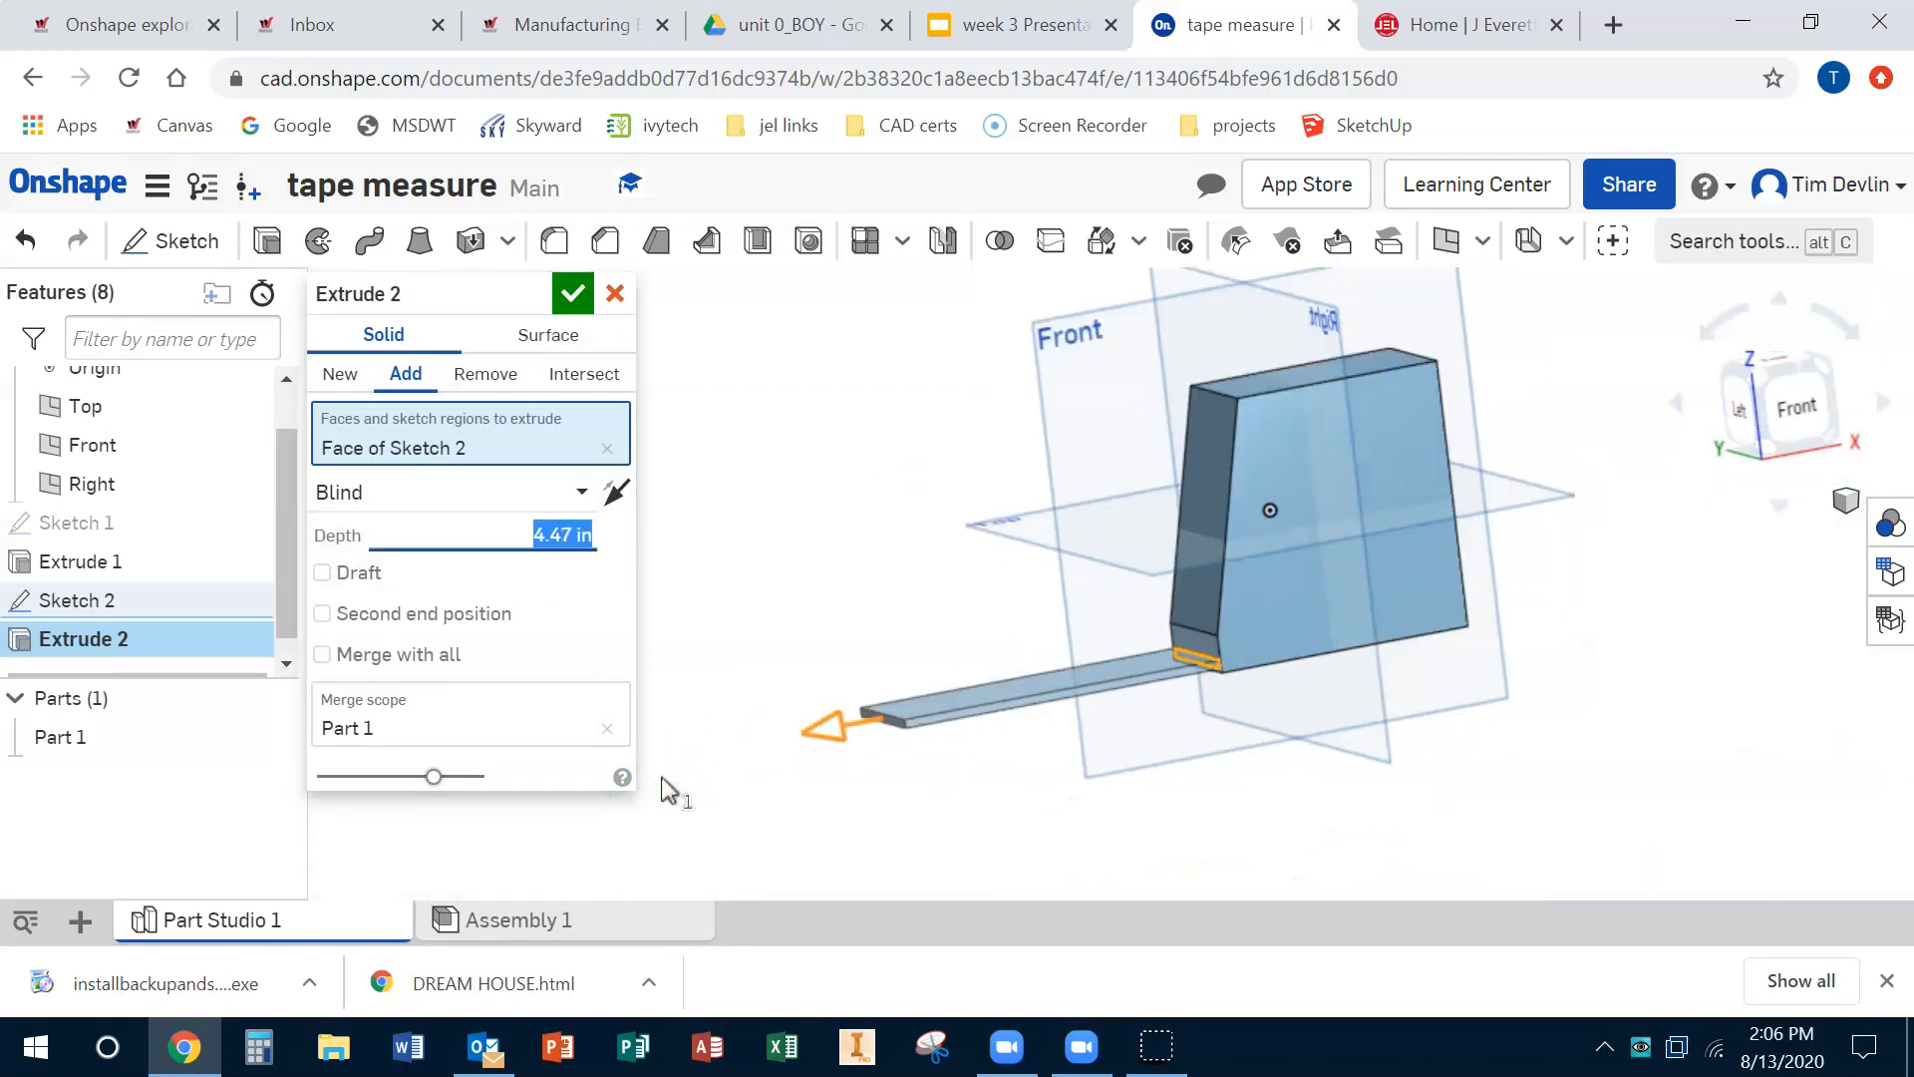
click(475, 383)
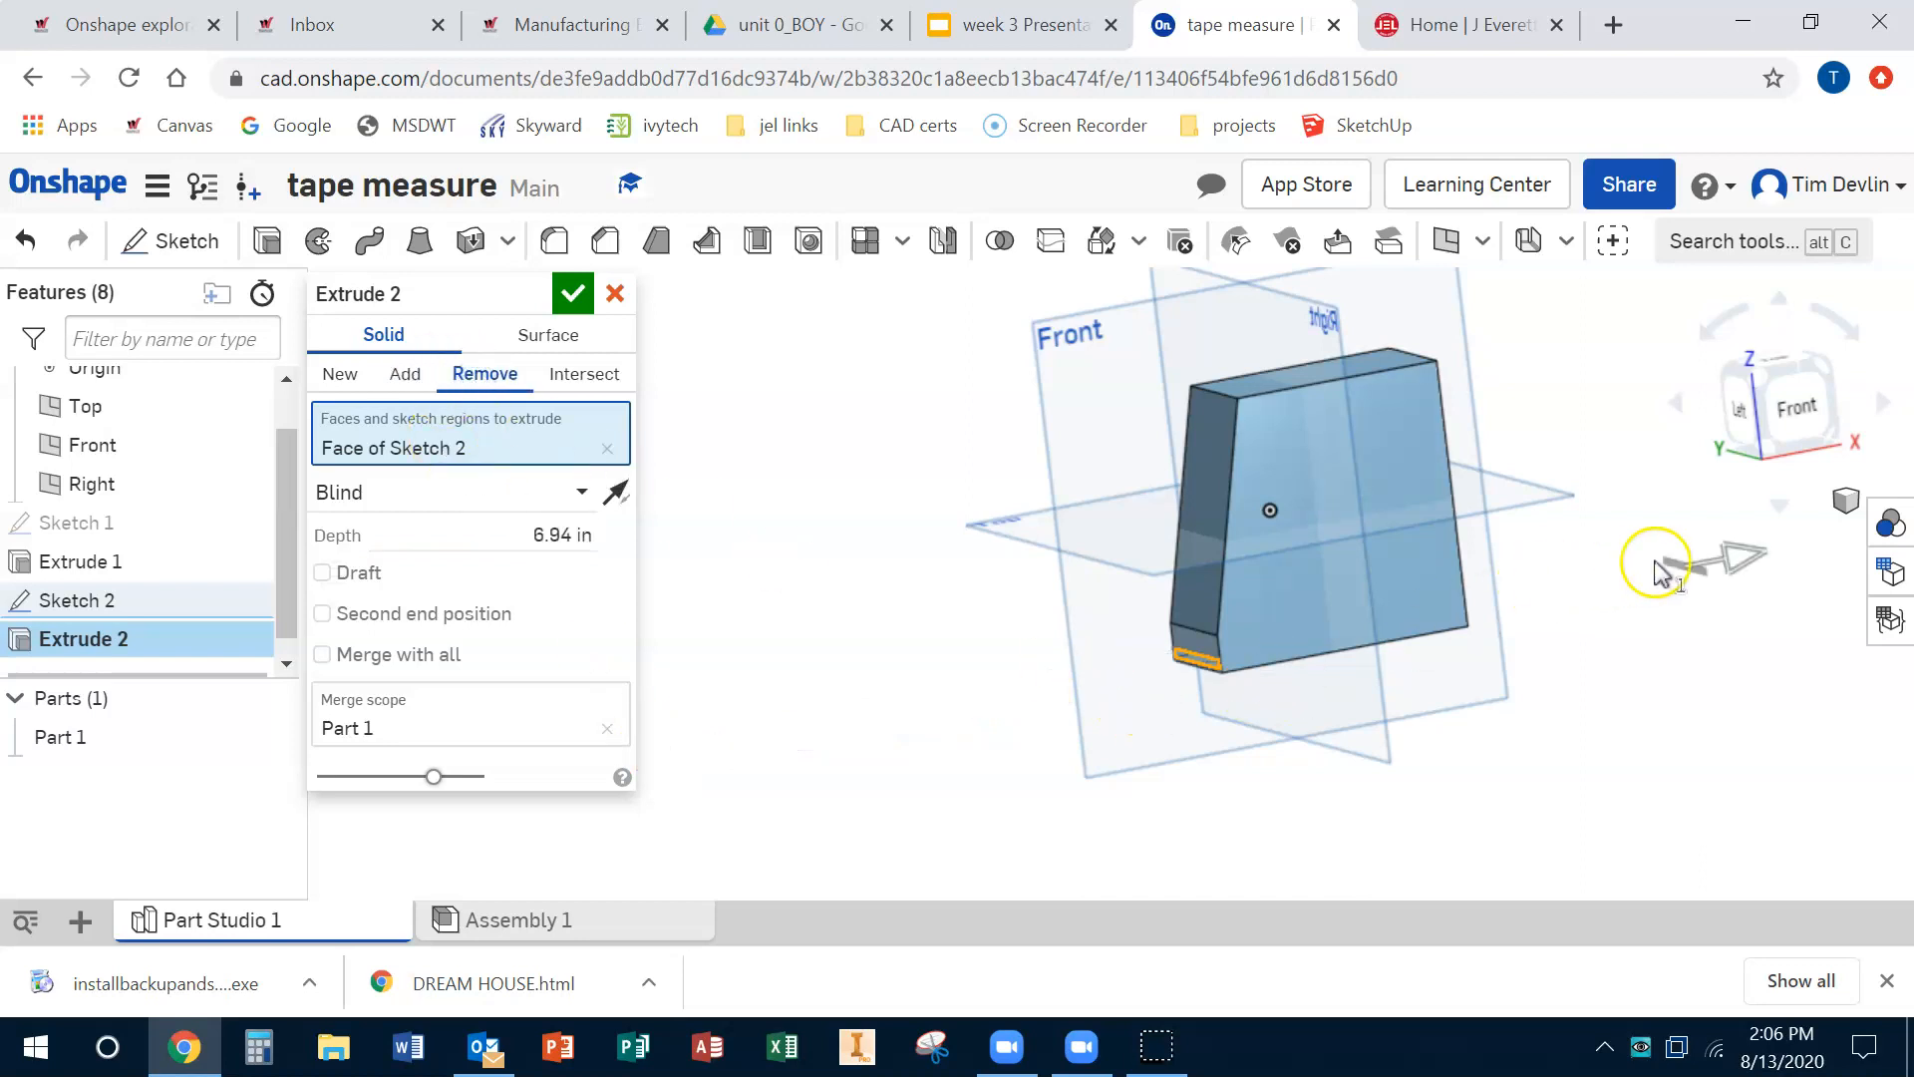
drag(1713, 570, 1448, 605)
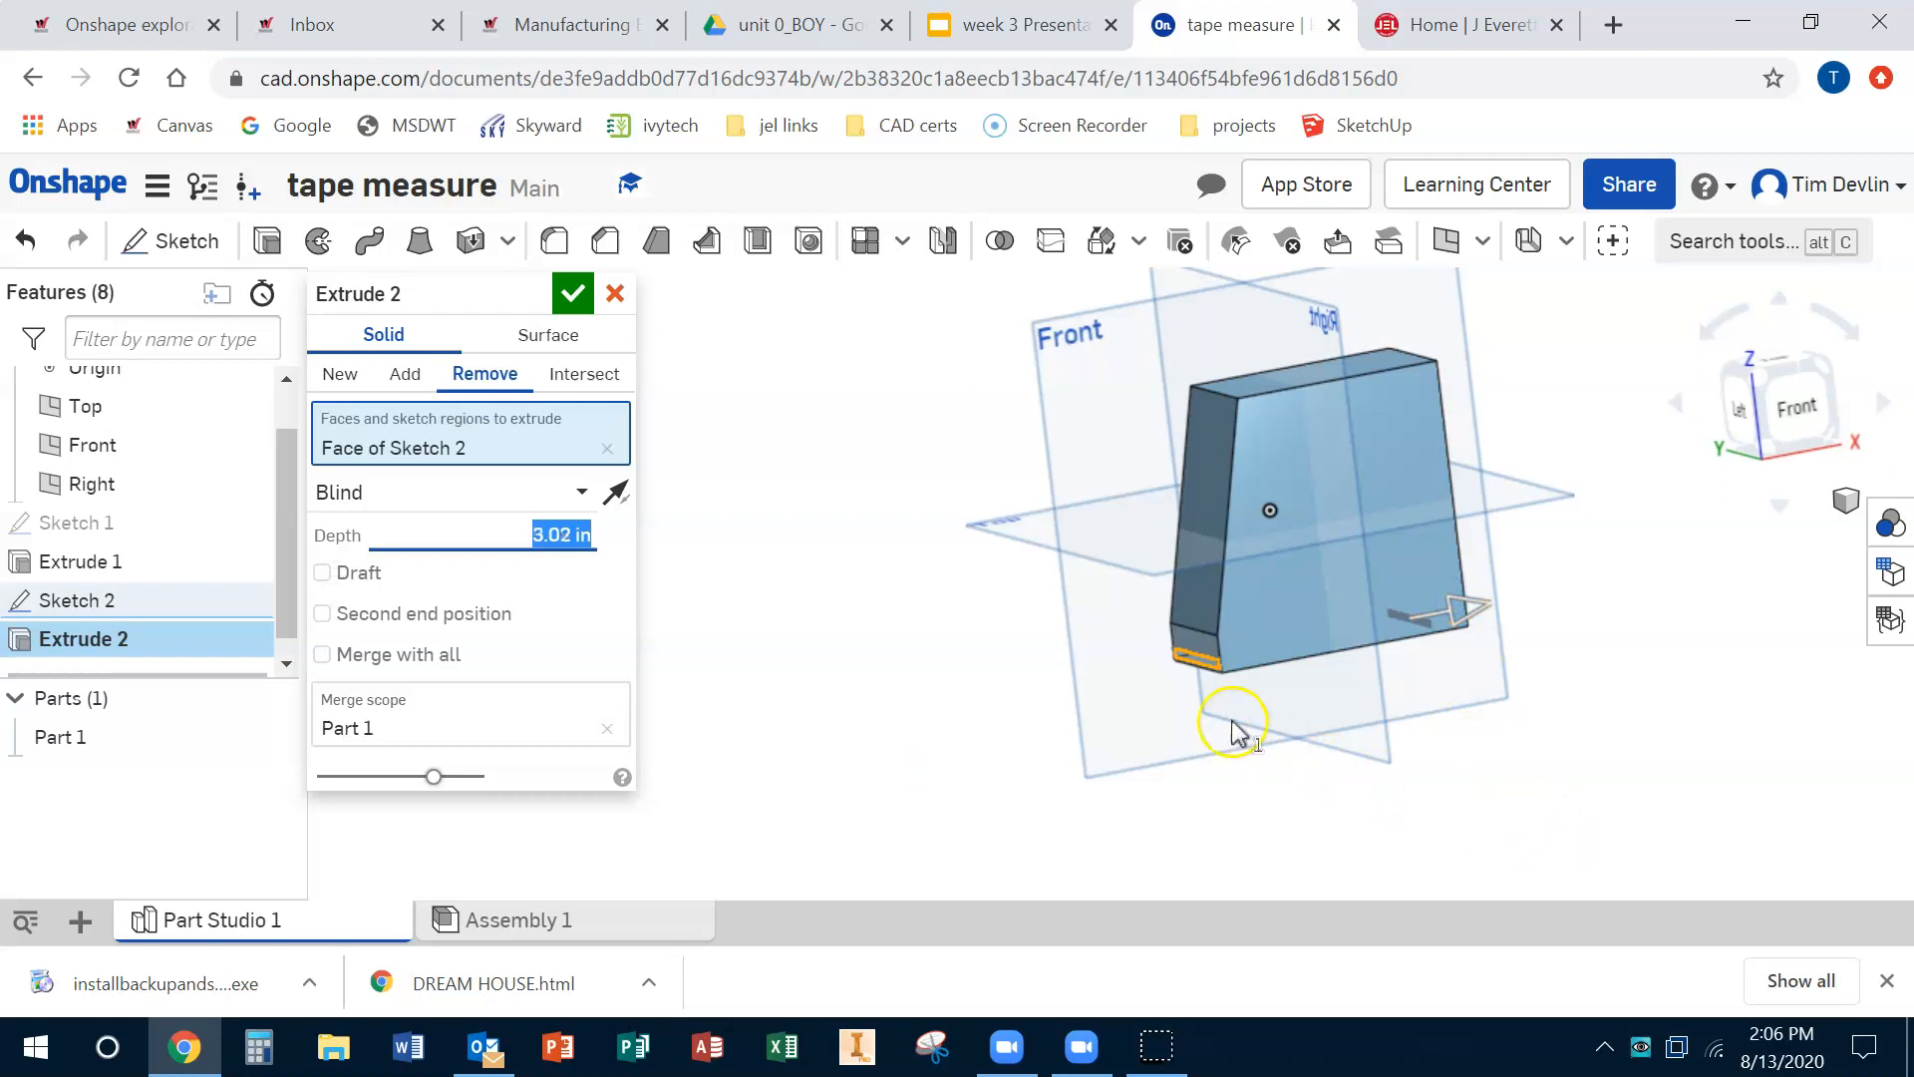
click(573, 295)
Step: Sketch a closed trapezoid on the body's front face, with a bottom edge about 0.9 in, and finish the sketch
right_drag(1235, 738, 1309, 643)
scroll(1216, 654, down, 4)
scroll(1244, 655, up, 8)
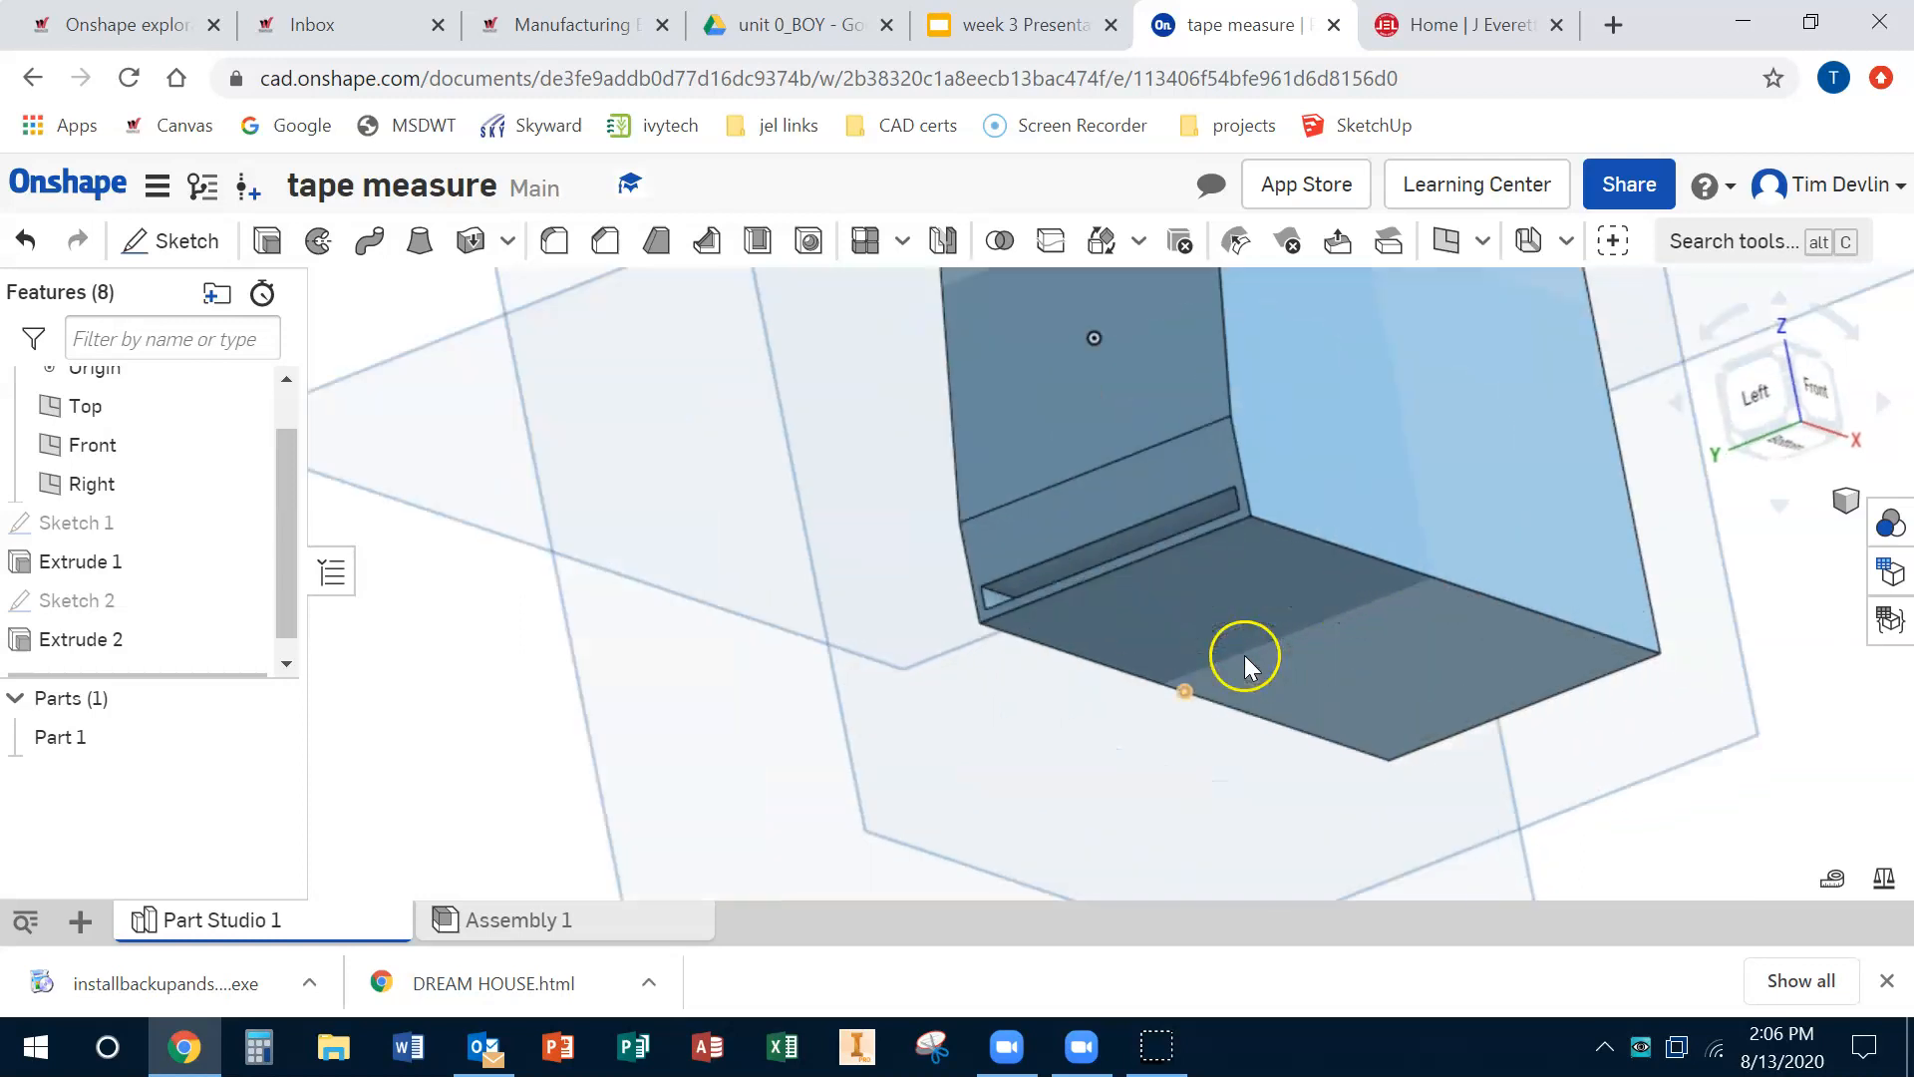
mouse_move(1218, 590)
right_down()
mouse_move(1330, 624)
mouse_move(1270, 596)
mouse_move(1205, 649)
right_up()
scroll(1206, 650, up, 2)
scroll(1206, 653, down, 10)
click(1800, 410)
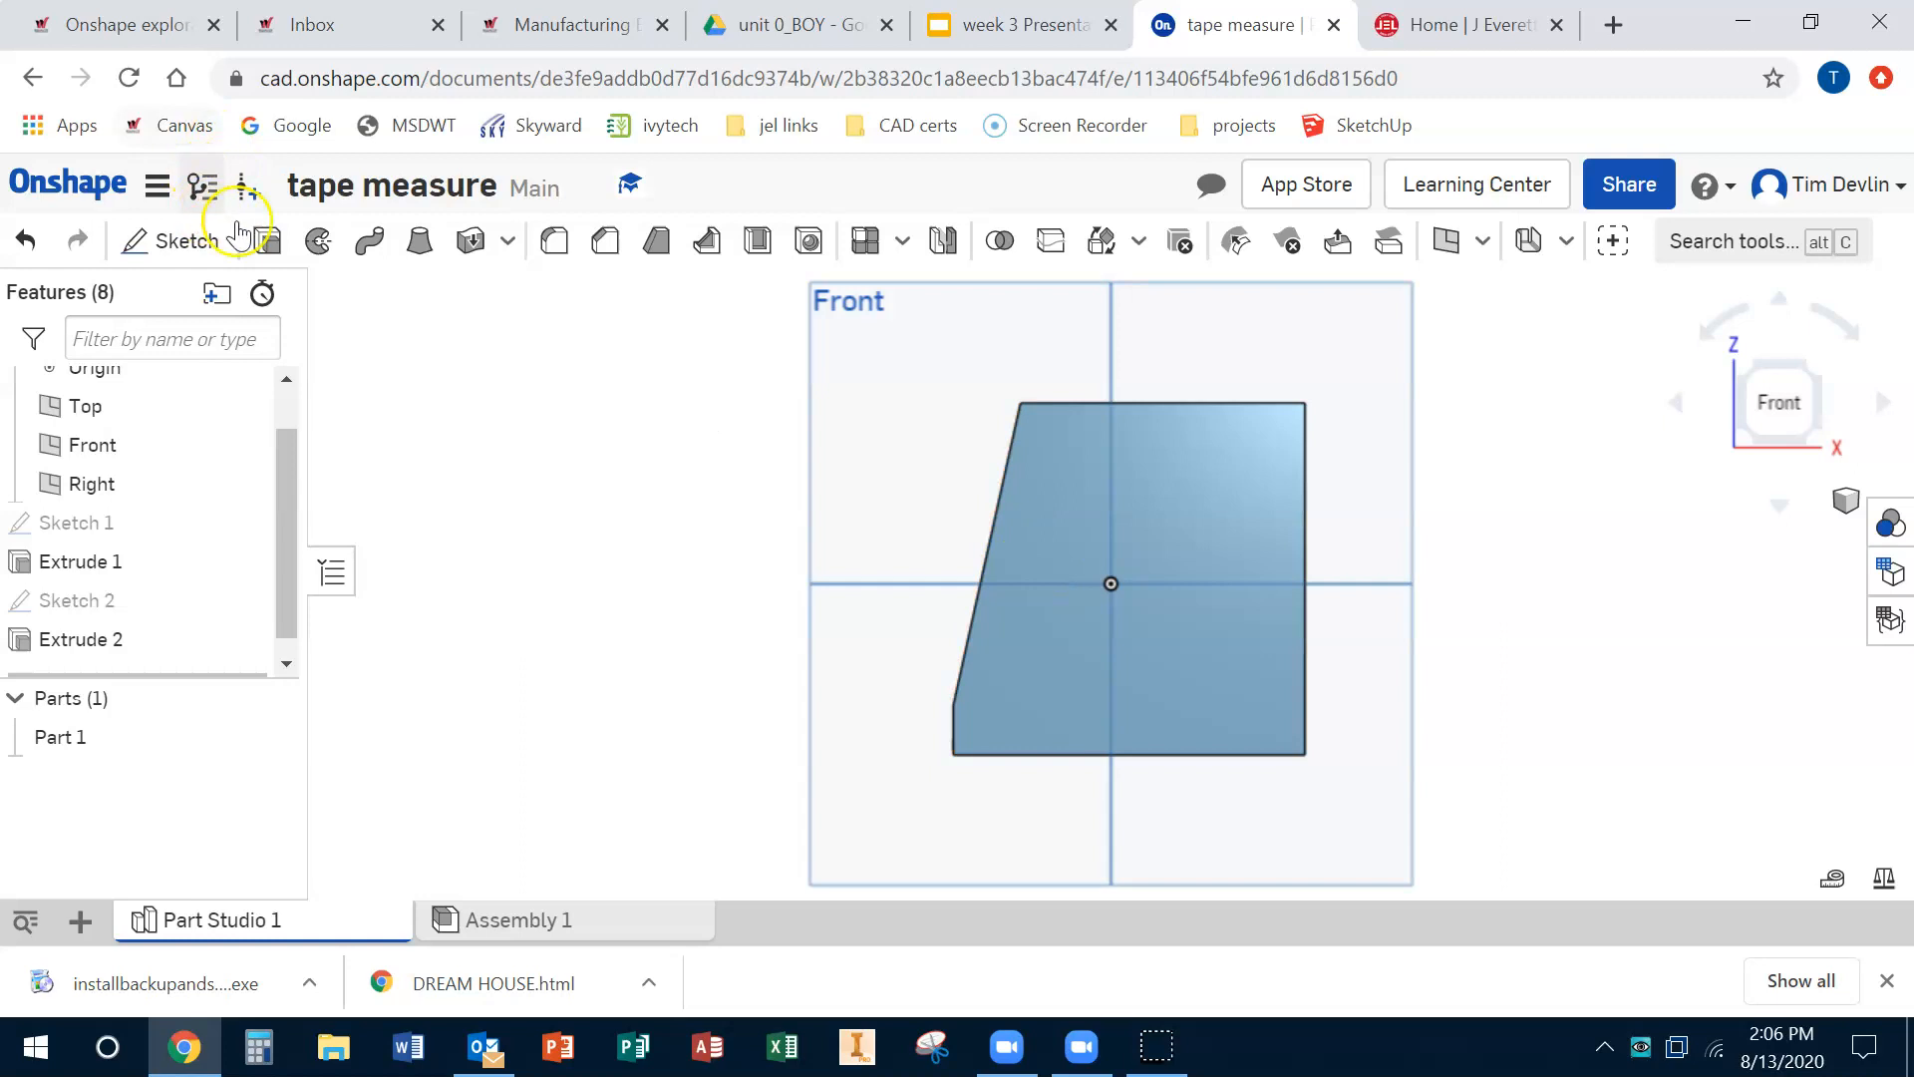
click(186, 240)
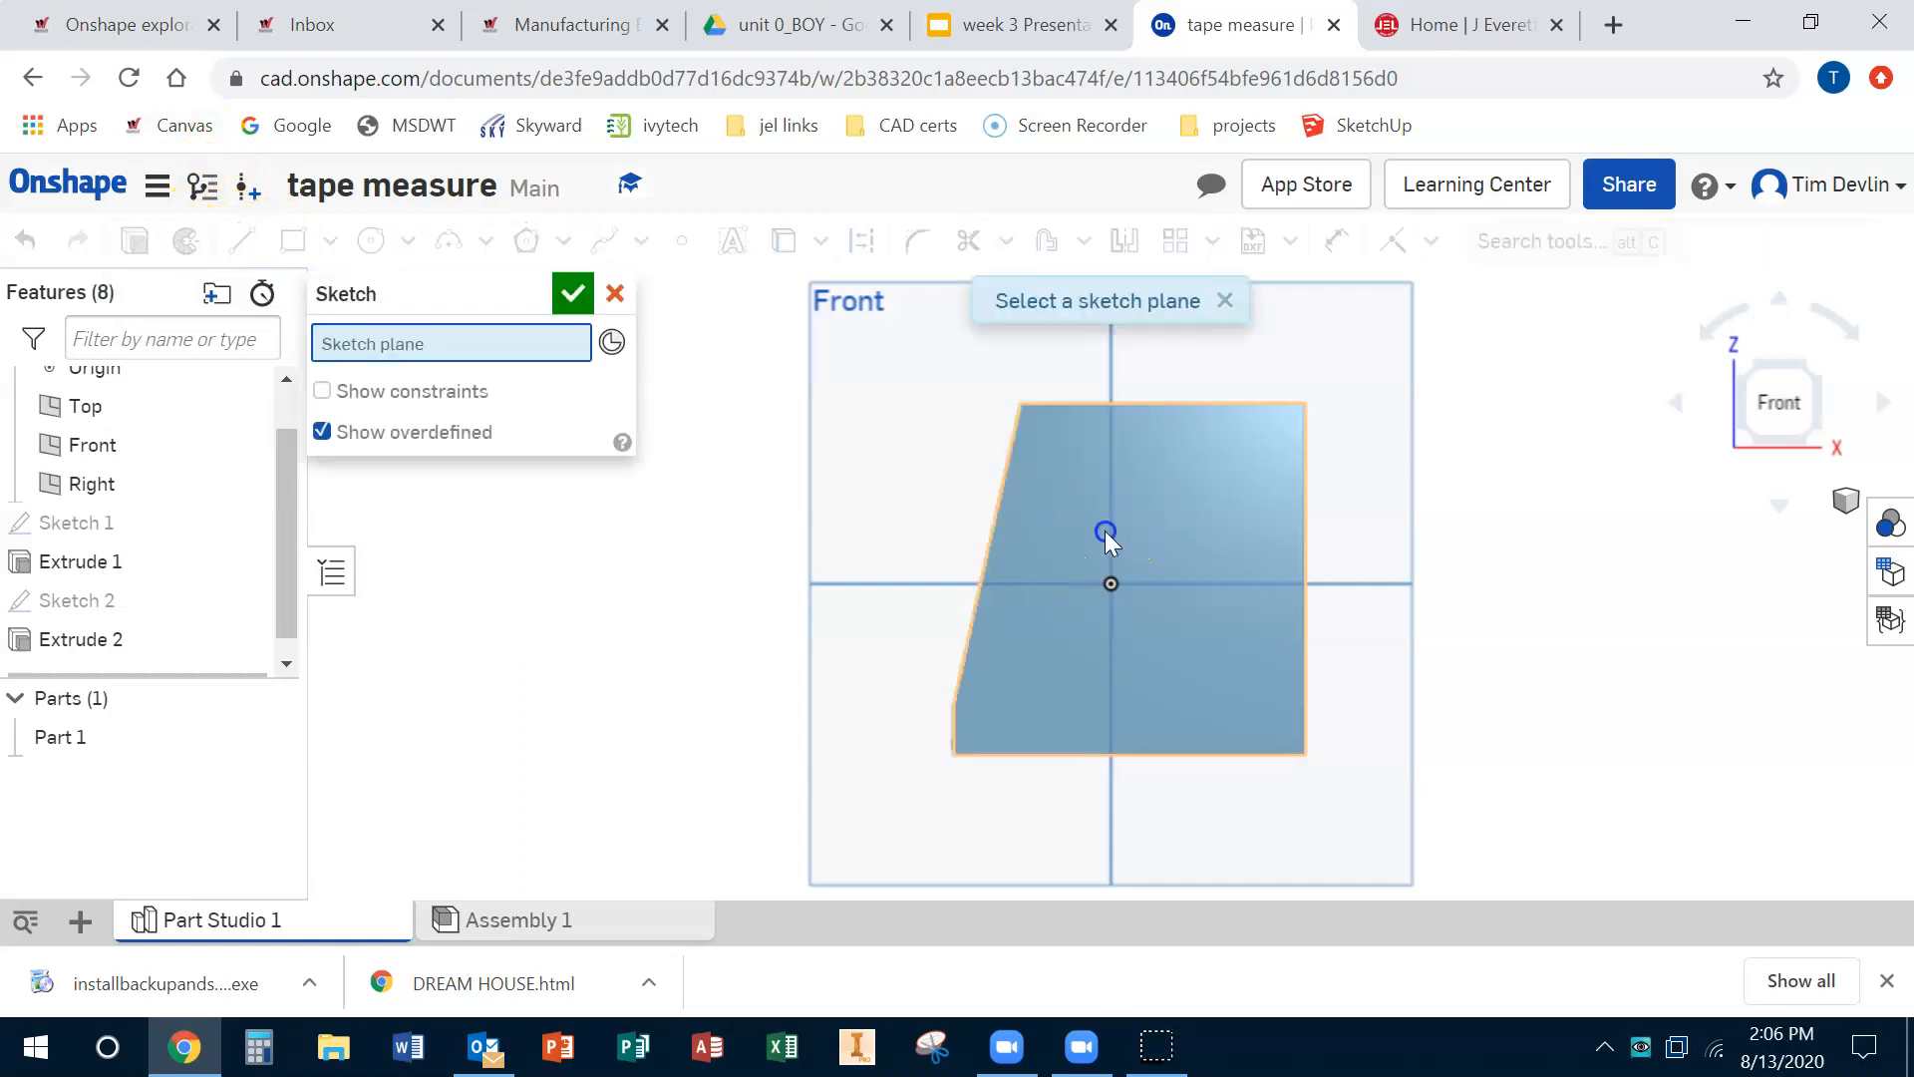
click(1104, 531)
click(243, 250)
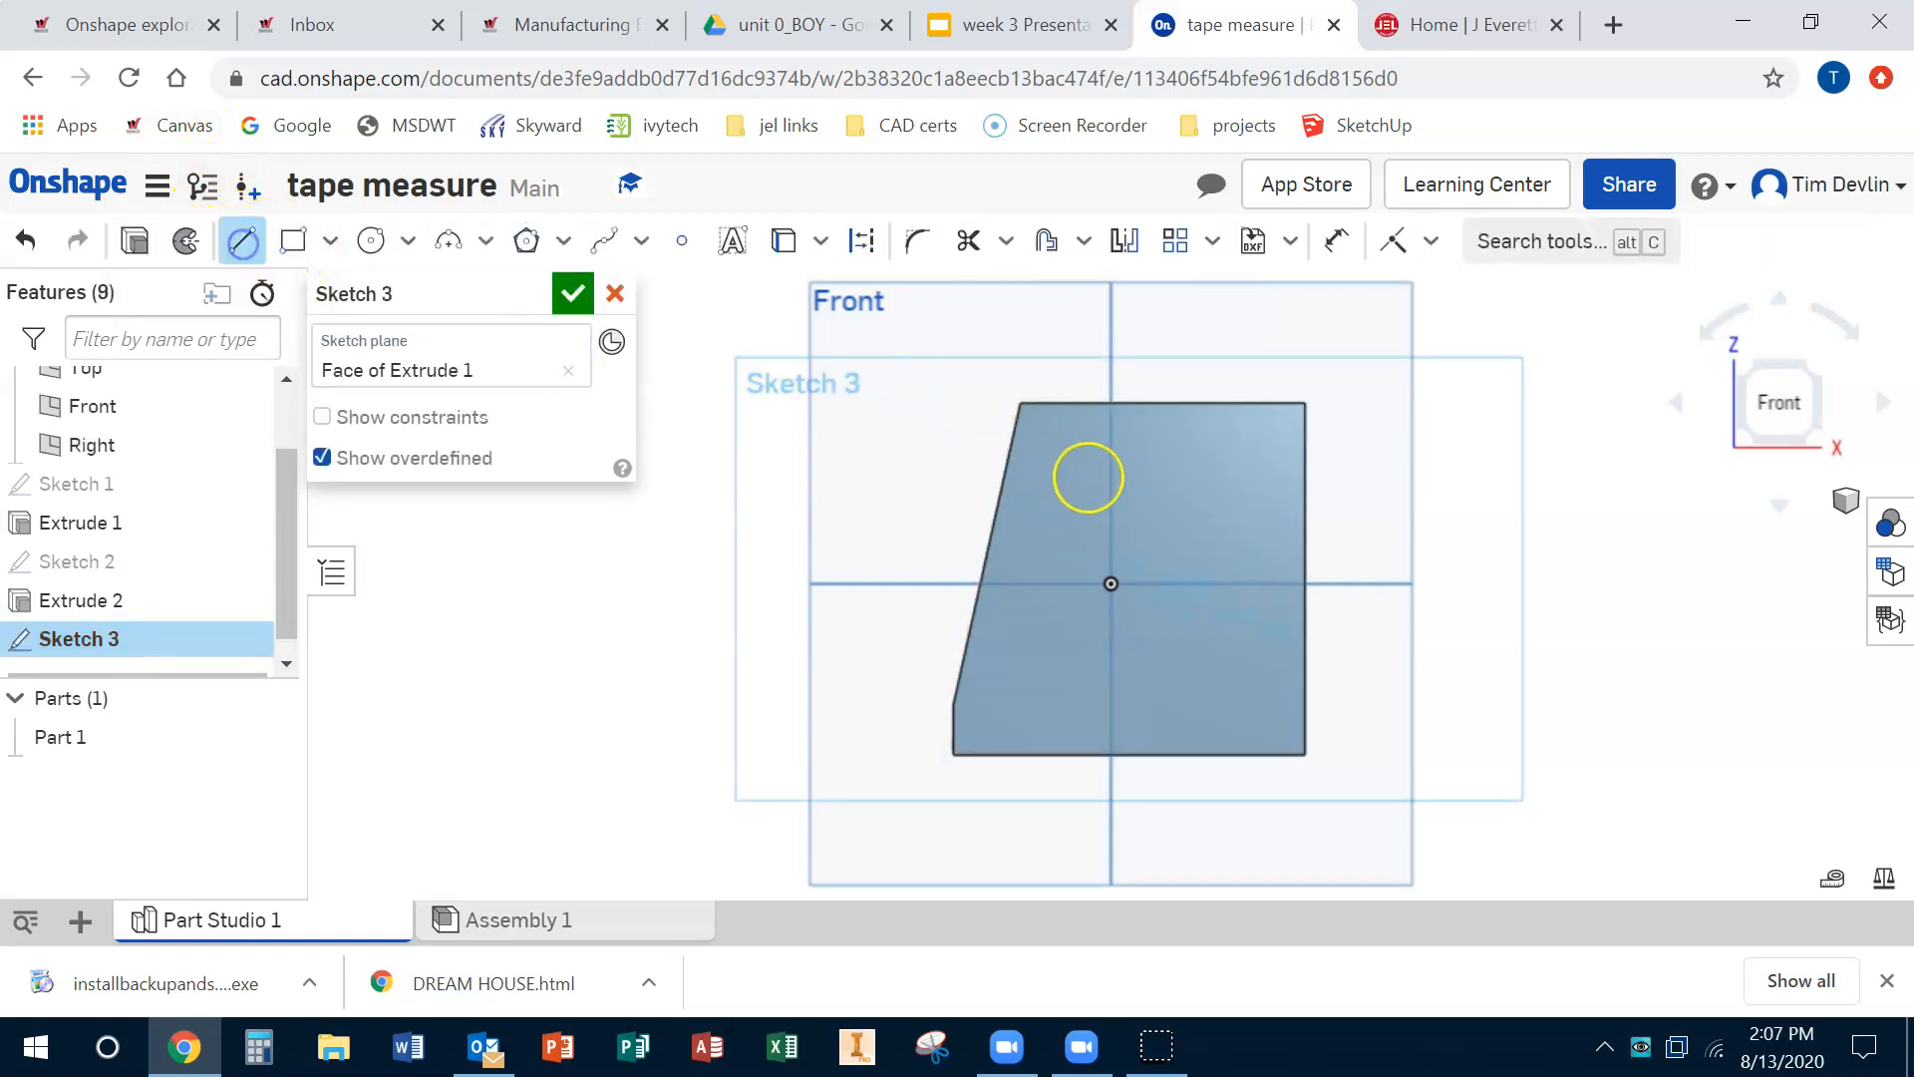
drag(1065, 456, 1253, 455)
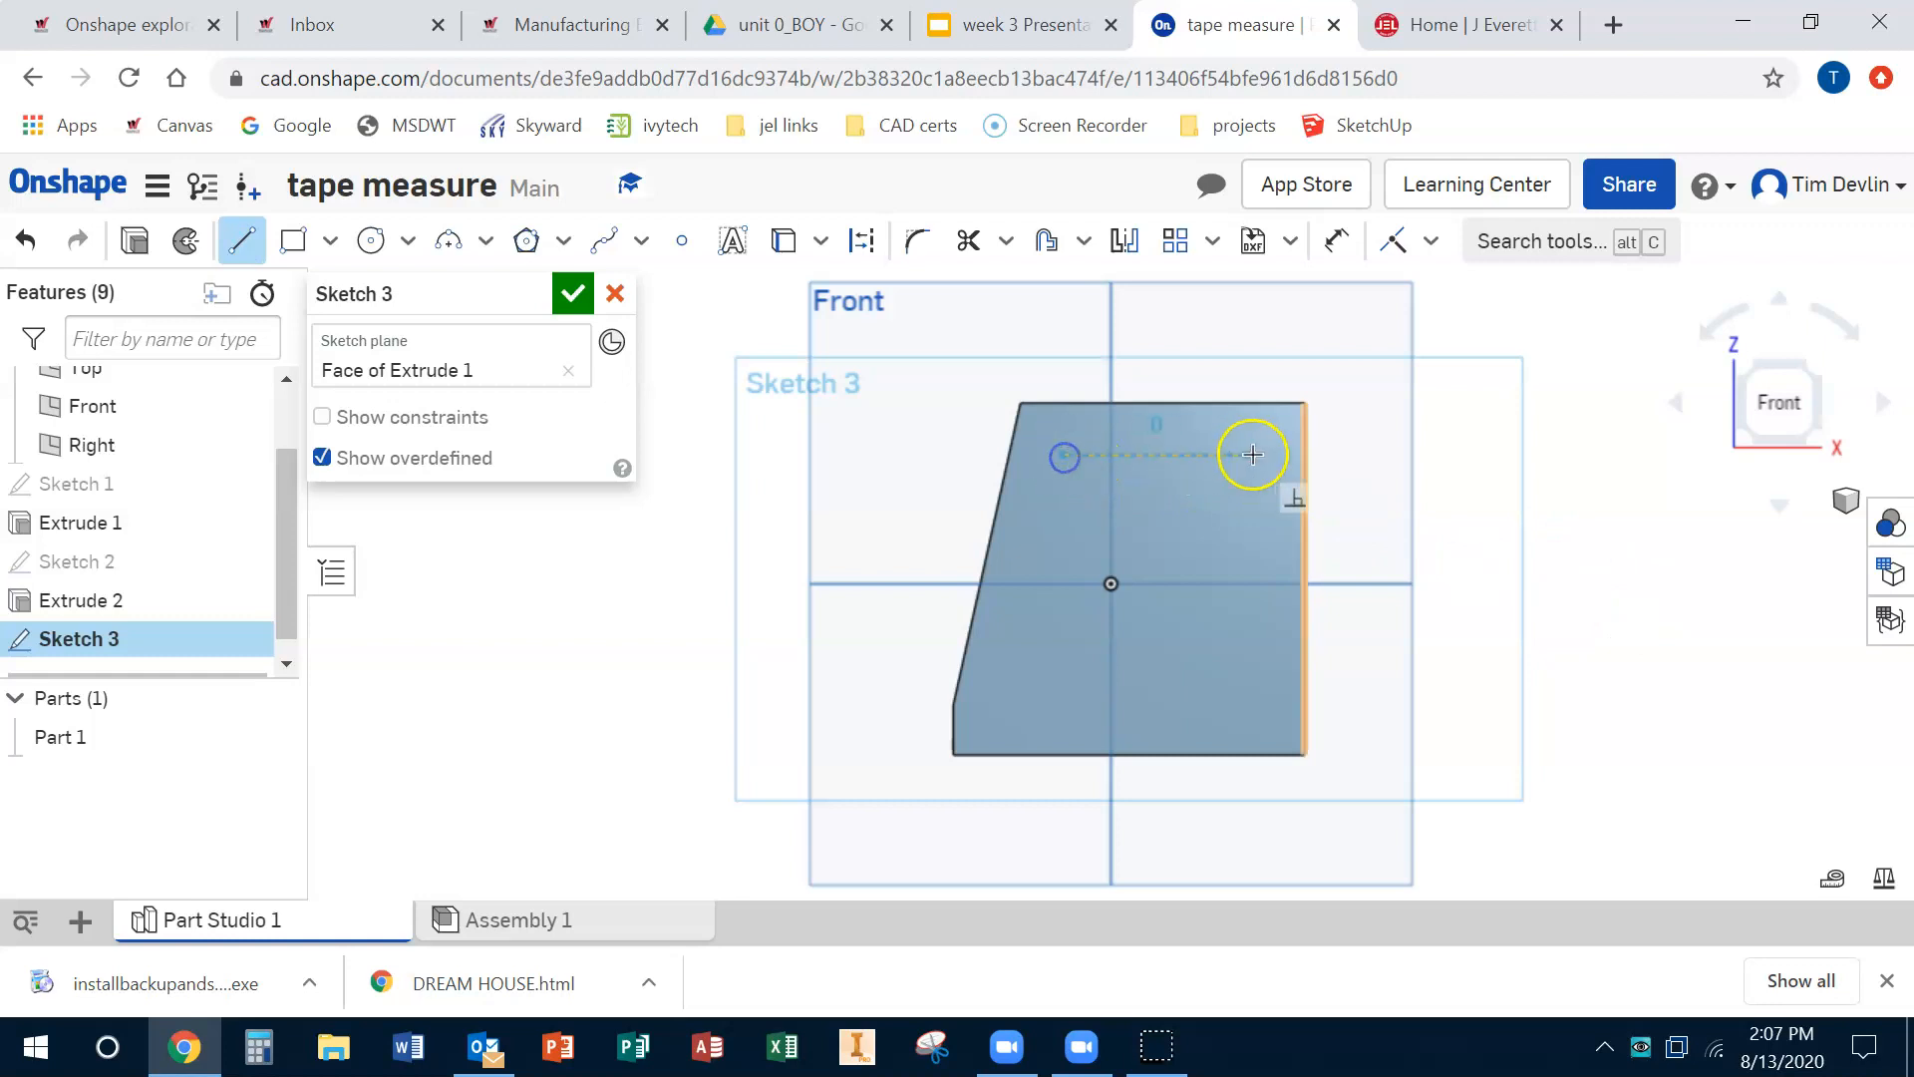
click(1254, 455)
click(1202, 695)
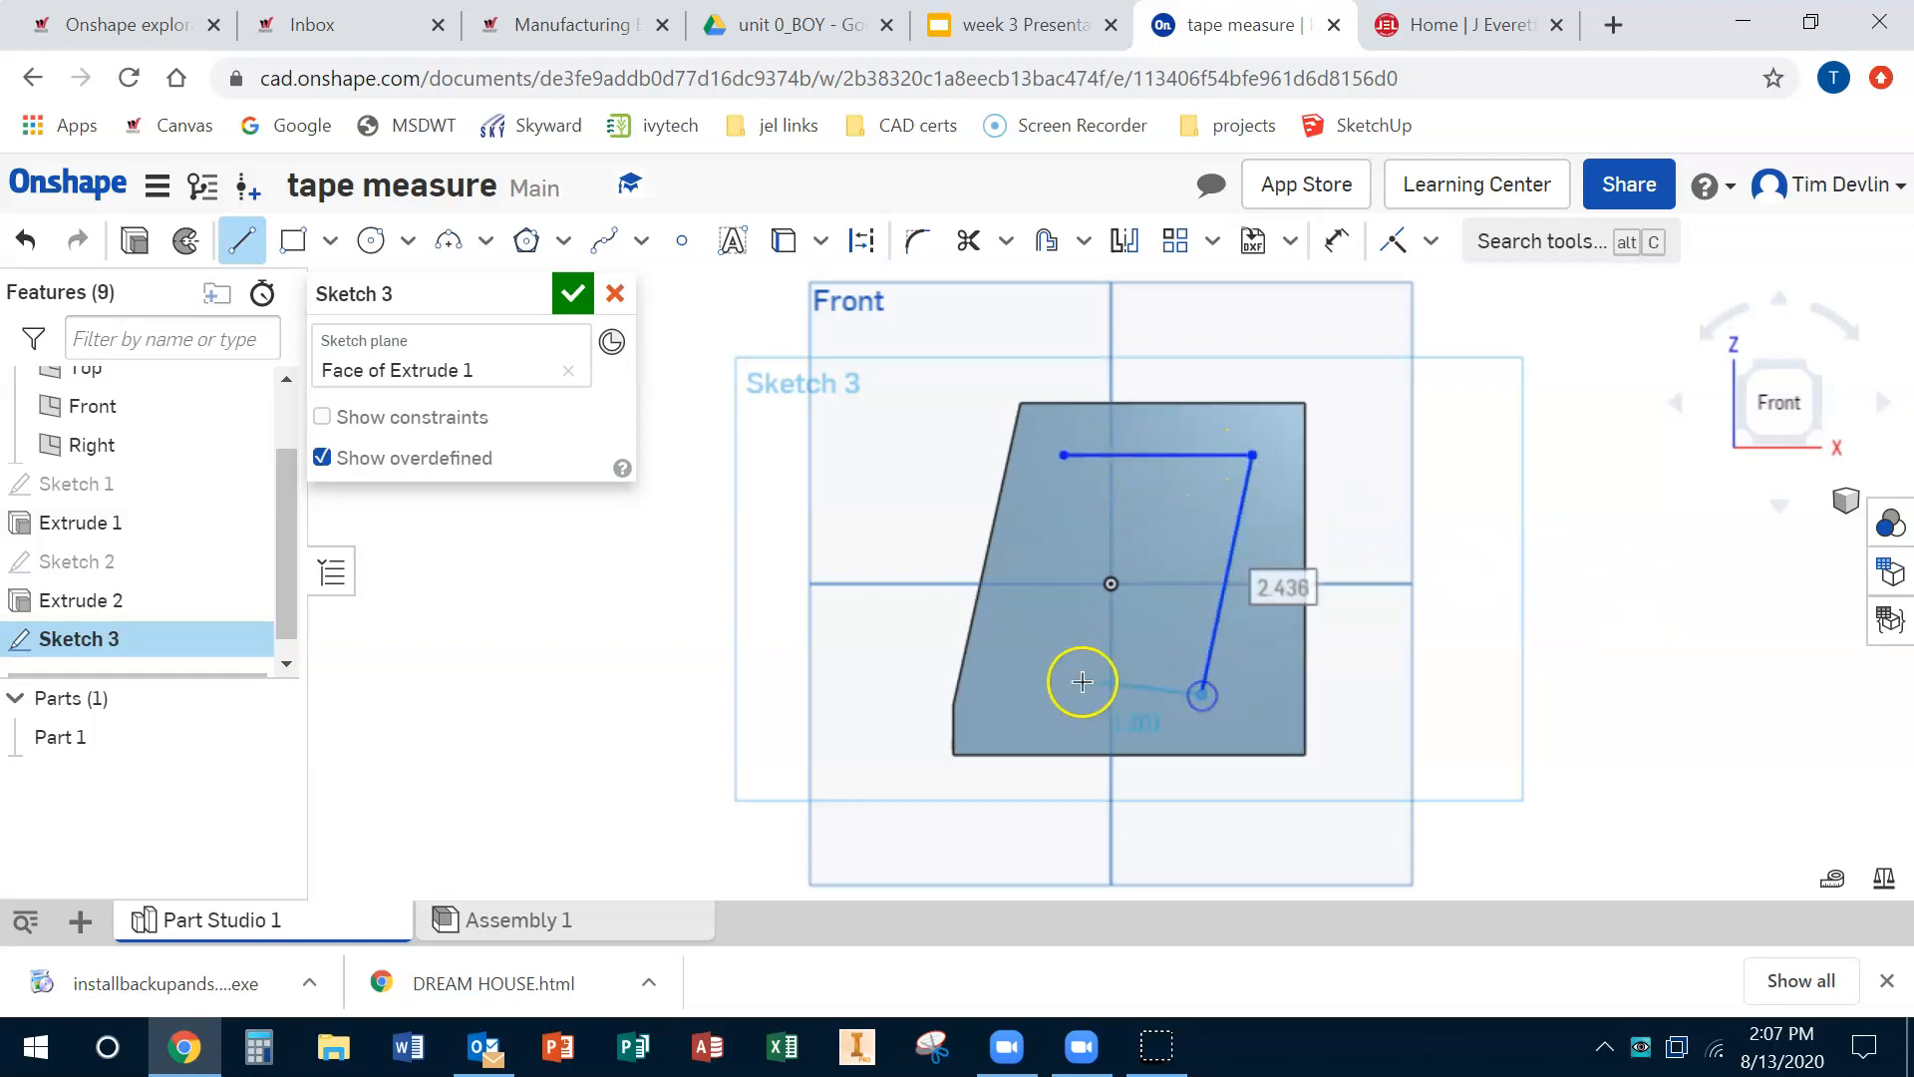
click(1100, 694)
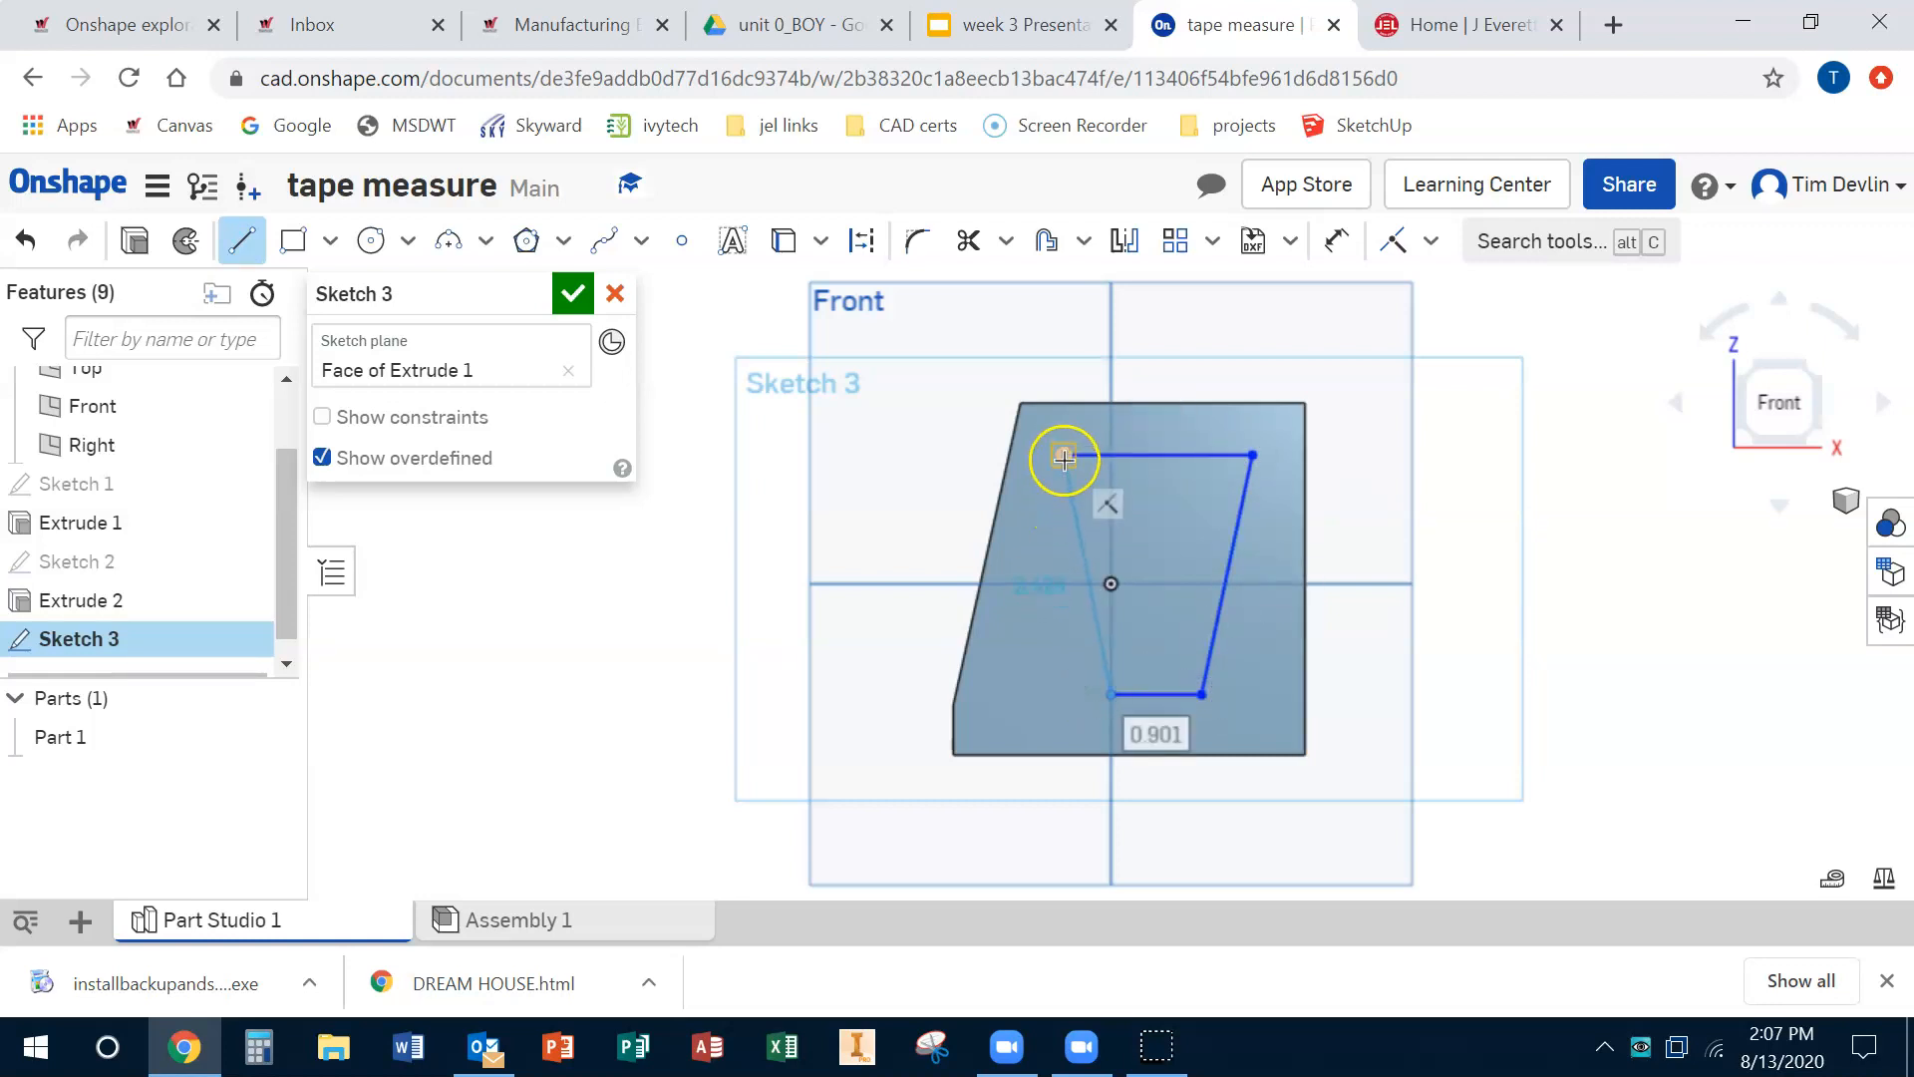
click(1064, 456)
click(568, 296)
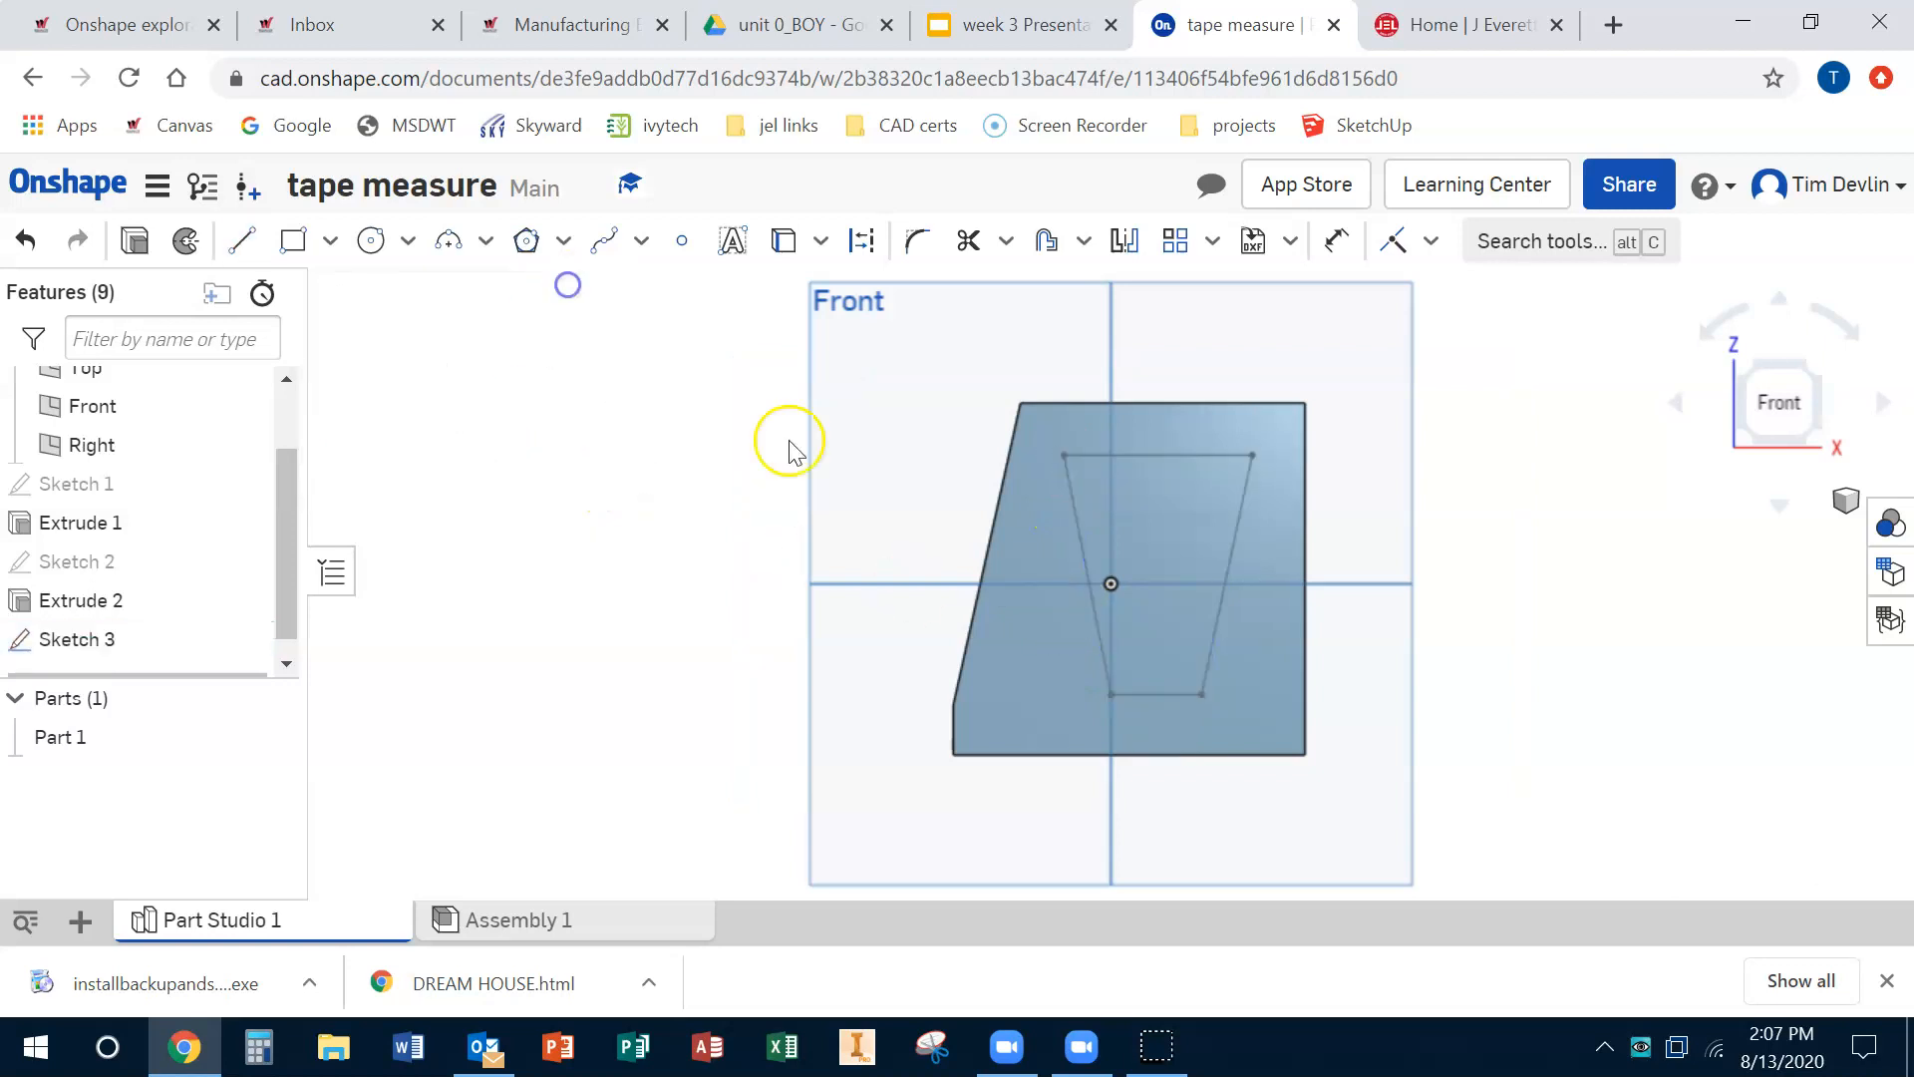
Step: Extrude the trapezoid outward about 0.48 in, adding it to the part as a belt clip
right_drag(1159, 571, 1272, 570)
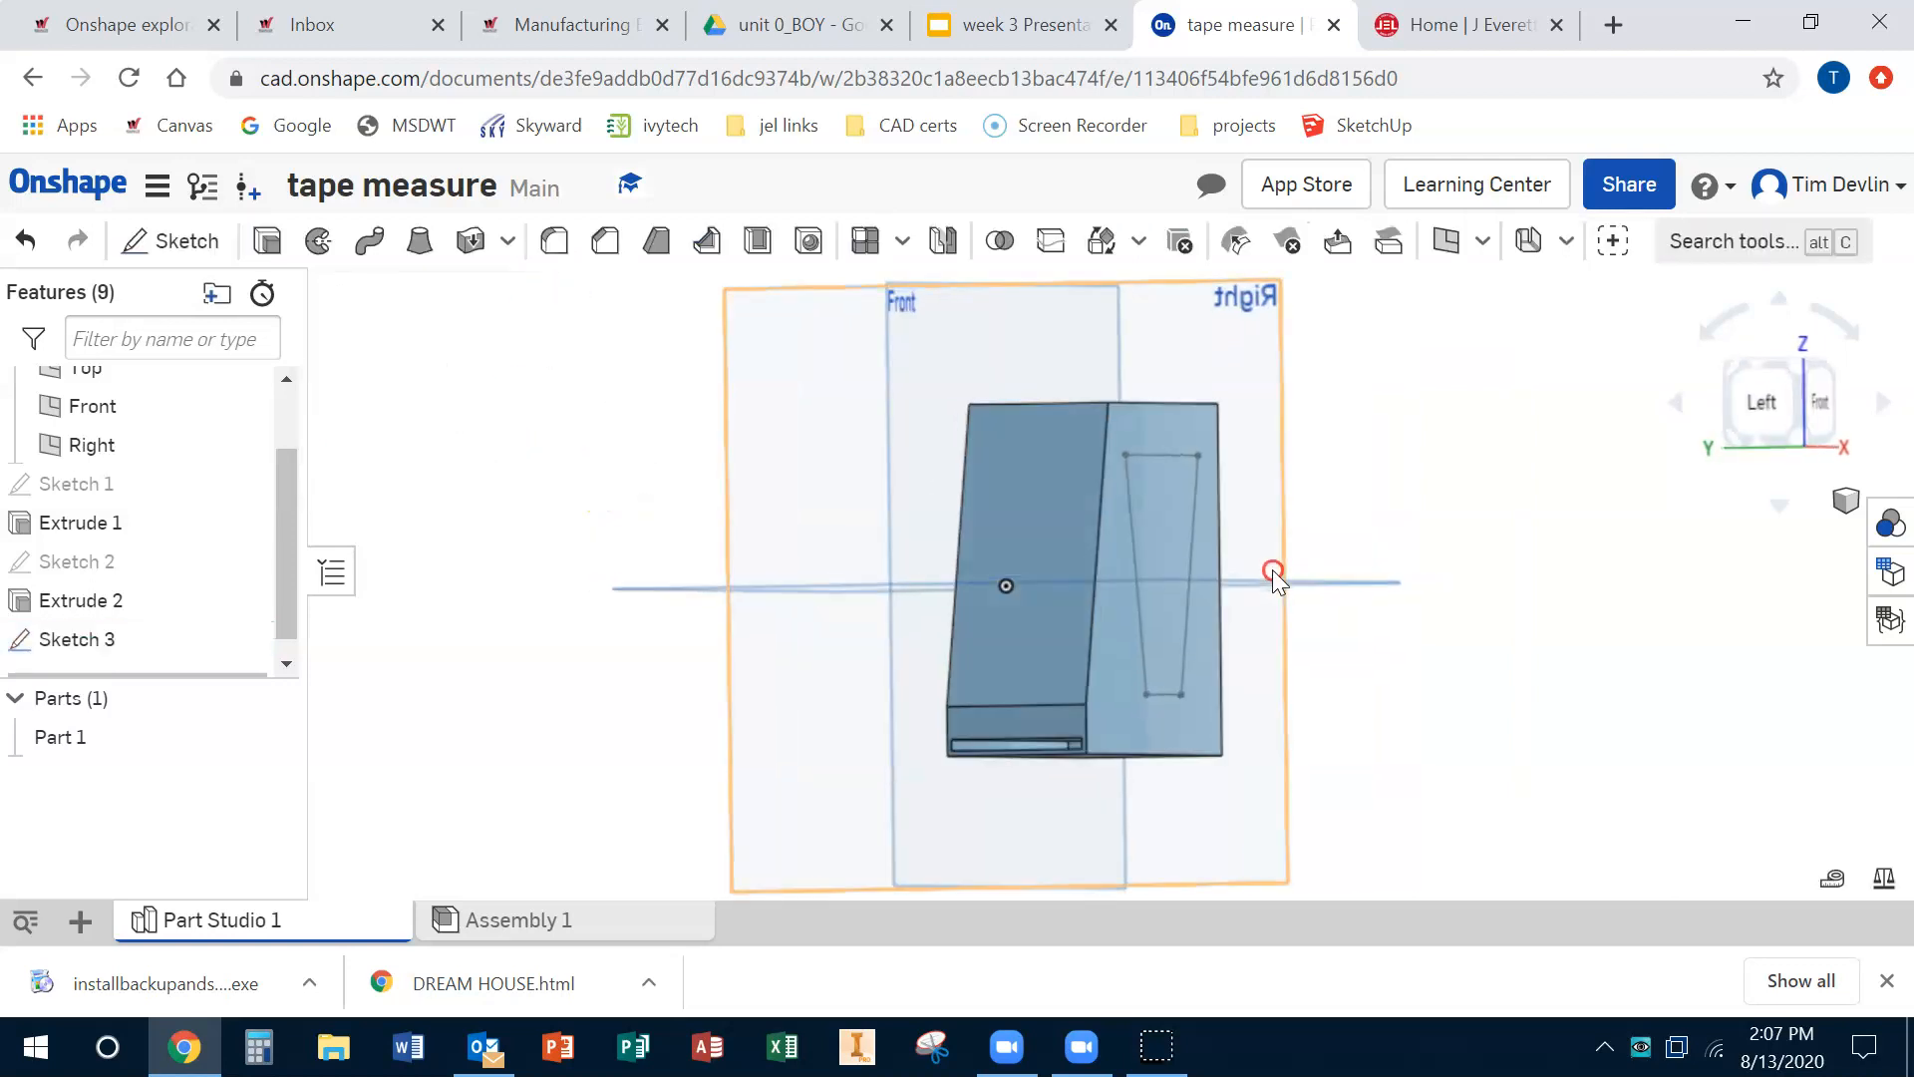
click(277, 261)
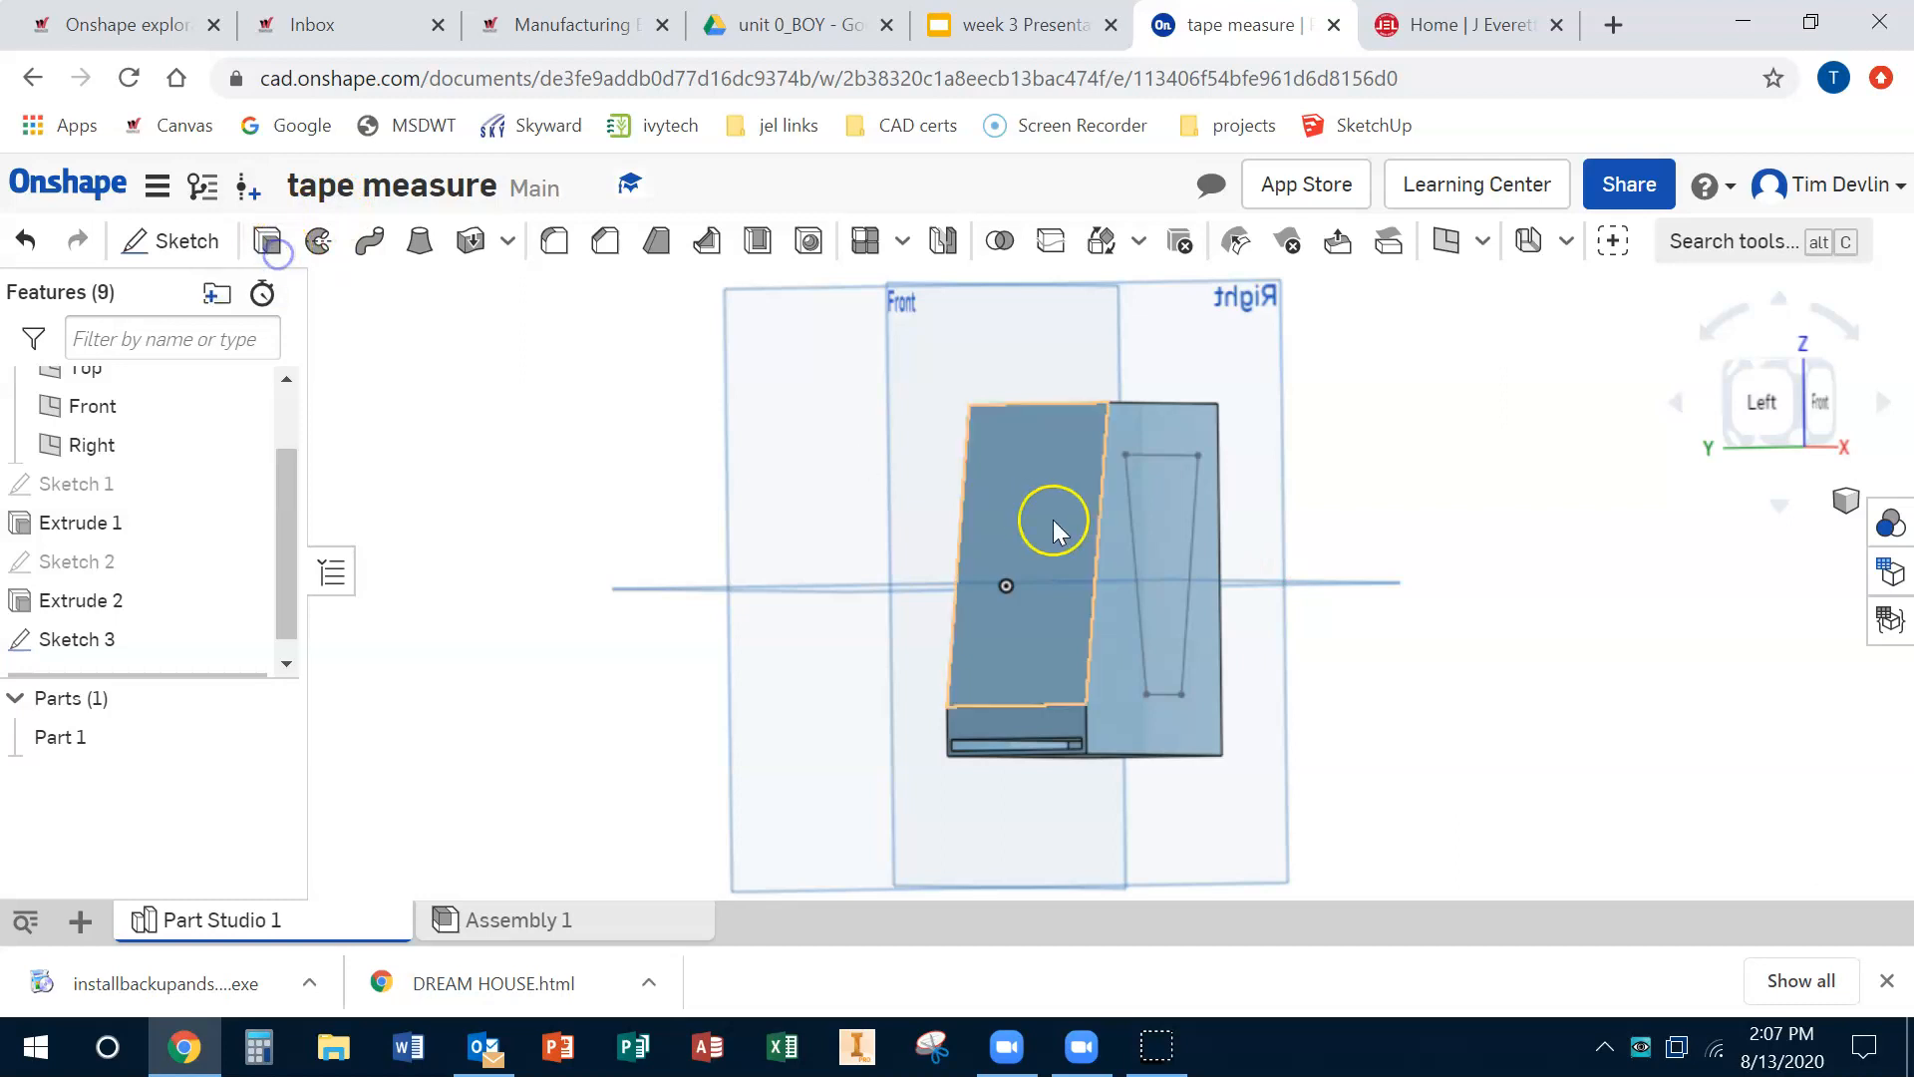
click(1167, 518)
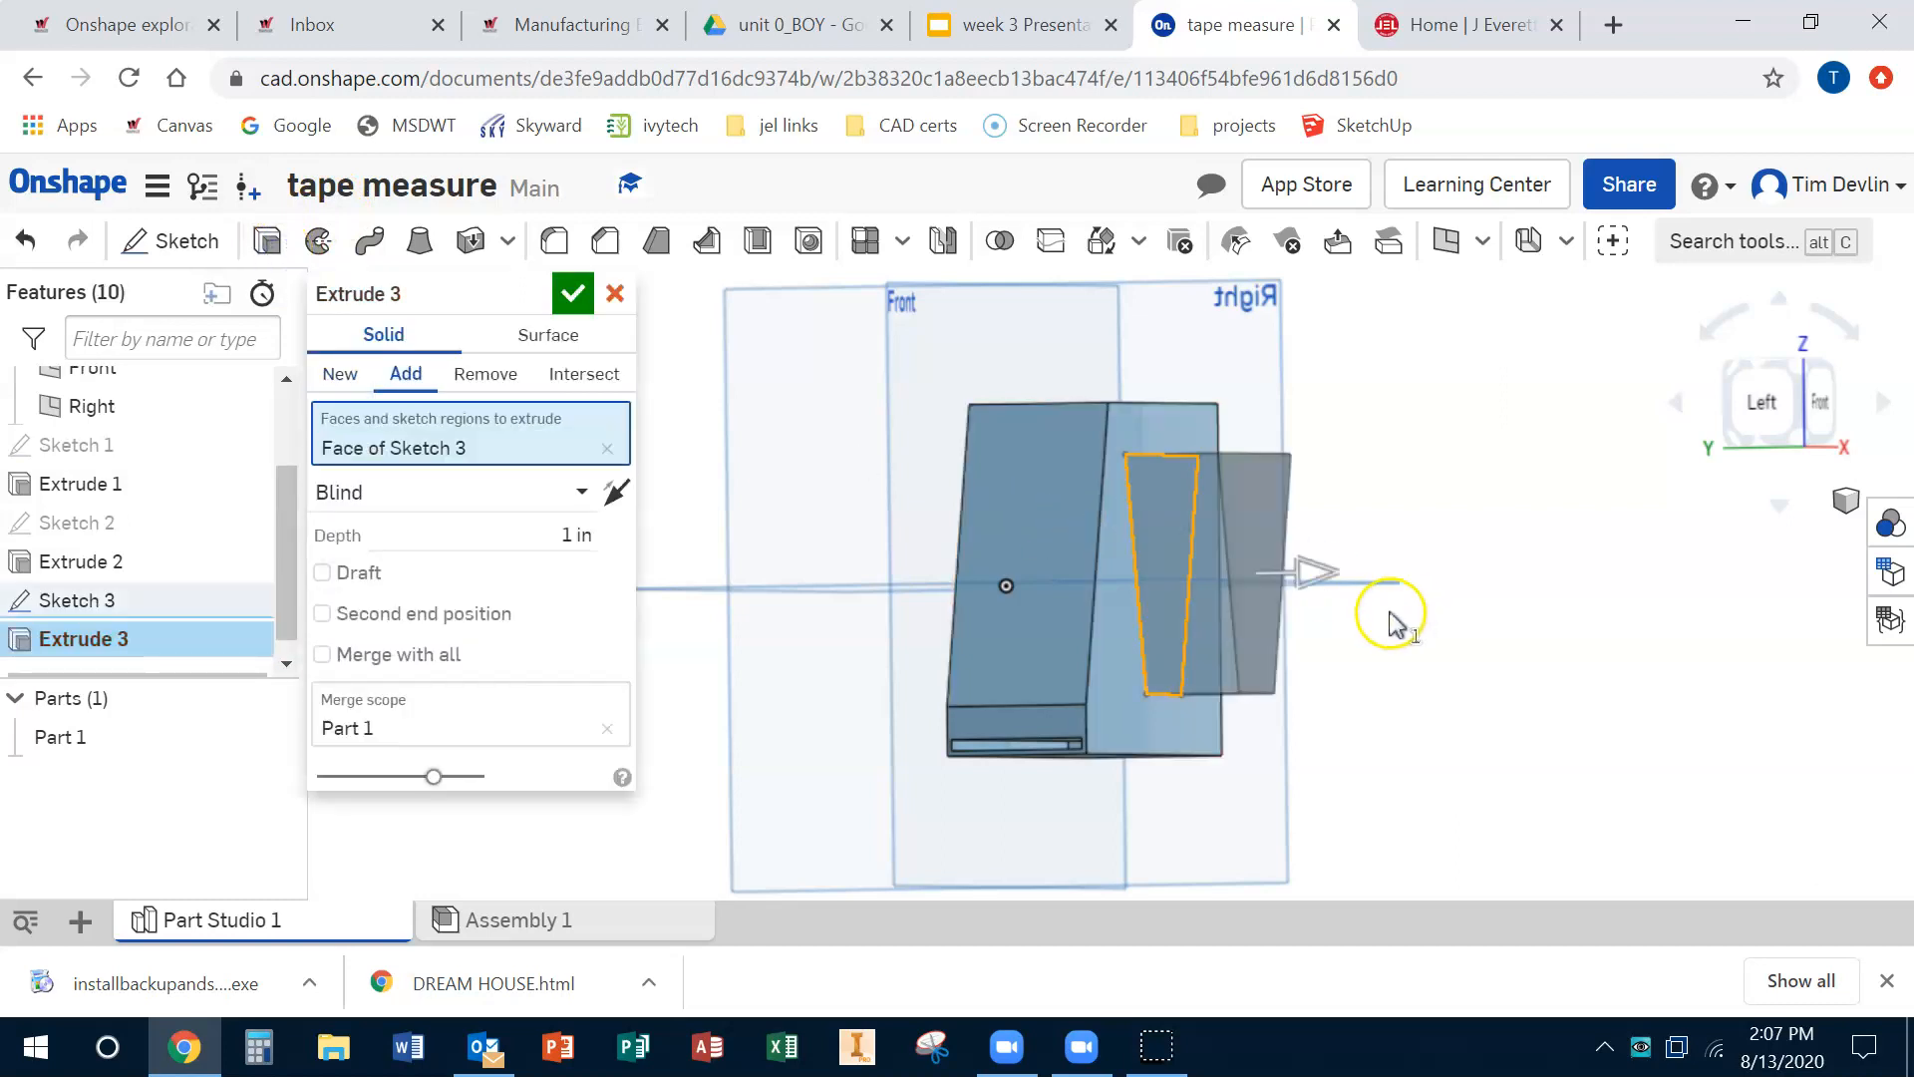
drag(1286, 583, 1258, 576)
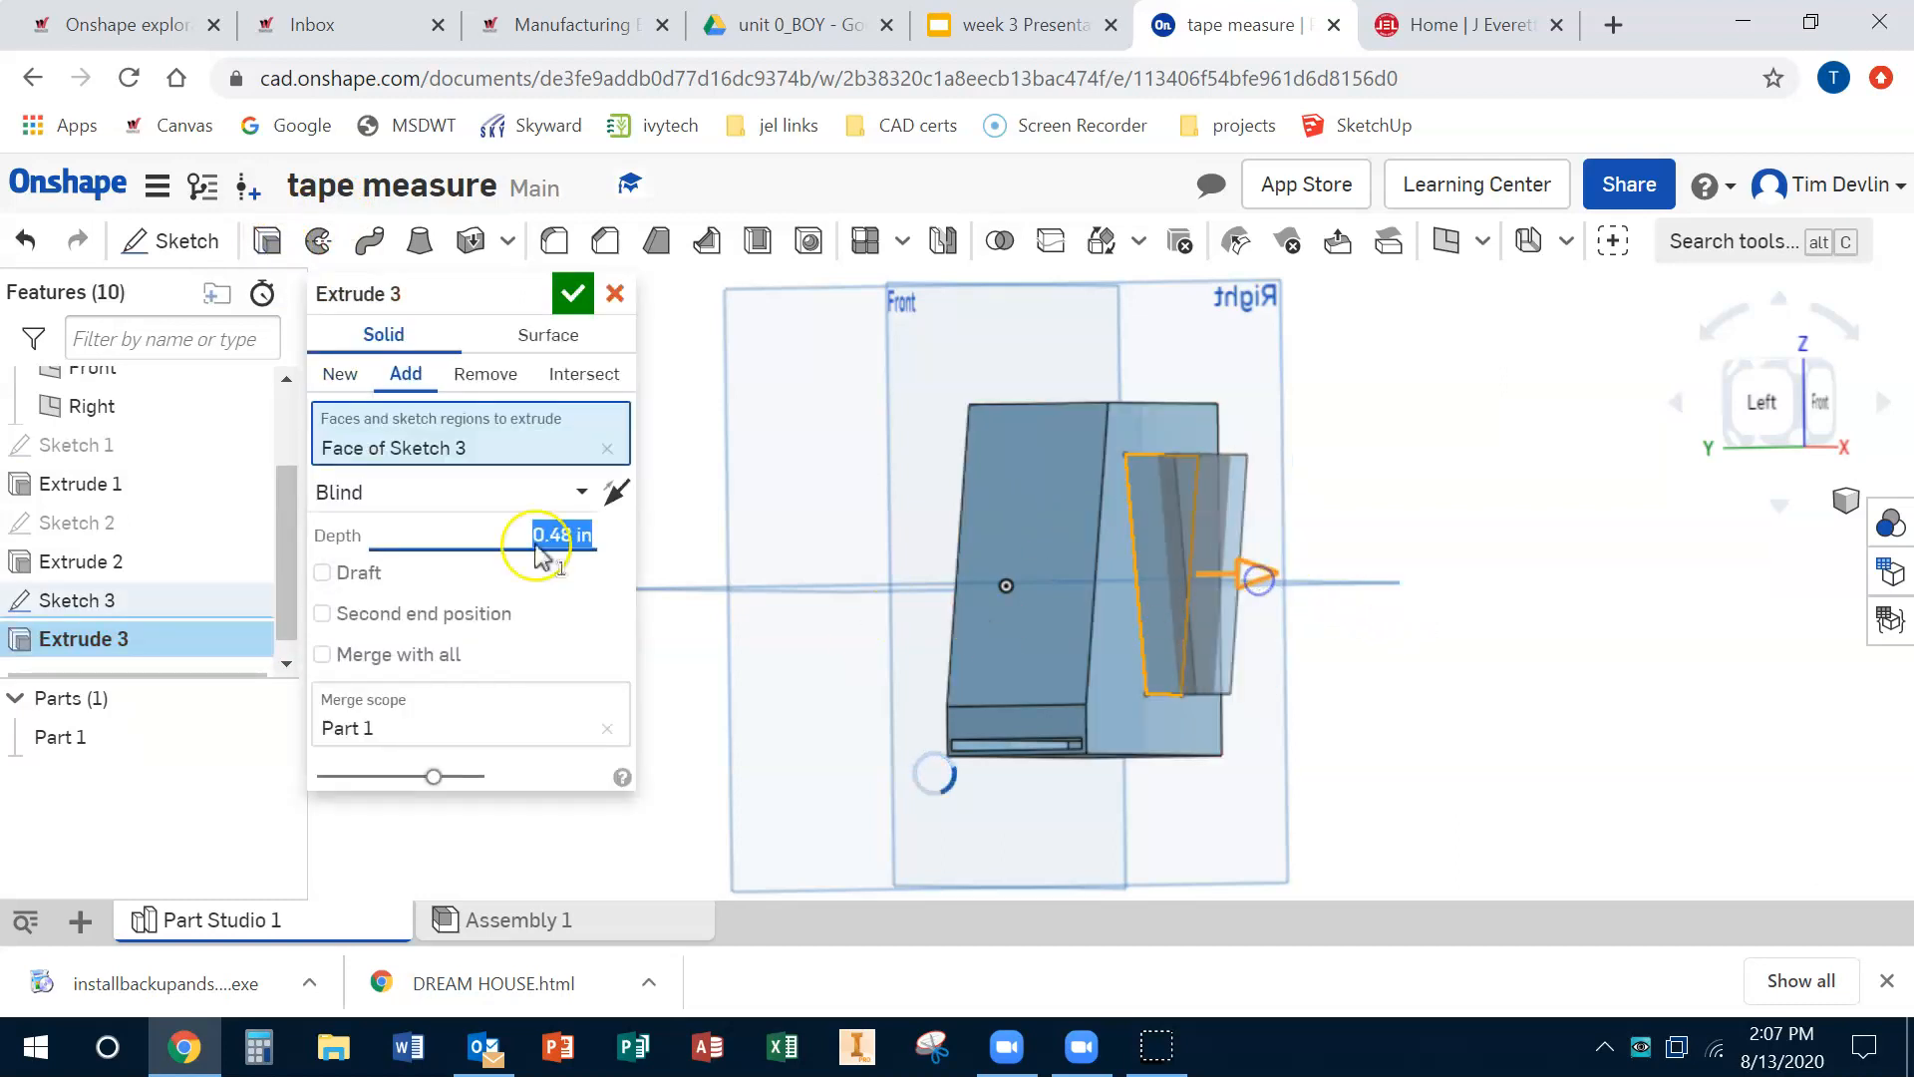
click(572, 294)
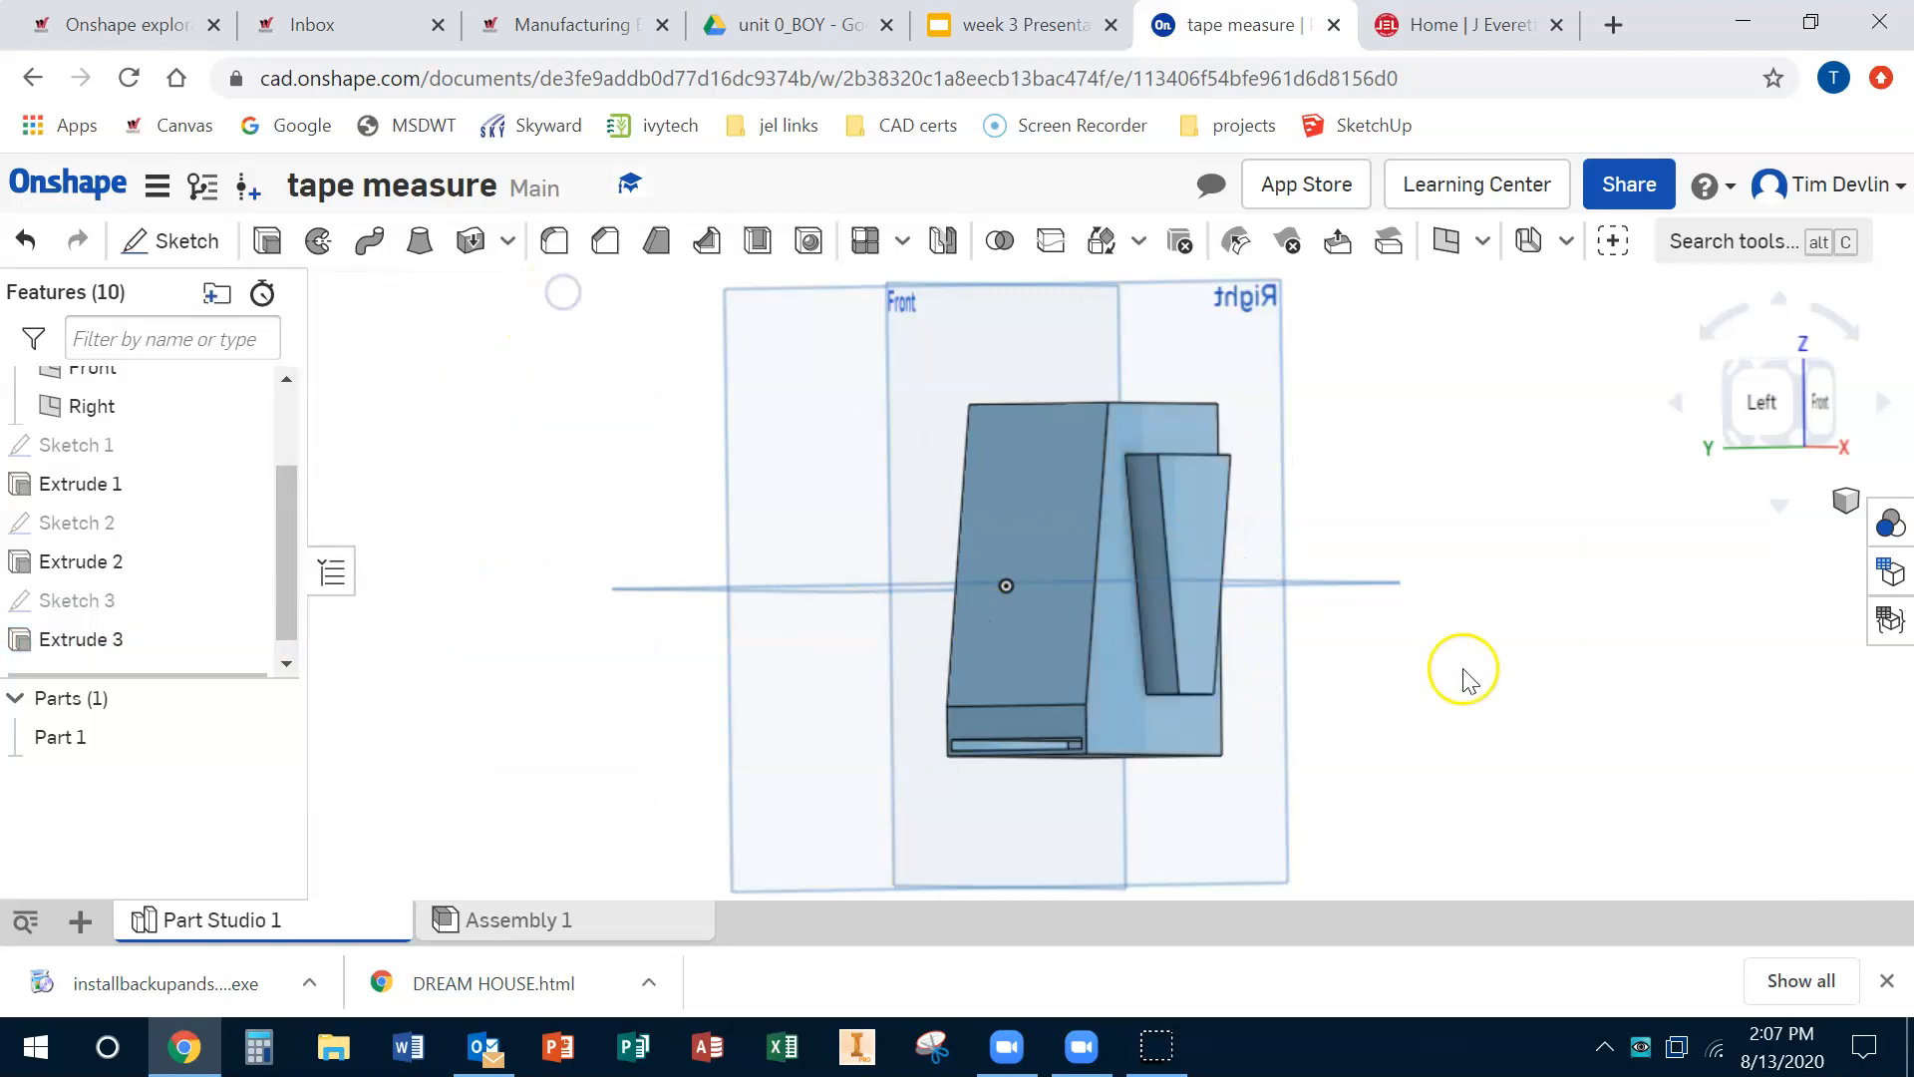
Step: Sketch a thin rectangle about 0.18 in by 2.72 in beside the clip on the body's side face and finish it
right_drag(1510, 543, 1266, 536)
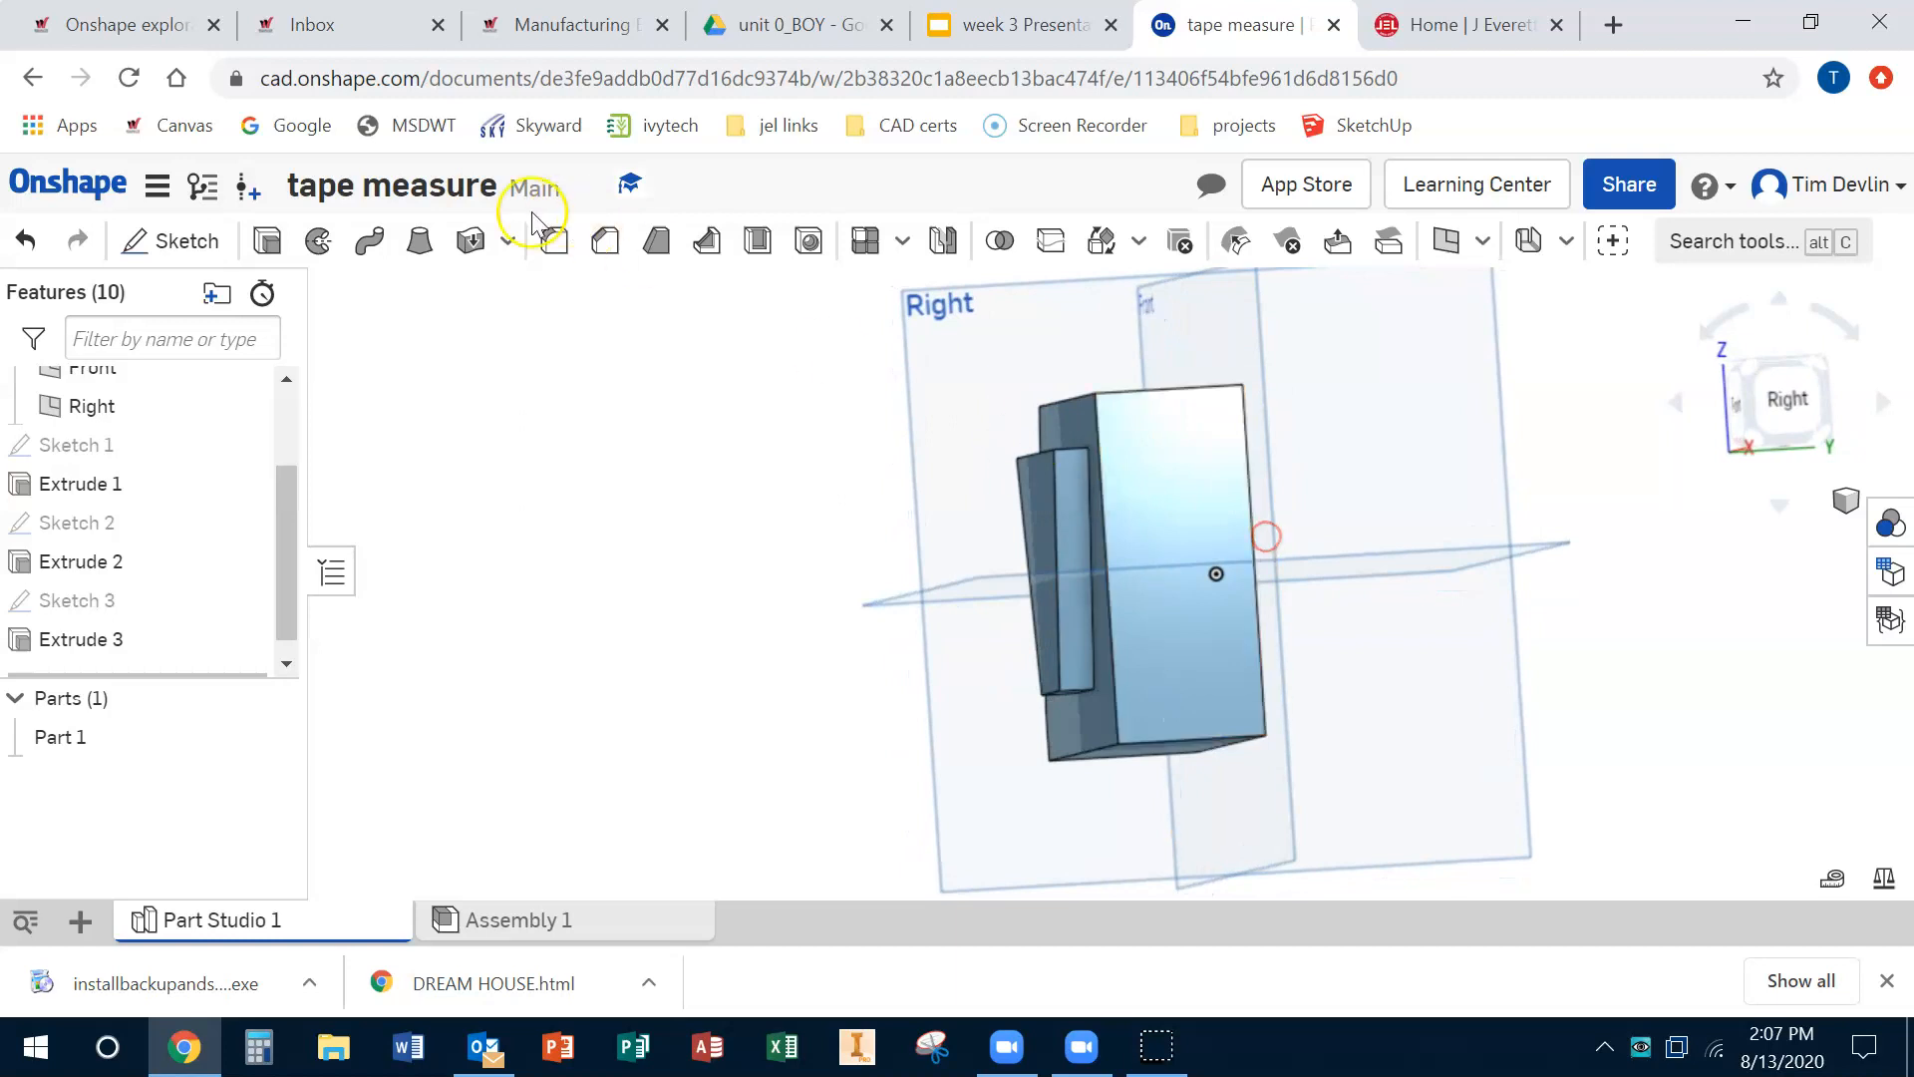
click(184, 240)
click(1163, 502)
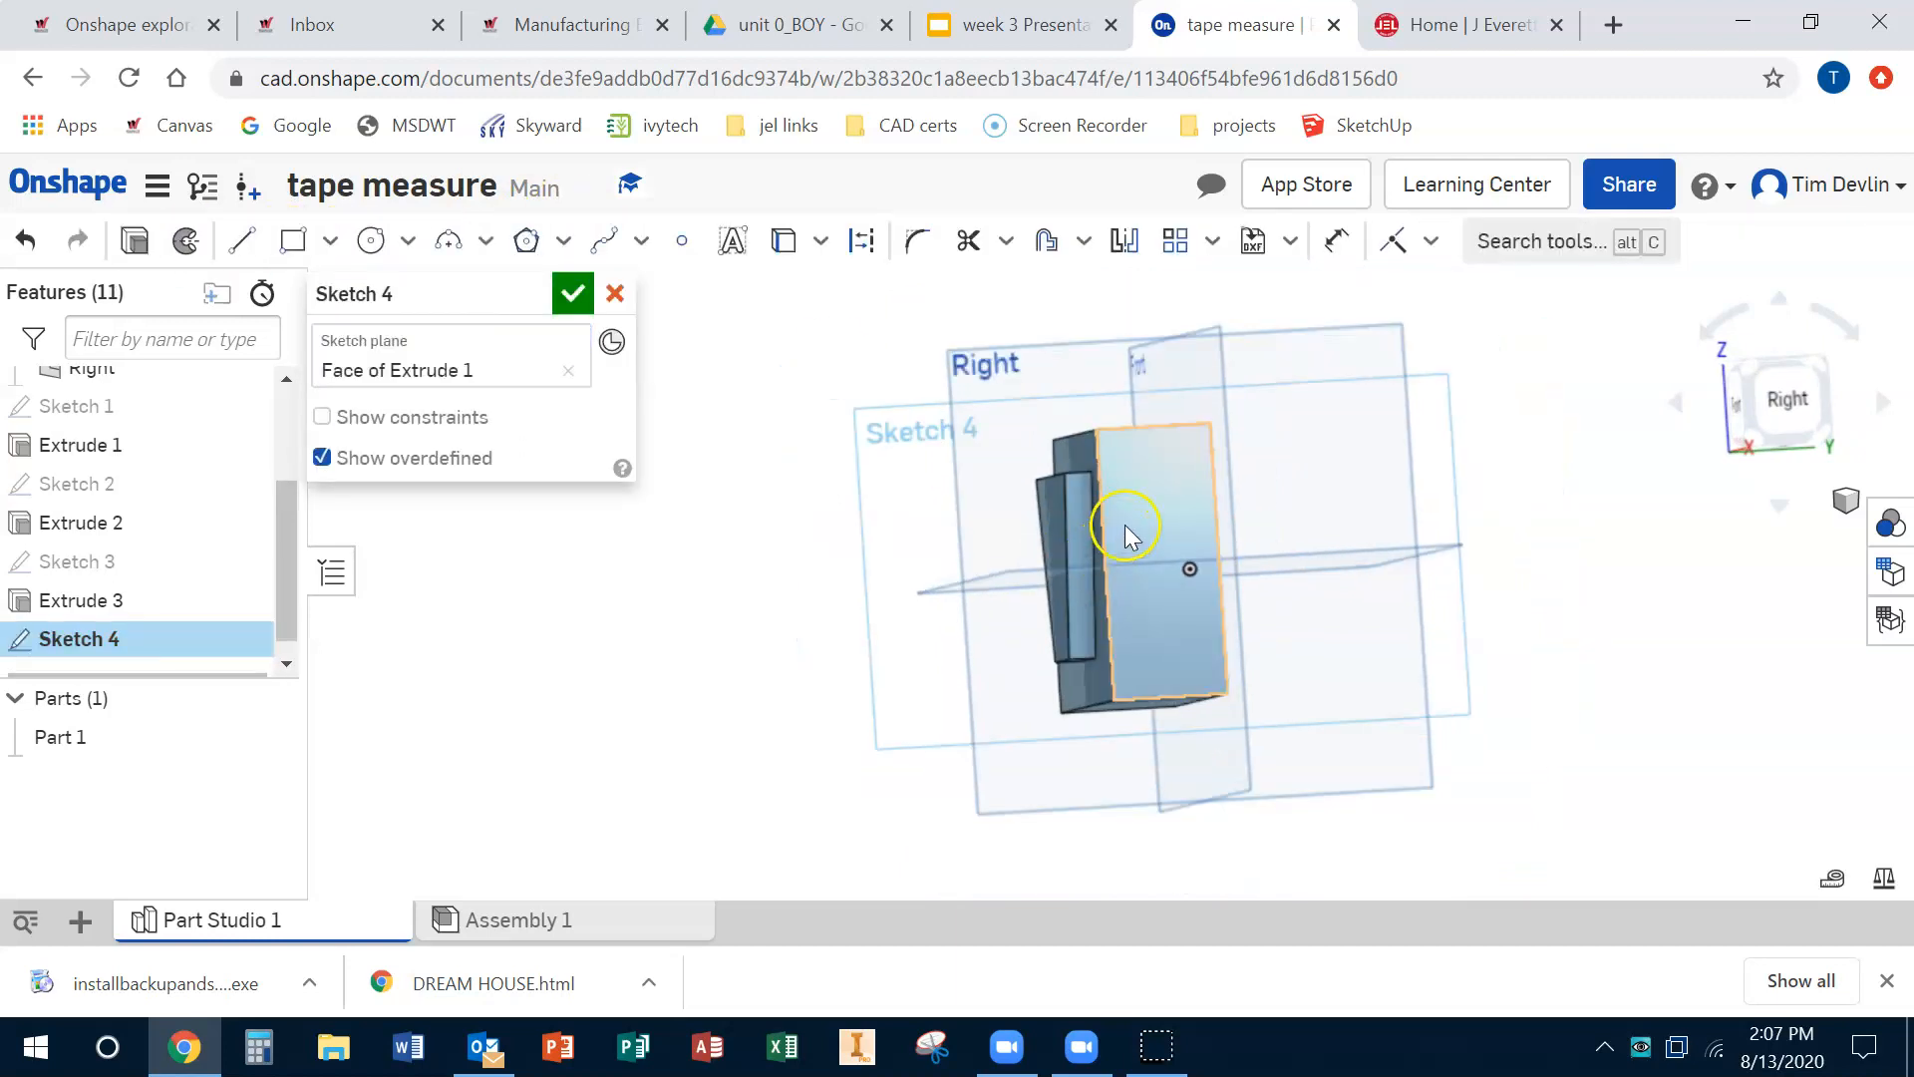
click(1784, 399)
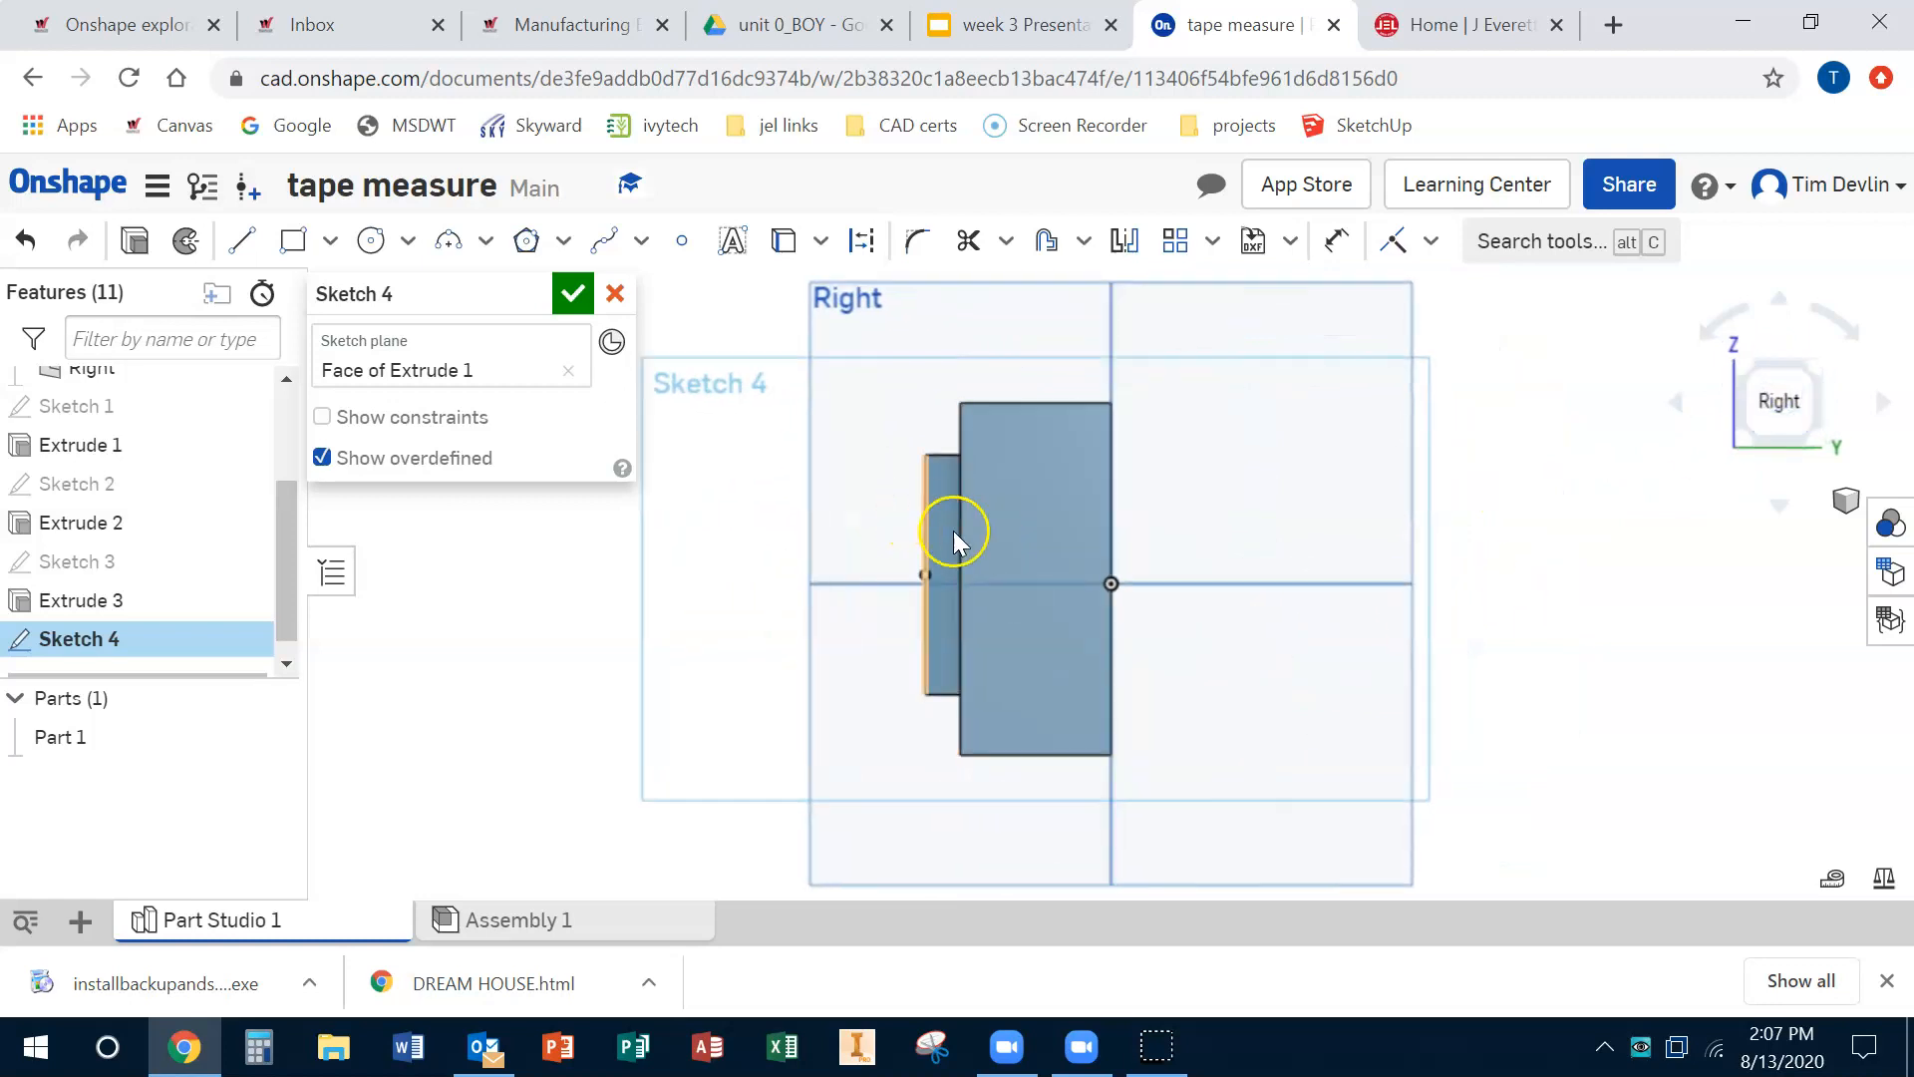
scroll(955, 553, down, 2)
scroll(955, 553, up, 4)
click(290, 238)
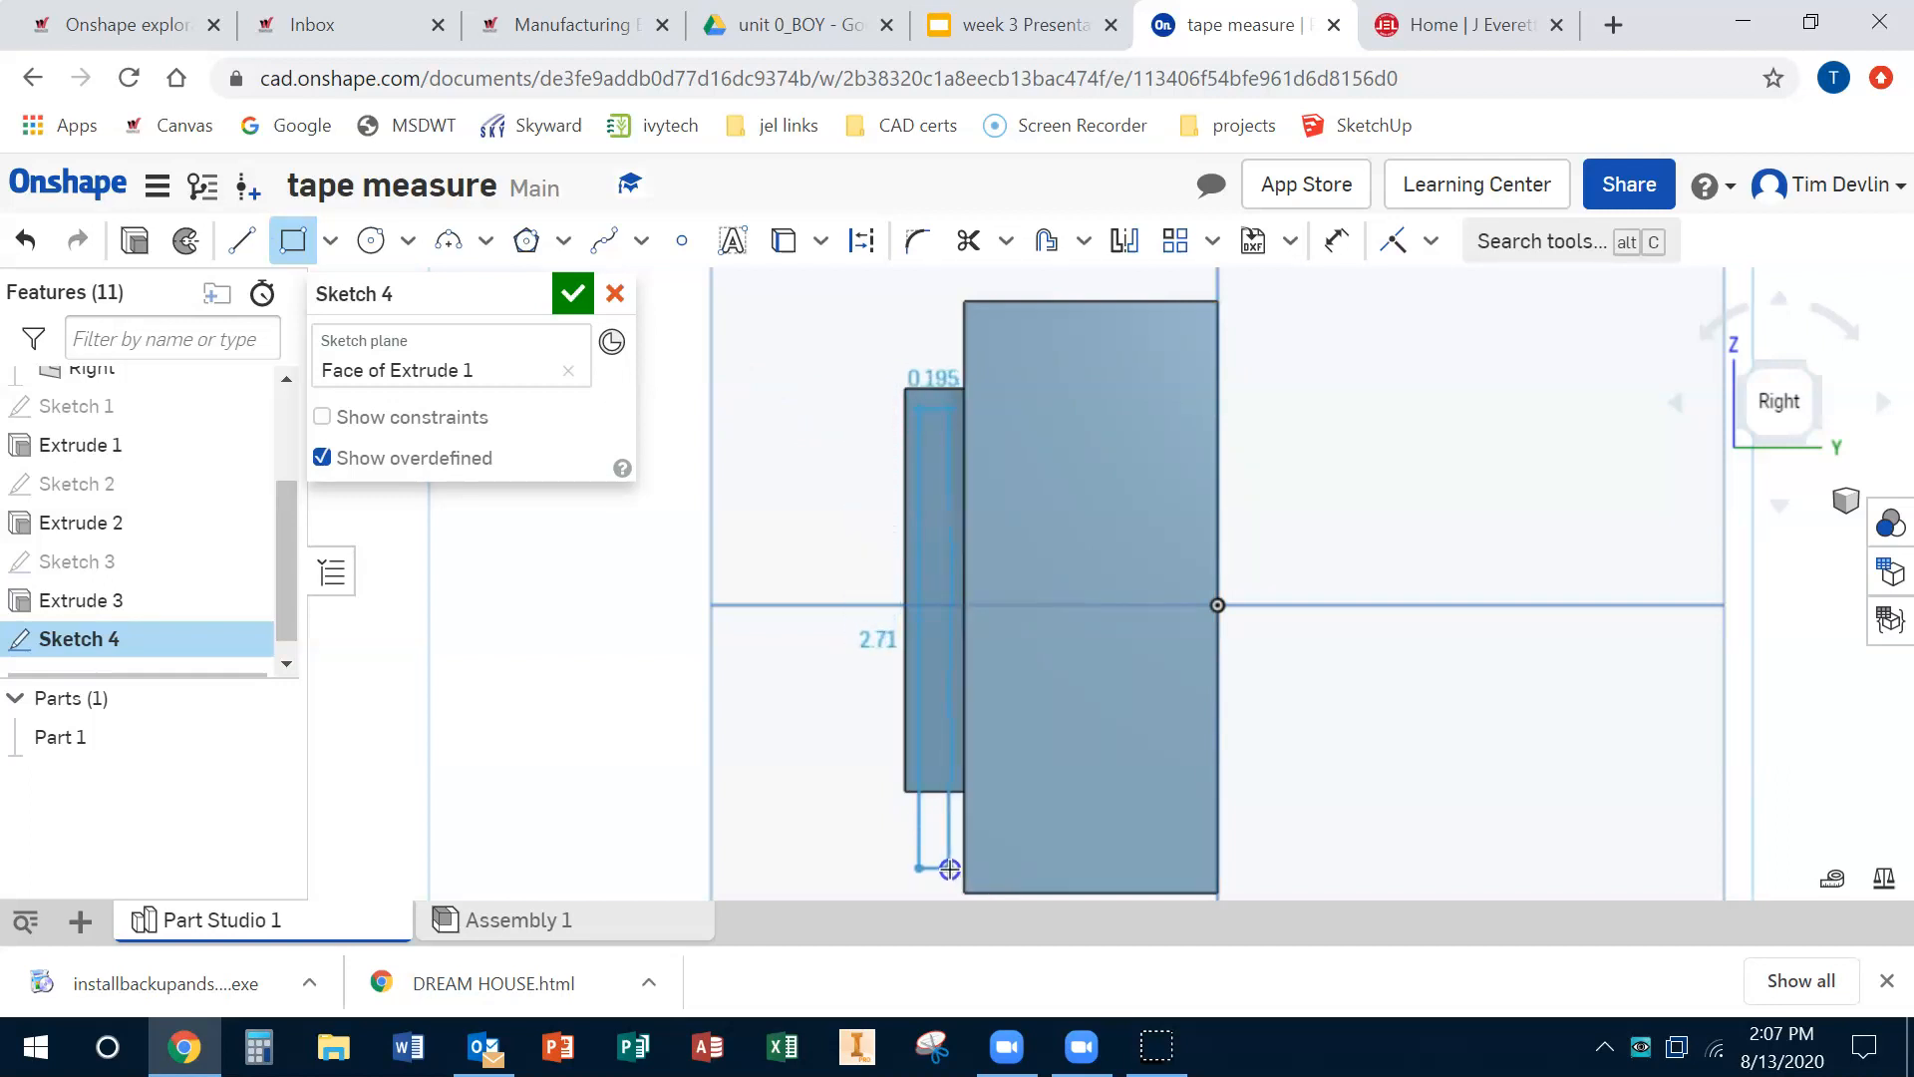
click(949, 869)
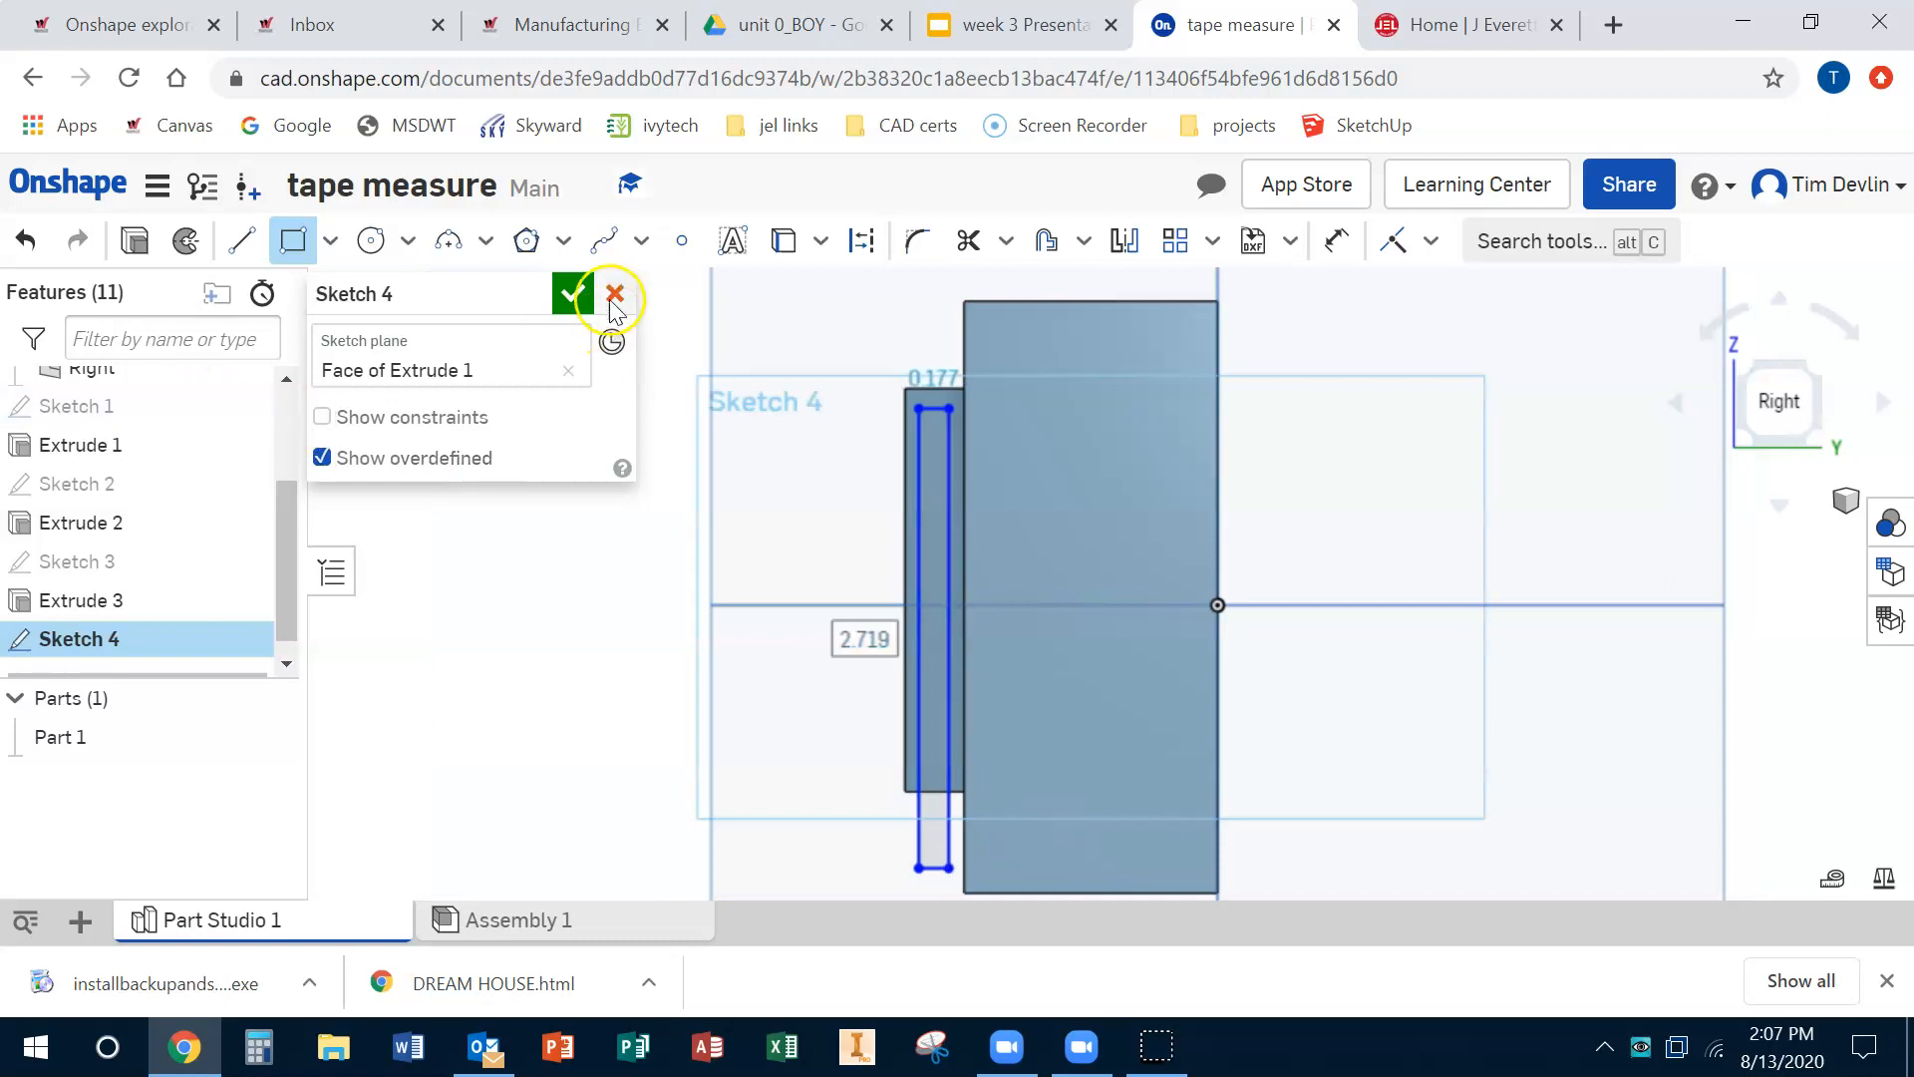
click(580, 295)
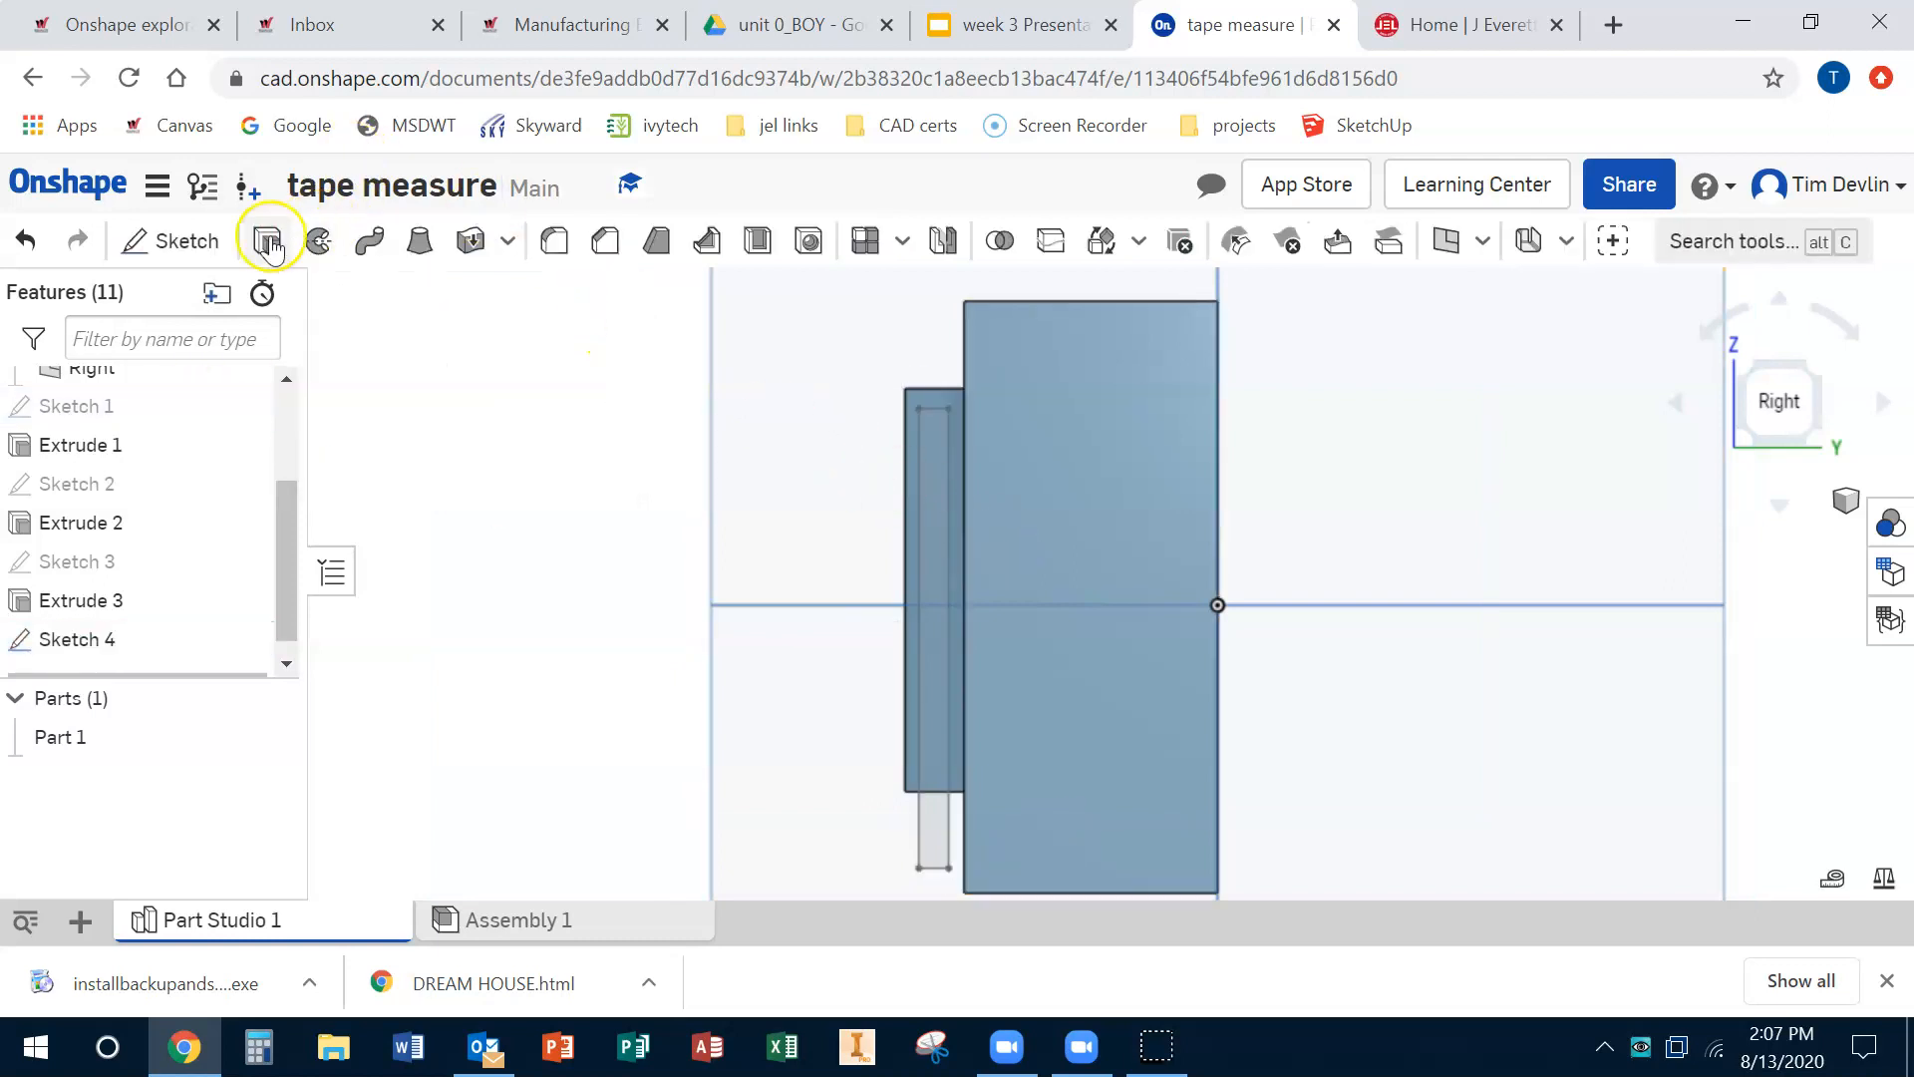
Step: Extrude the thin rectangle 3.84 in as an Add with Merge with all enabled
click(267, 241)
click(927, 513)
right_drag(928, 474, 1204, 506)
click(1298, 620)
drag(1068, 623, 1188, 685)
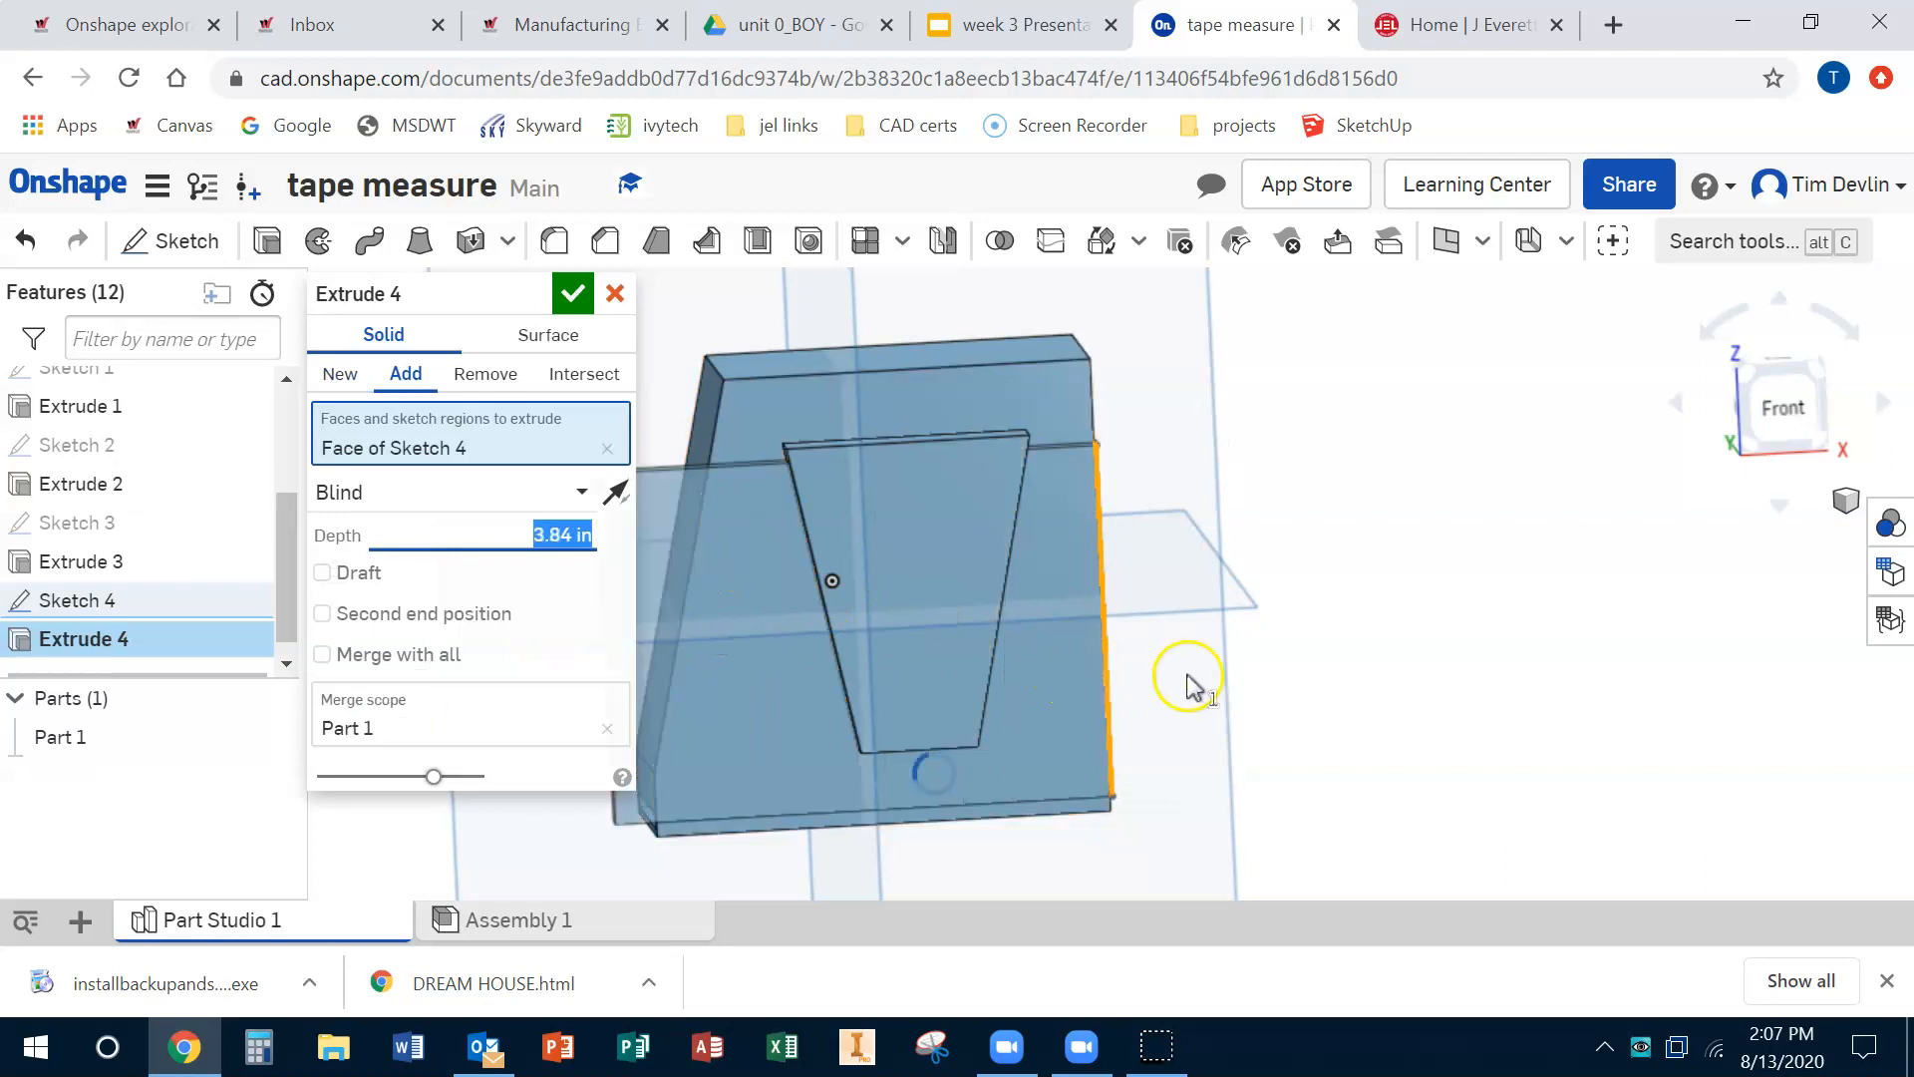
right_drag(1380, 678, 1464, 628)
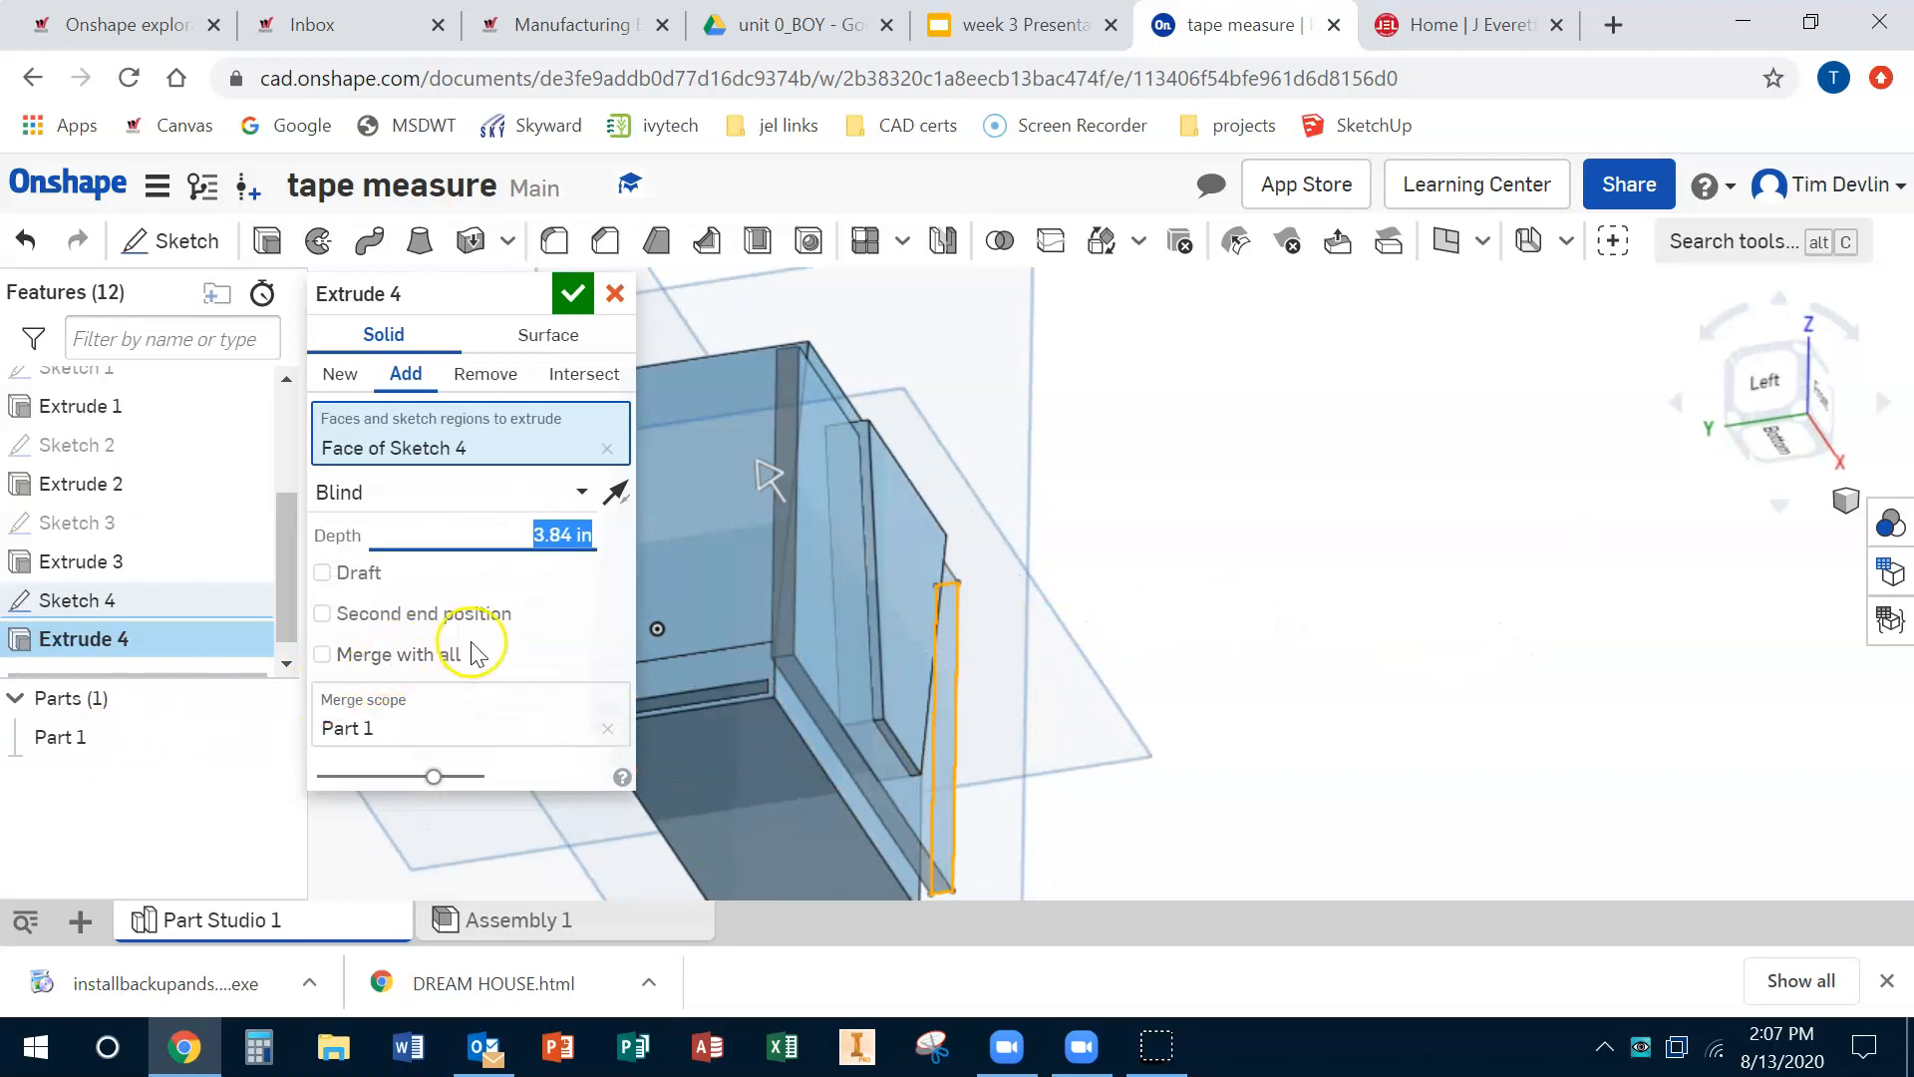
click(425, 655)
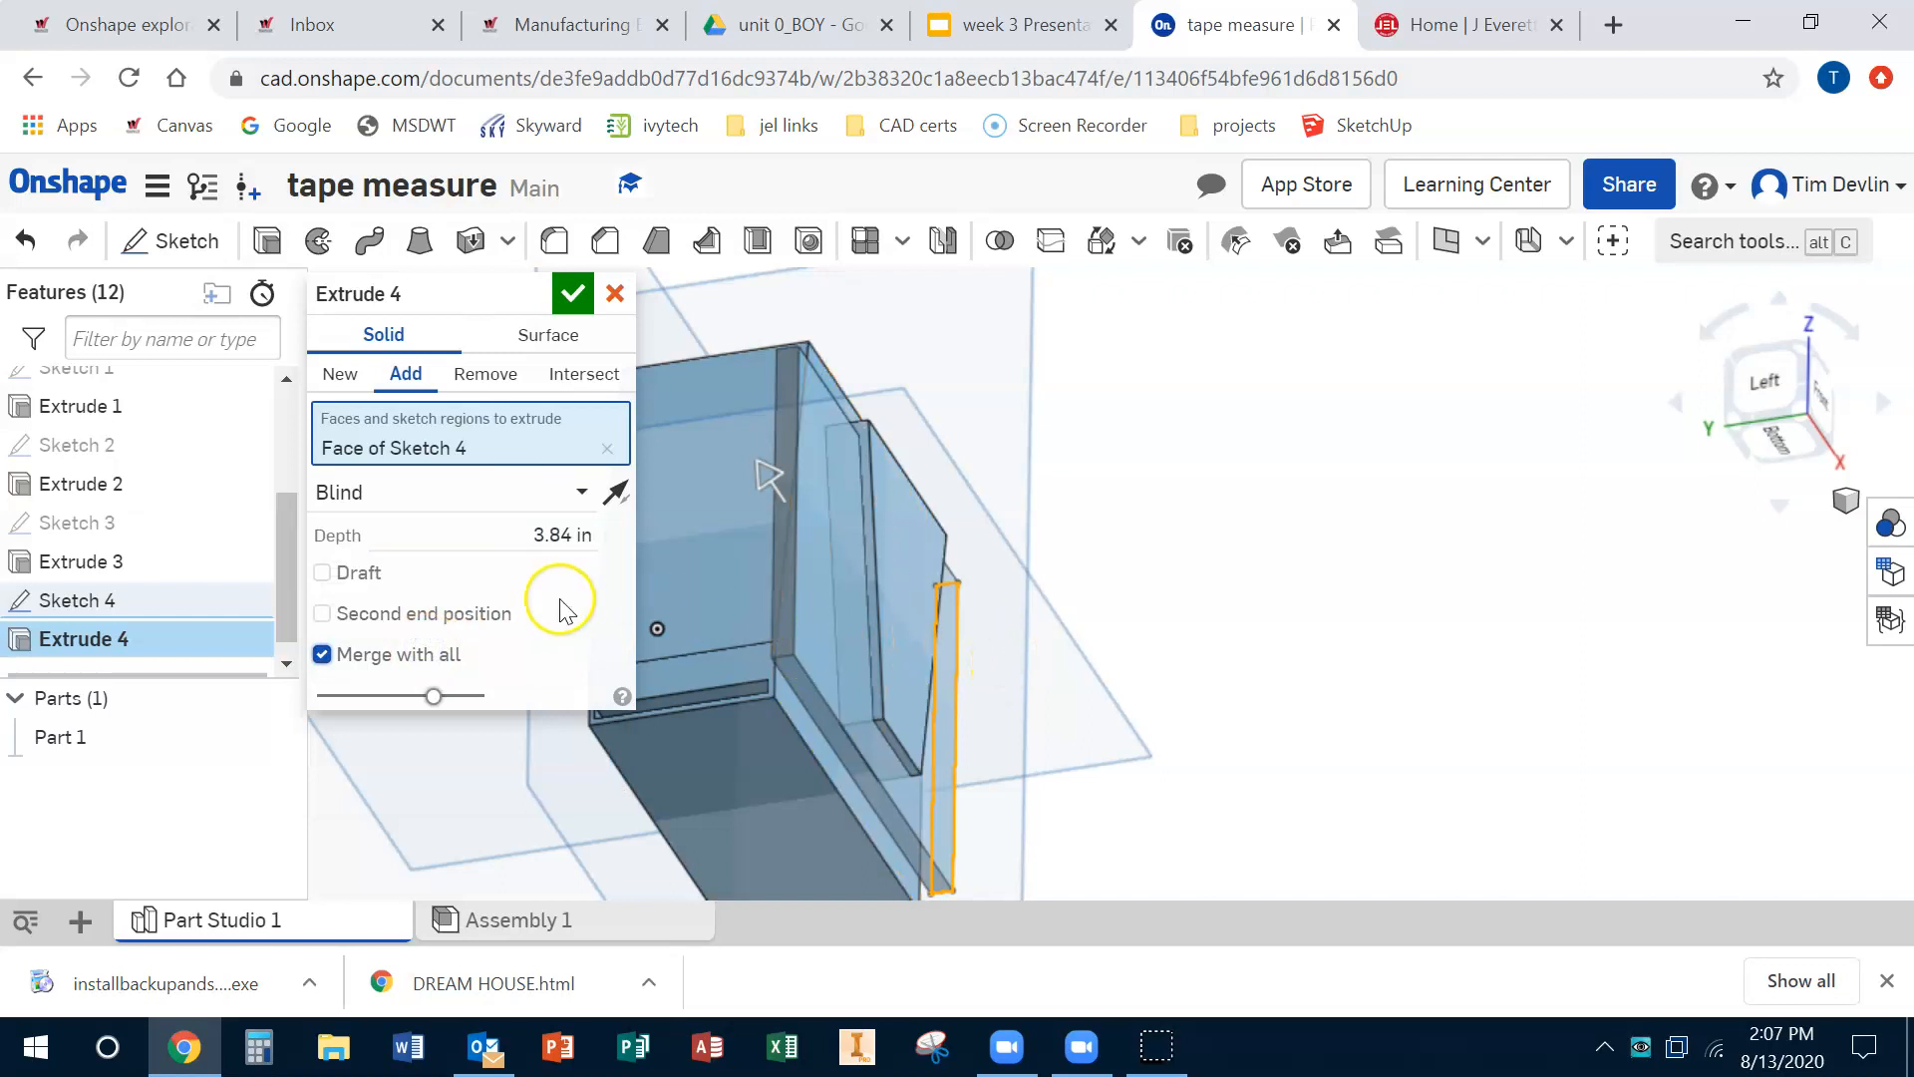
click(572, 292)
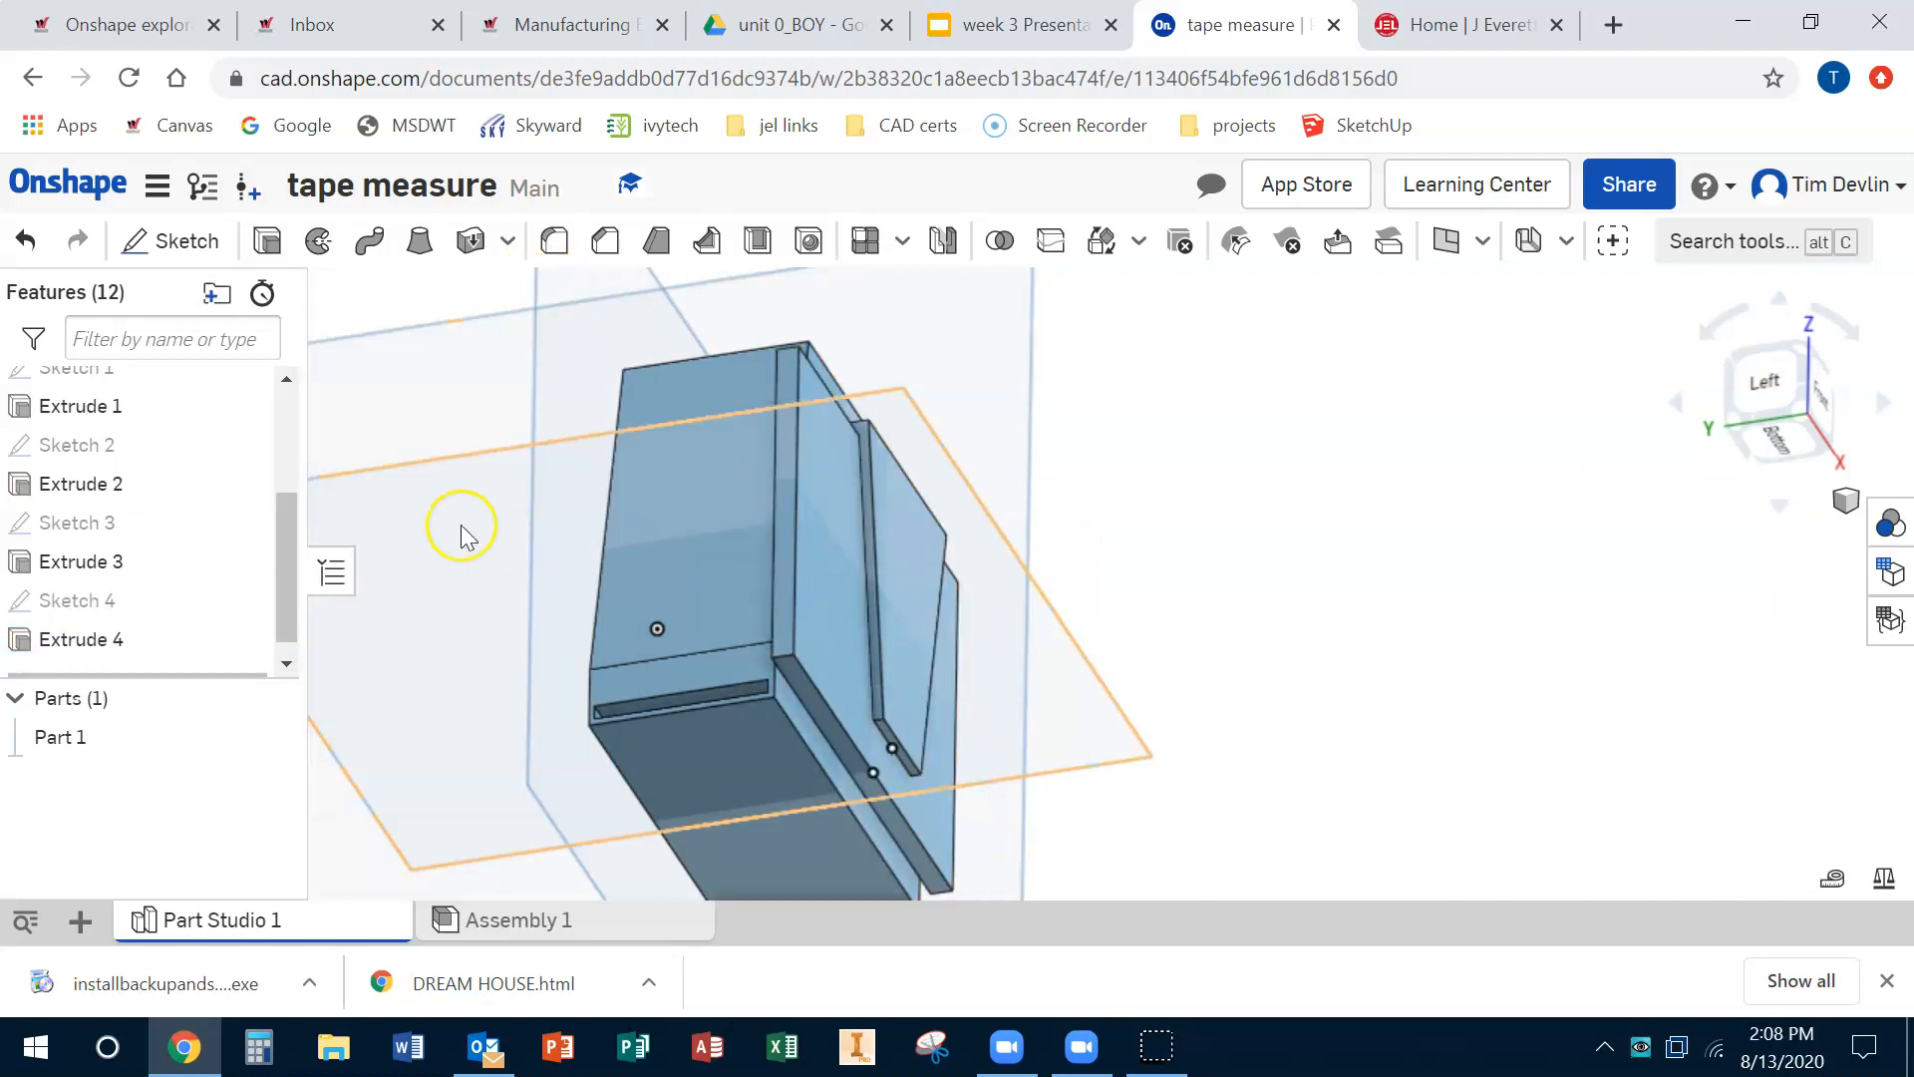
Step: Edit Extrude 4 and switch its operation to Remove
right_drag(1452, 641, 1482, 565)
double_click(90, 643)
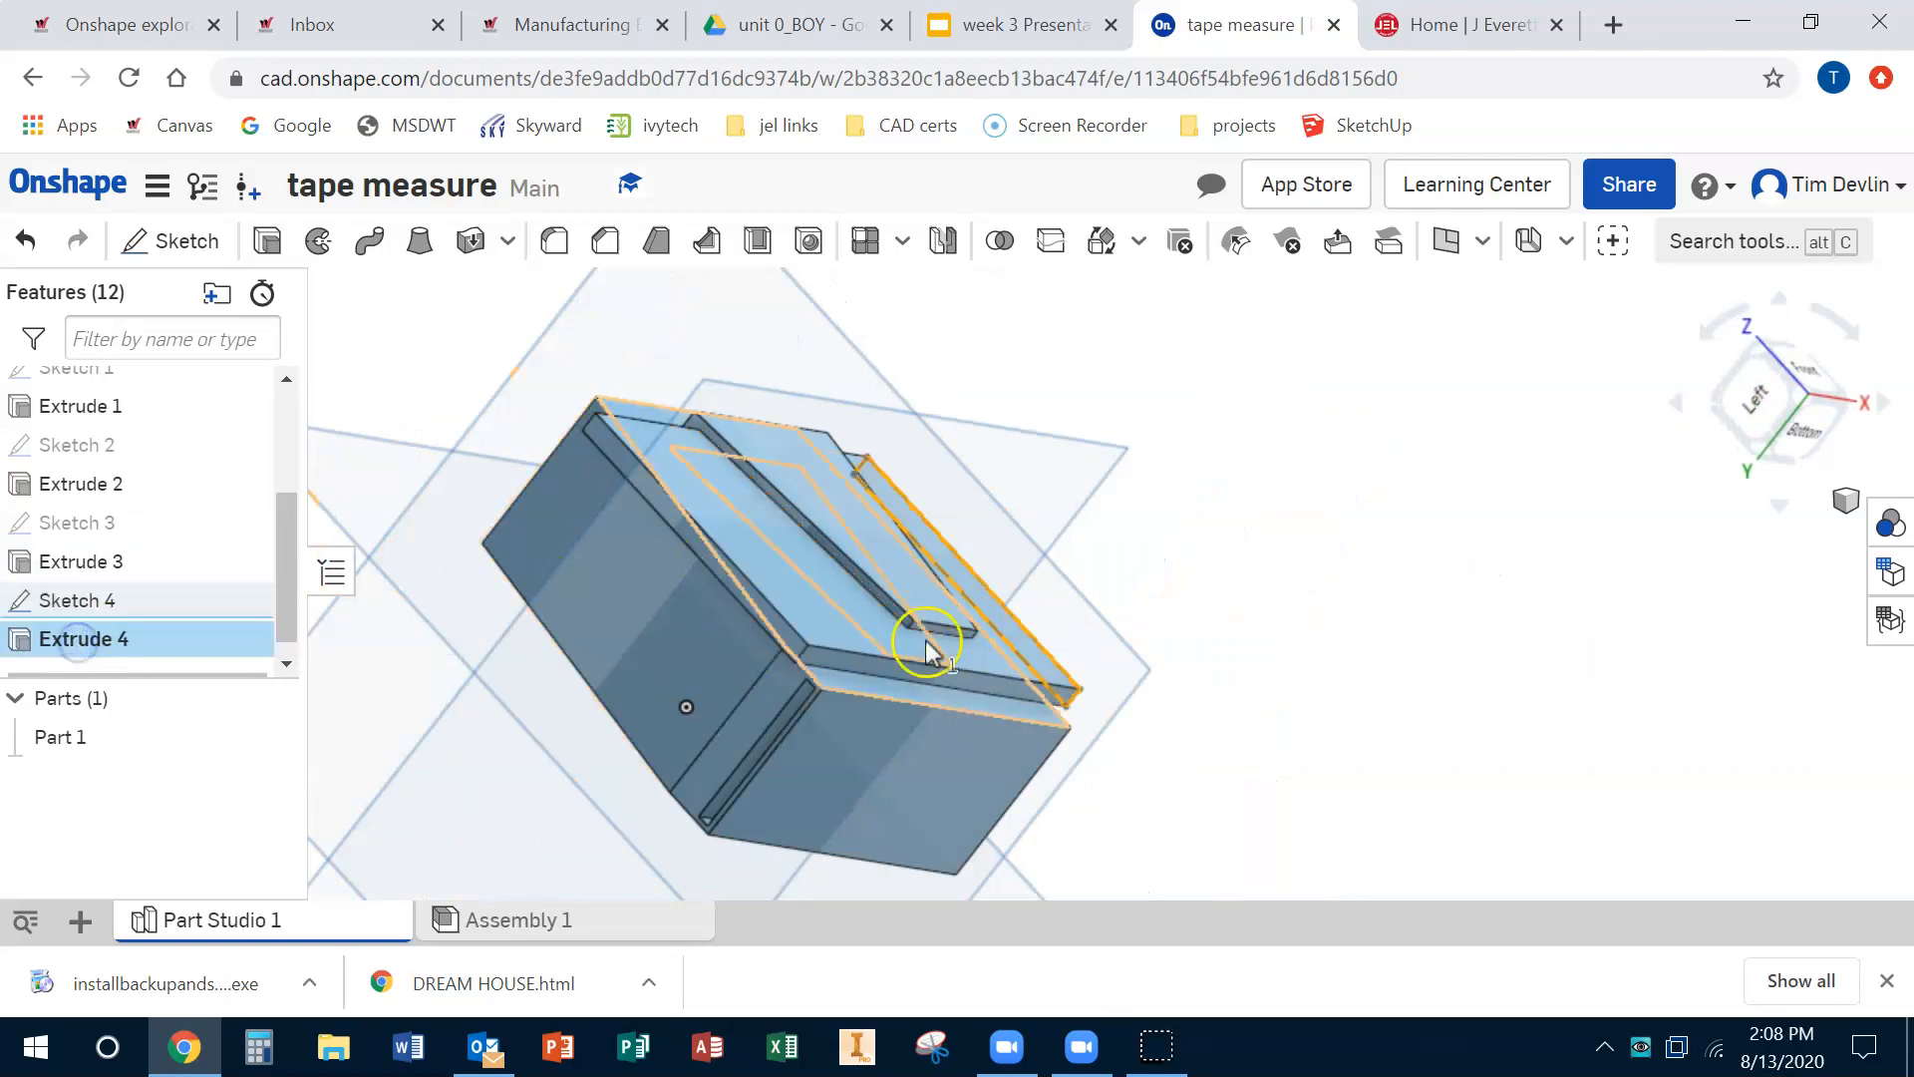
click(513, 376)
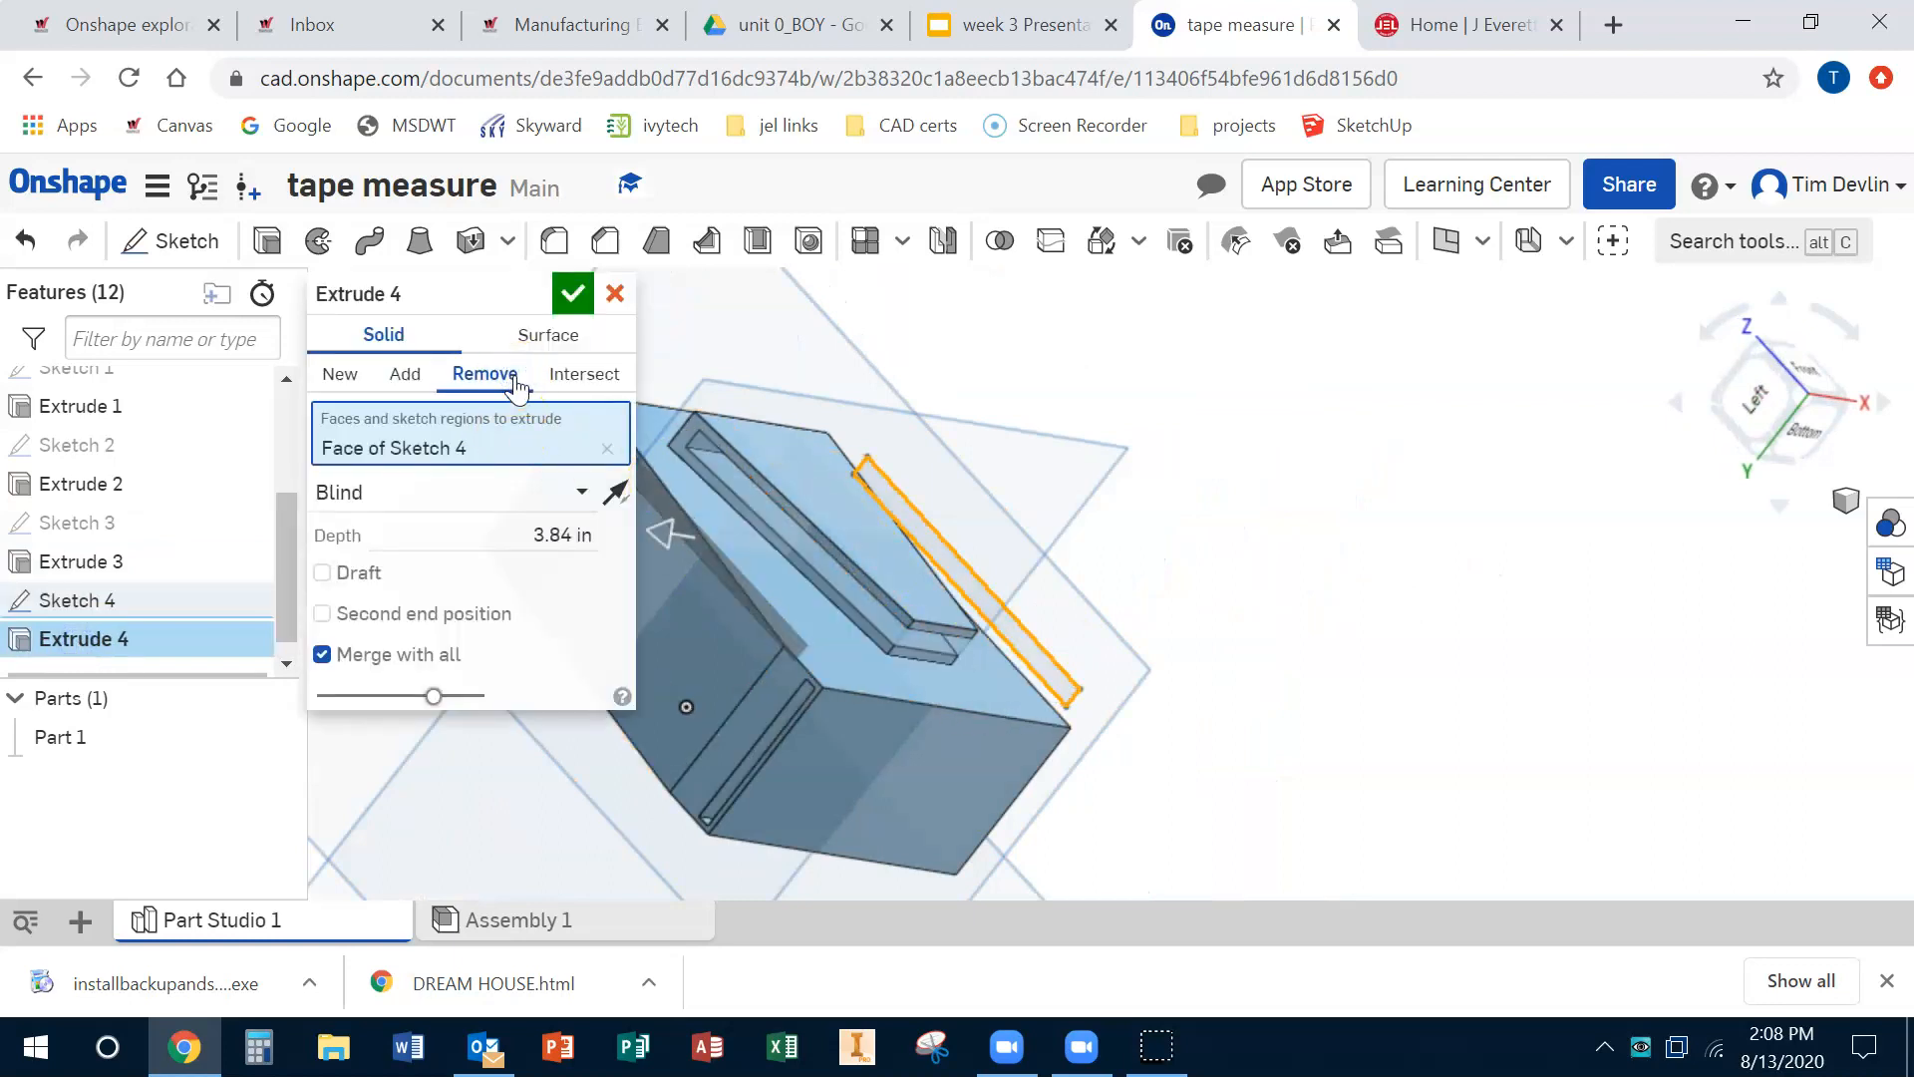
click(571, 292)
Step: Start a sketch on the body's bottom face, view it head-on, and draw a three-point arc about R5.155 inside the slot
right_drag(1286, 504, 1352, 534)
right_drag(919, 763, 1338, 676)
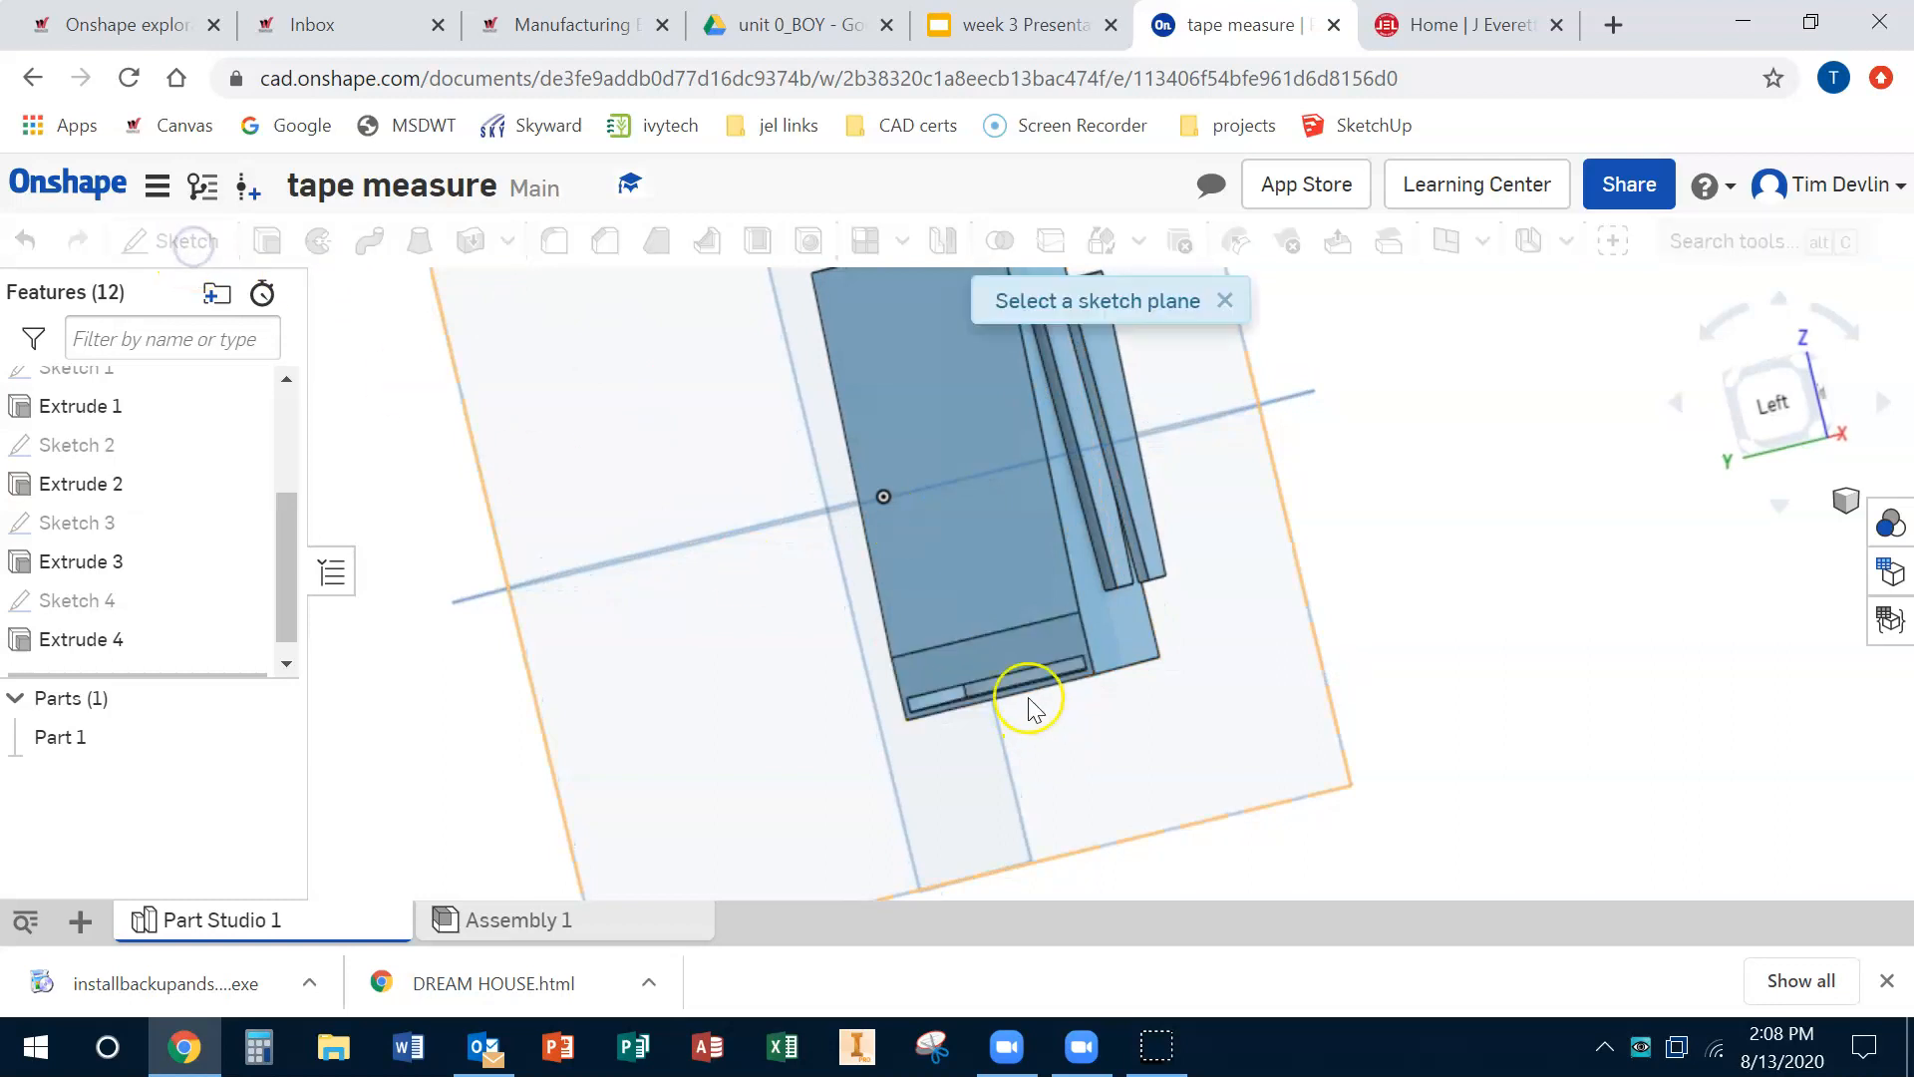
scroll(1031, 690, down, 4)
scroll(1031, 688, up, 8)
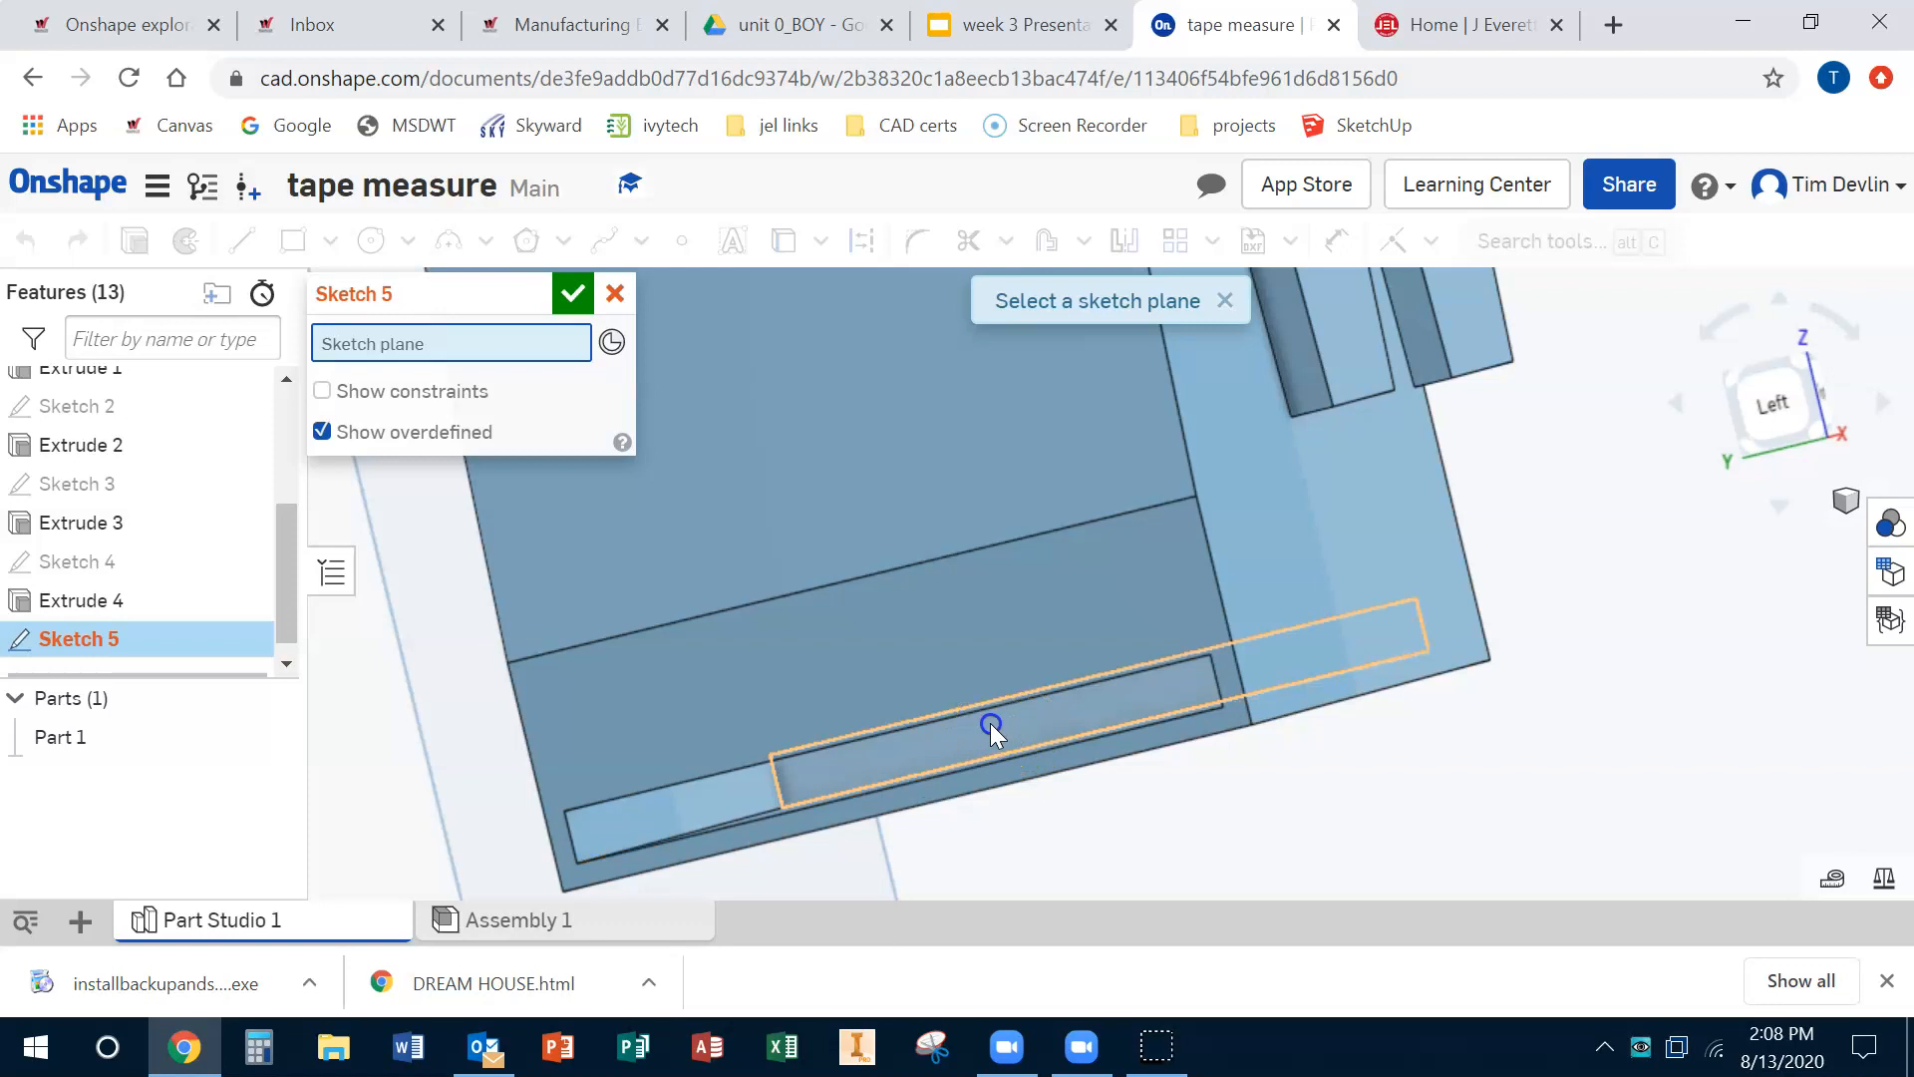
click(990, 722)
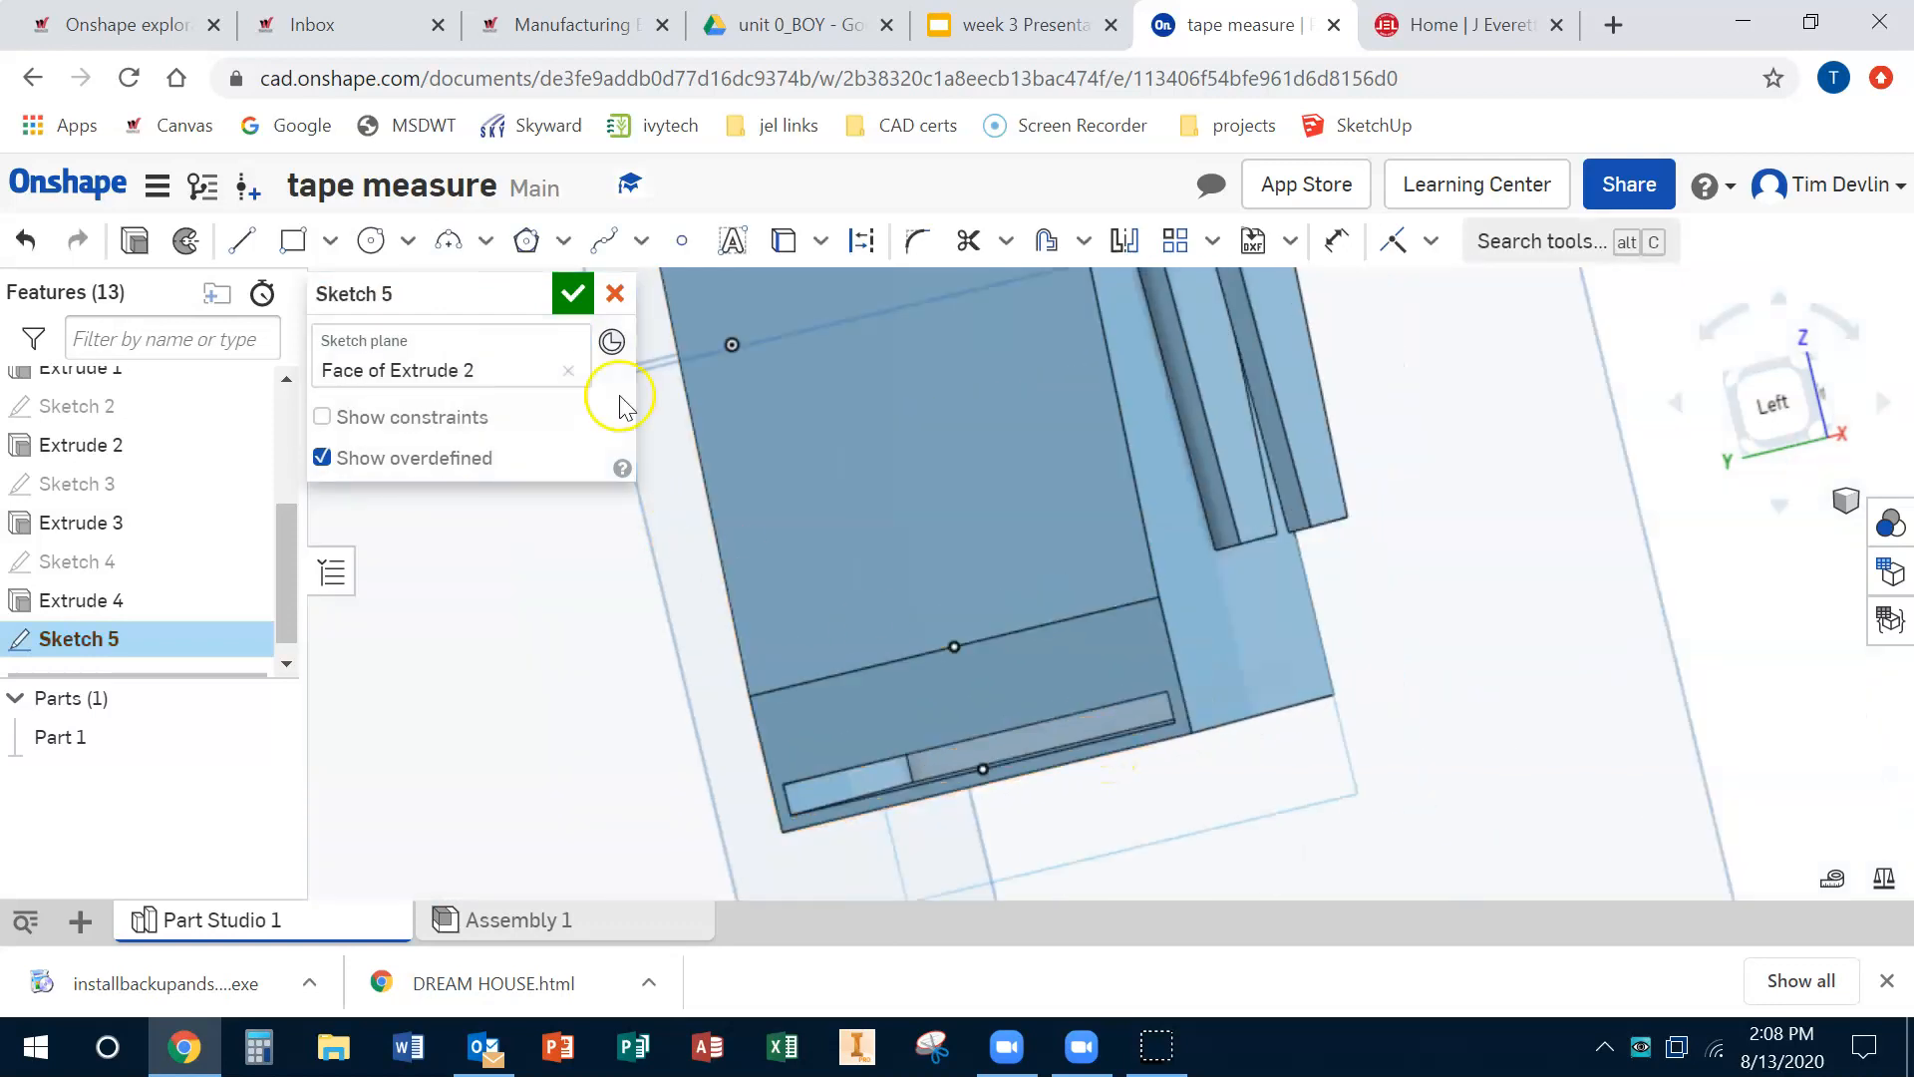
click(1775, 404)
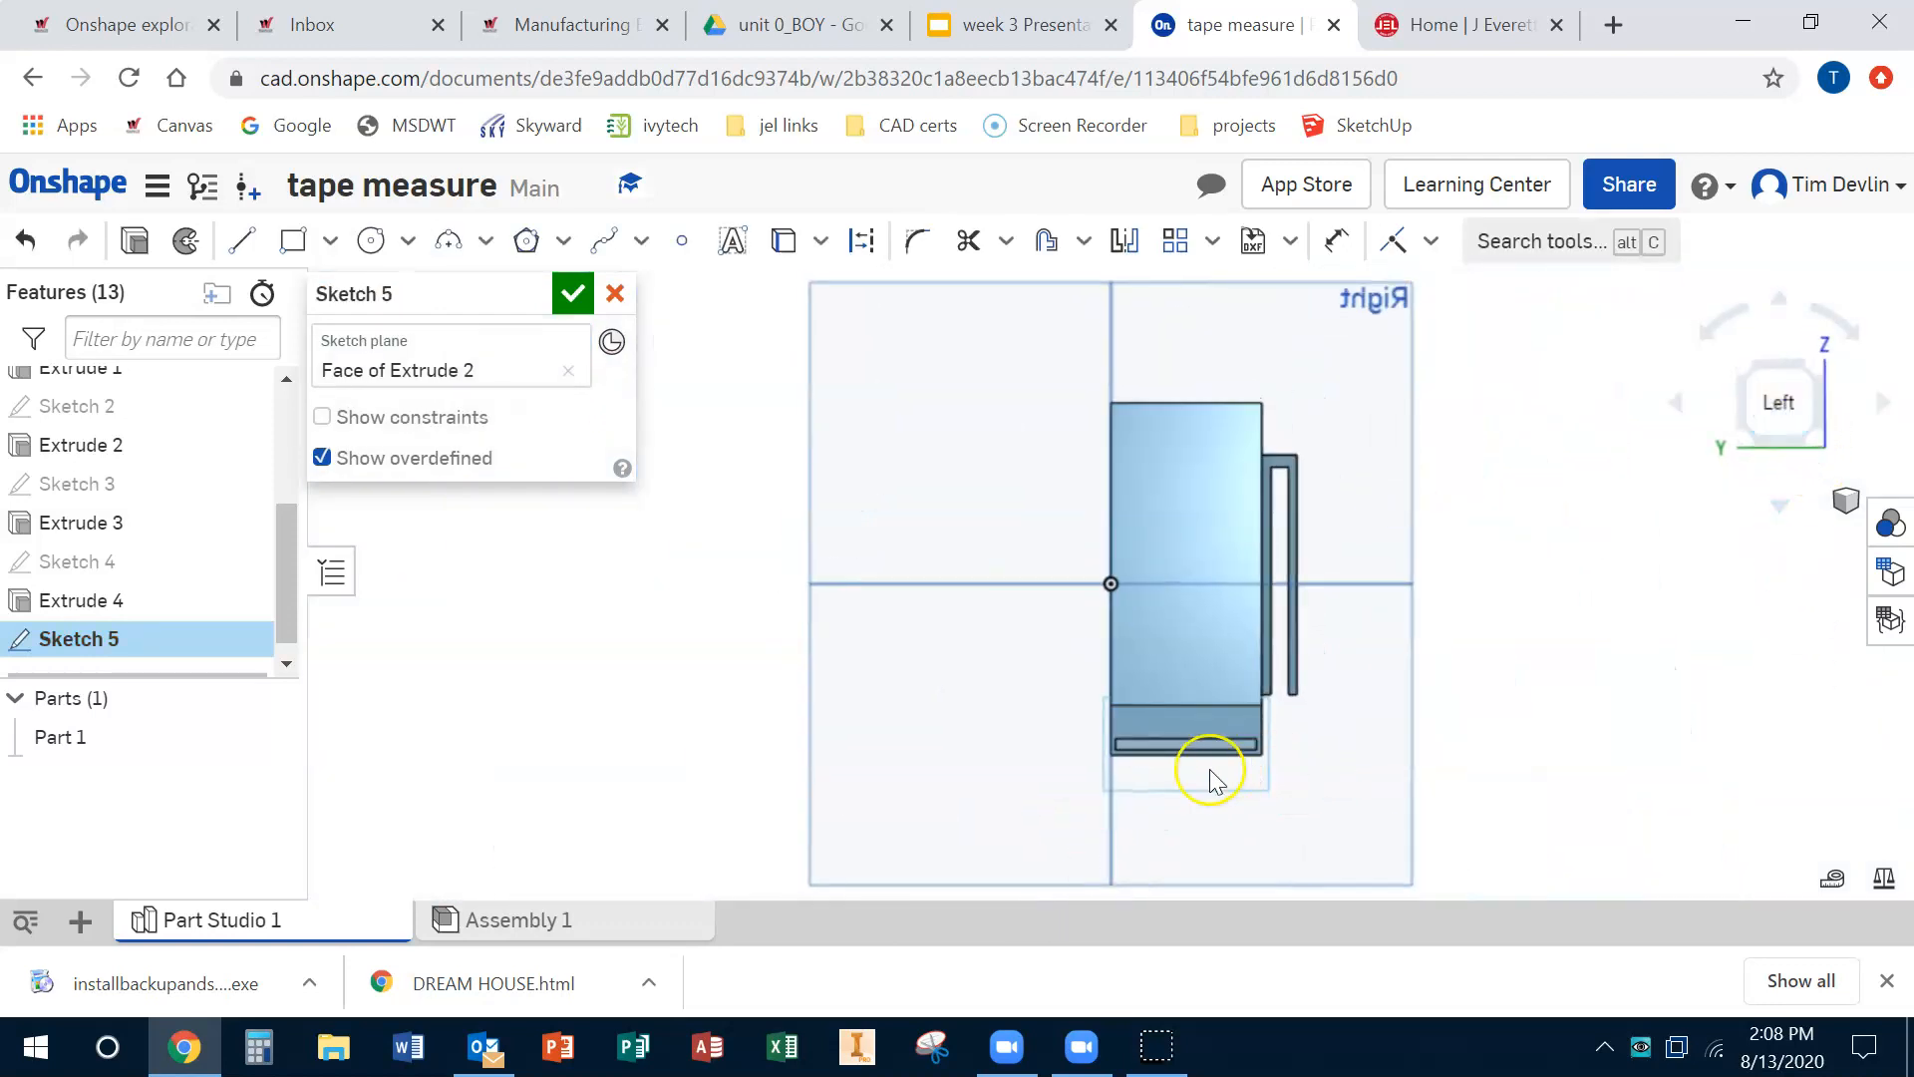
scroll(1177, 757, up, 5)
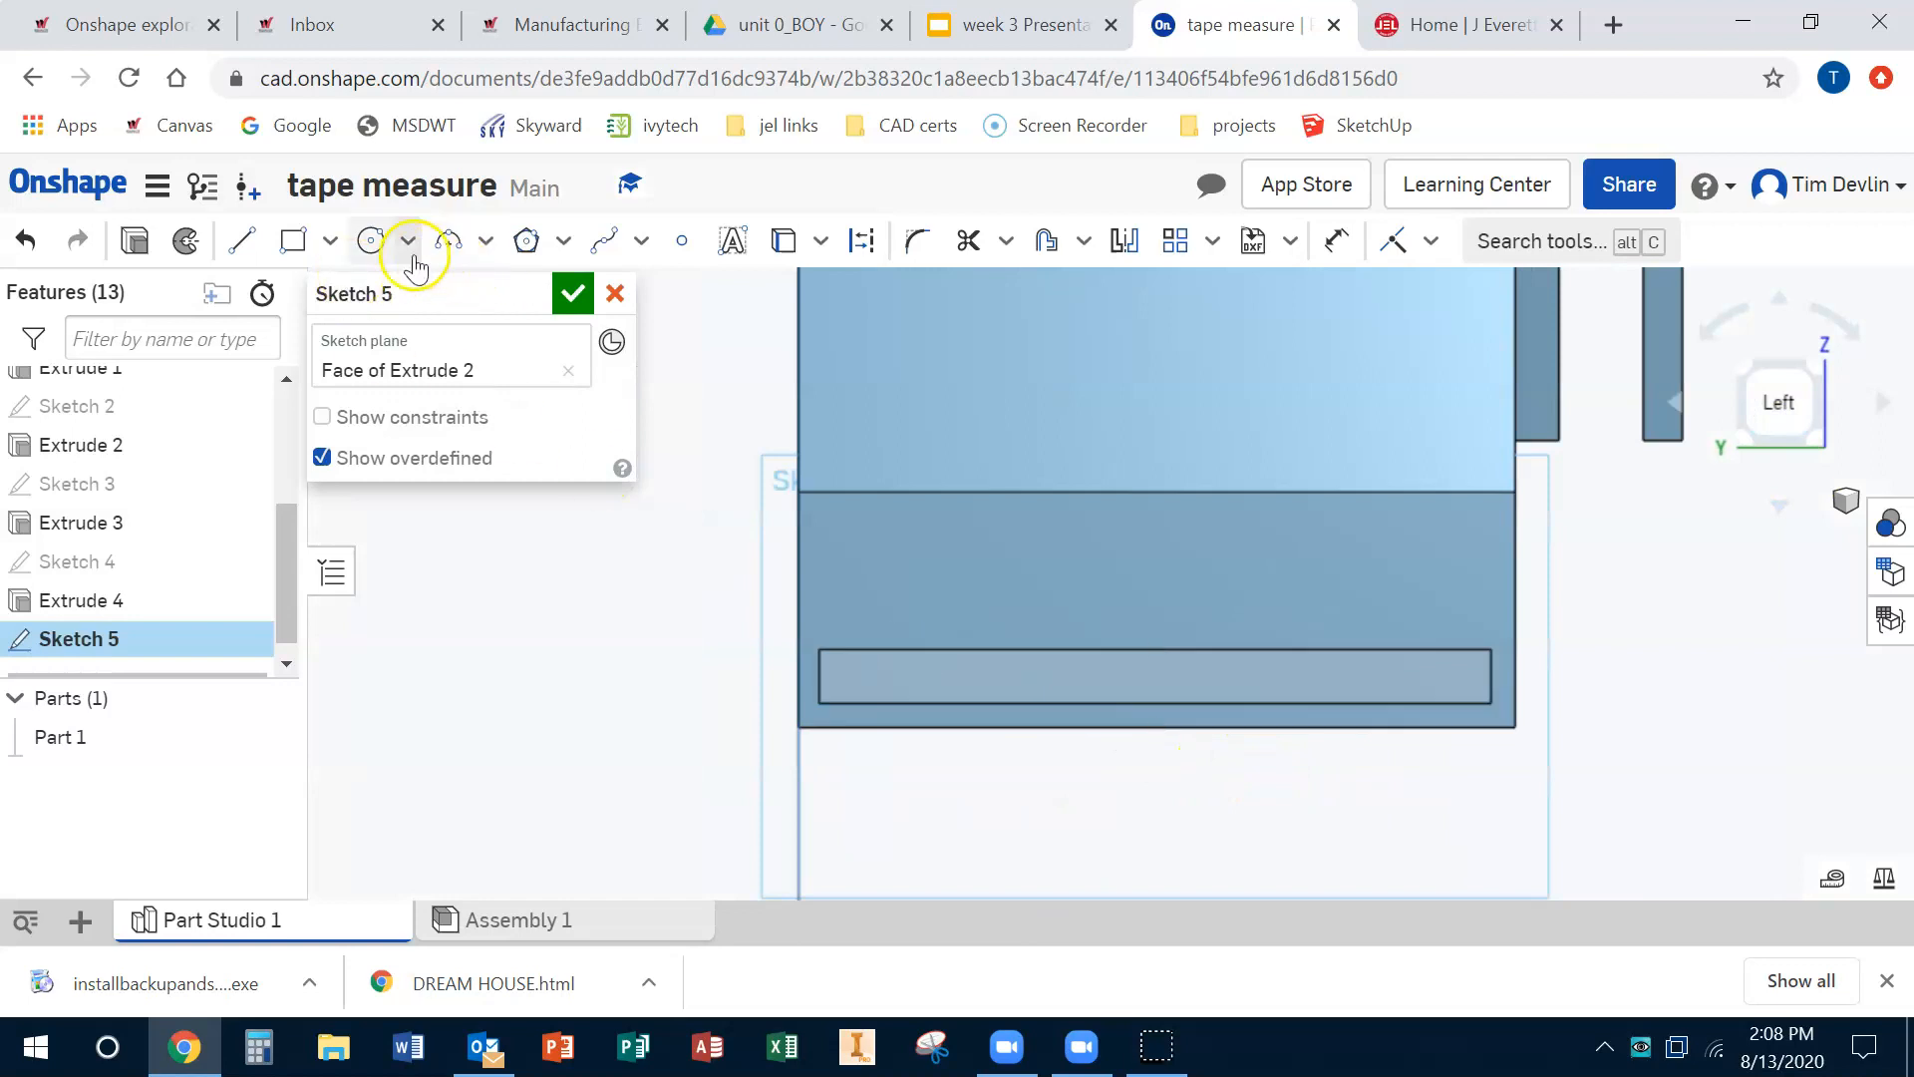
click(448, 240)
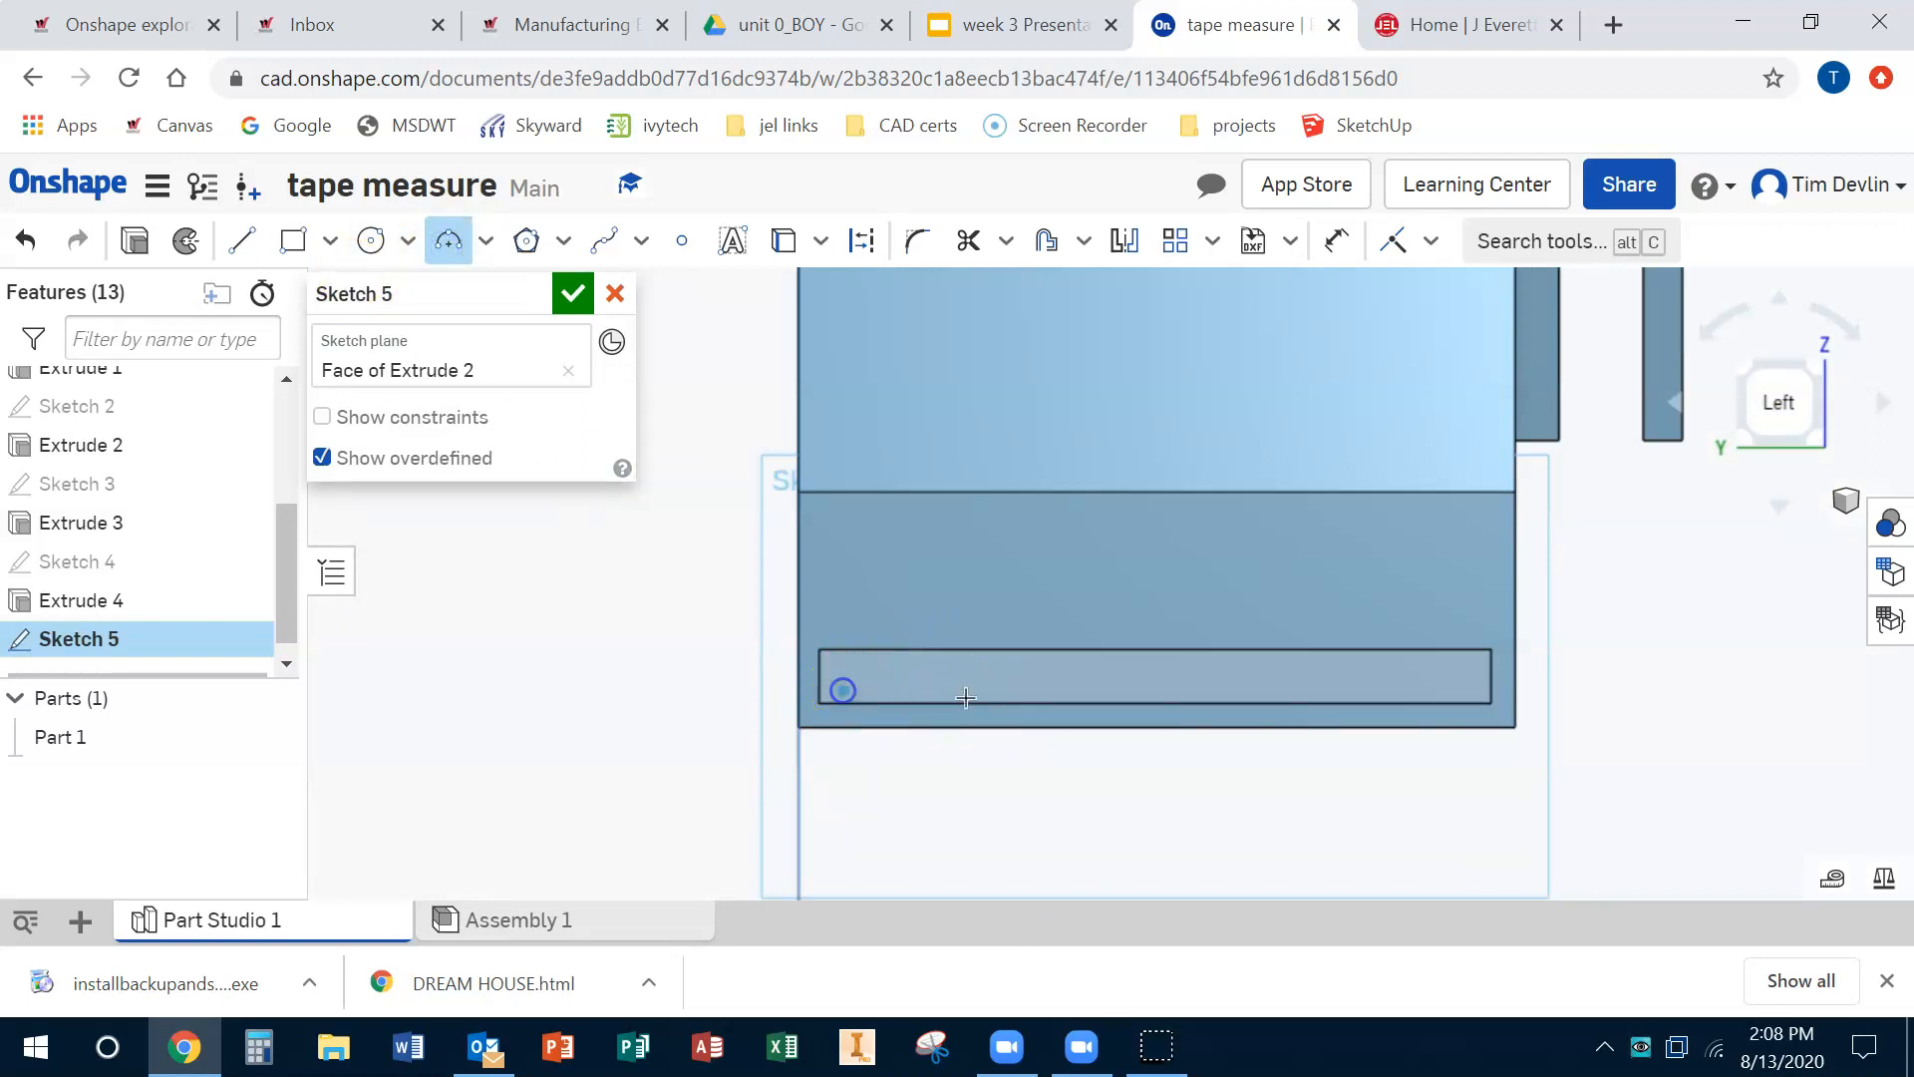
click(1469, 689)
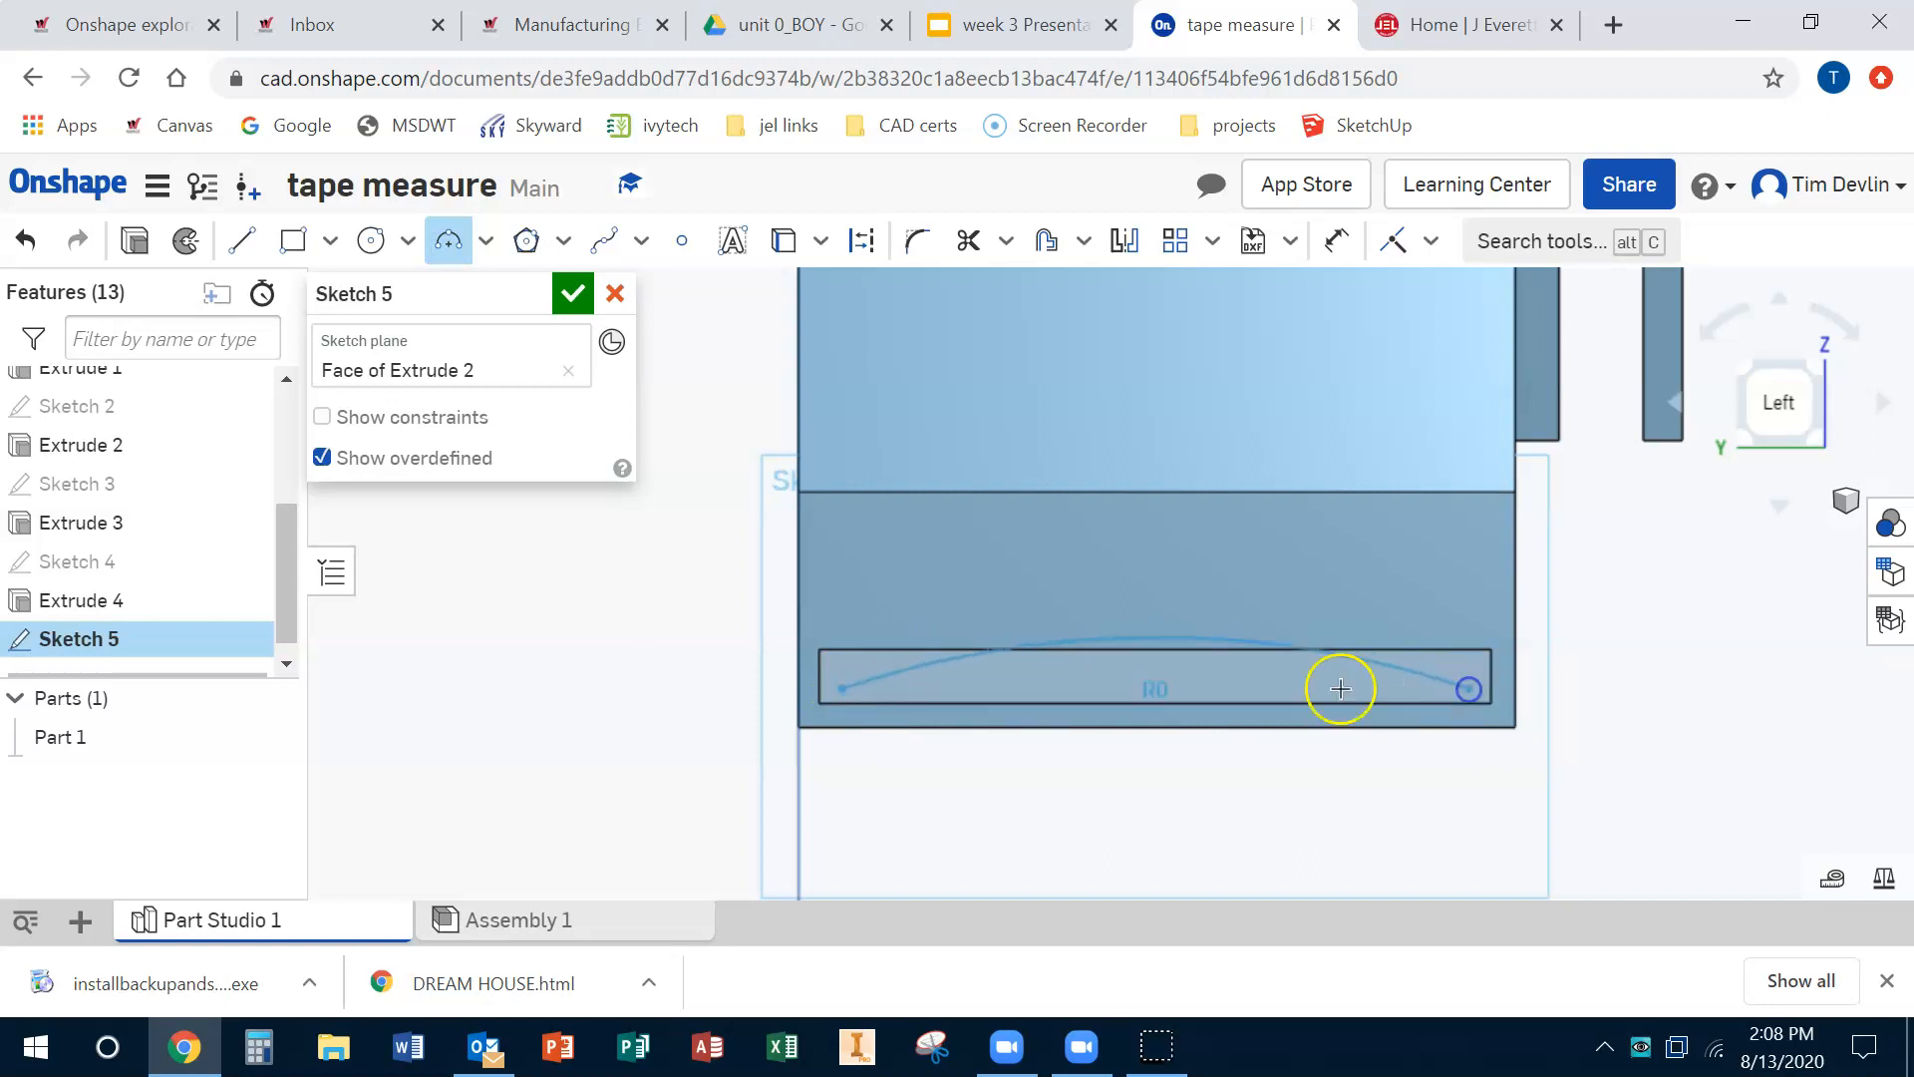
click(1000, 682)
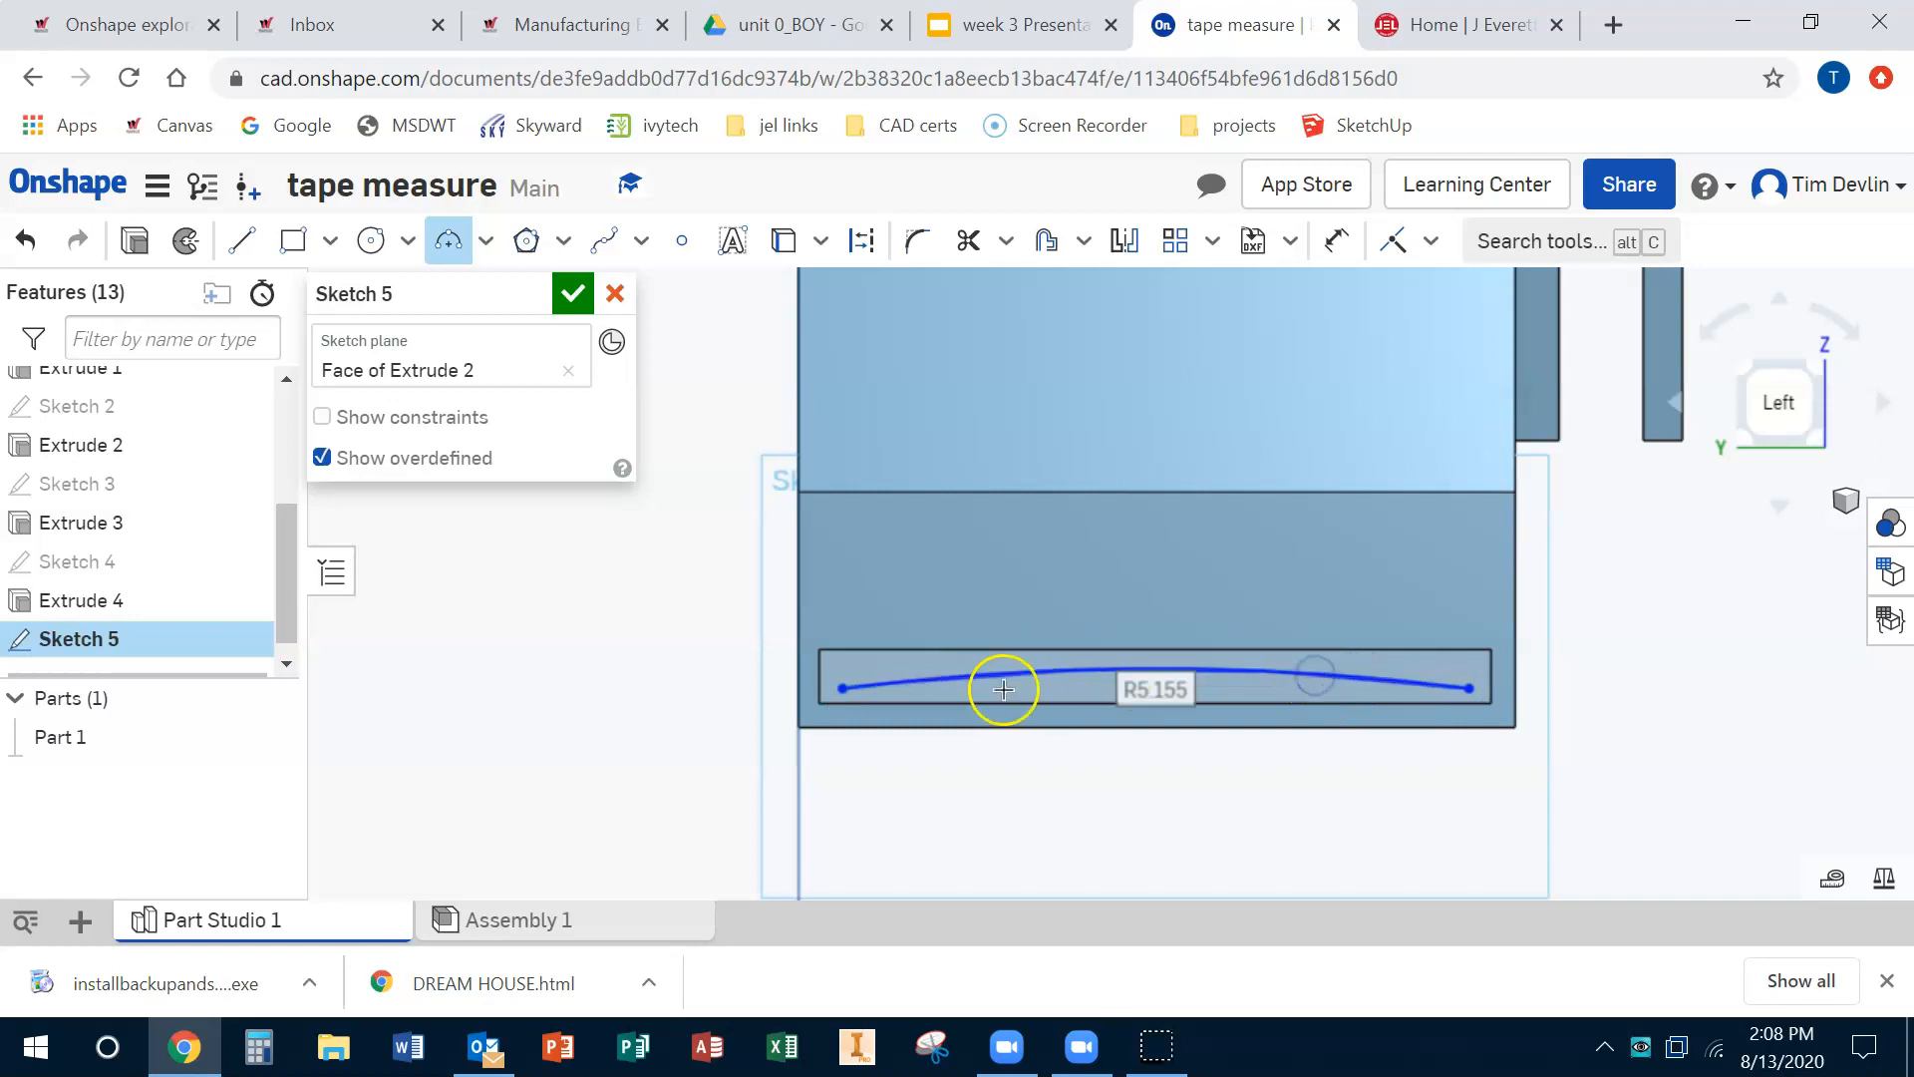
scroll(884, 673, up, 3)
Step: Draw a second three-point arc about R6.726 just below the first, spanning the slot
click(784, 678)
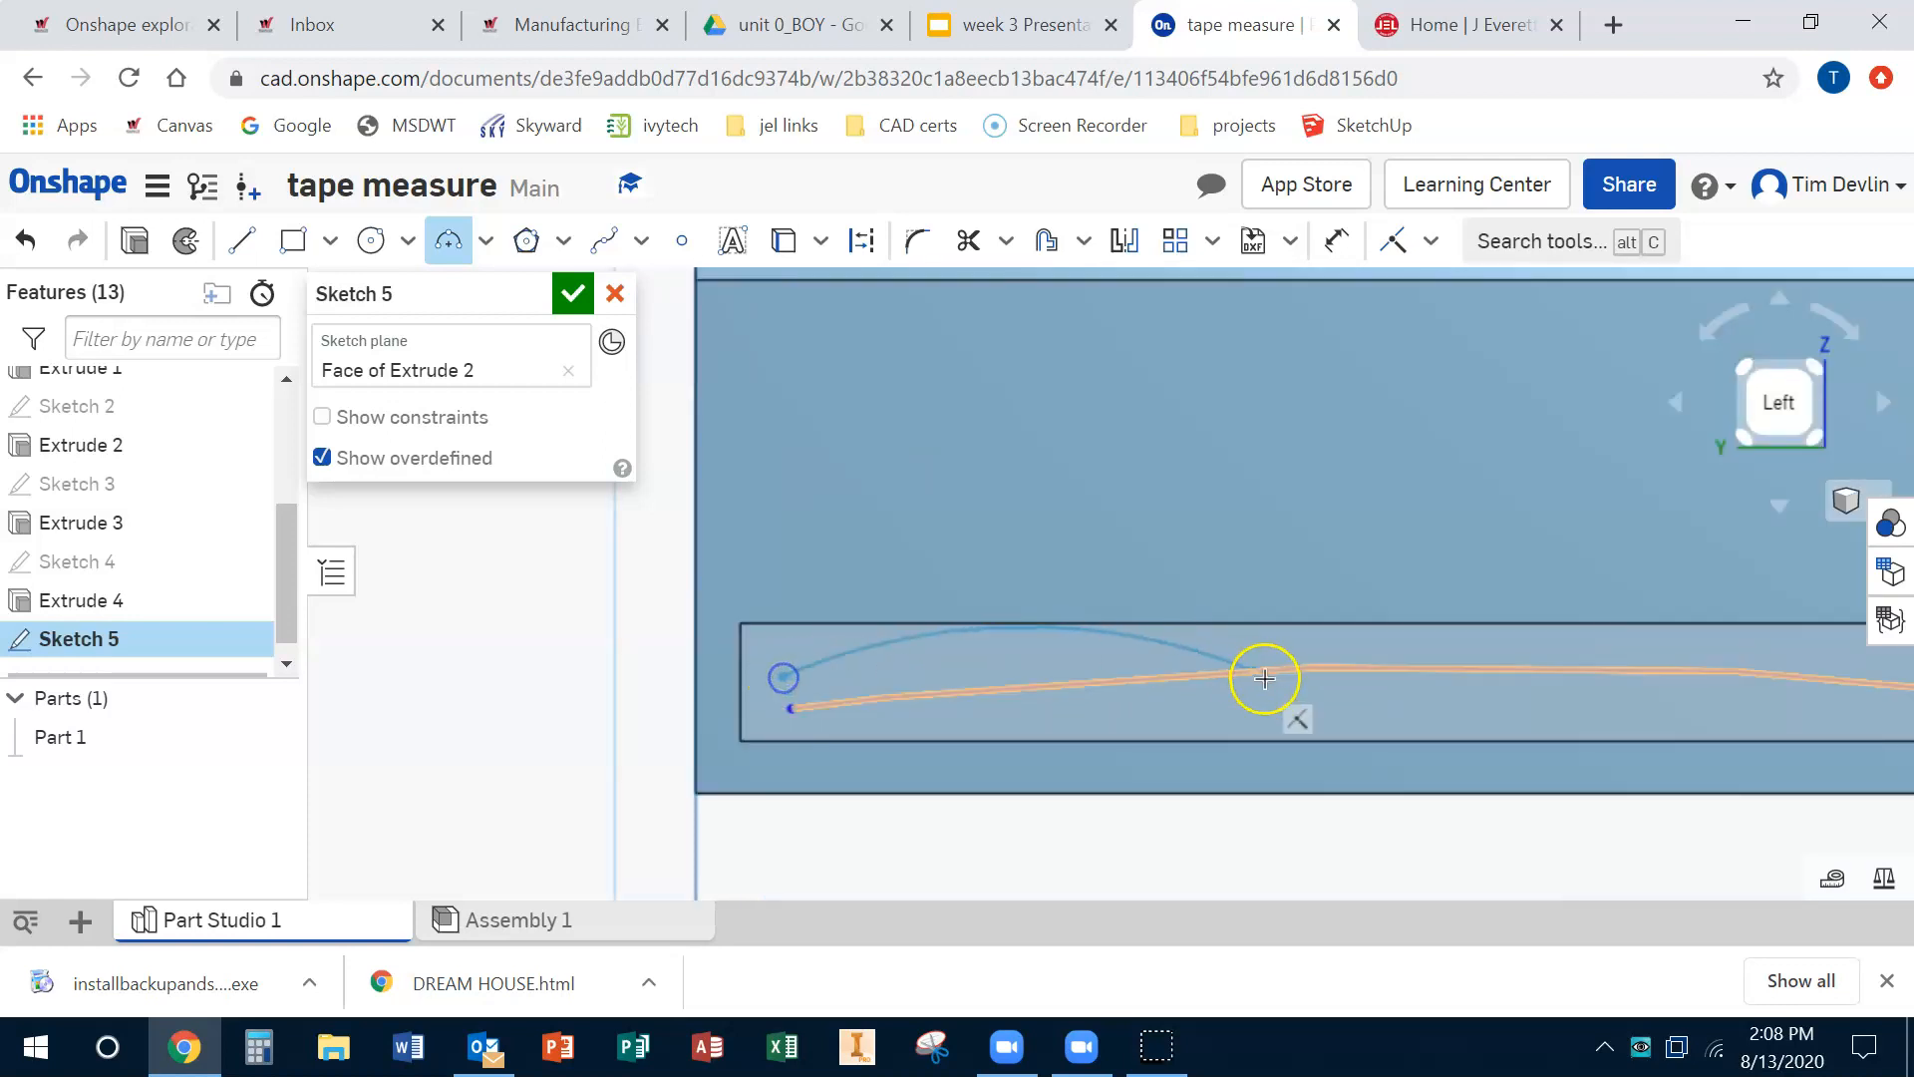
scroll(1291, 675, down, 5)
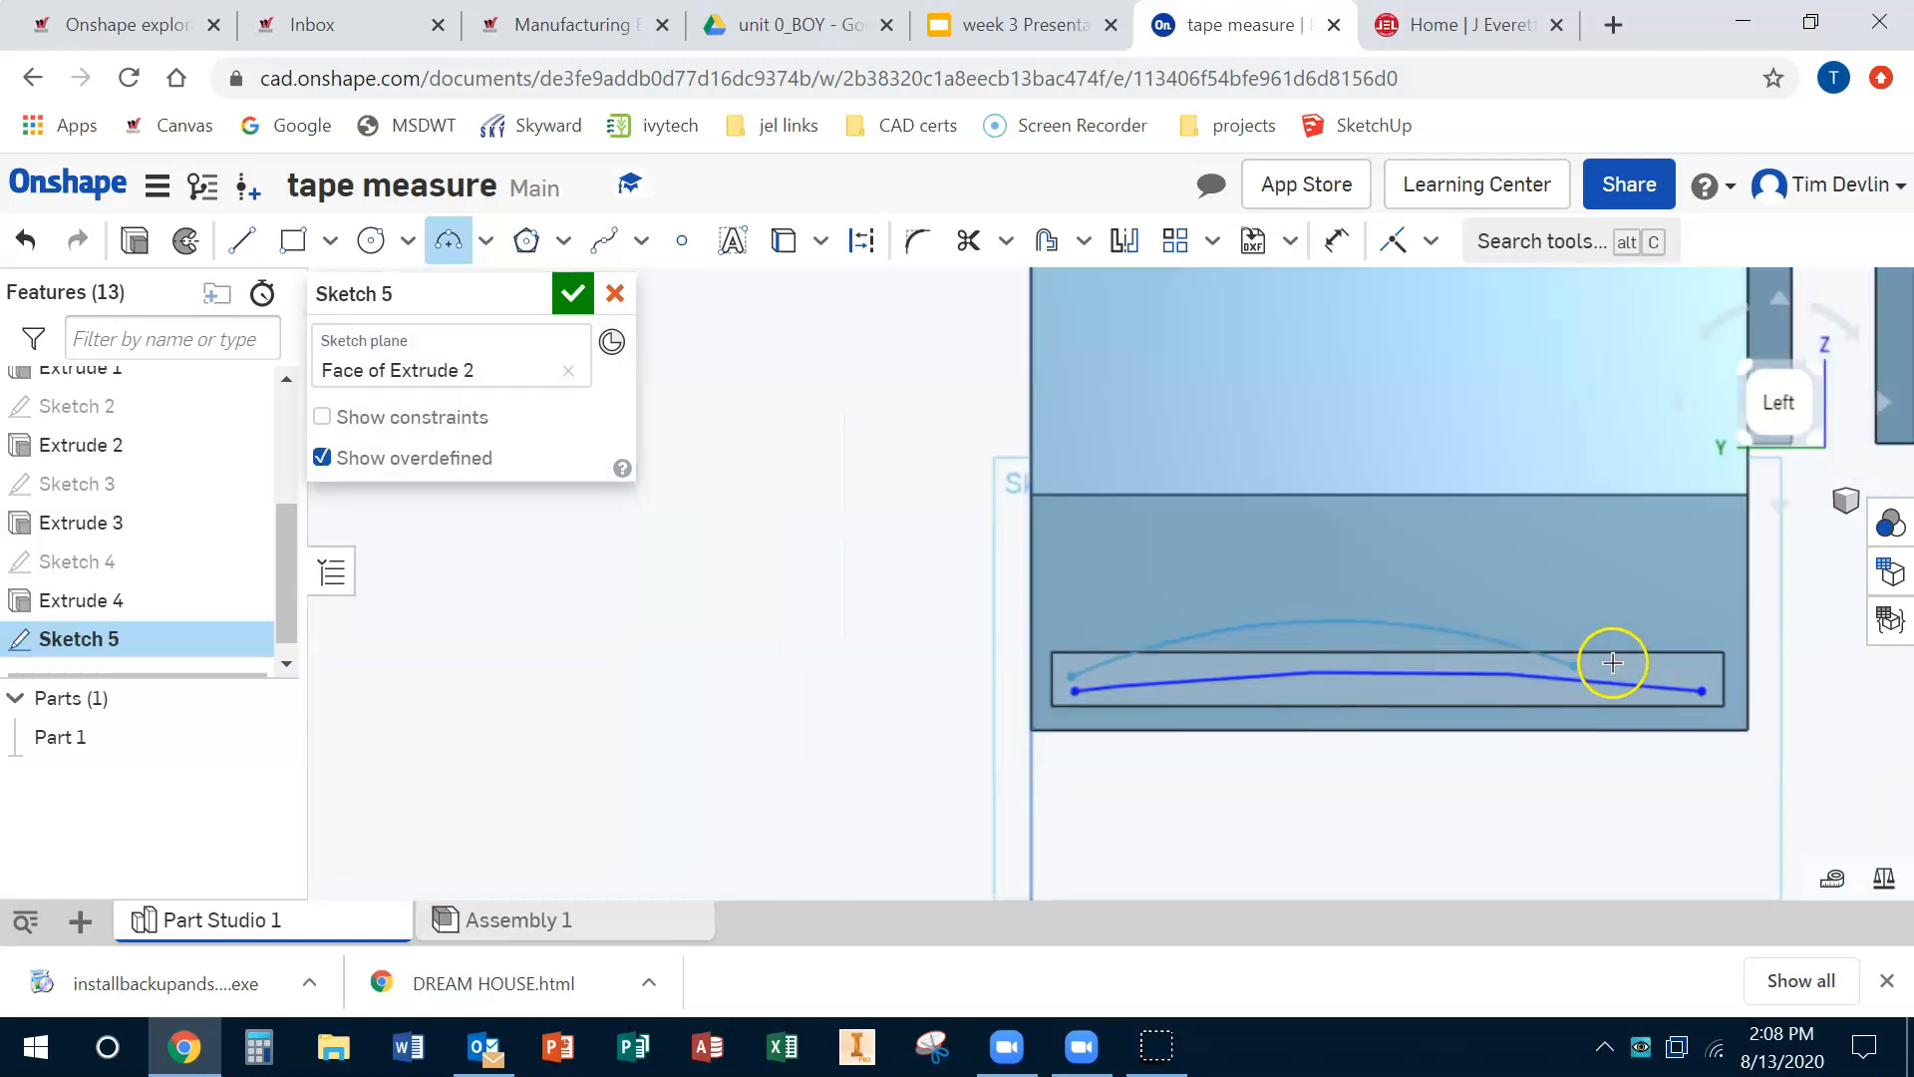
scroll(1705, 676, up, 2)
click(1699, 676)
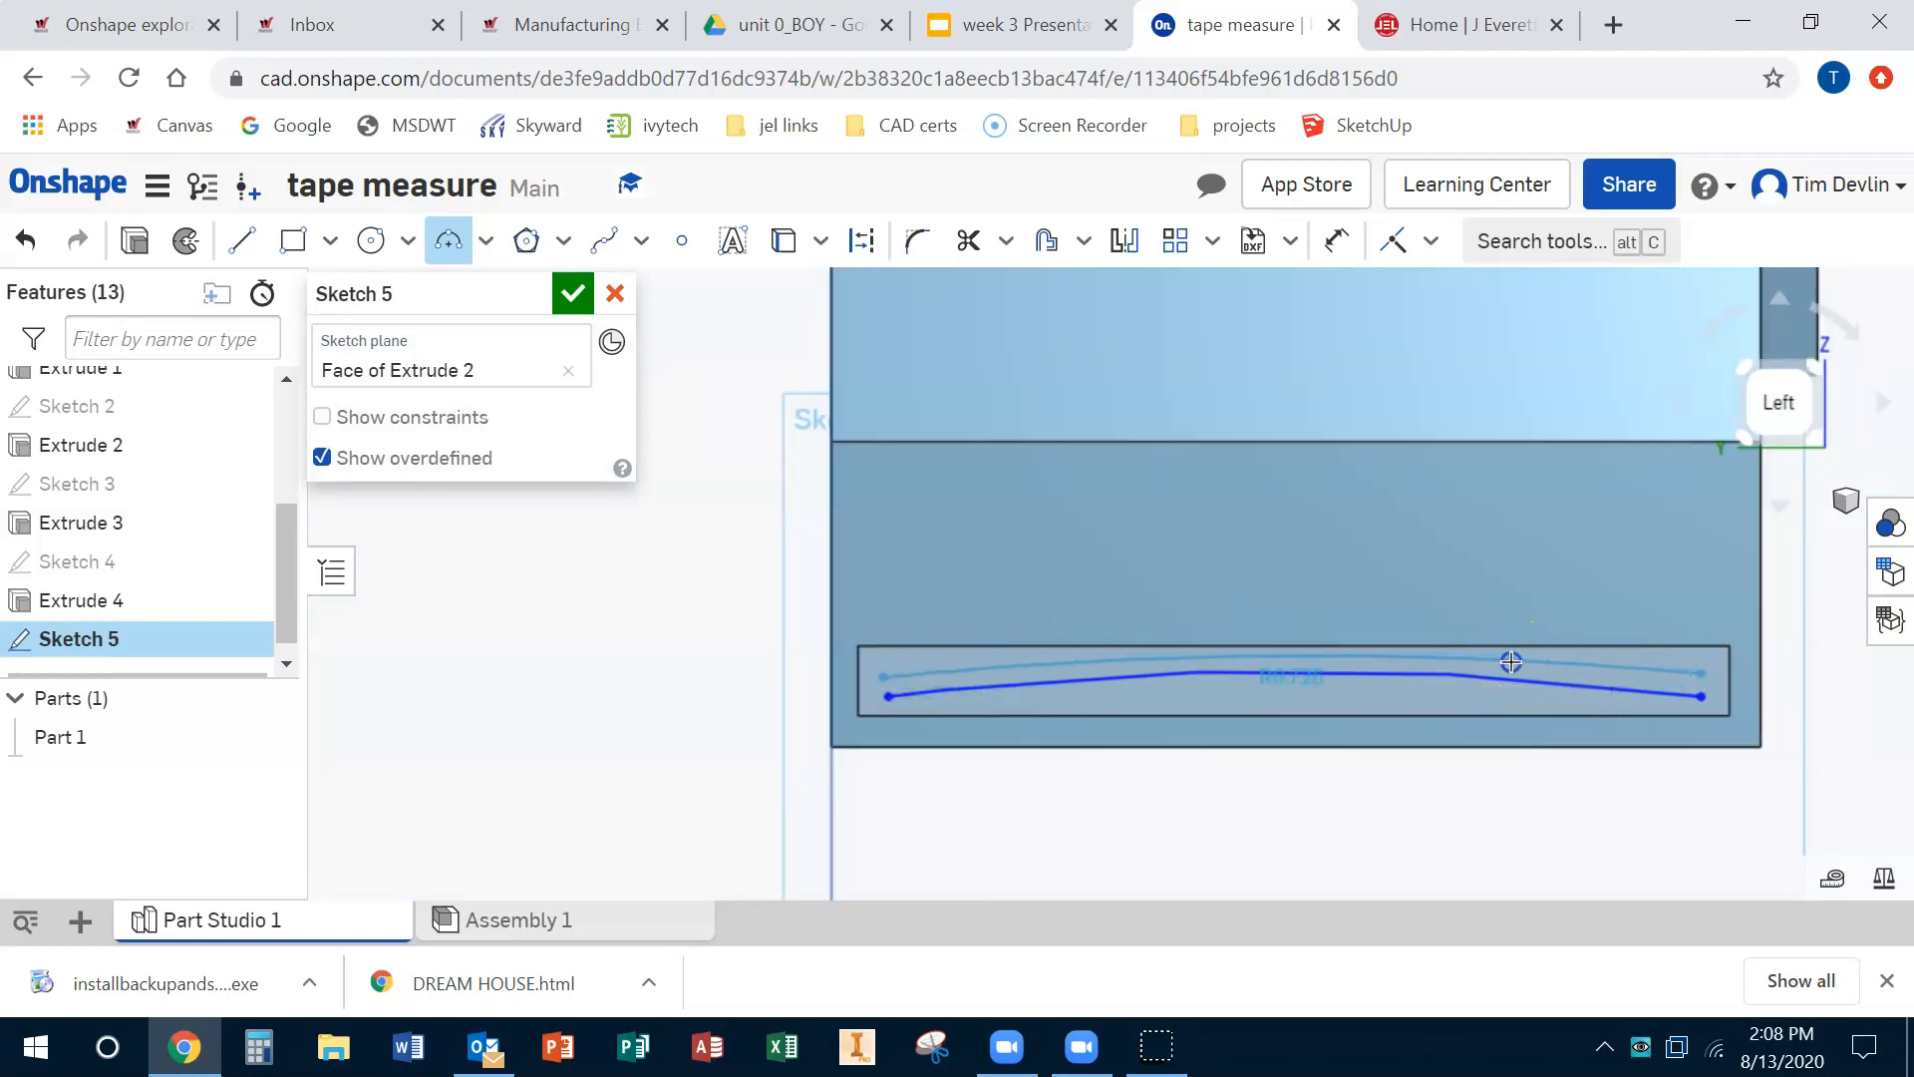
click(1511, 662)
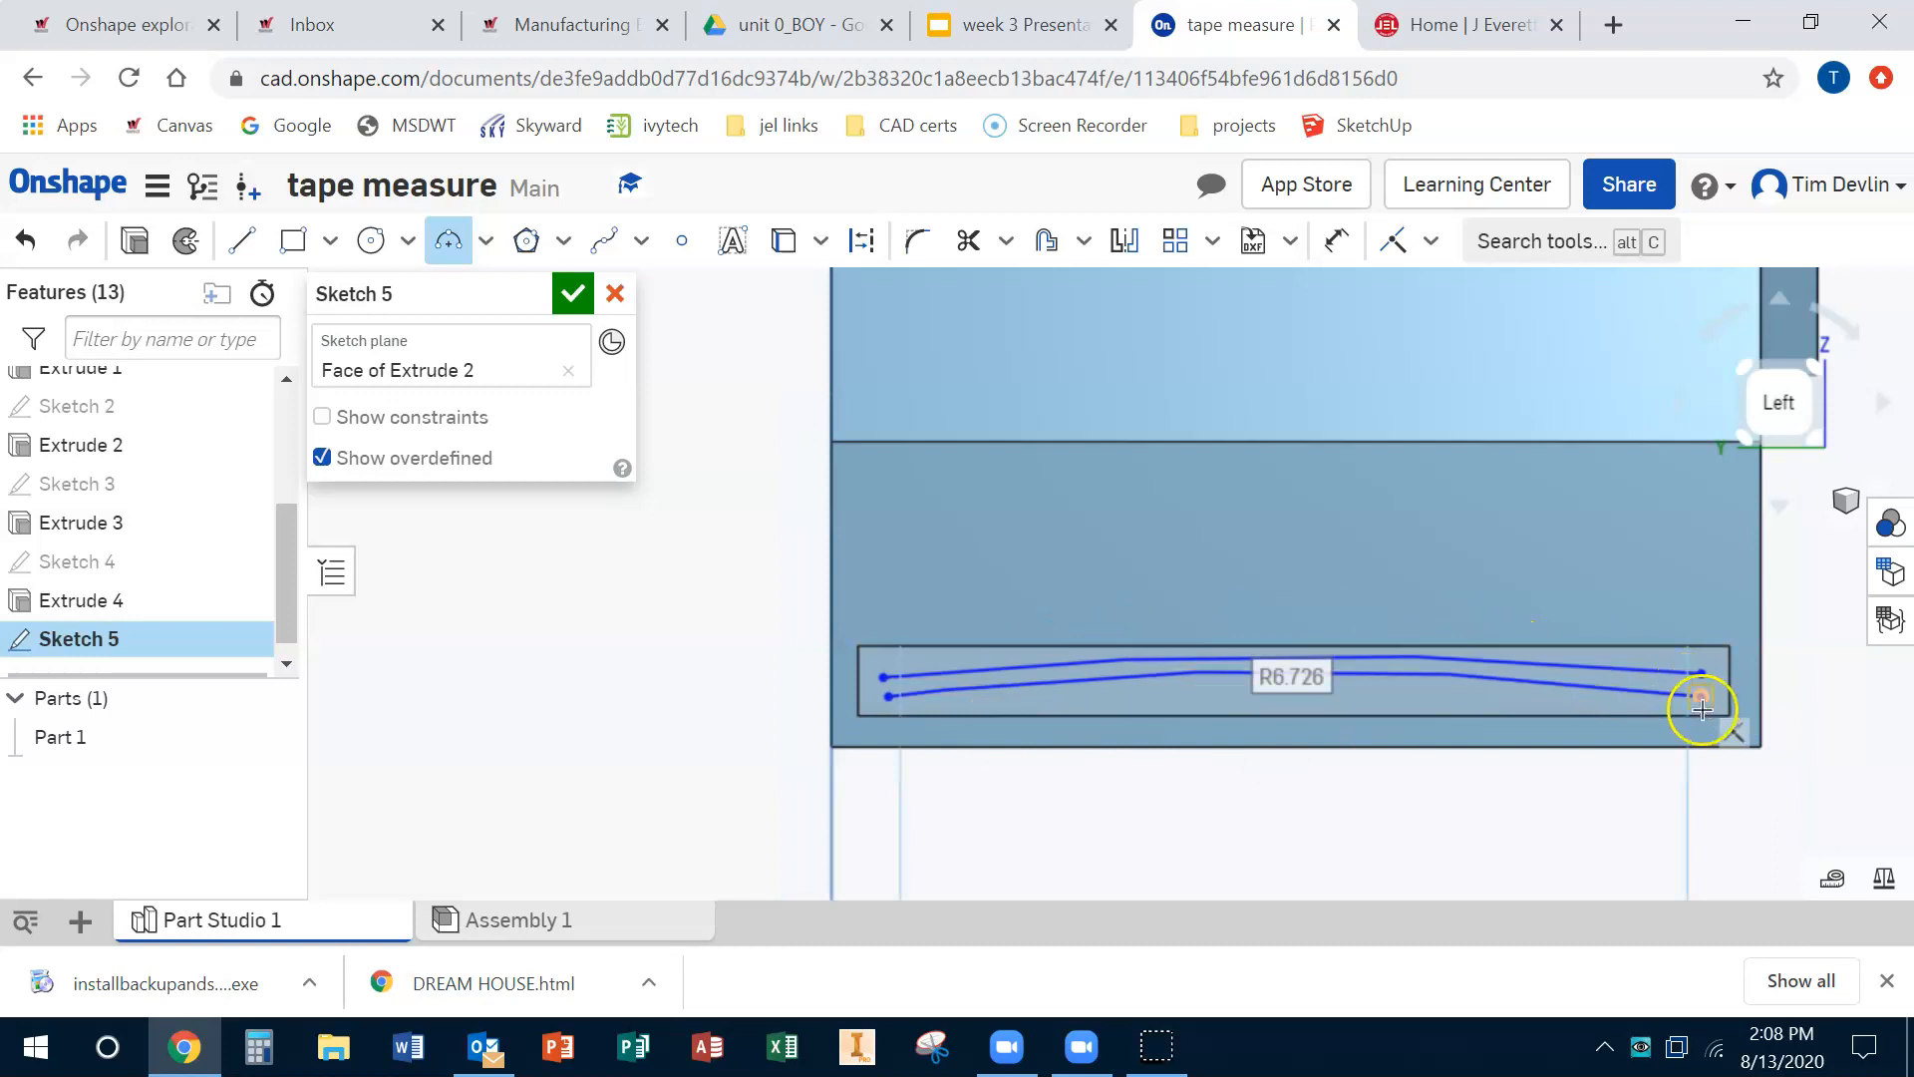
Step: Close the arc ends with short lines to form the curved tape profile and finish the sketch
click(244, 241)
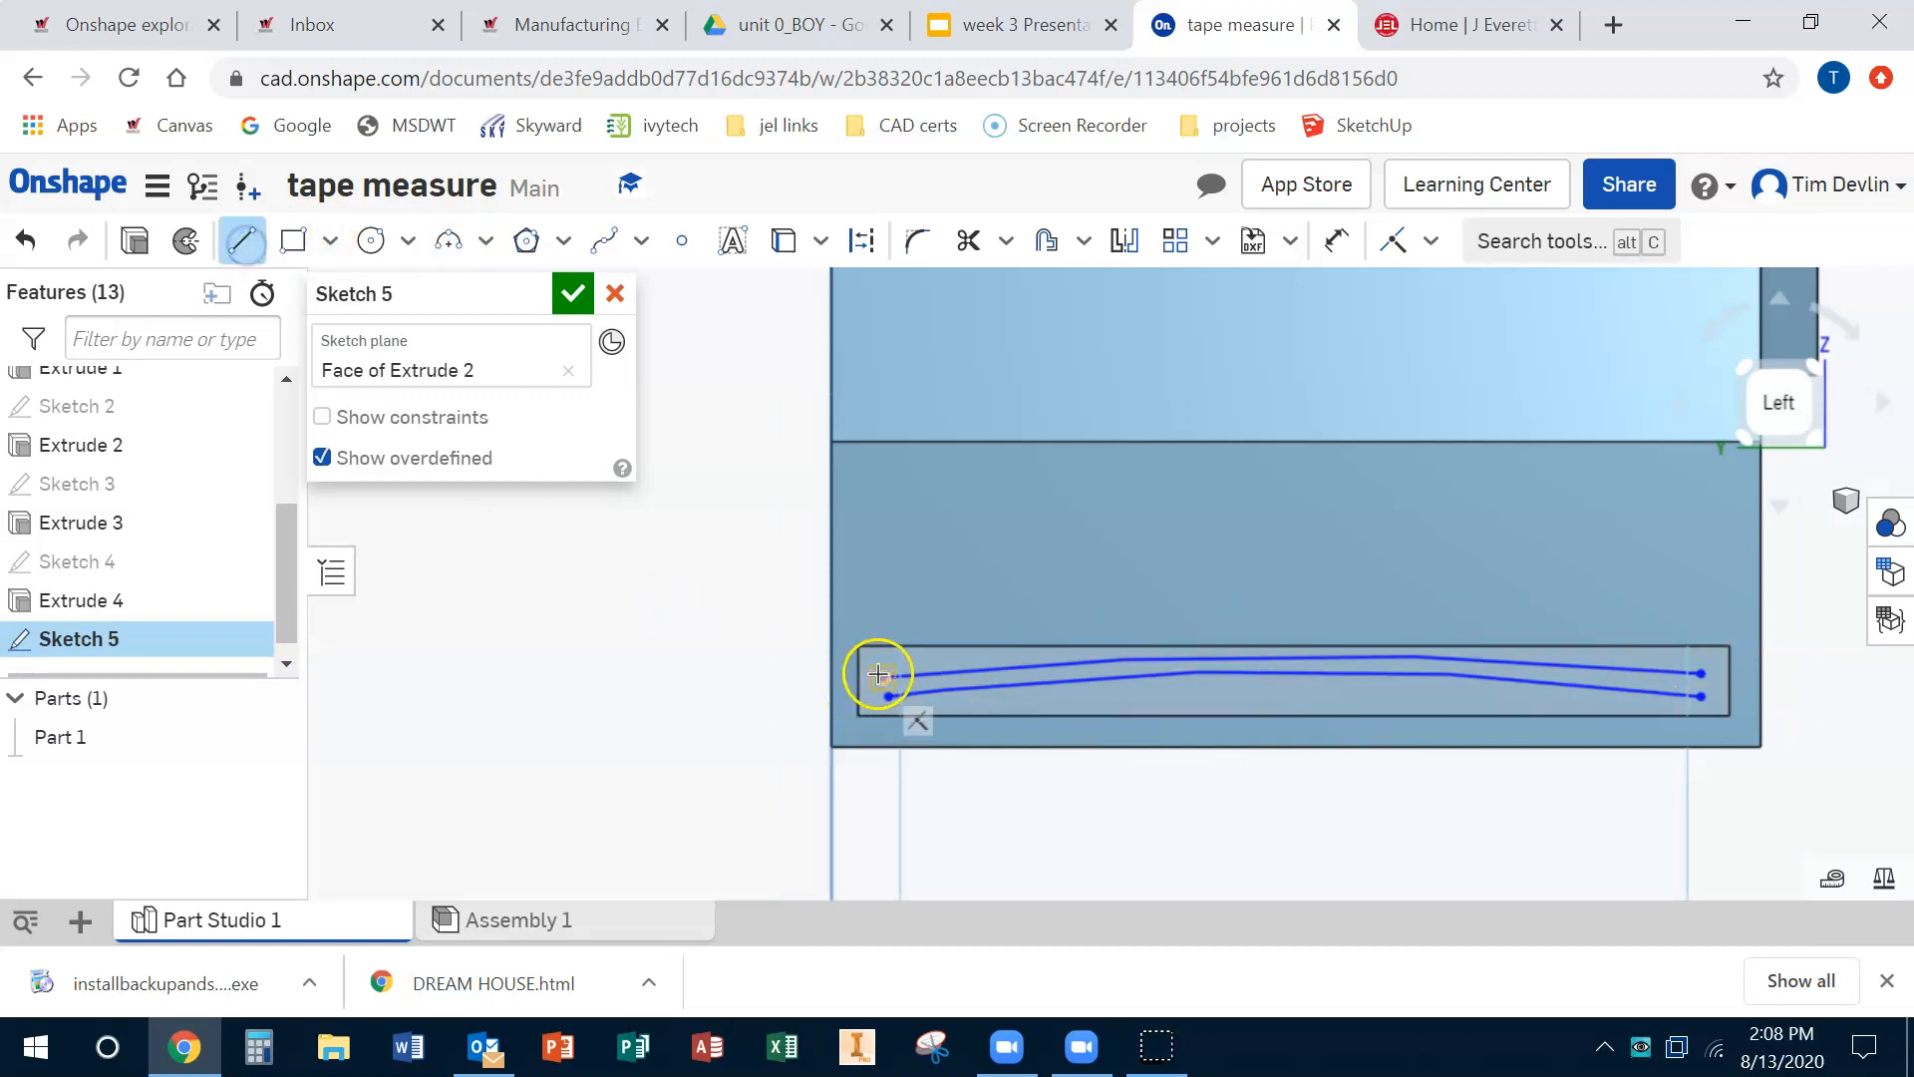
click(890, 695)
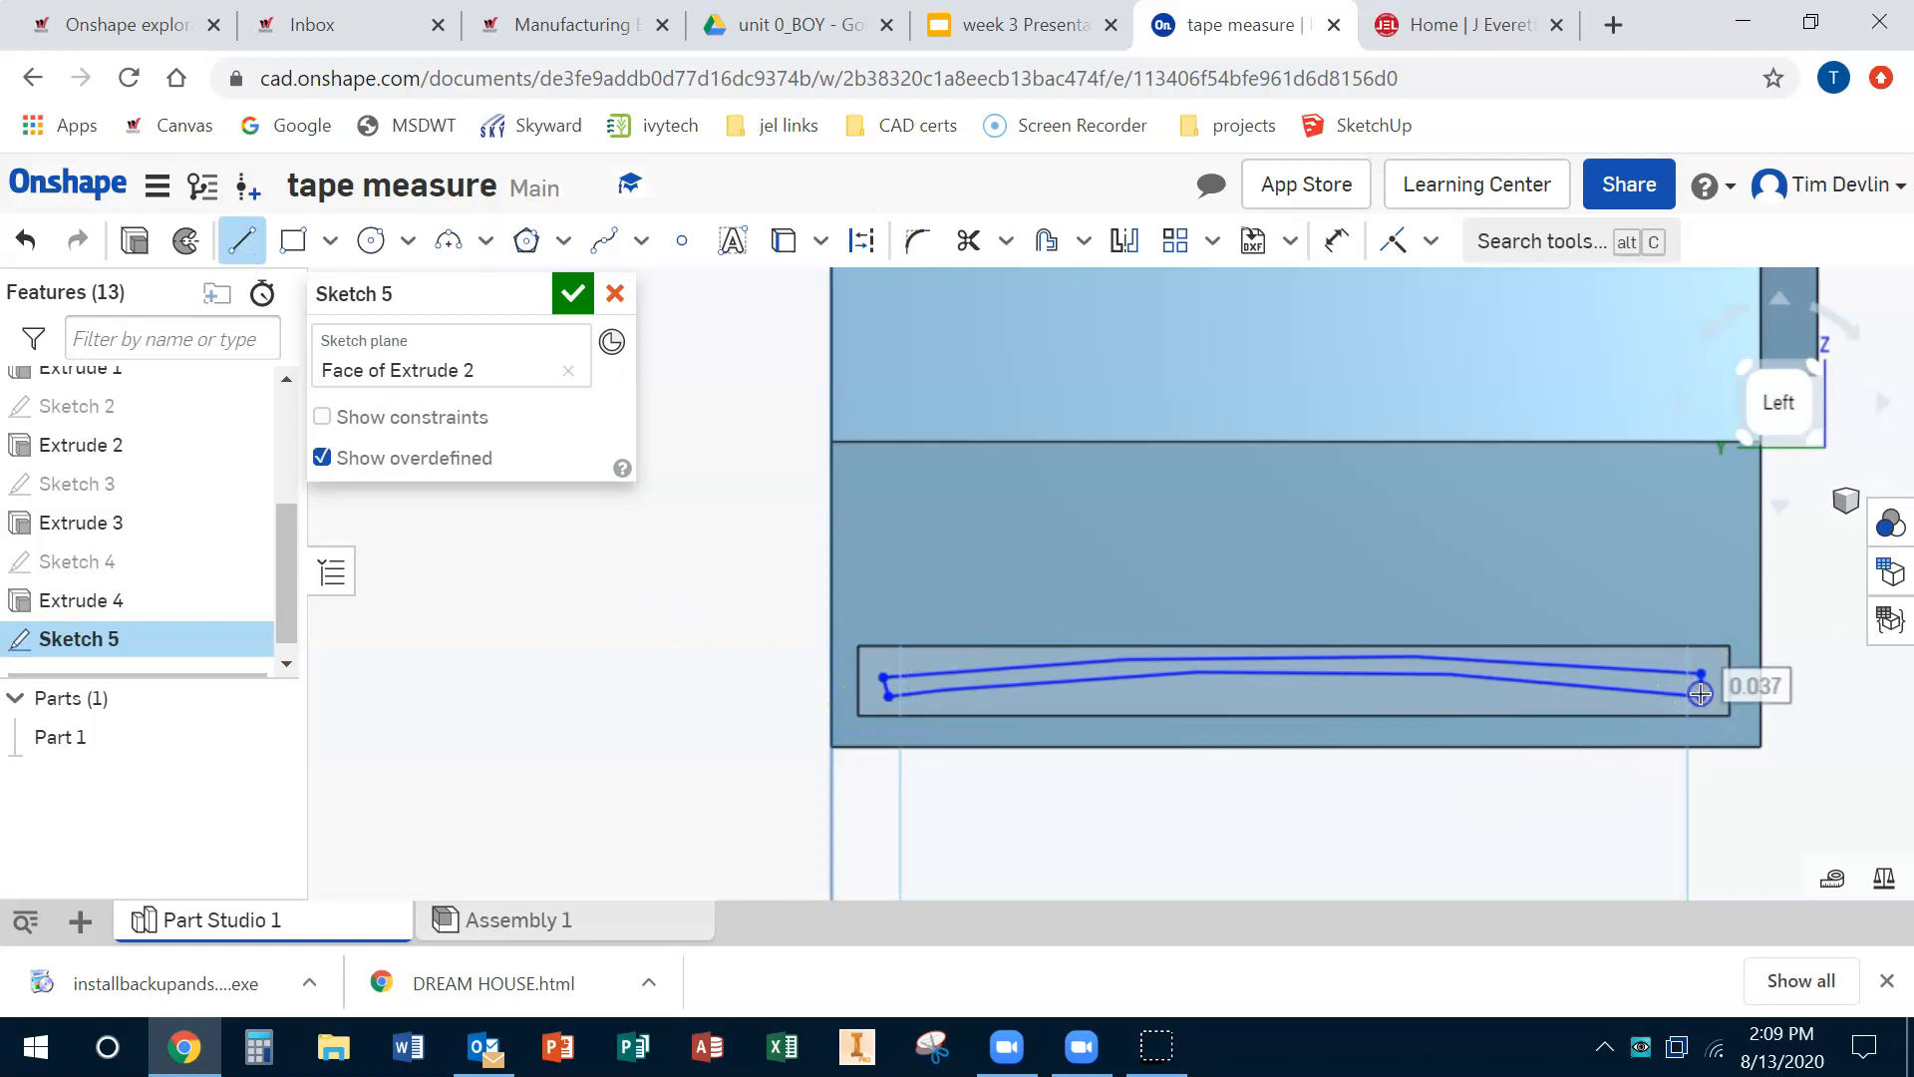
click(573, 294)
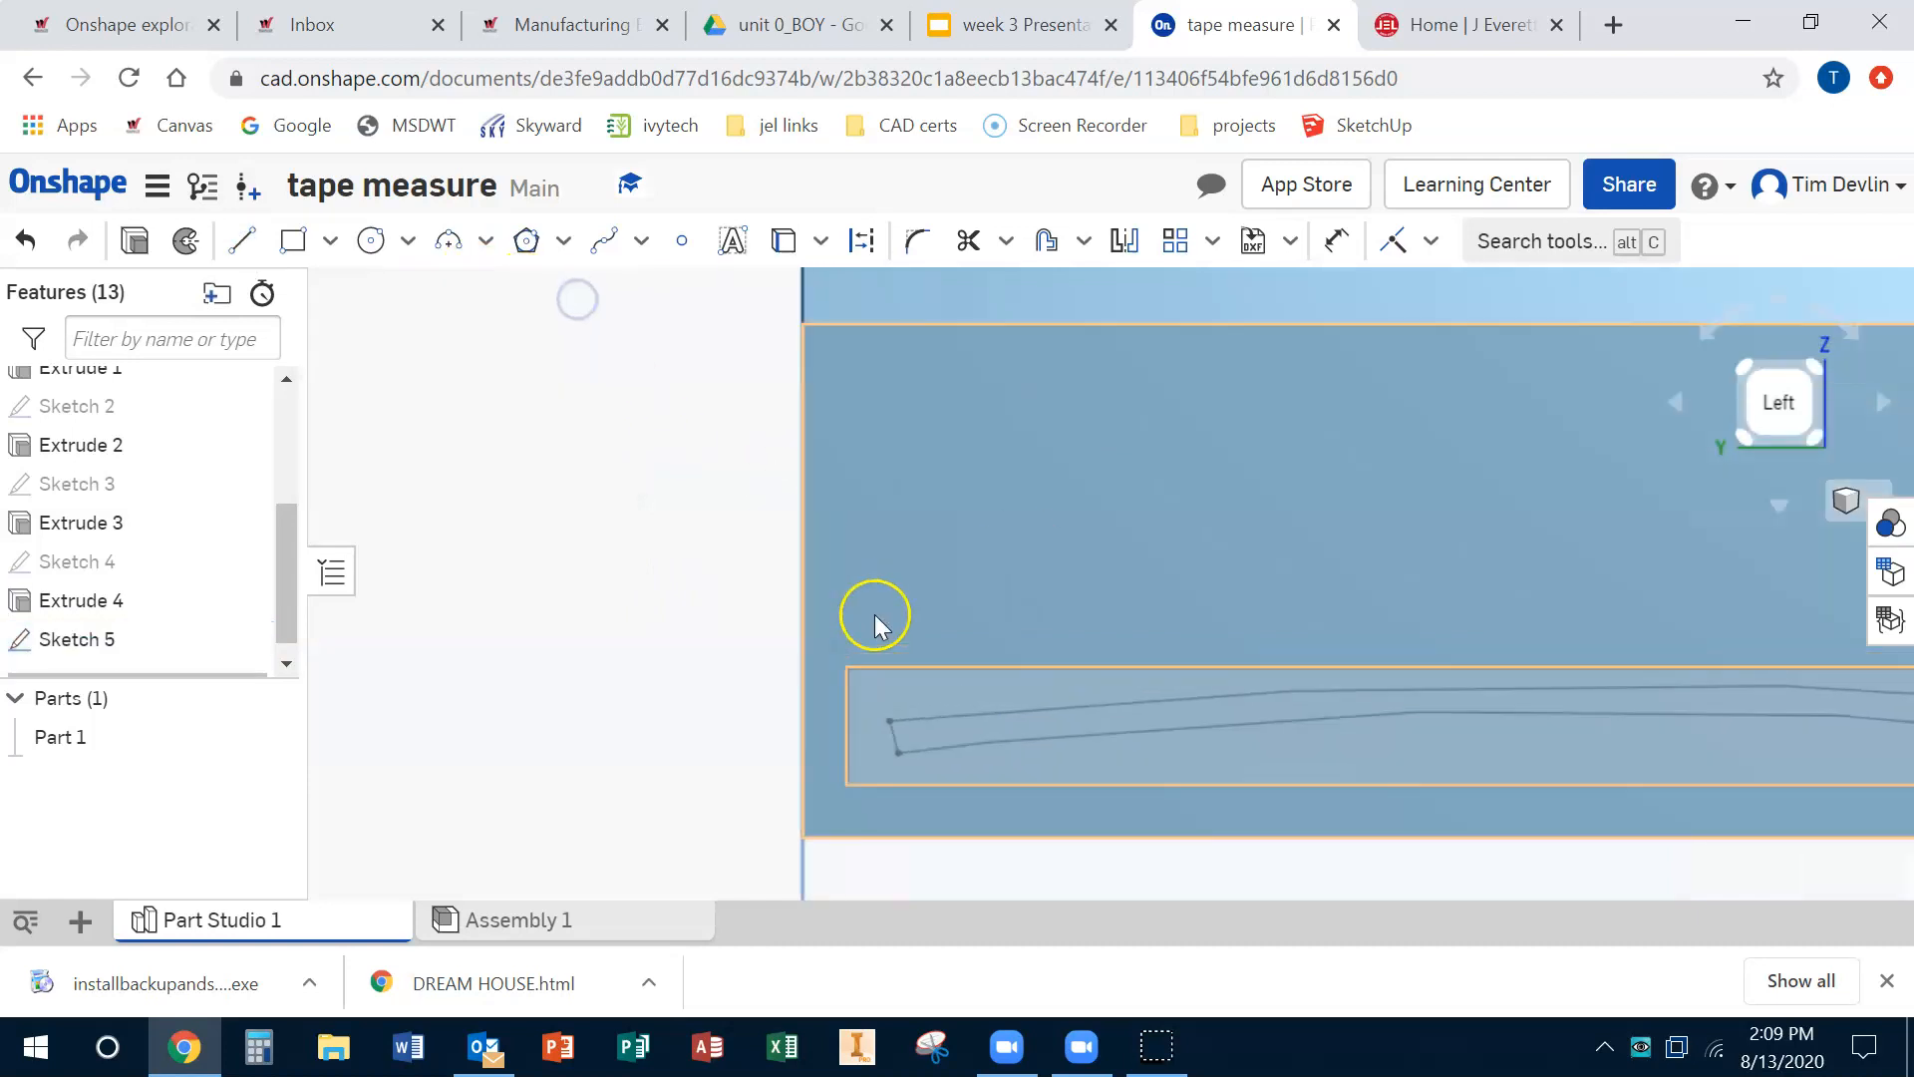
Step: Extrude the curved tape profile about 10.29 in out of the body as an Add into Part 1
scroll(877, 619, down, 3)
right_drag(1078, 648, 1025, 650)
scroll(1026, 650, down, 3)
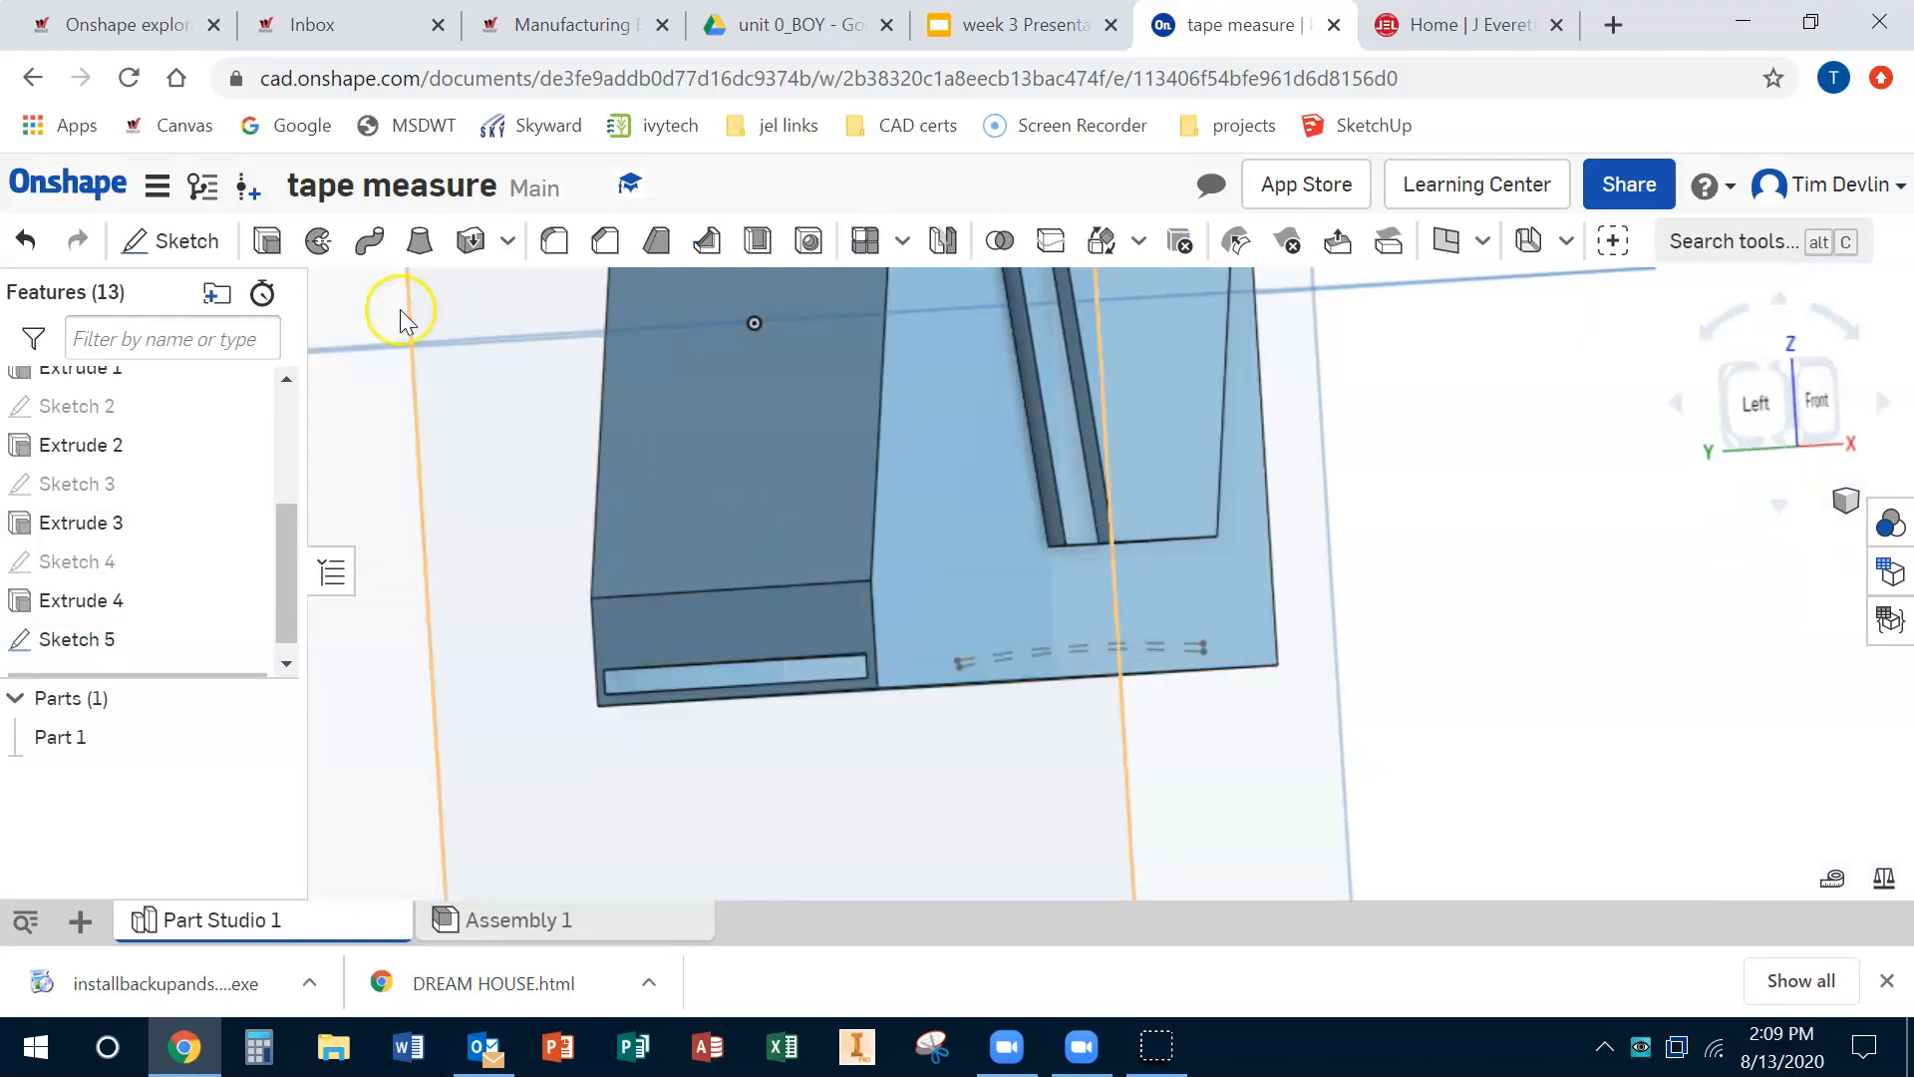
click(281, 242)
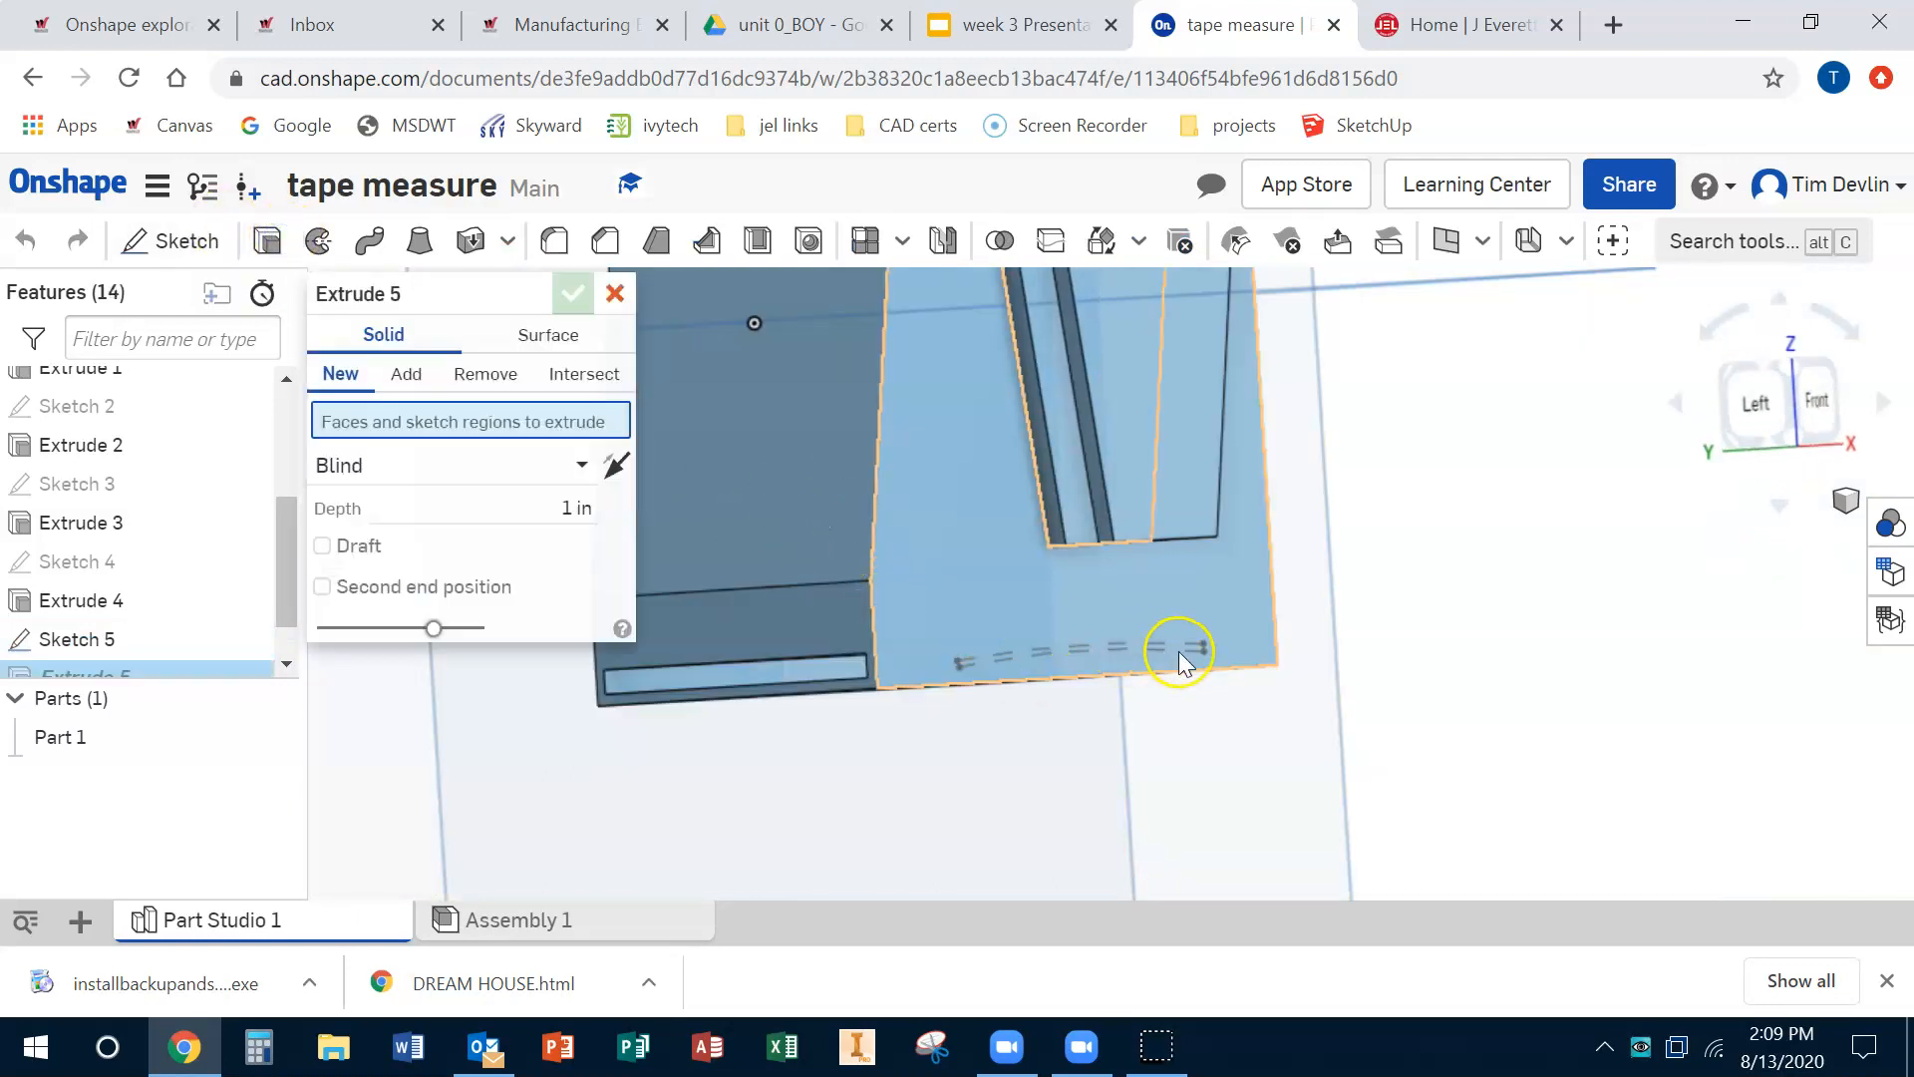
right_drag(1225, 676, 1250, 676)
scroll(947, 649, up, 5)
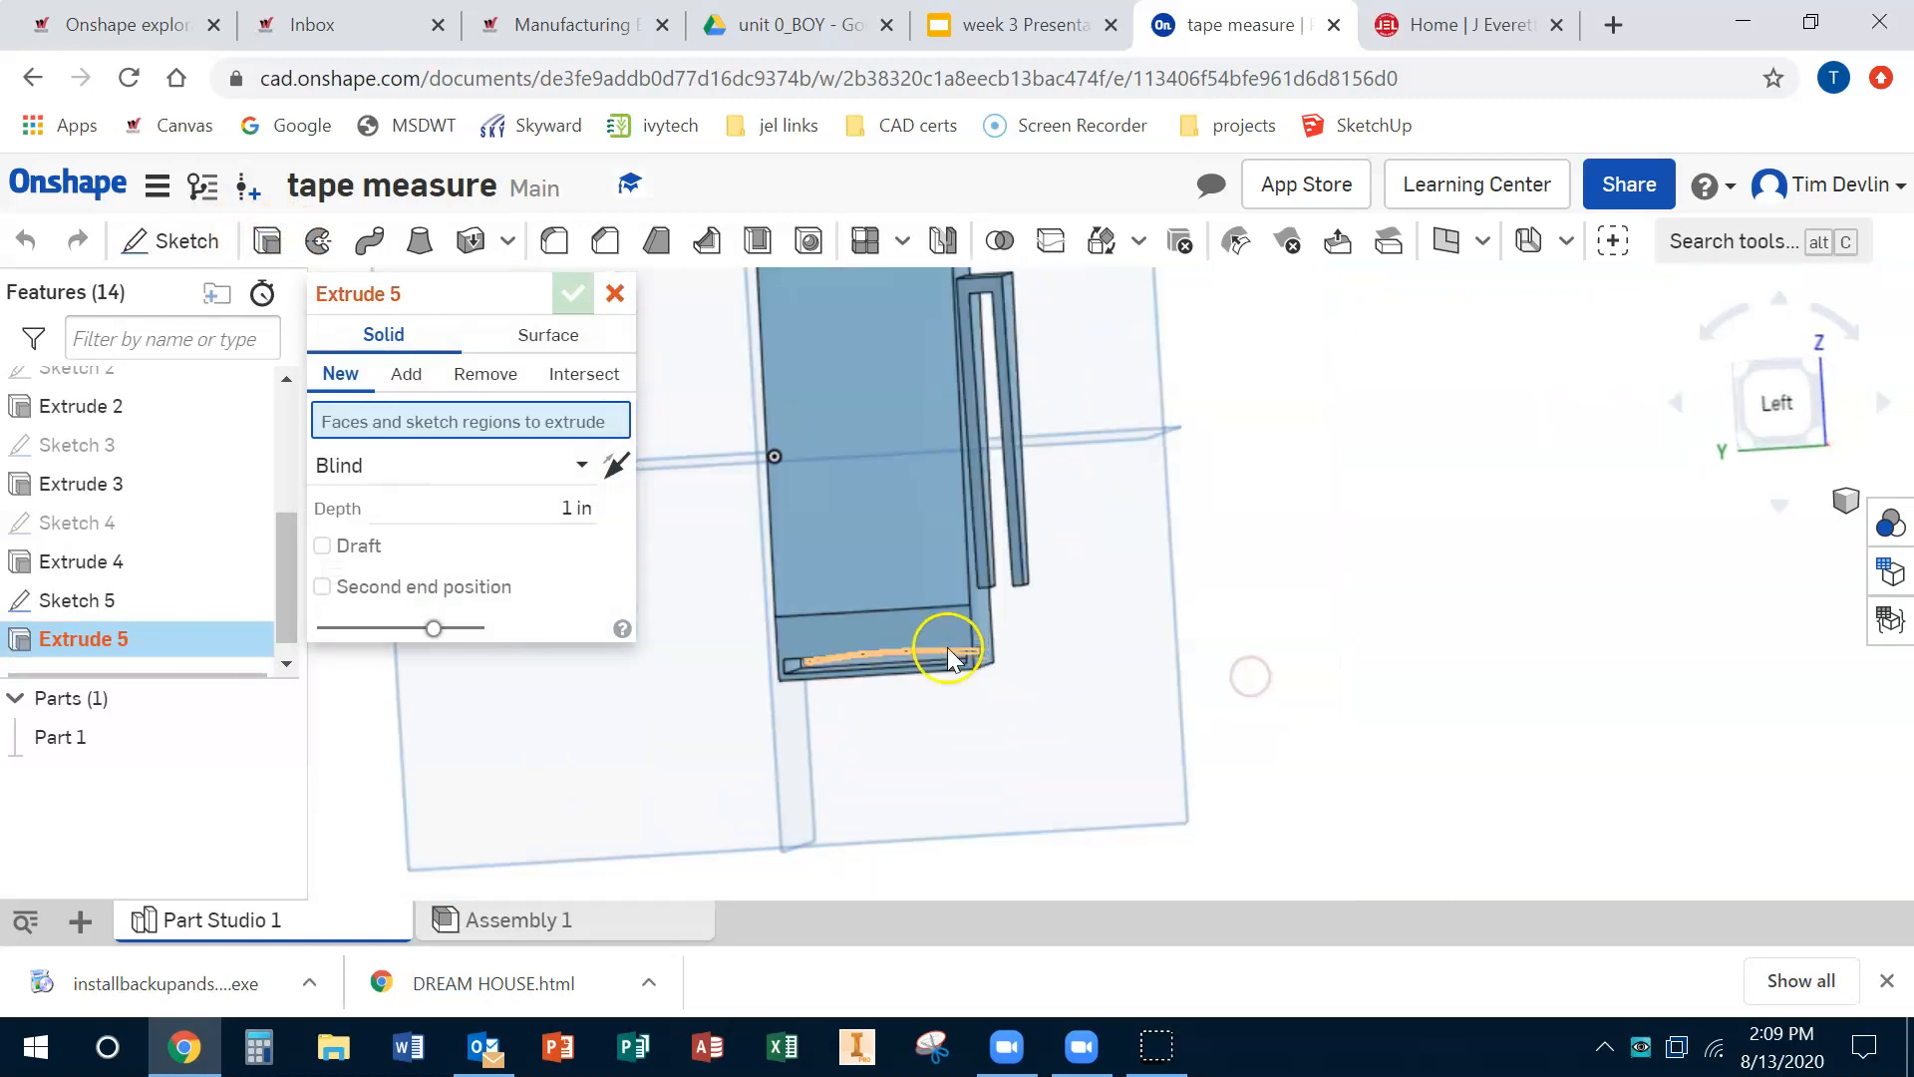
click(967, 662)
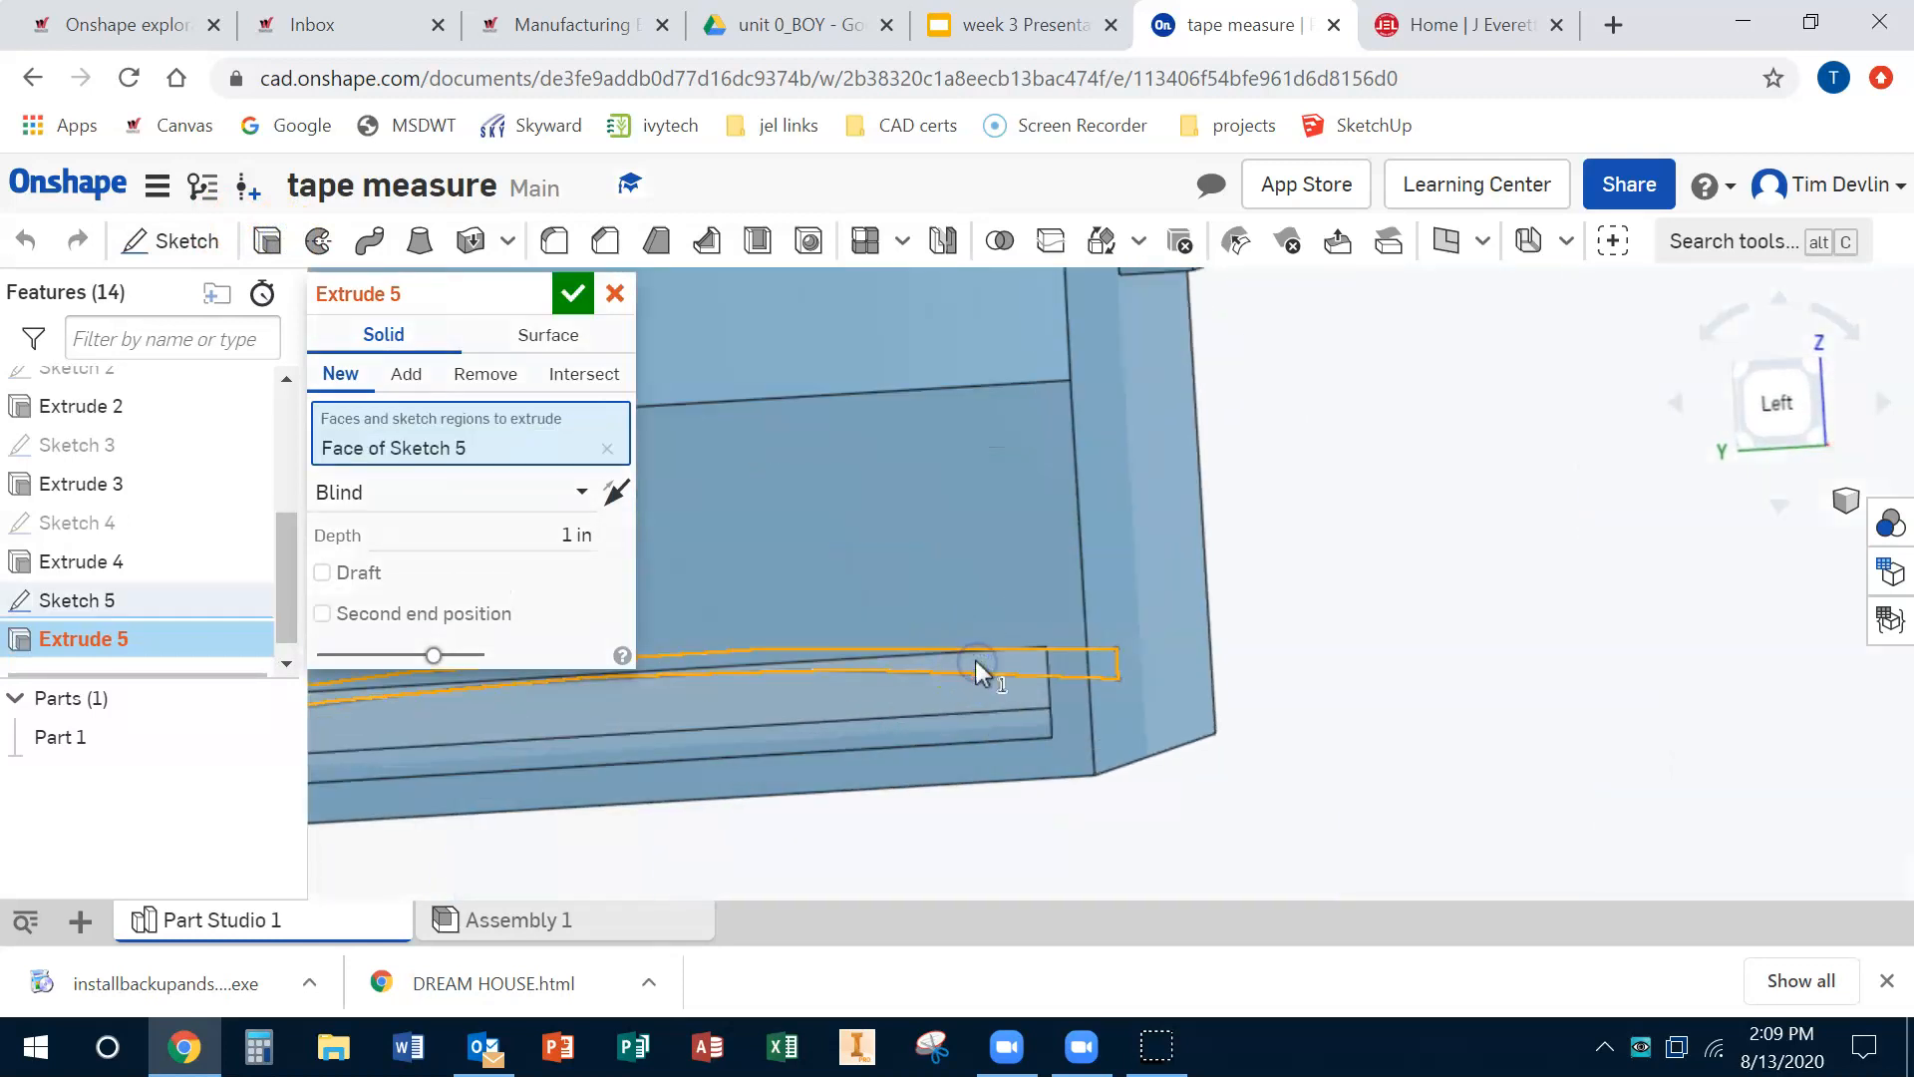
scroll(974, 661, down, 5)
right_drag(972, 661, 1153, 697)
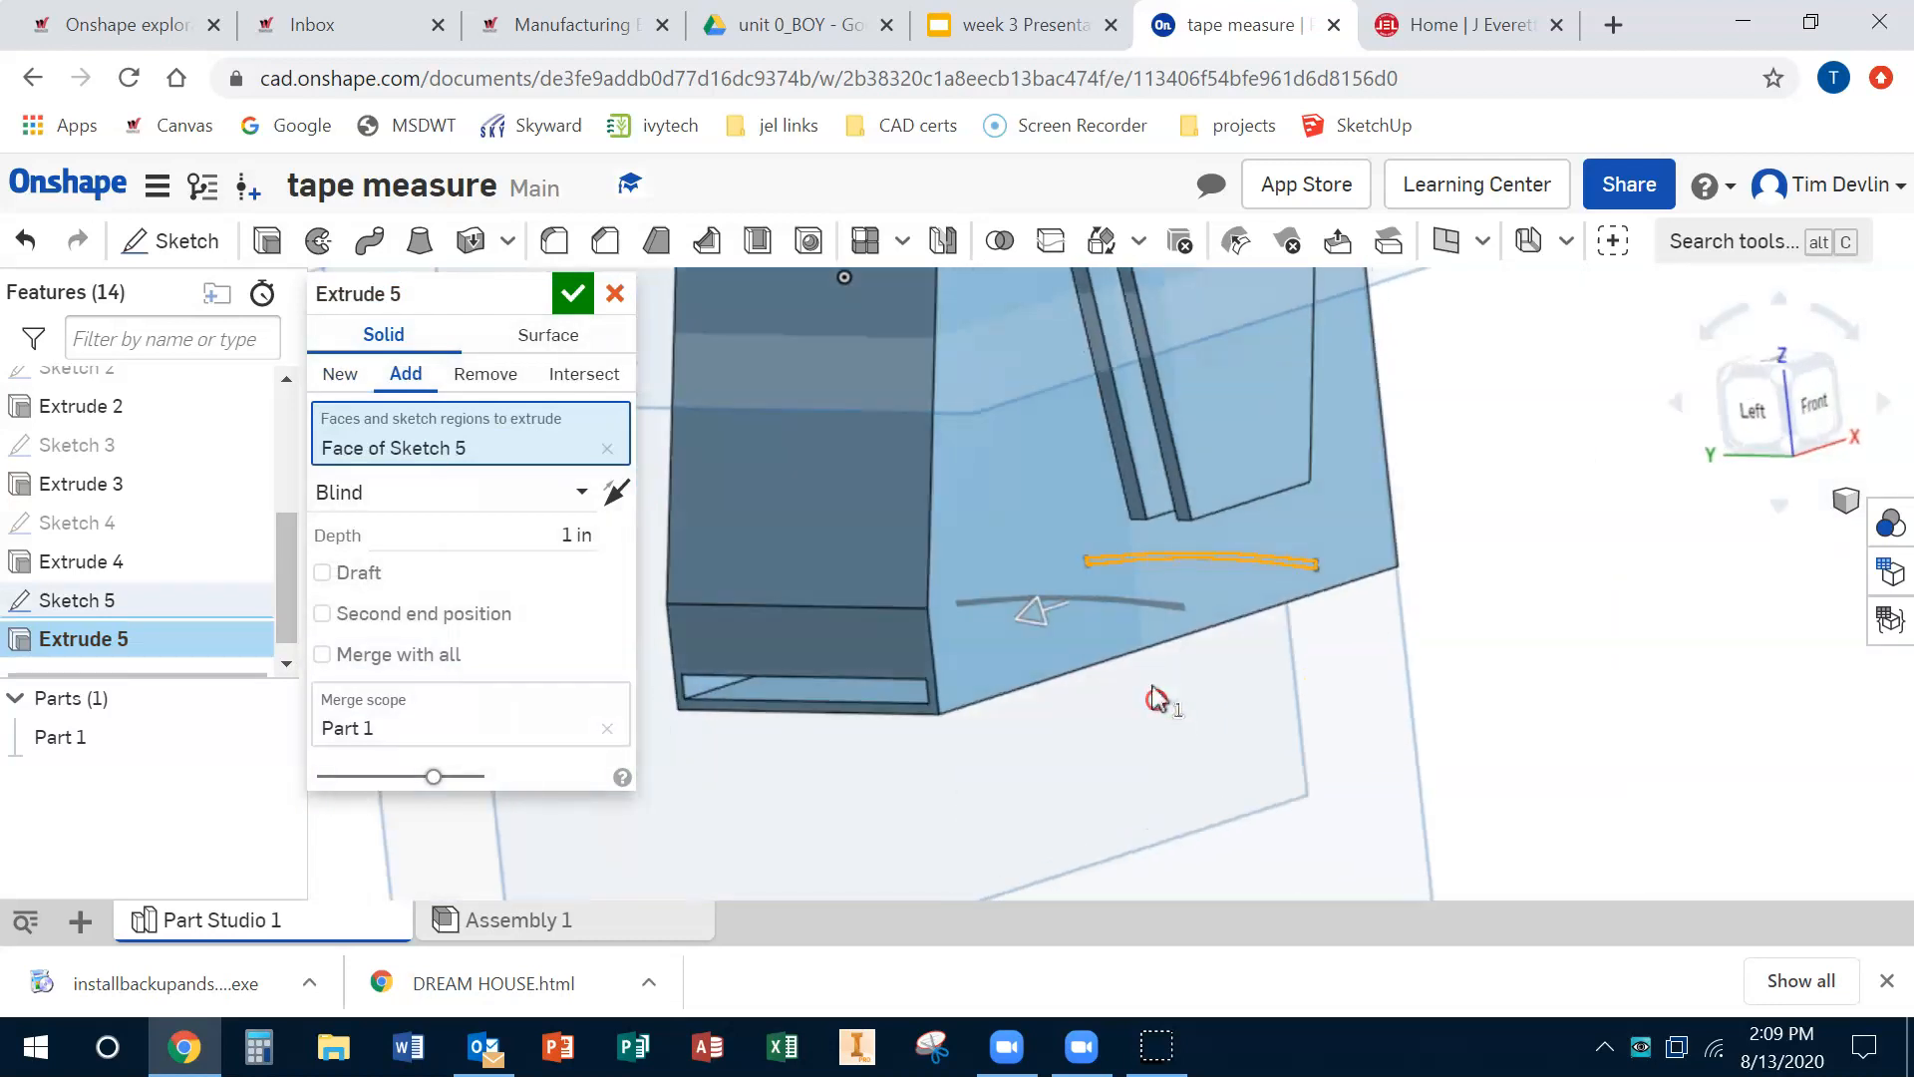
click(715, 730)
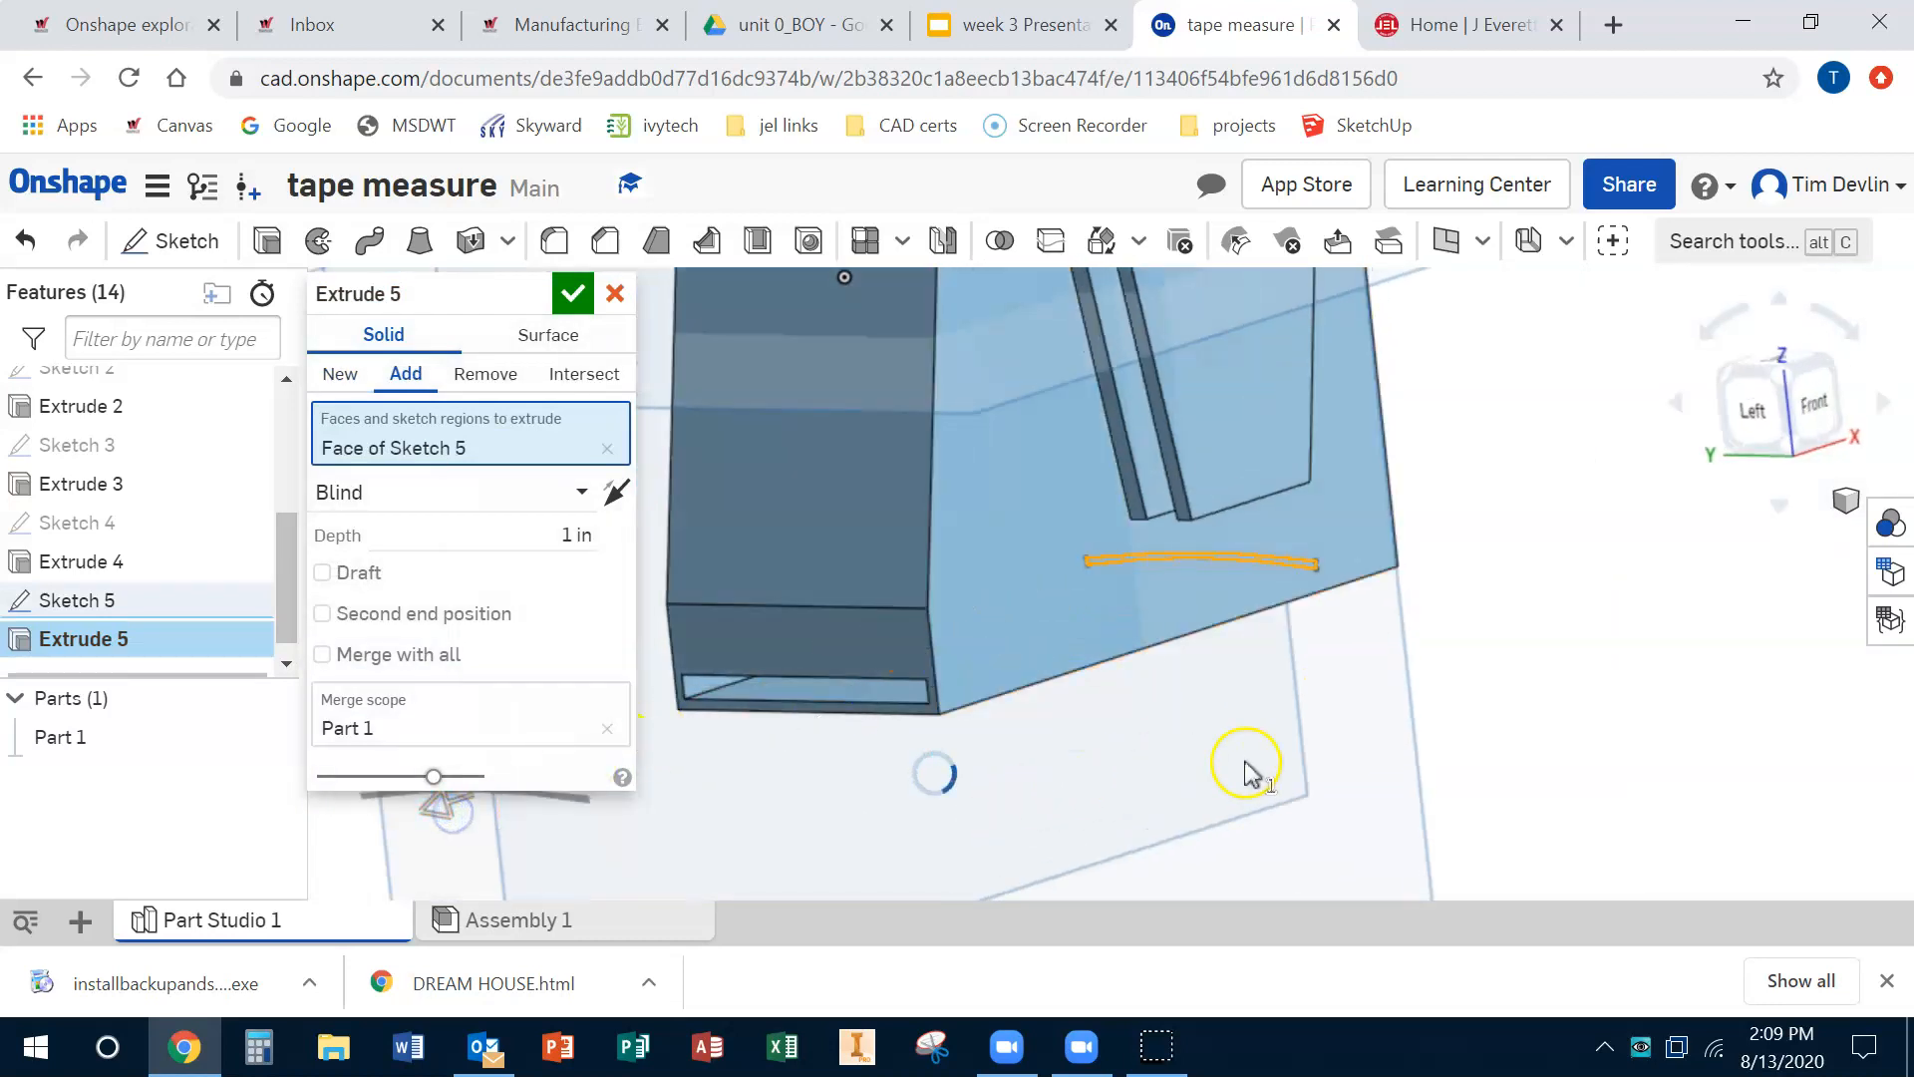
middle_drag(1255, 762, 1509, 669)
scroll(1511, 669, up, 2)
scroll(1512, 669, down, 5)
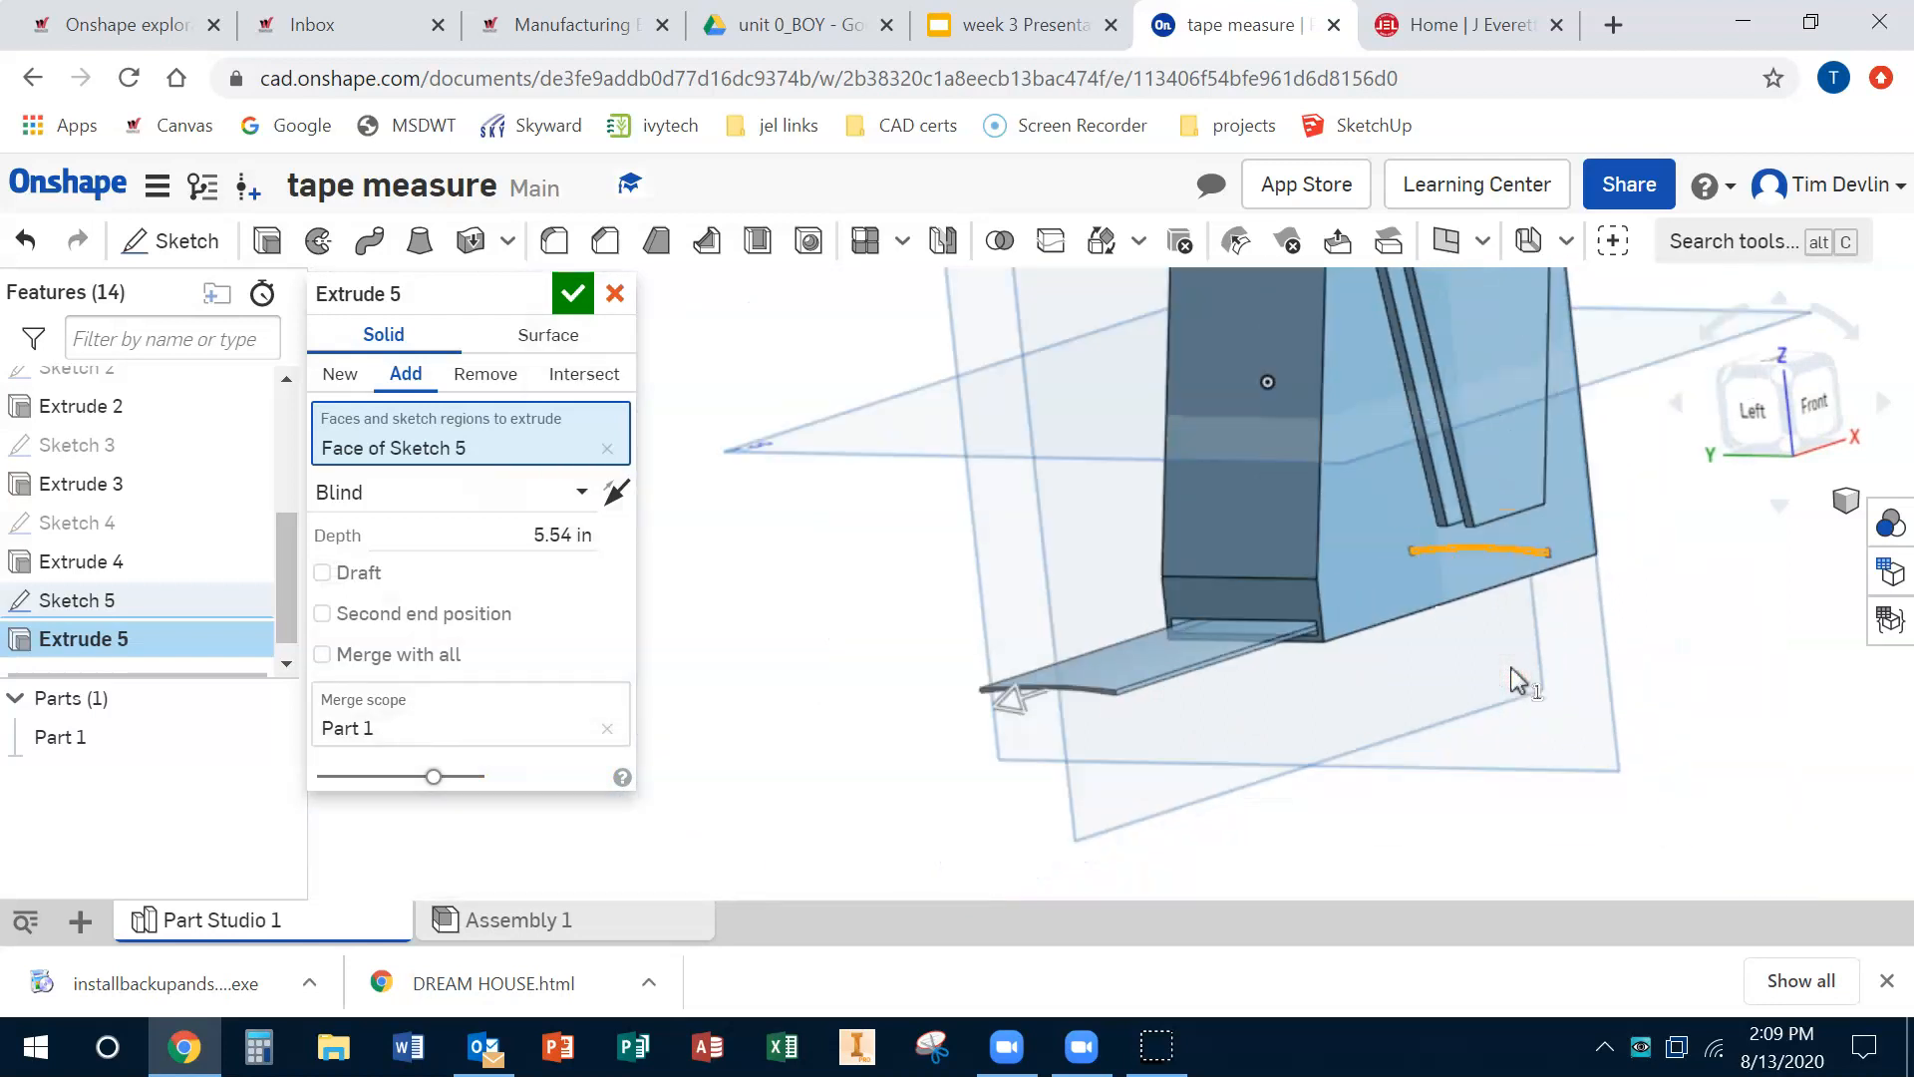
scroll(1517, 681, down, 4)
click(1321, 683)
drag(985, 780, 578, 709)
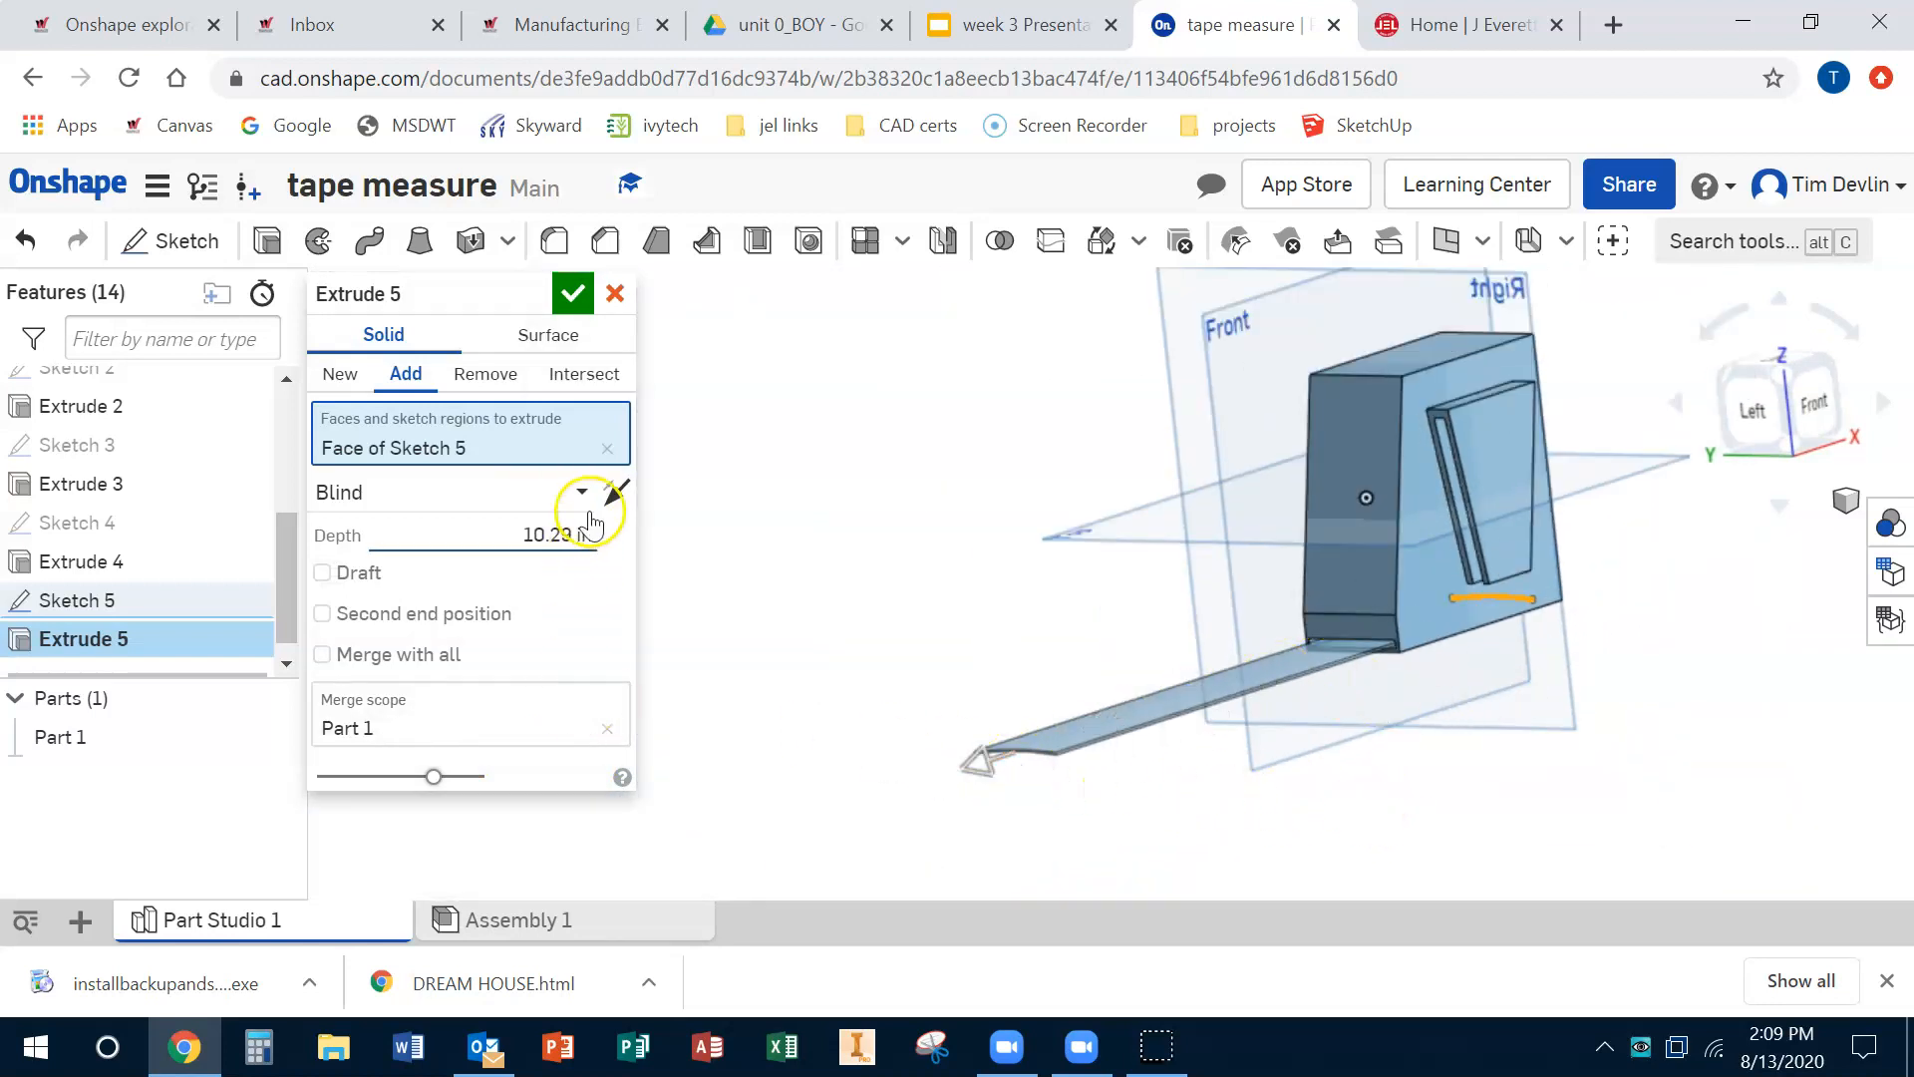
click(565, 296)
Step: Sketch a rectangle about 1.41 in by 0.32 in on the tape blade's end face and finish it
right_drag(1294, 735, 1358, 688)
mouse_move(1169, 687)
middle_down()
mouse_move(781, 517)
mouse_move(688, 409)
middle_up()
click(162, 241)
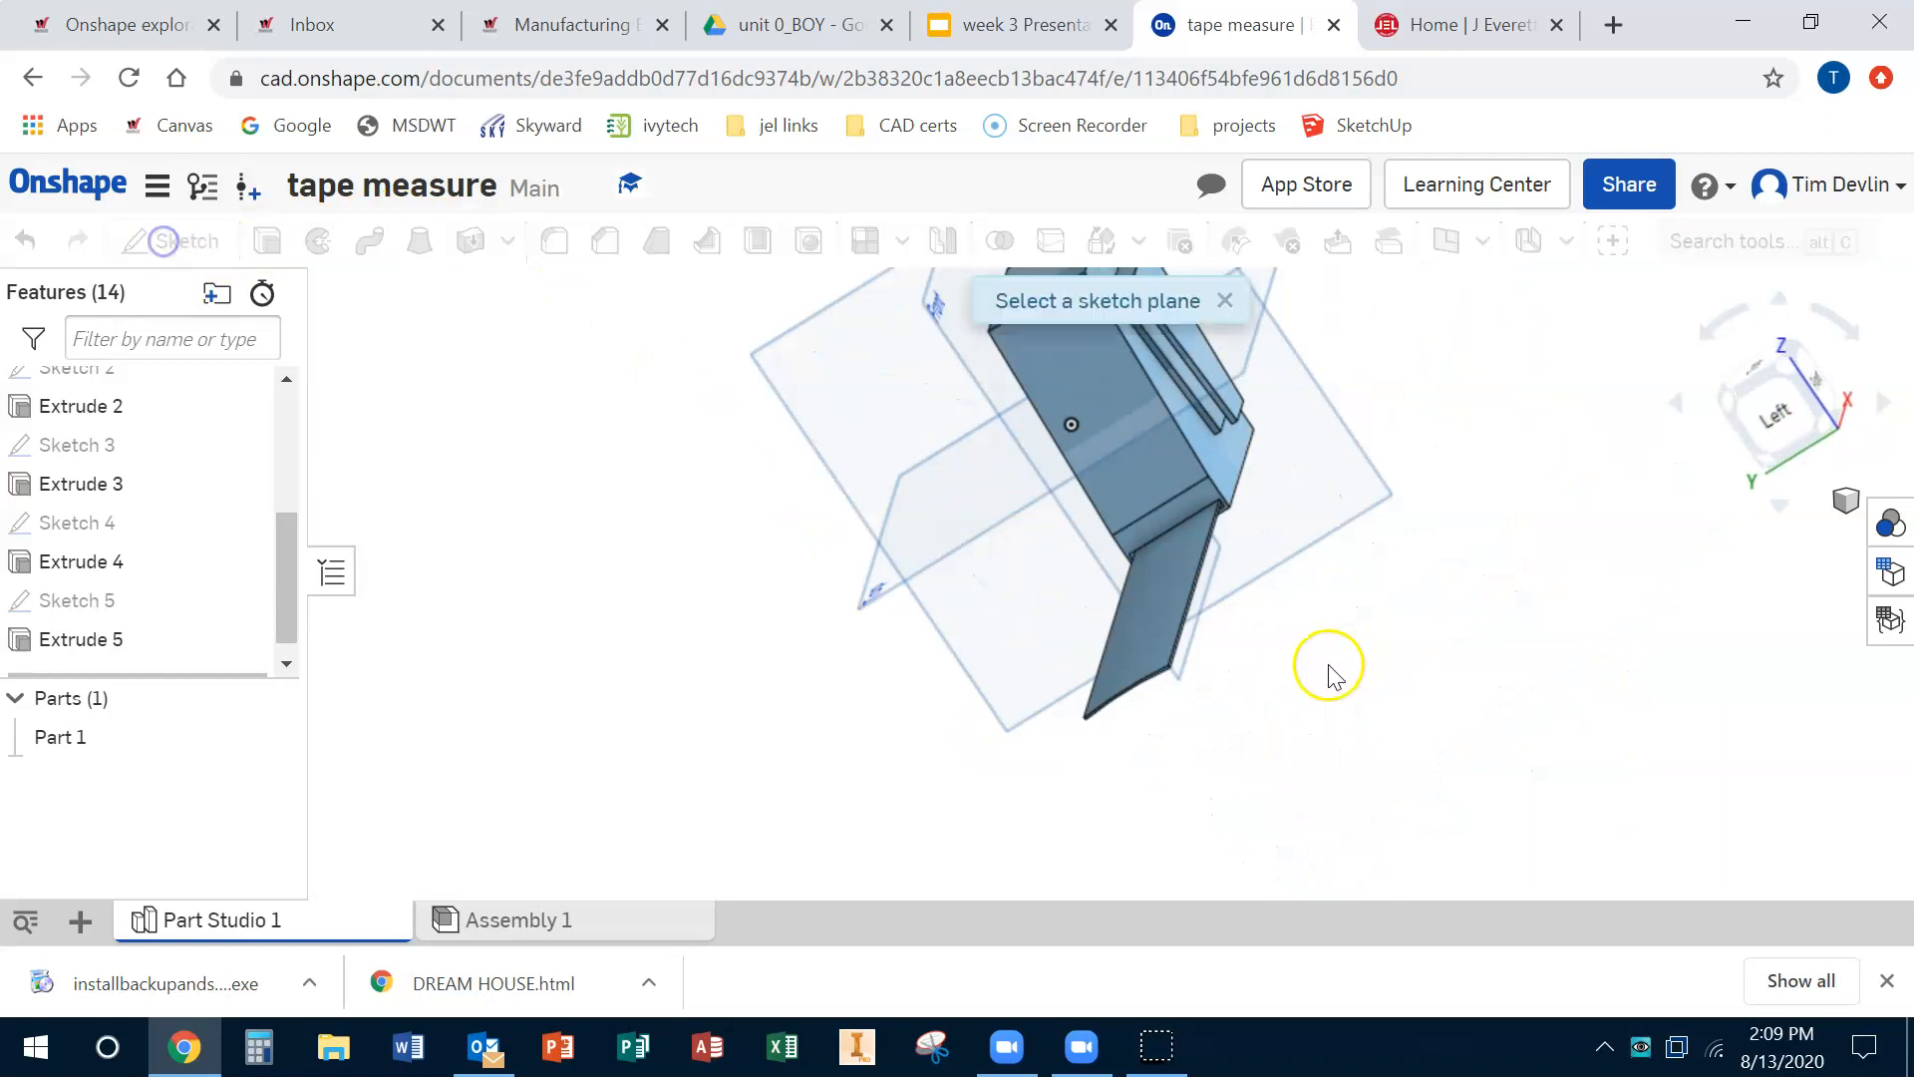
scroll(1162, 692, up, 8)
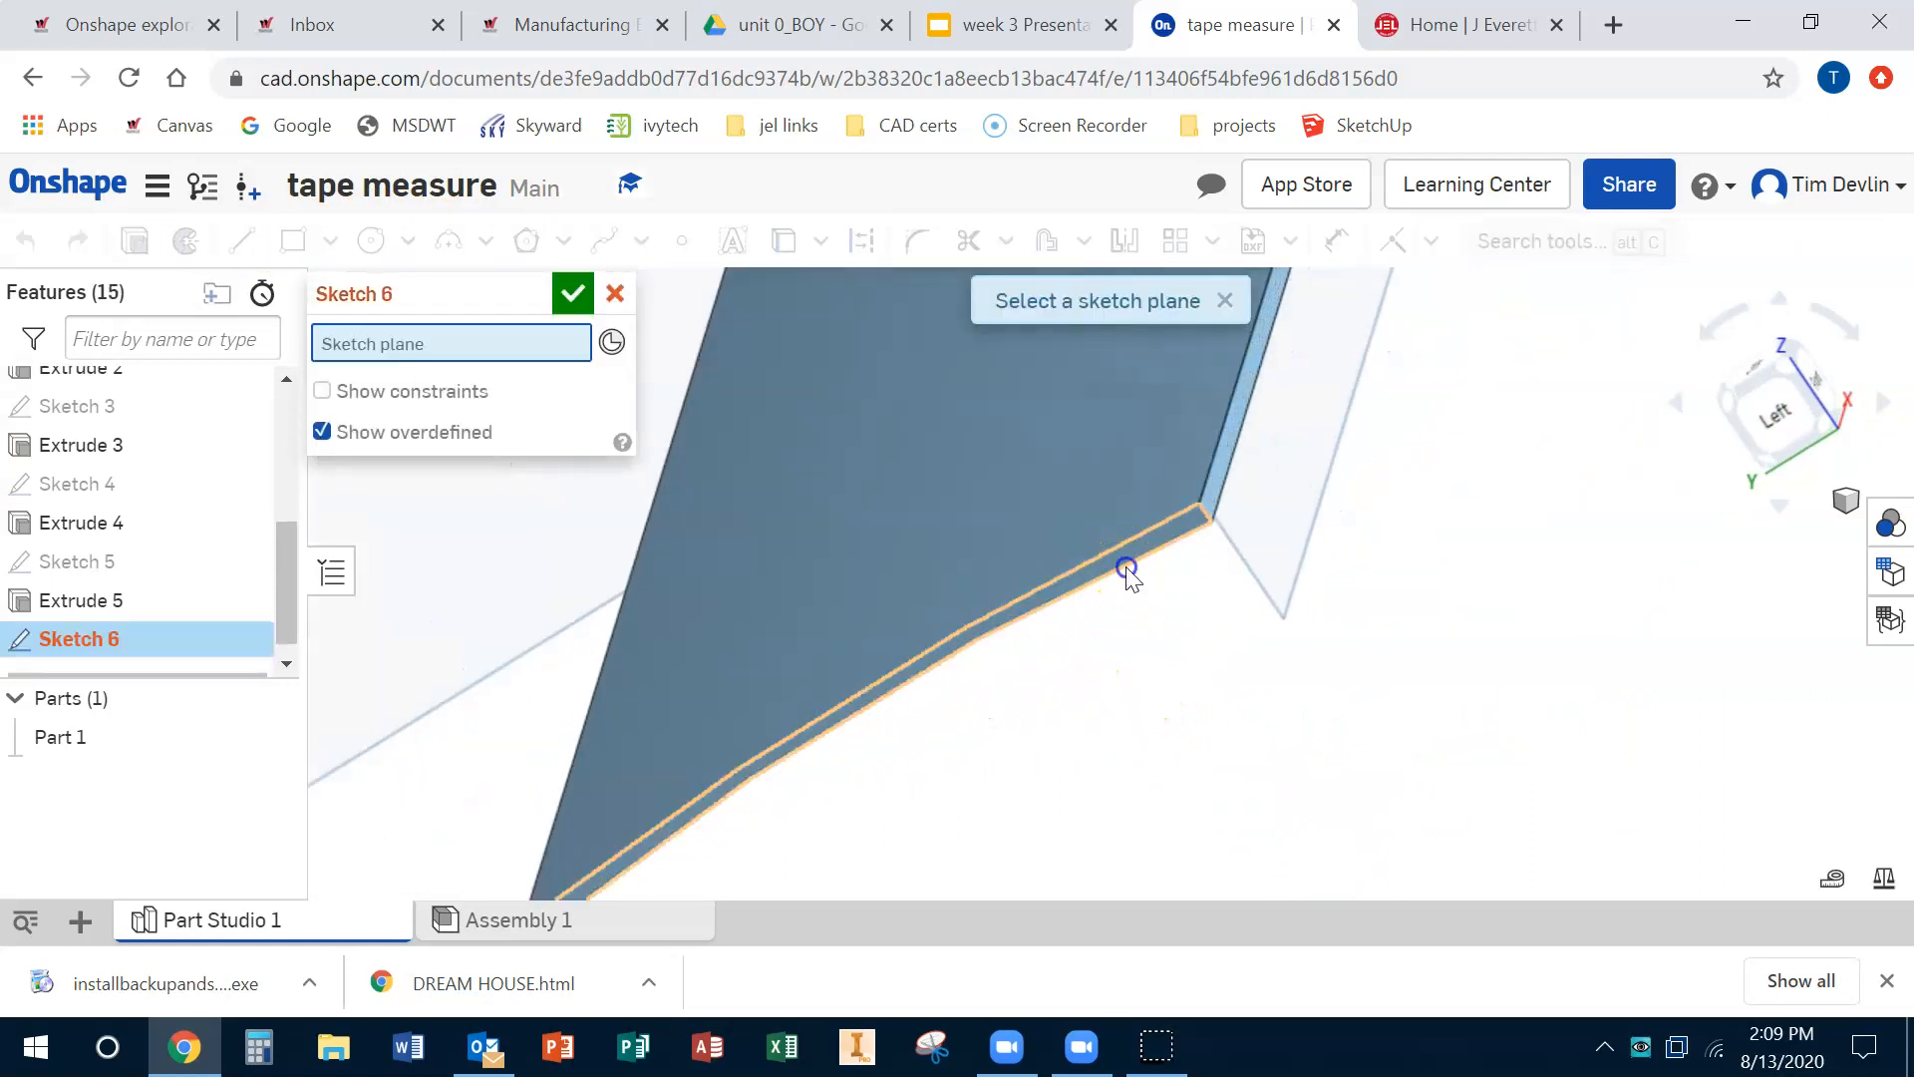
click(1126, 573)
scroll(1126, 572, down, 8)
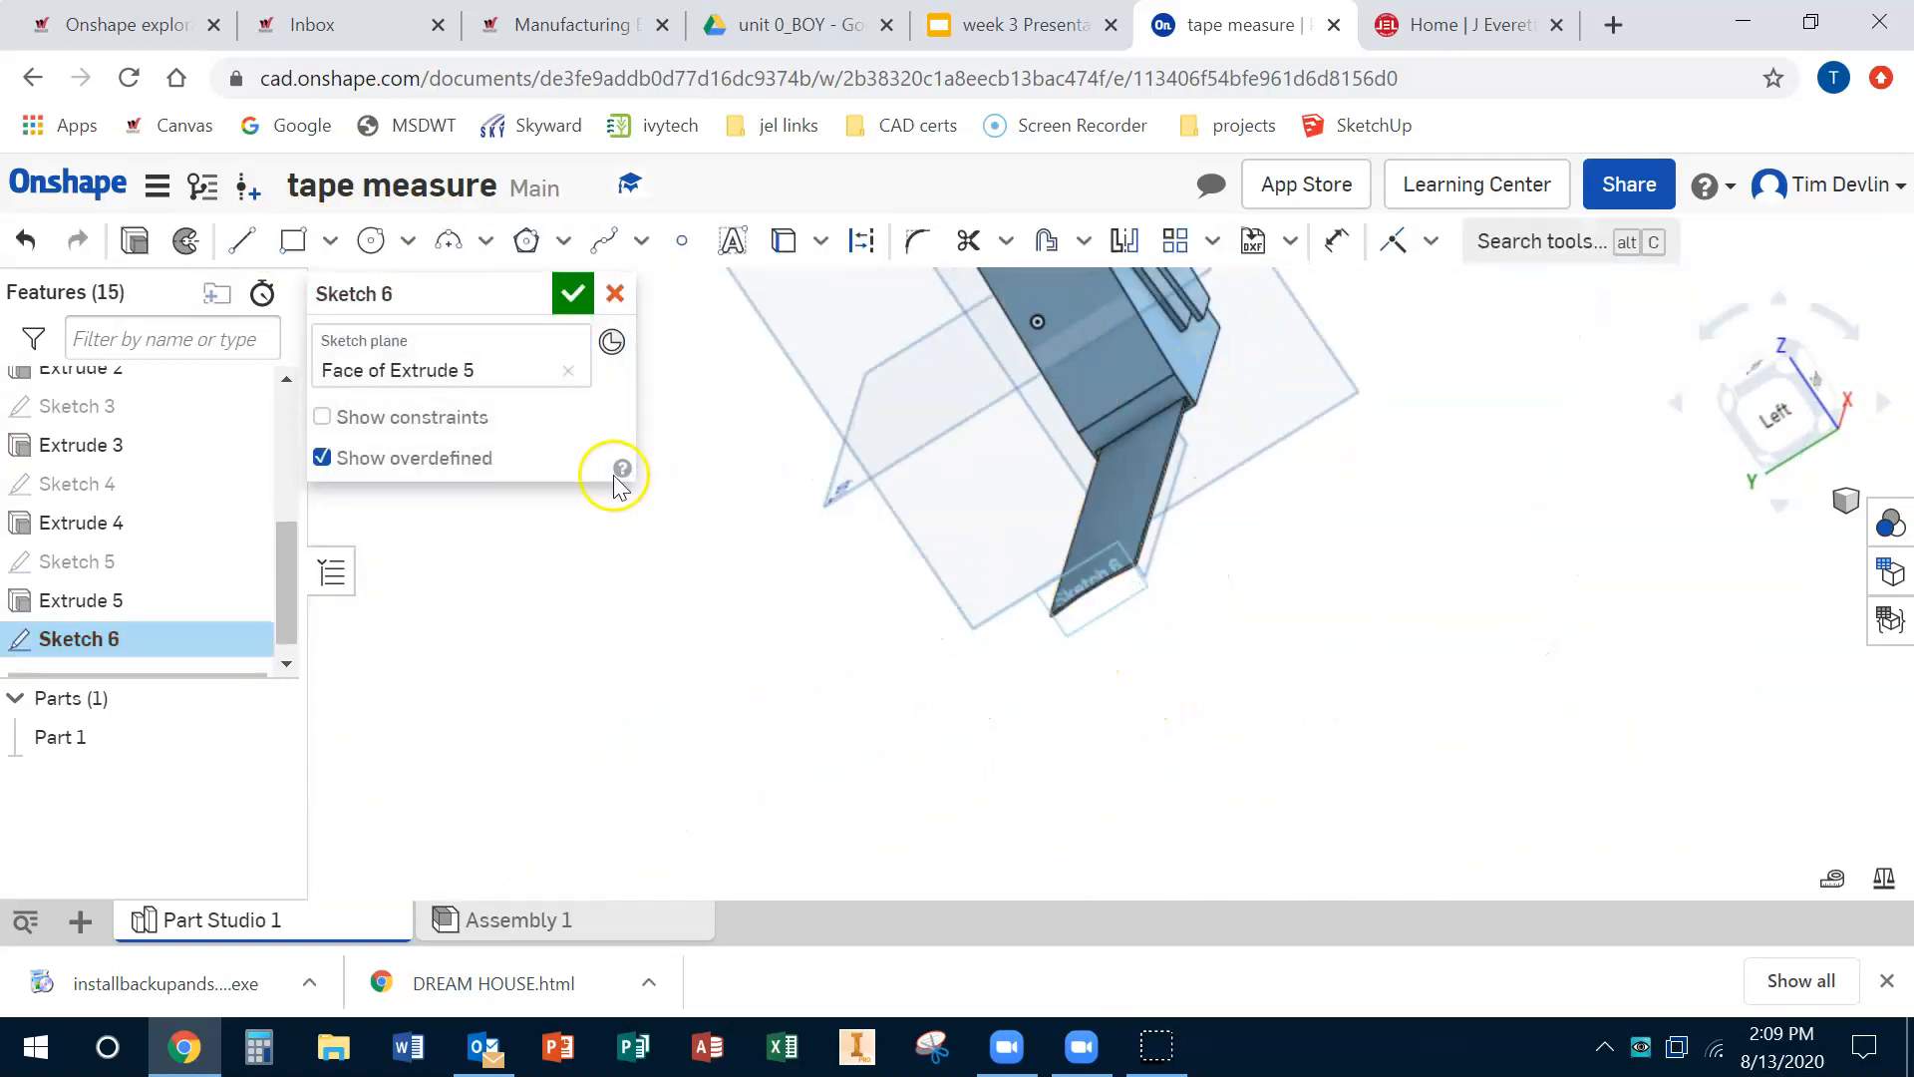
click(300, 251)
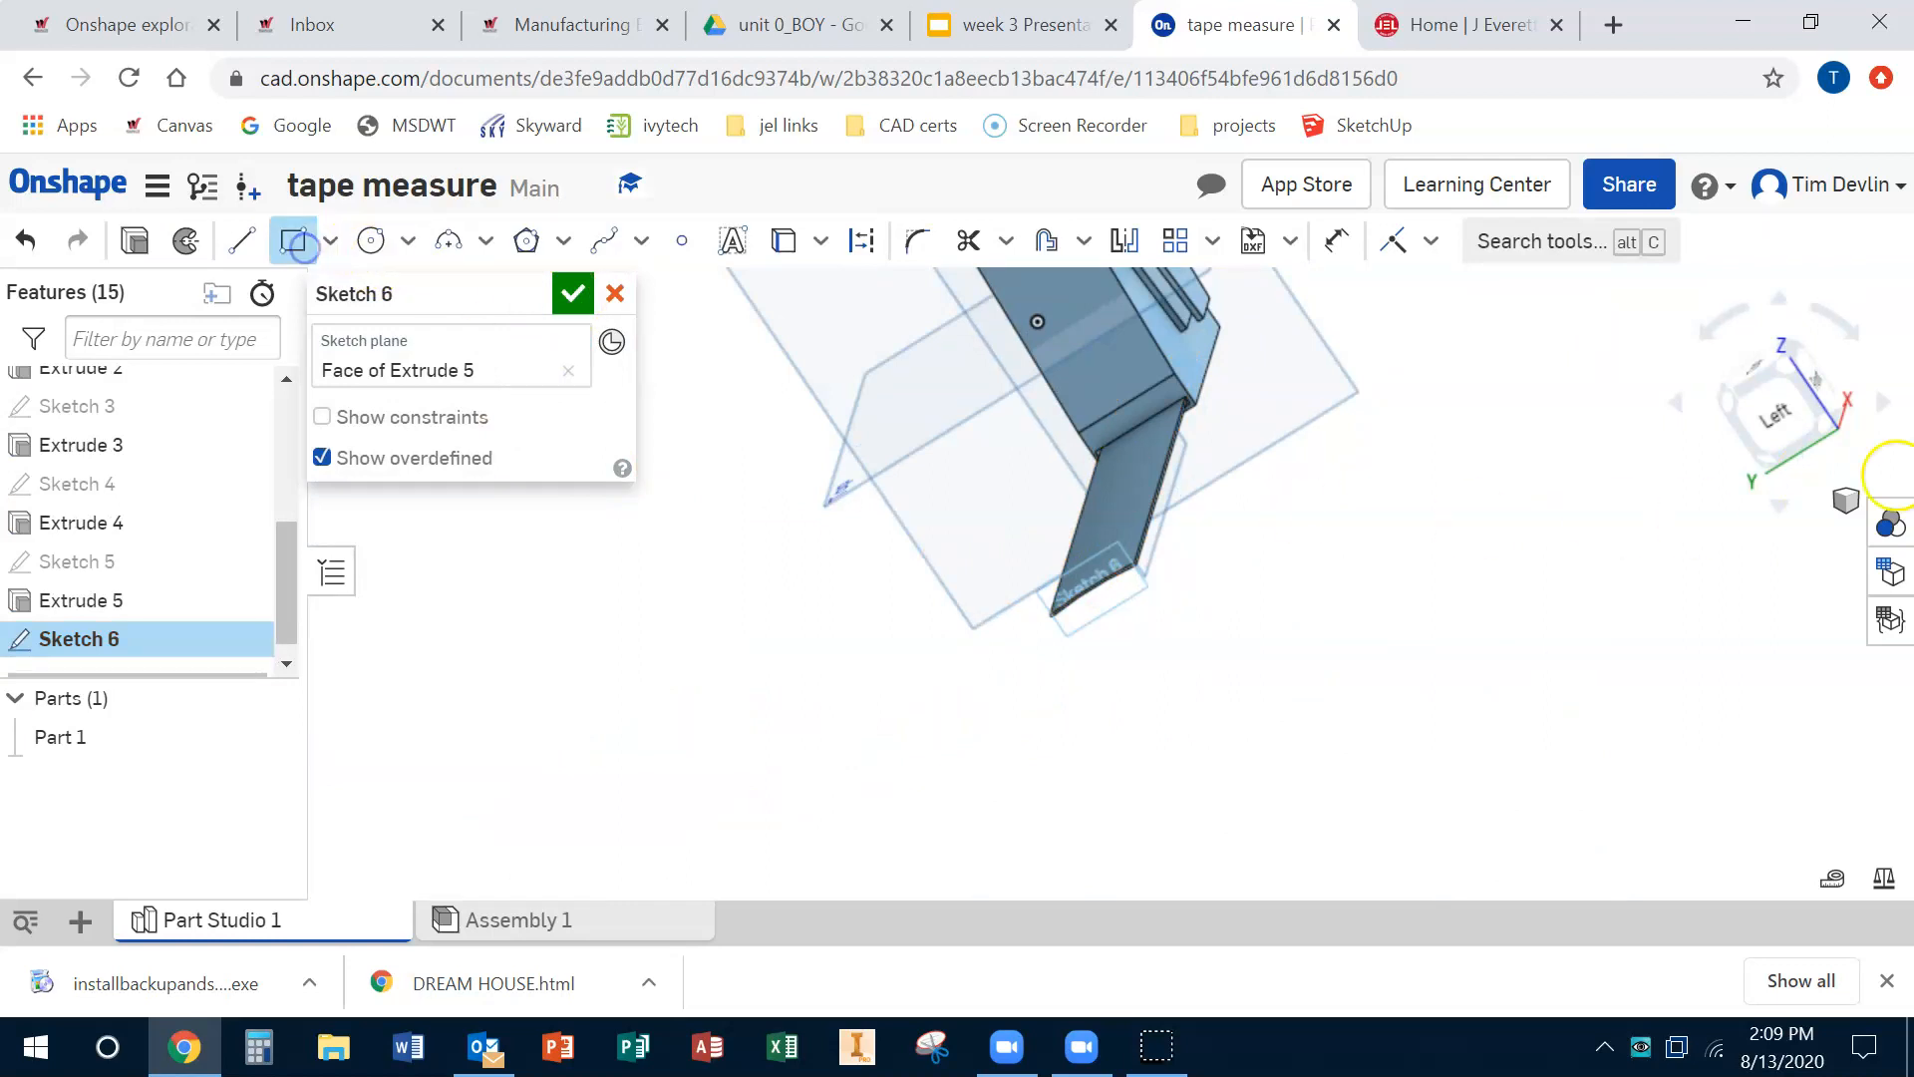
click(1802, 429)
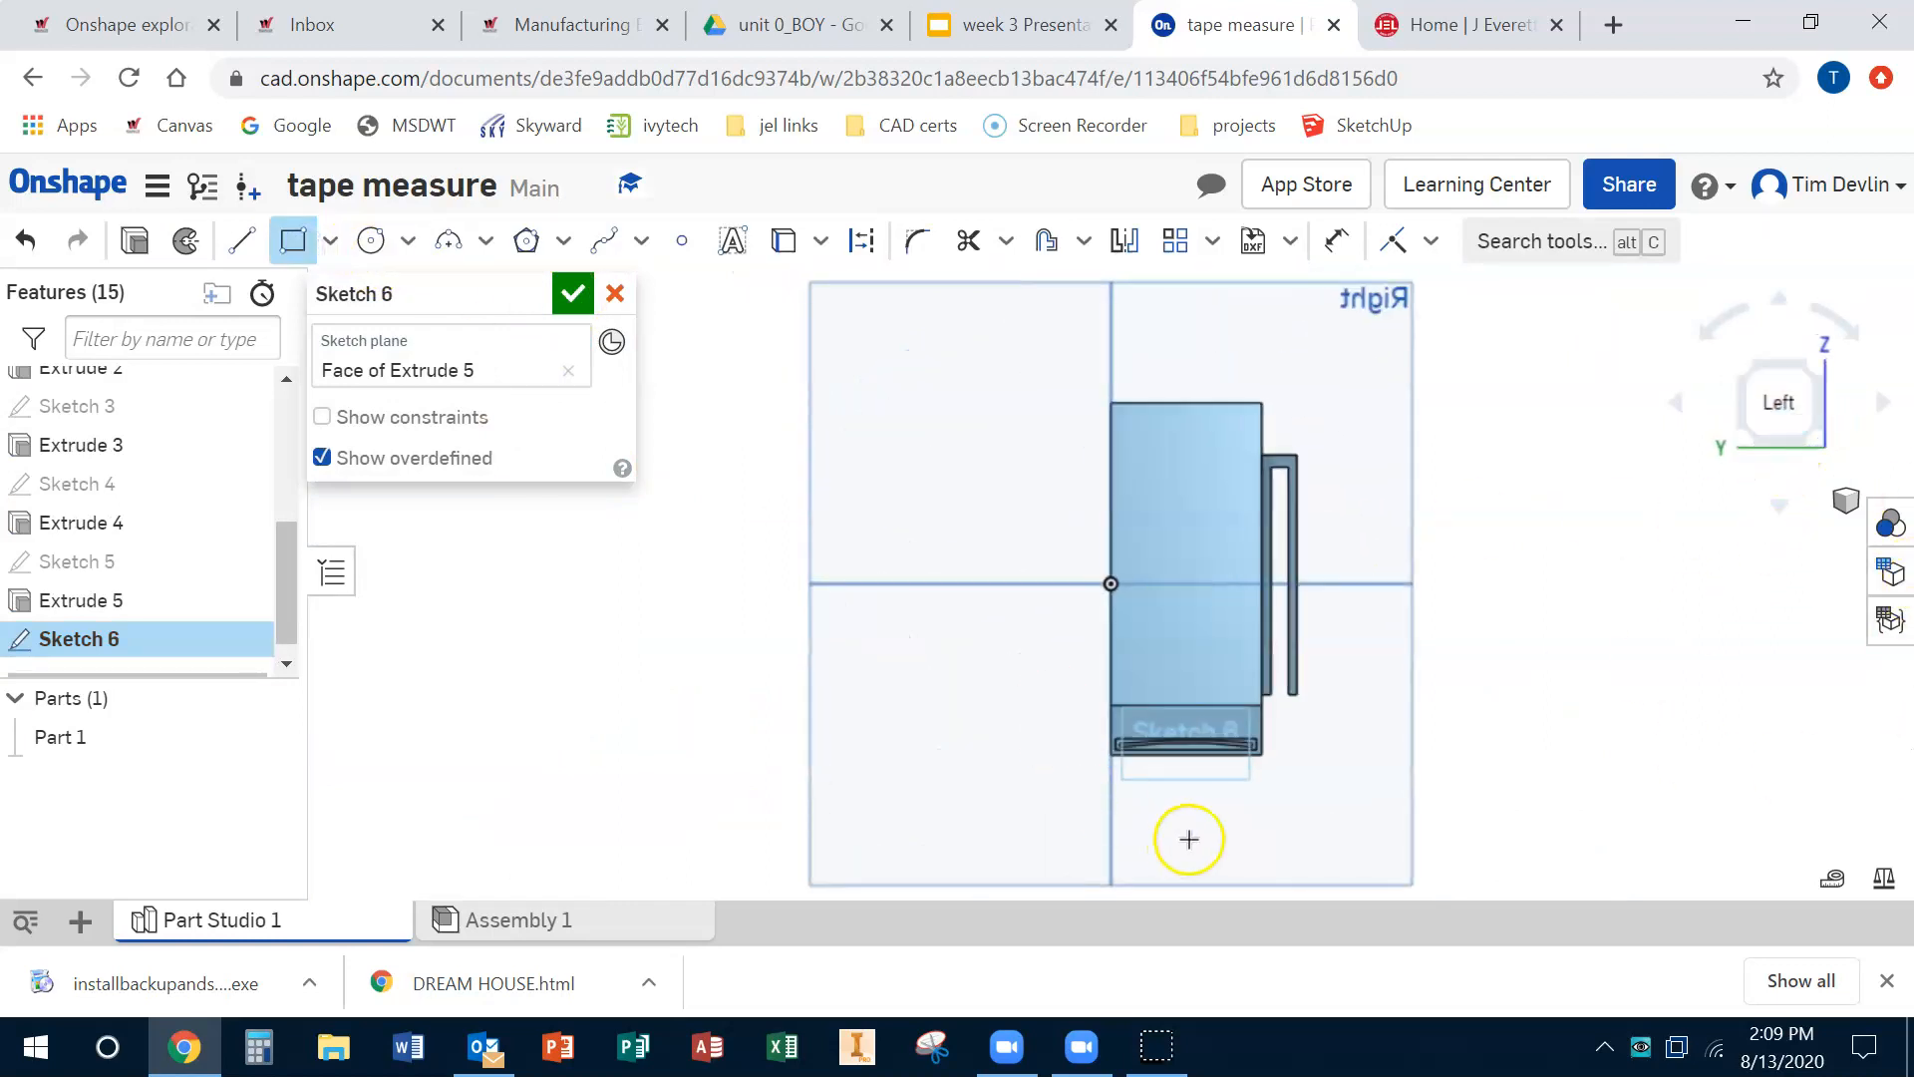
scroll(1107, 713, up, 3)
scroll(1109, 720, up, 2)
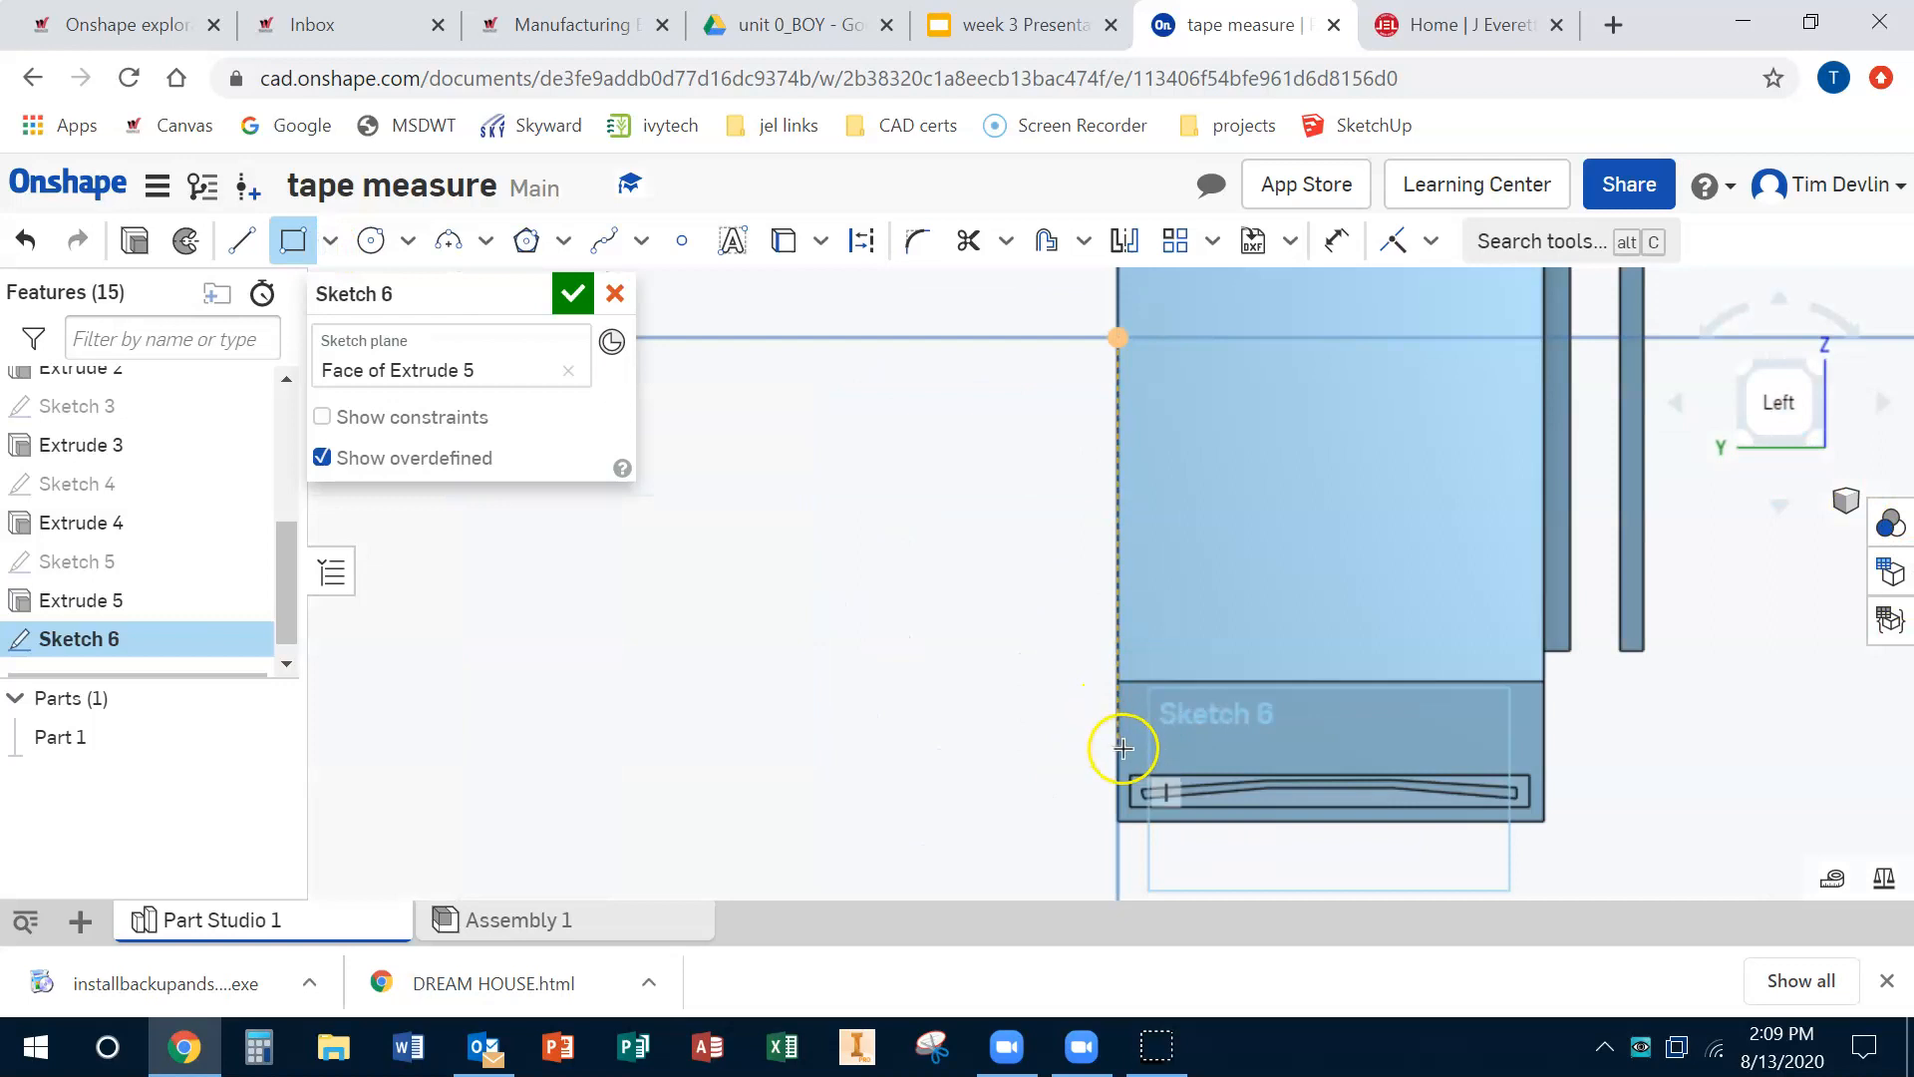
click(1131, 737)
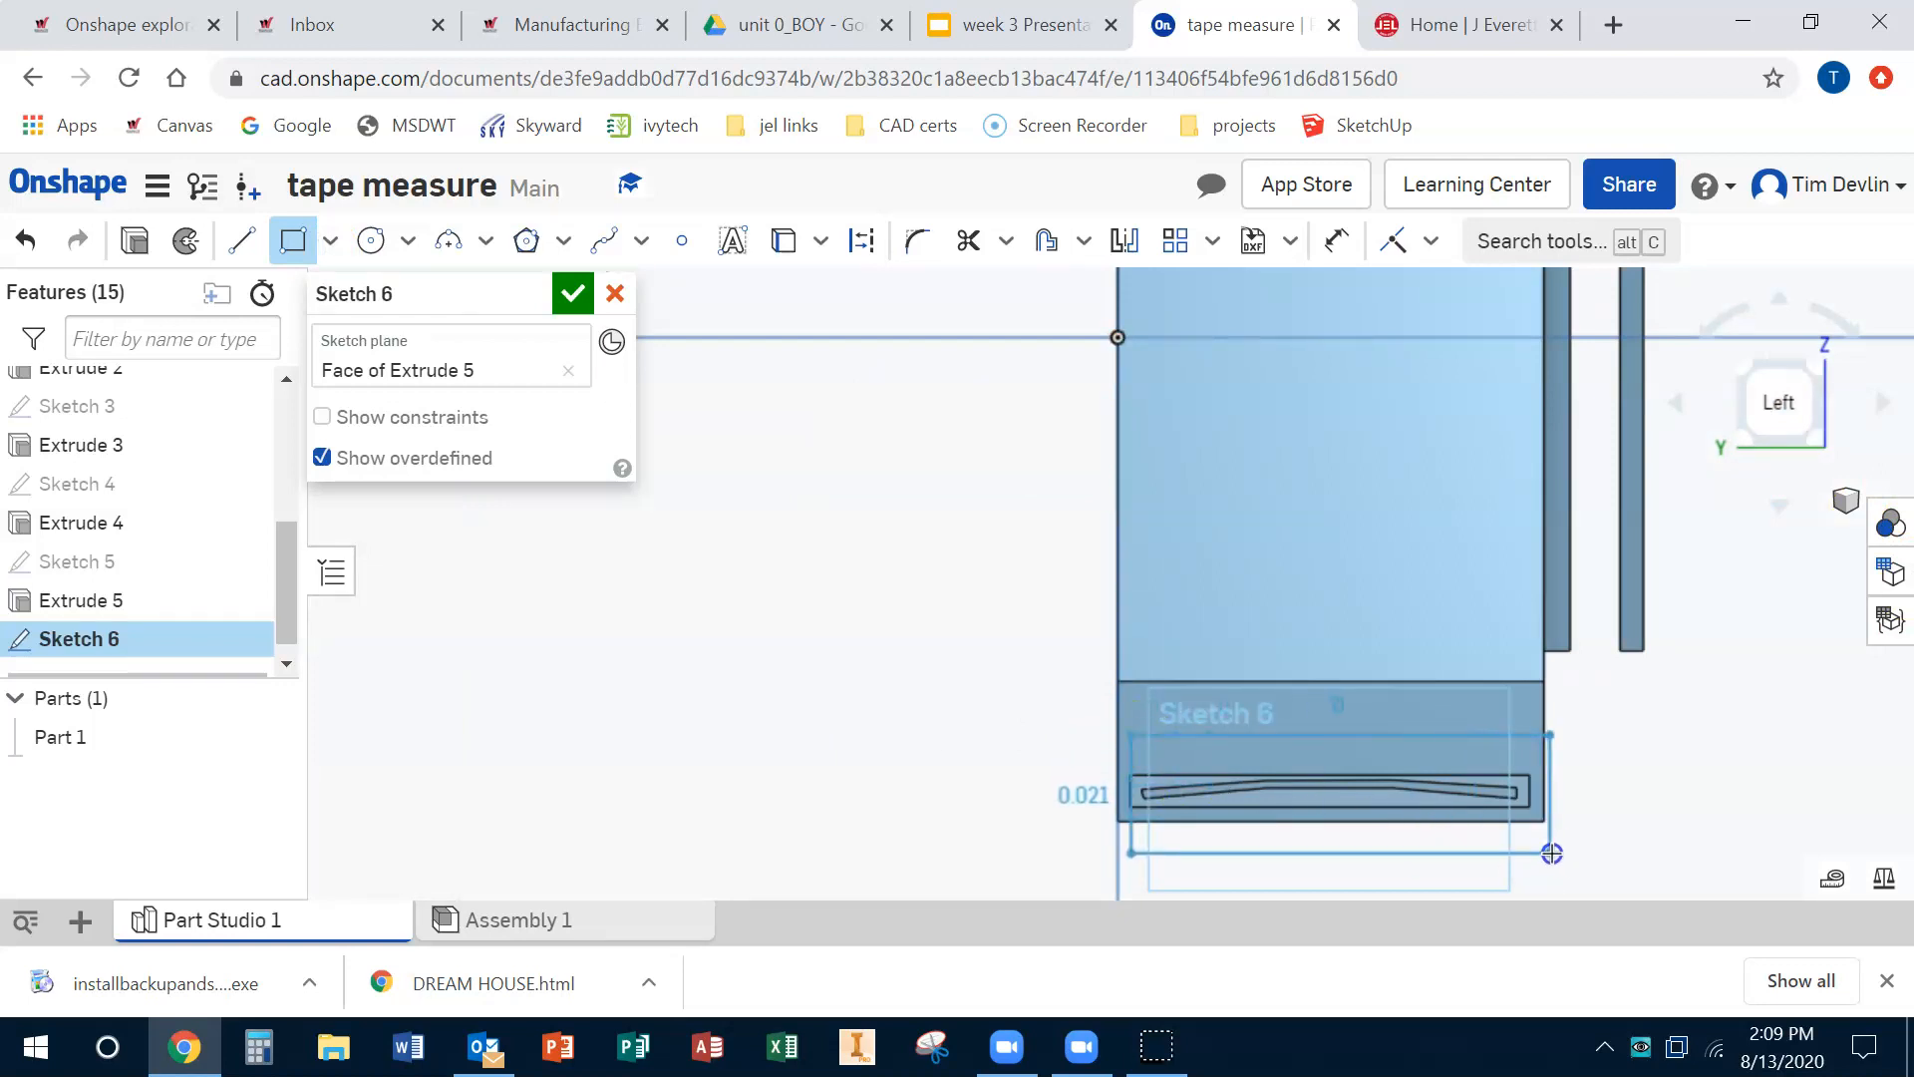
click(1531, 825)
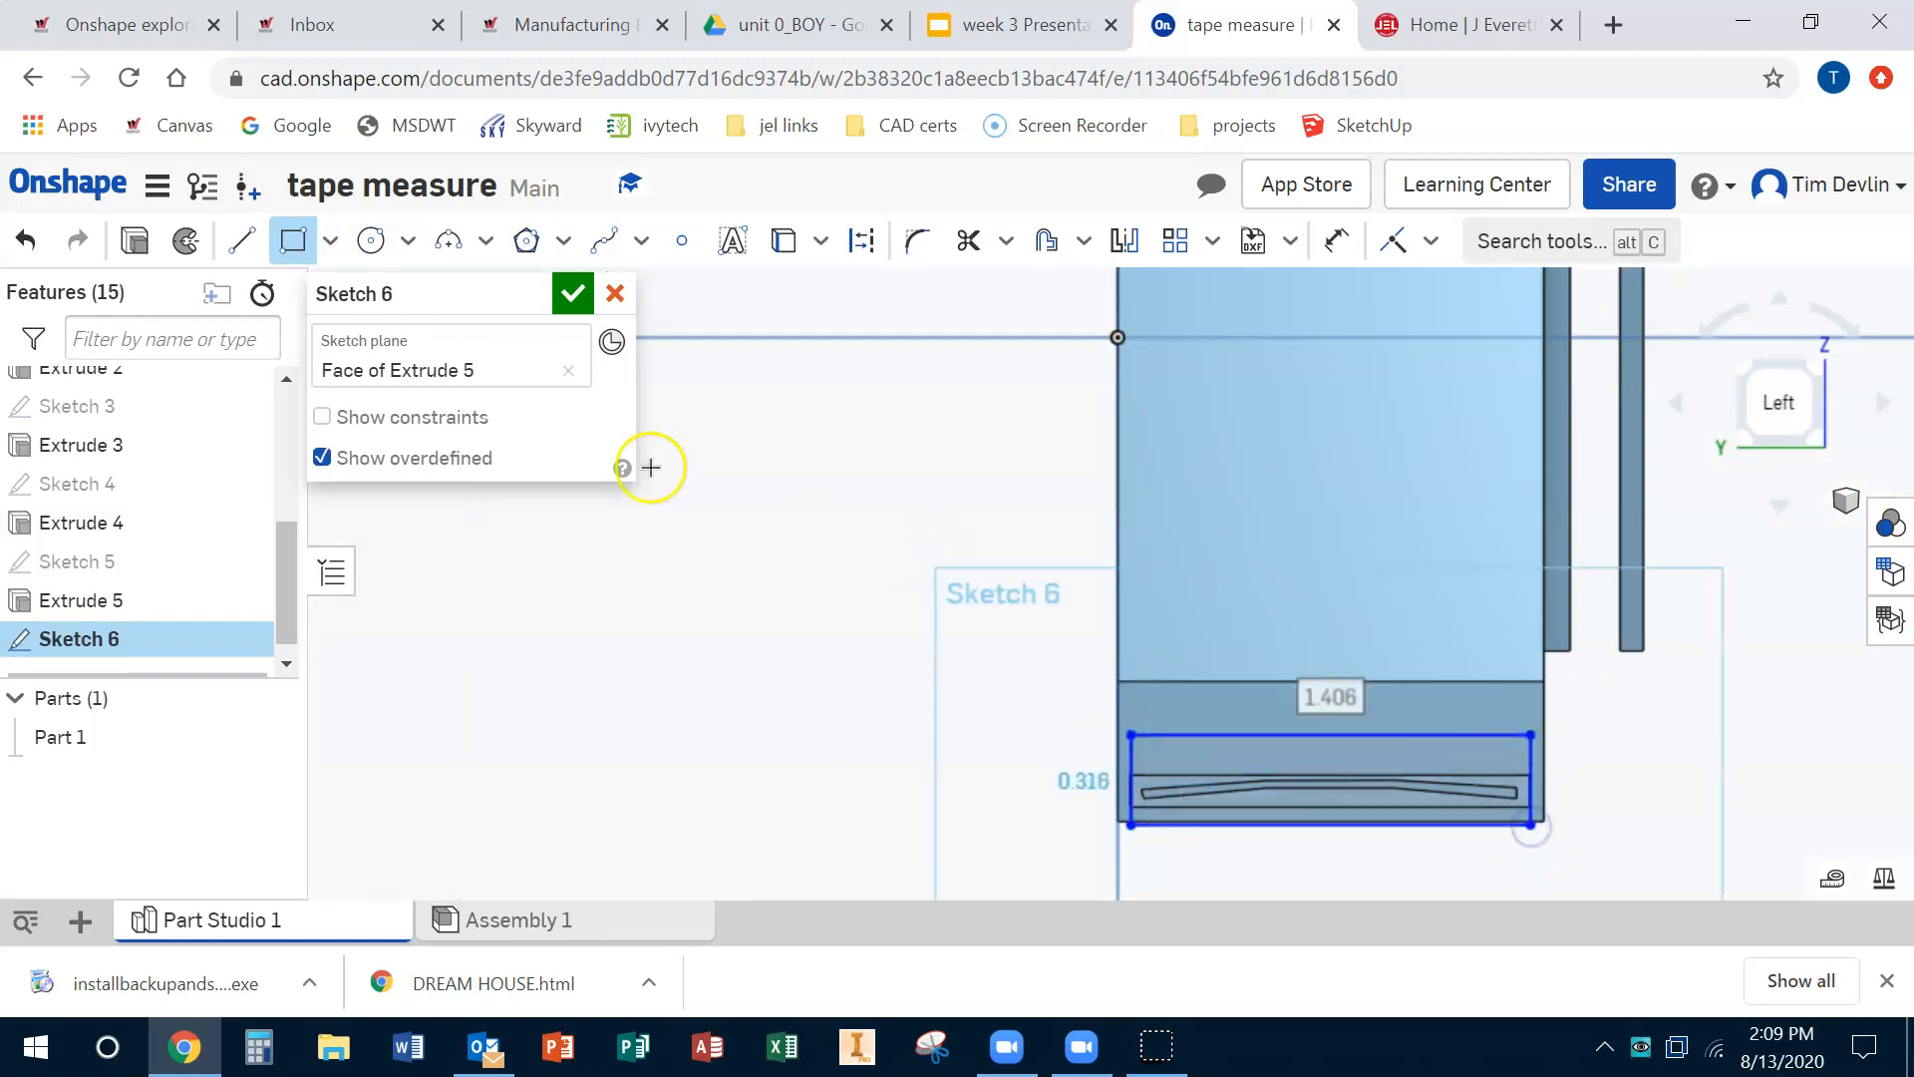
click(578, 296)
Step: Extrude the rectangle on the blade's end face 1 in to form the tape's end hook
mouse_move(1581, 731)
right_down()
mouse_move(1453, 726)
mouse_move(1518, 741)
right_up()
scroll(1514, 742, down, 6)
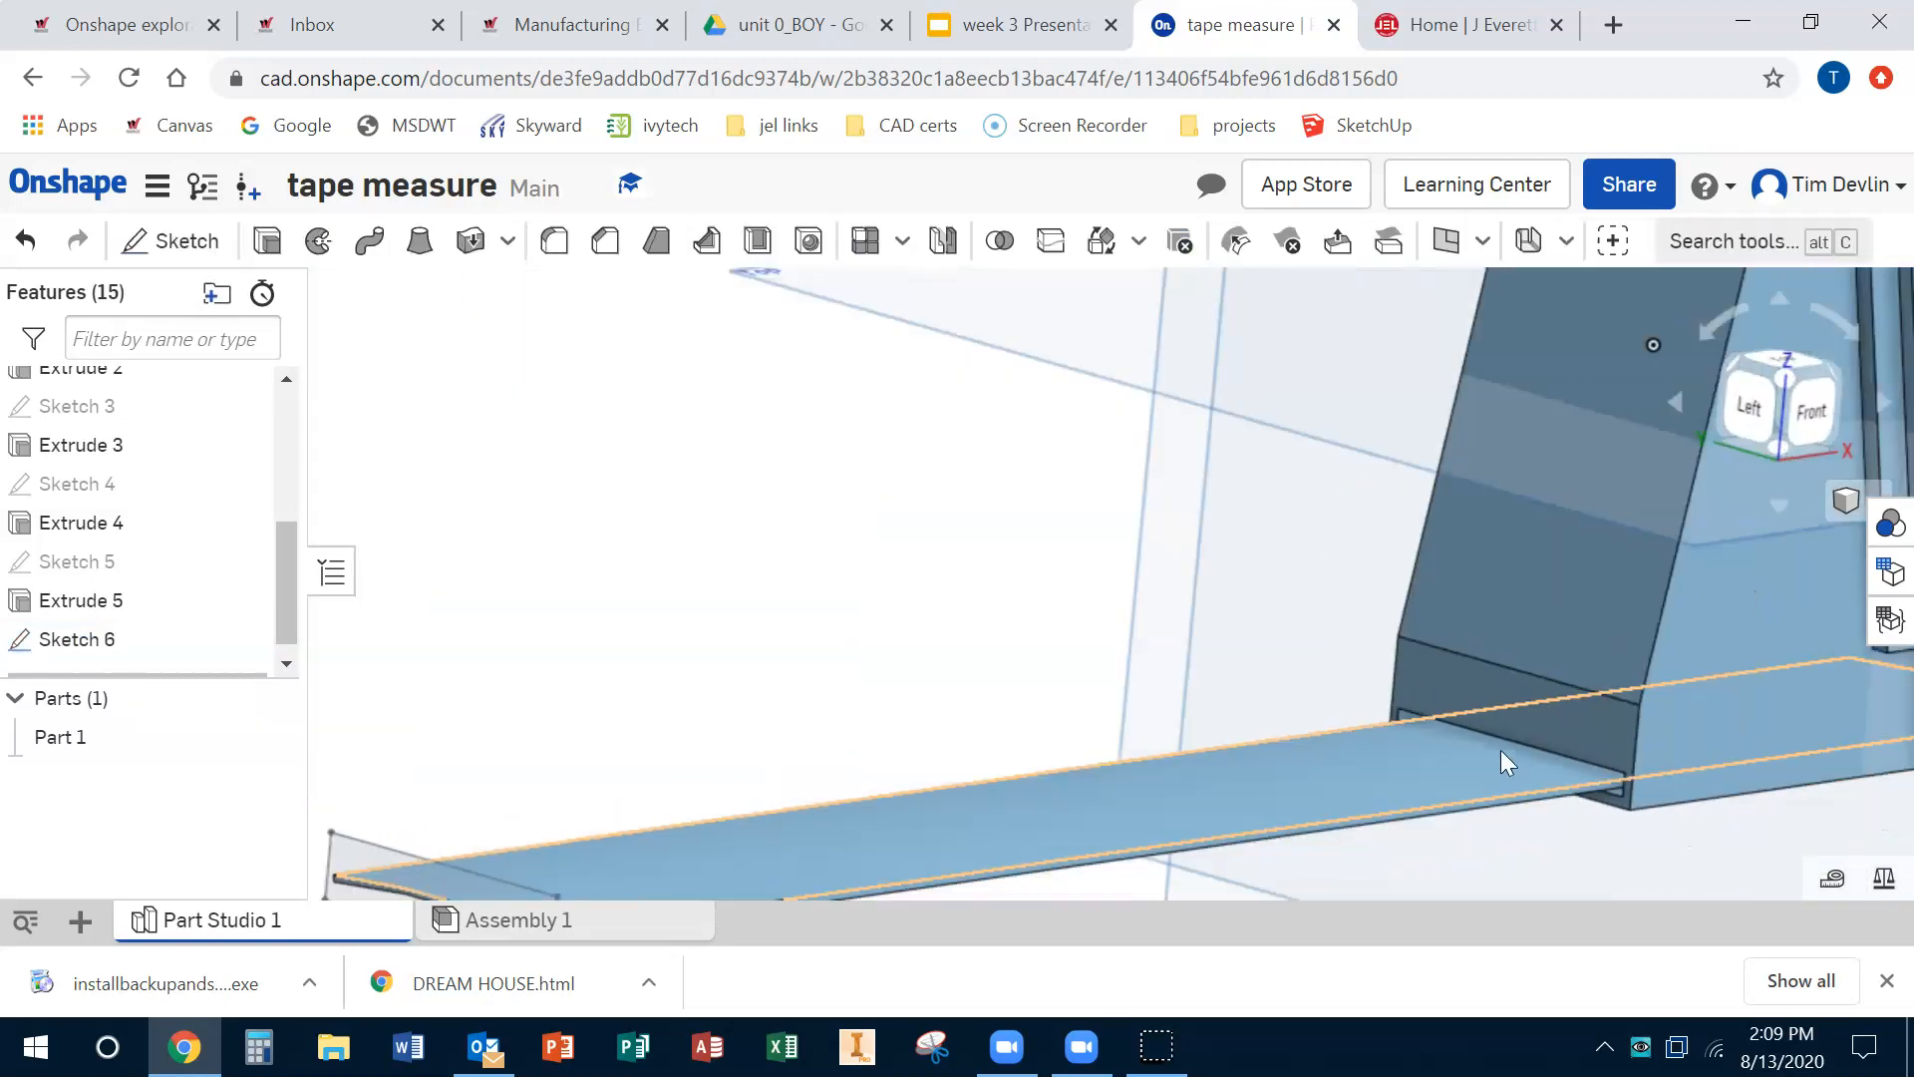
click(267, 241)
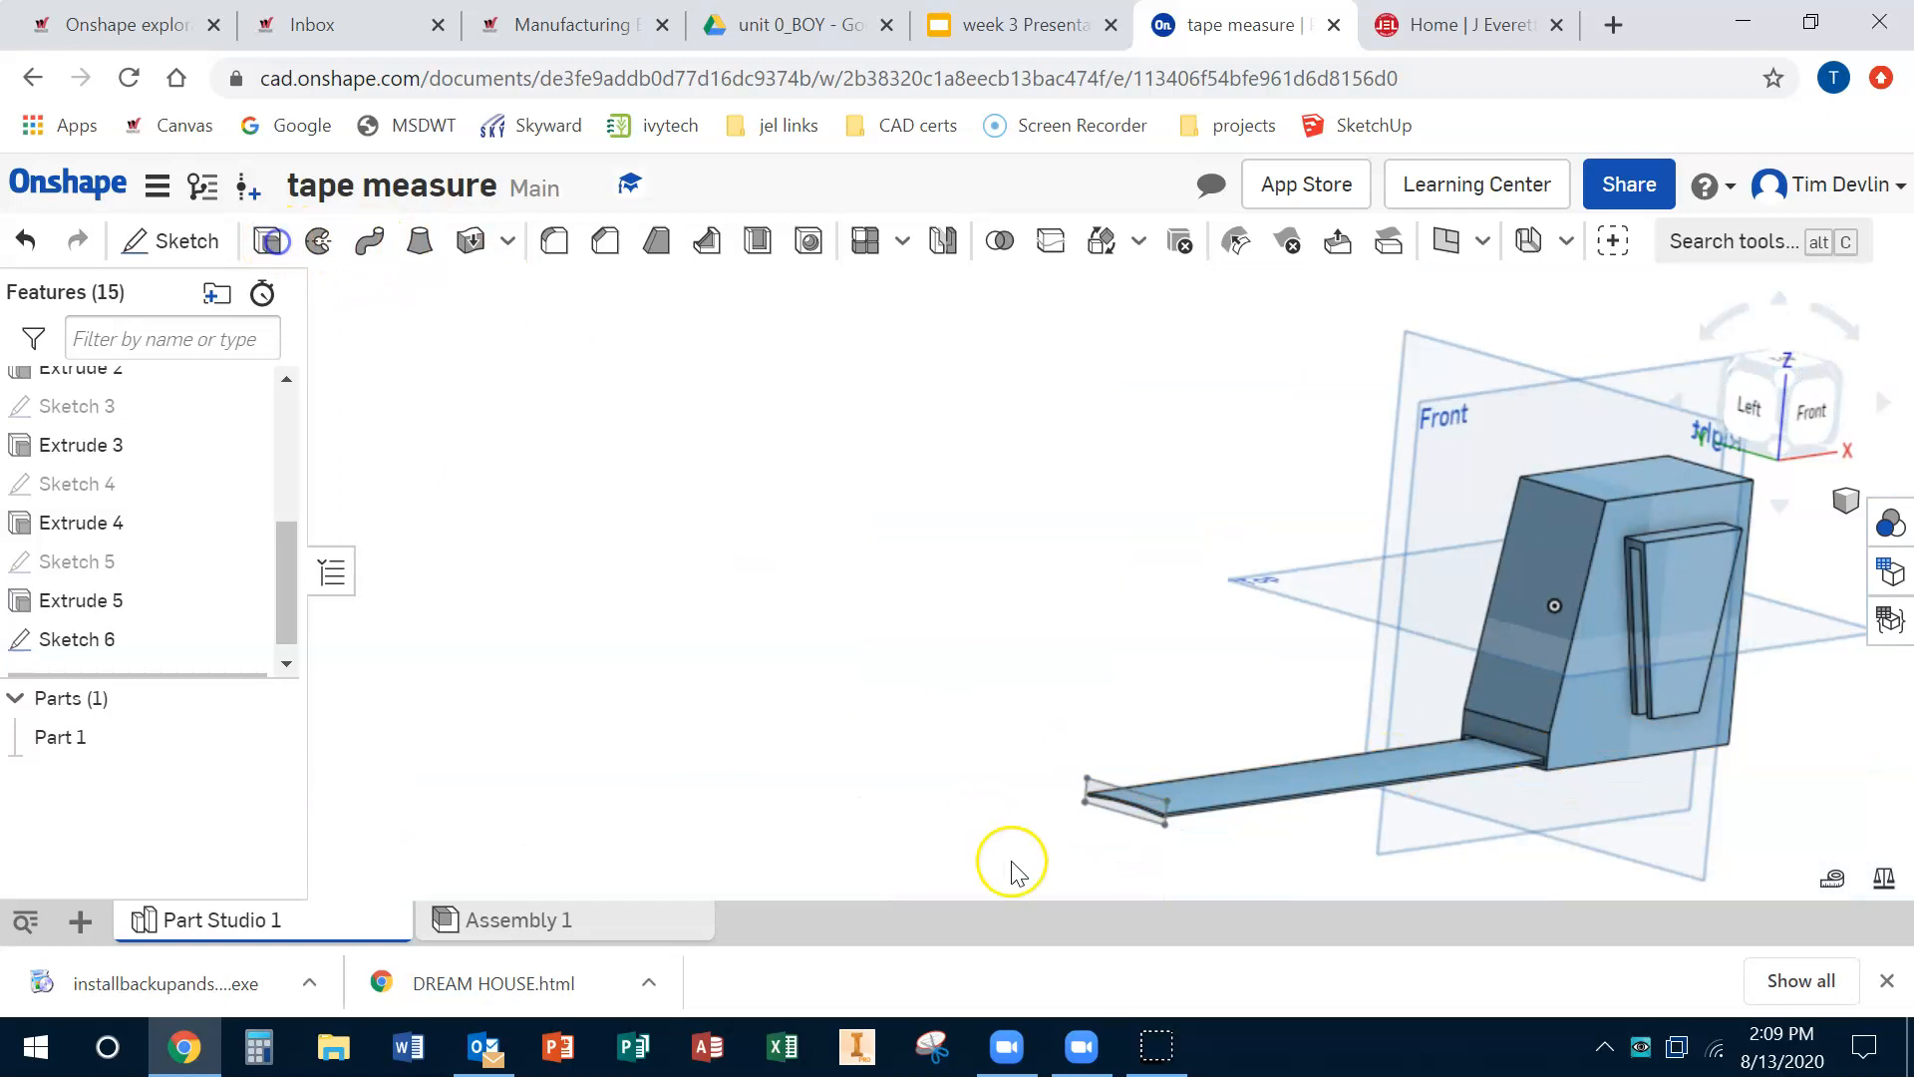
click(1124, 813)
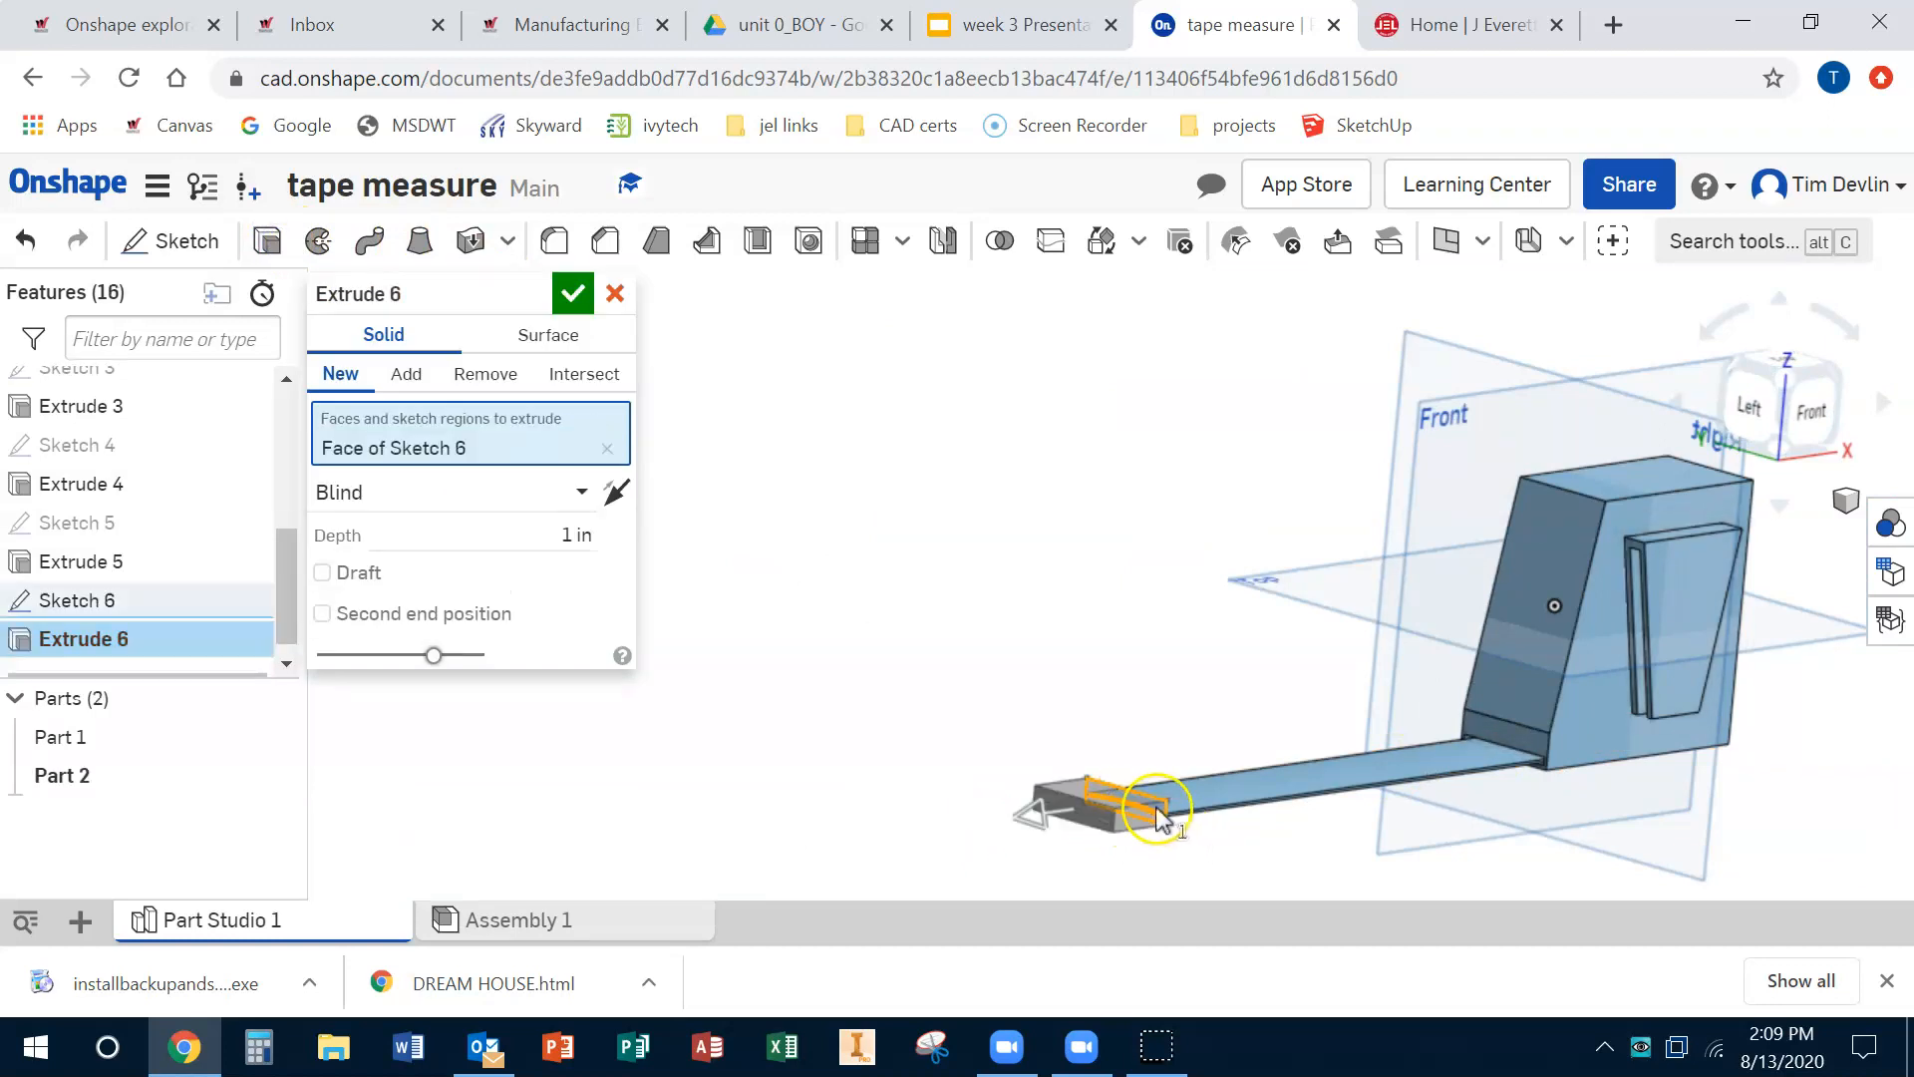
scroll(1171, 812, down, 2)
scroll(1154, 820, up, 4)
scroll(1147, 823, up, 3)
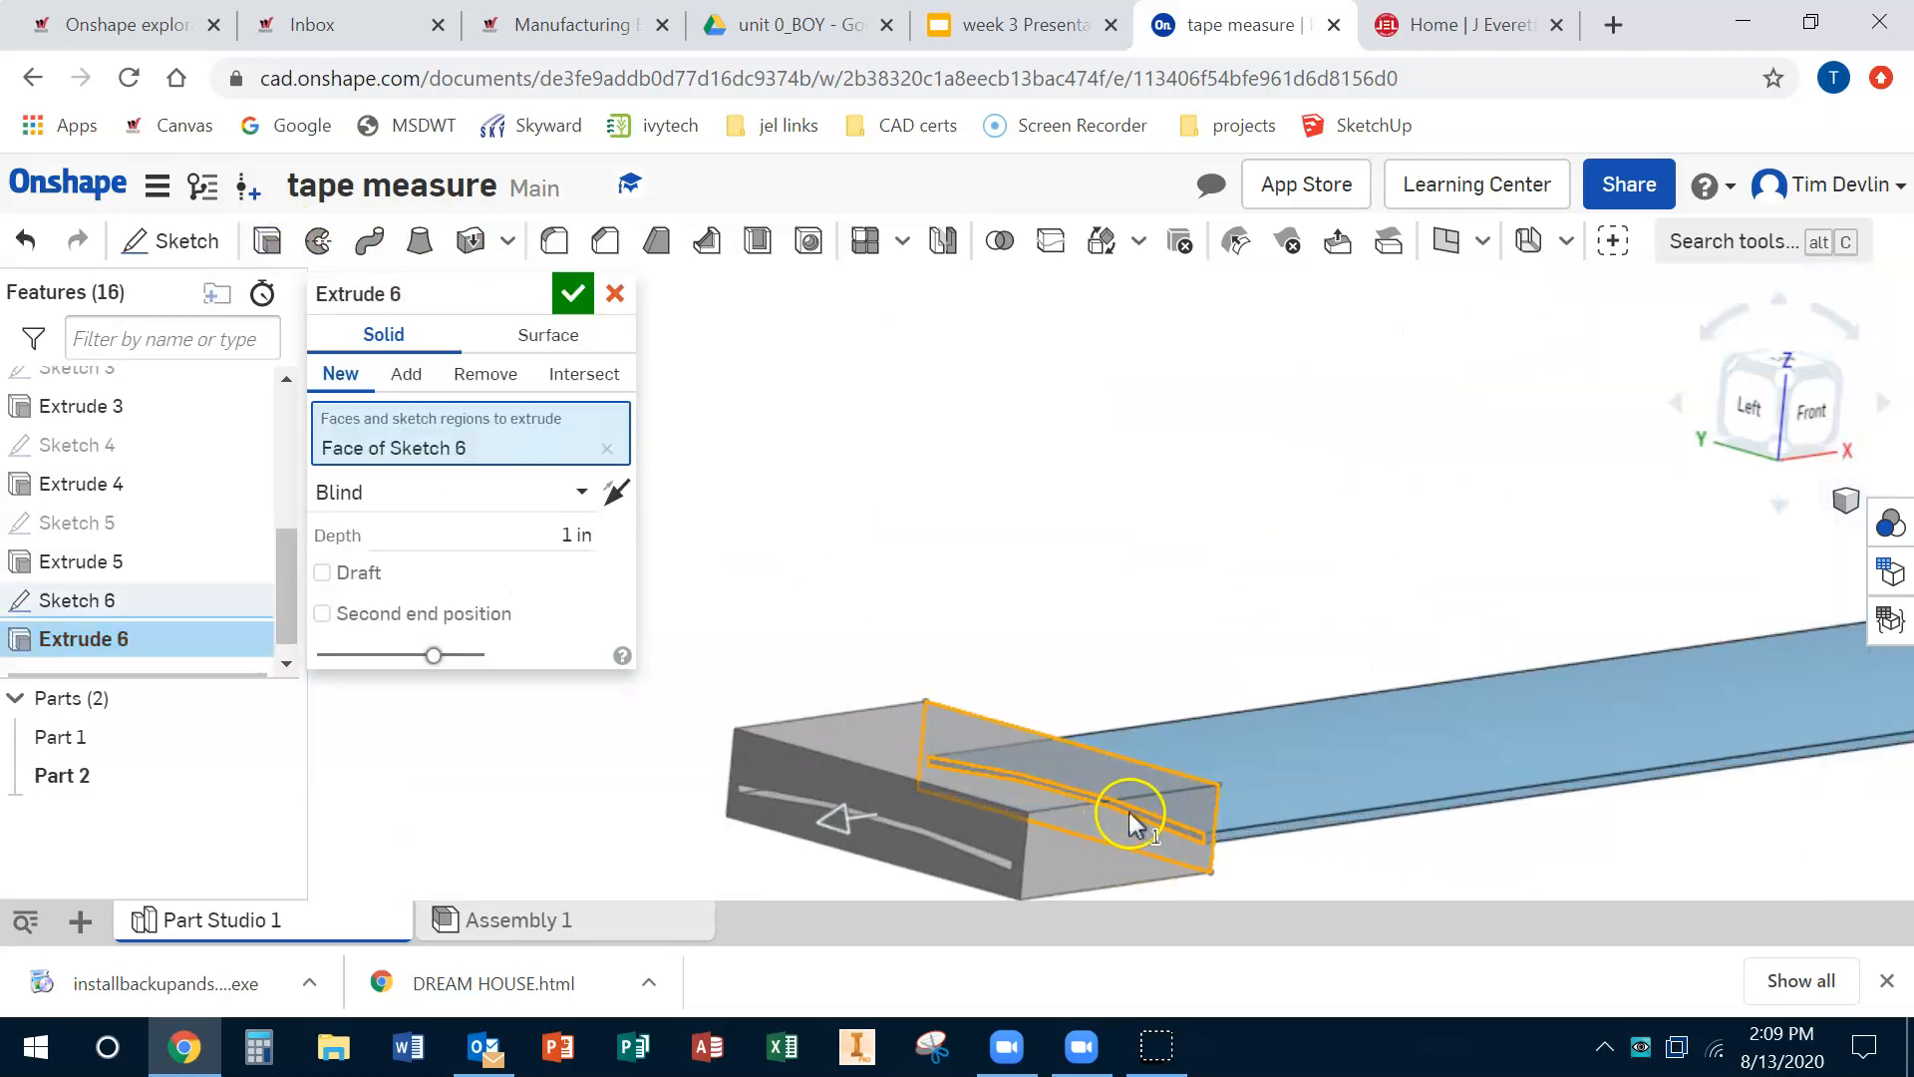
click(1131, 814)
drag(853, 816, 1002, 853)
click(572, 293)
scroll(1359, 805, up, 3)
scroll(1360, 806, down, 8)
right_drag(1314, 775, 1658, 632)
click(1828, 406)
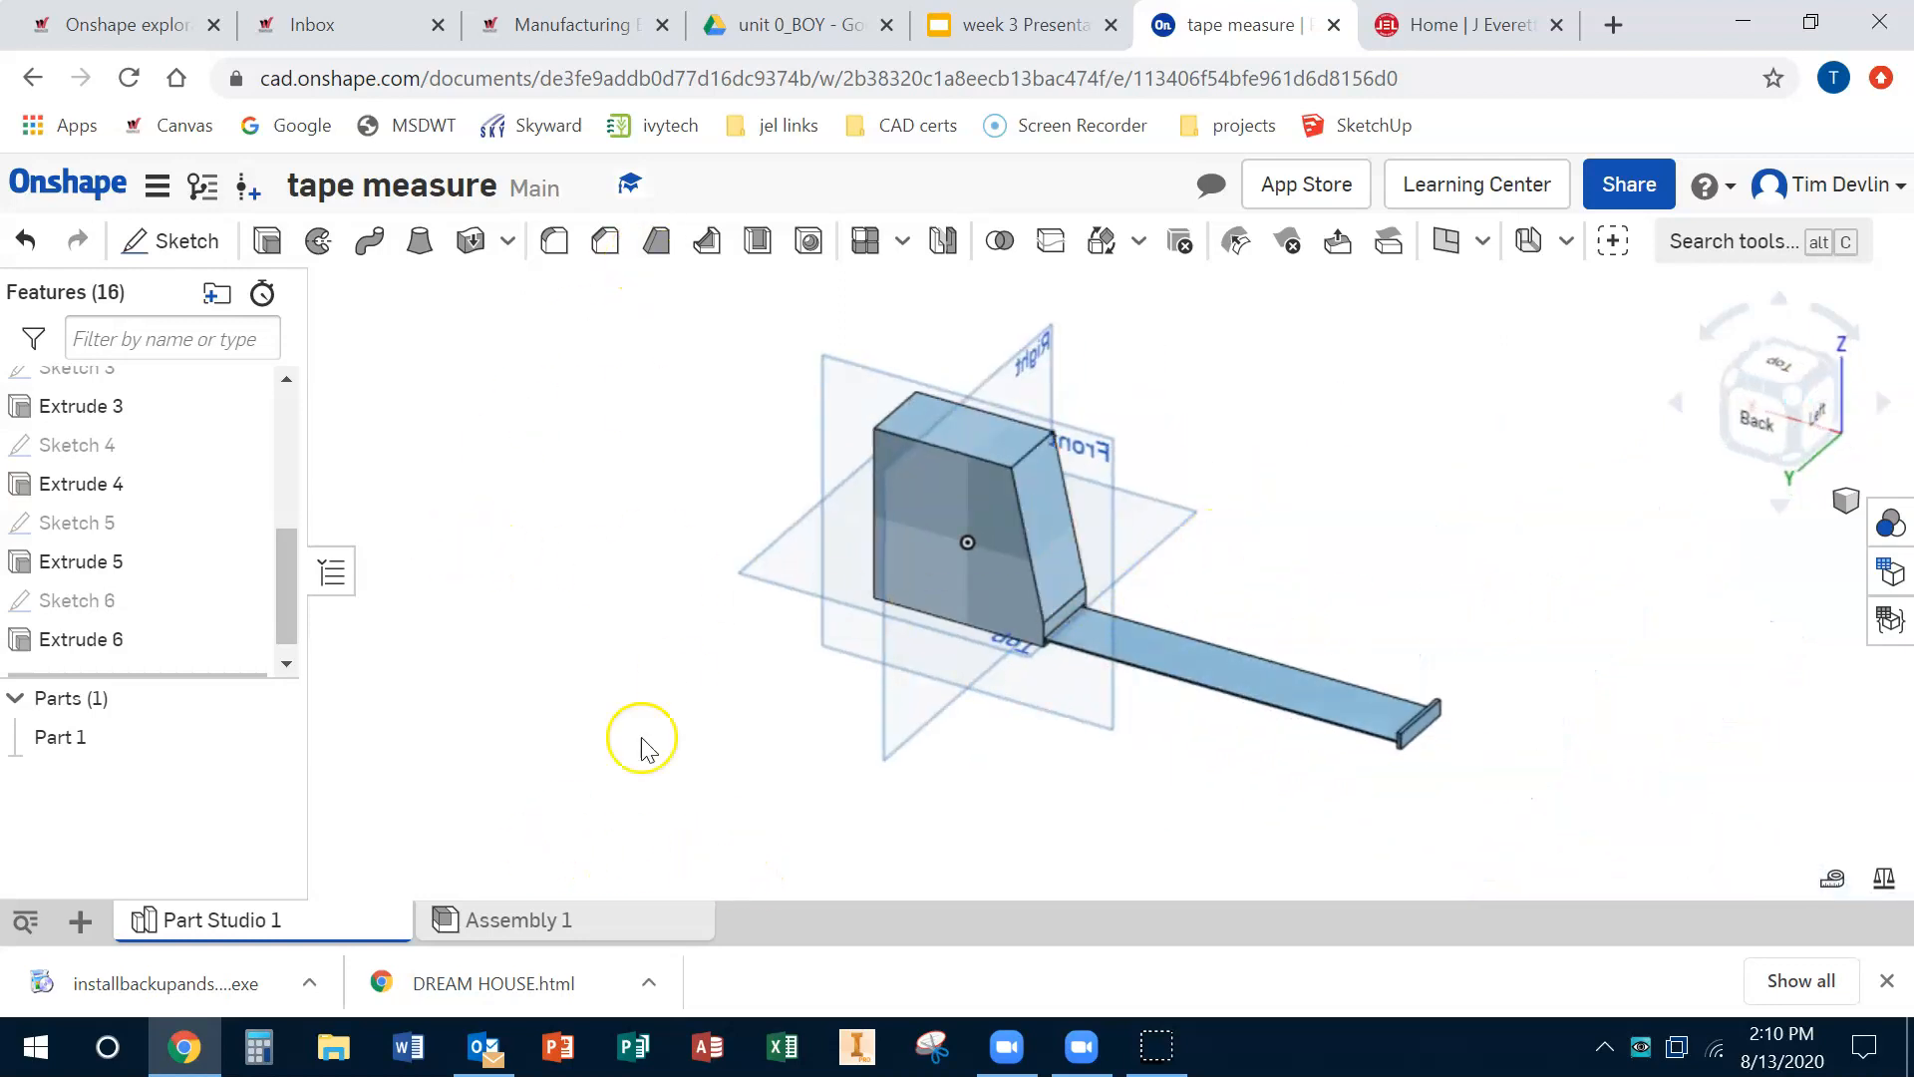
Step: Try to share the document with the owner's own e-mail address, then close the share settings
click(1628, 189)
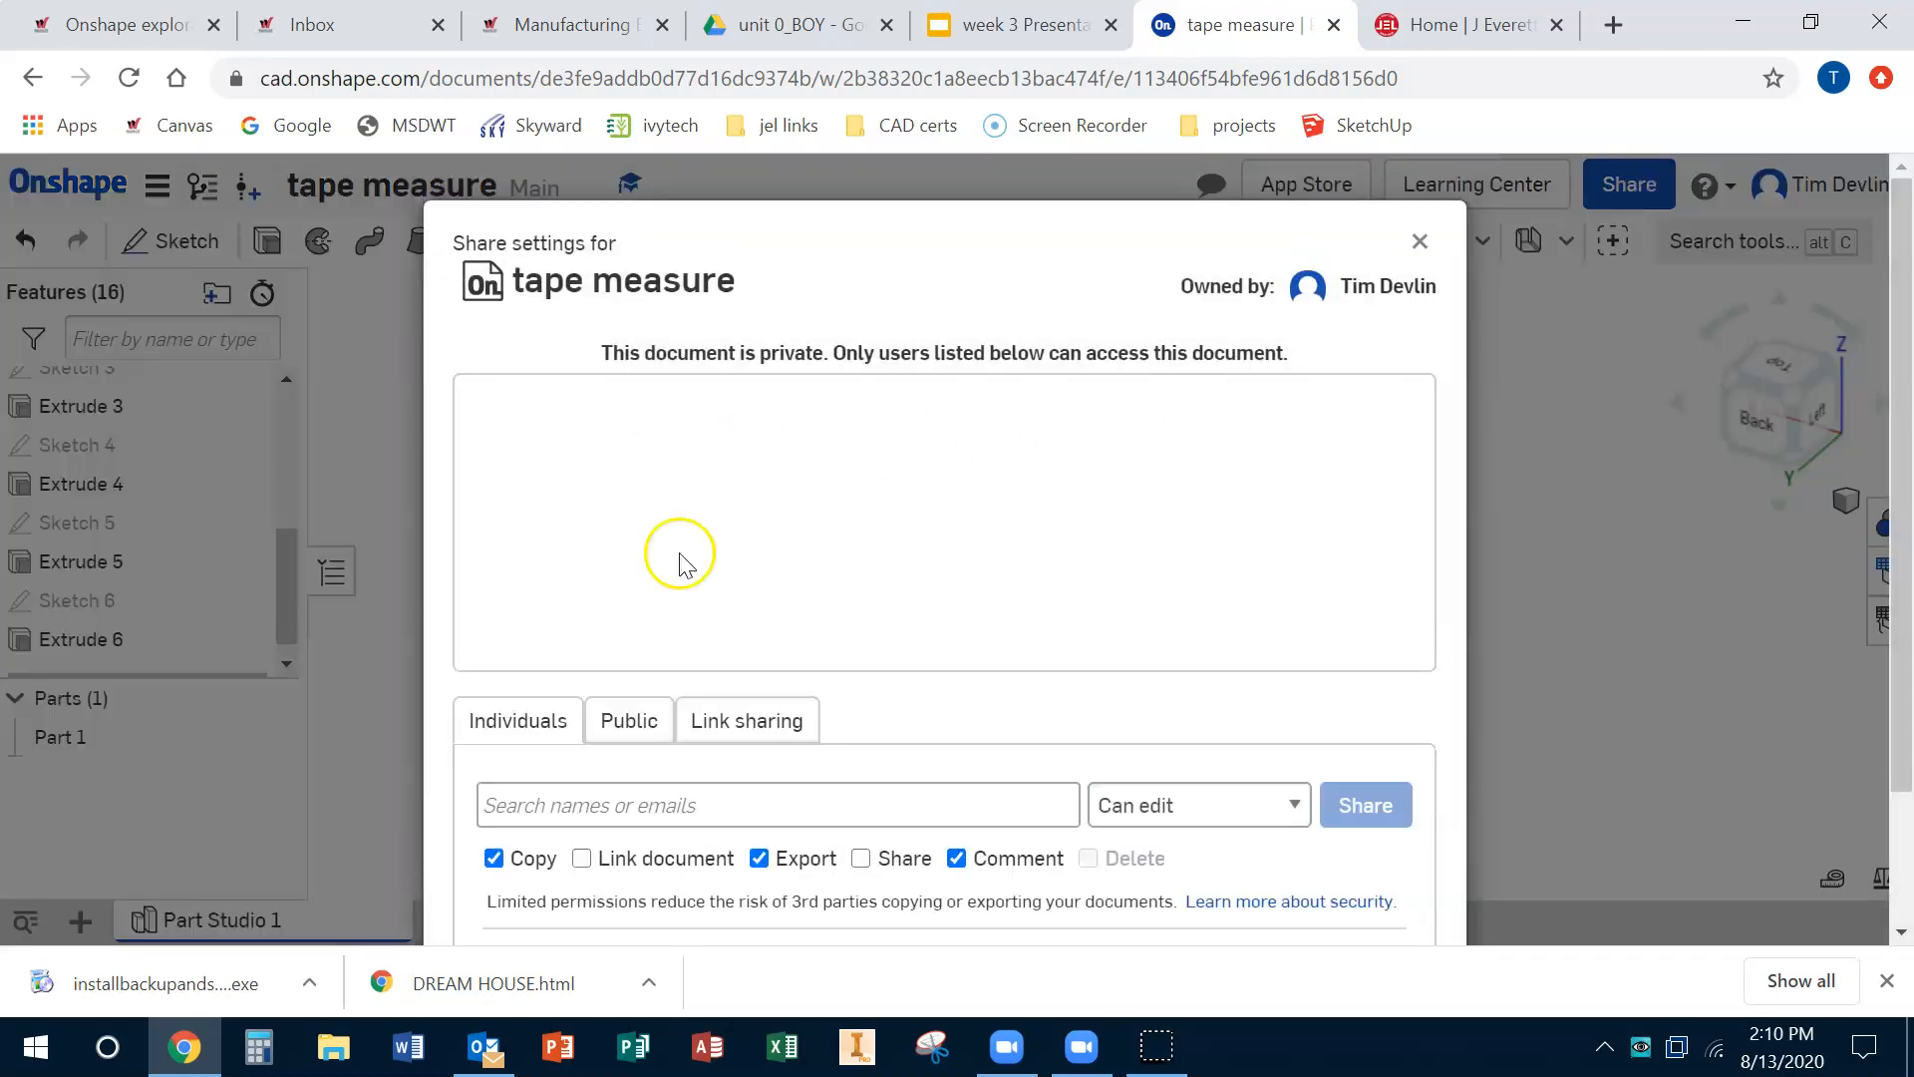
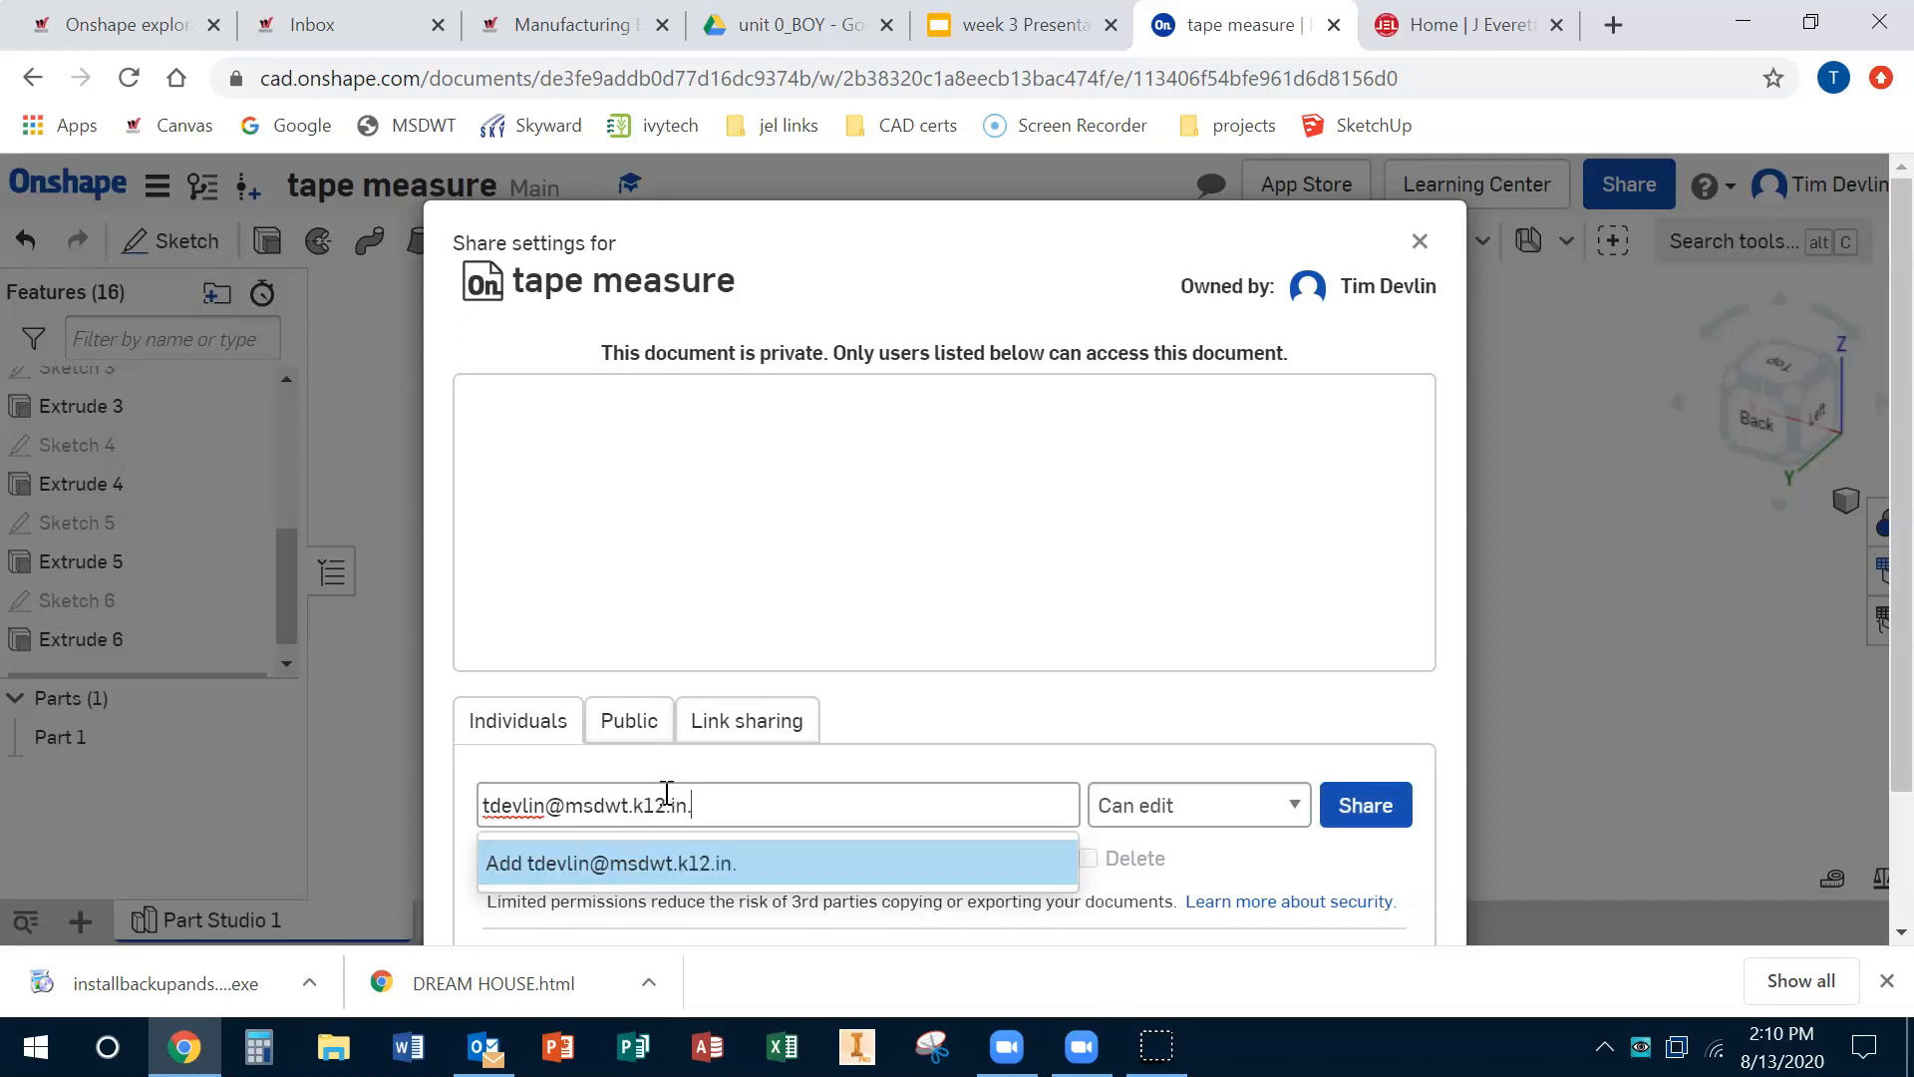
click(1341, 807)
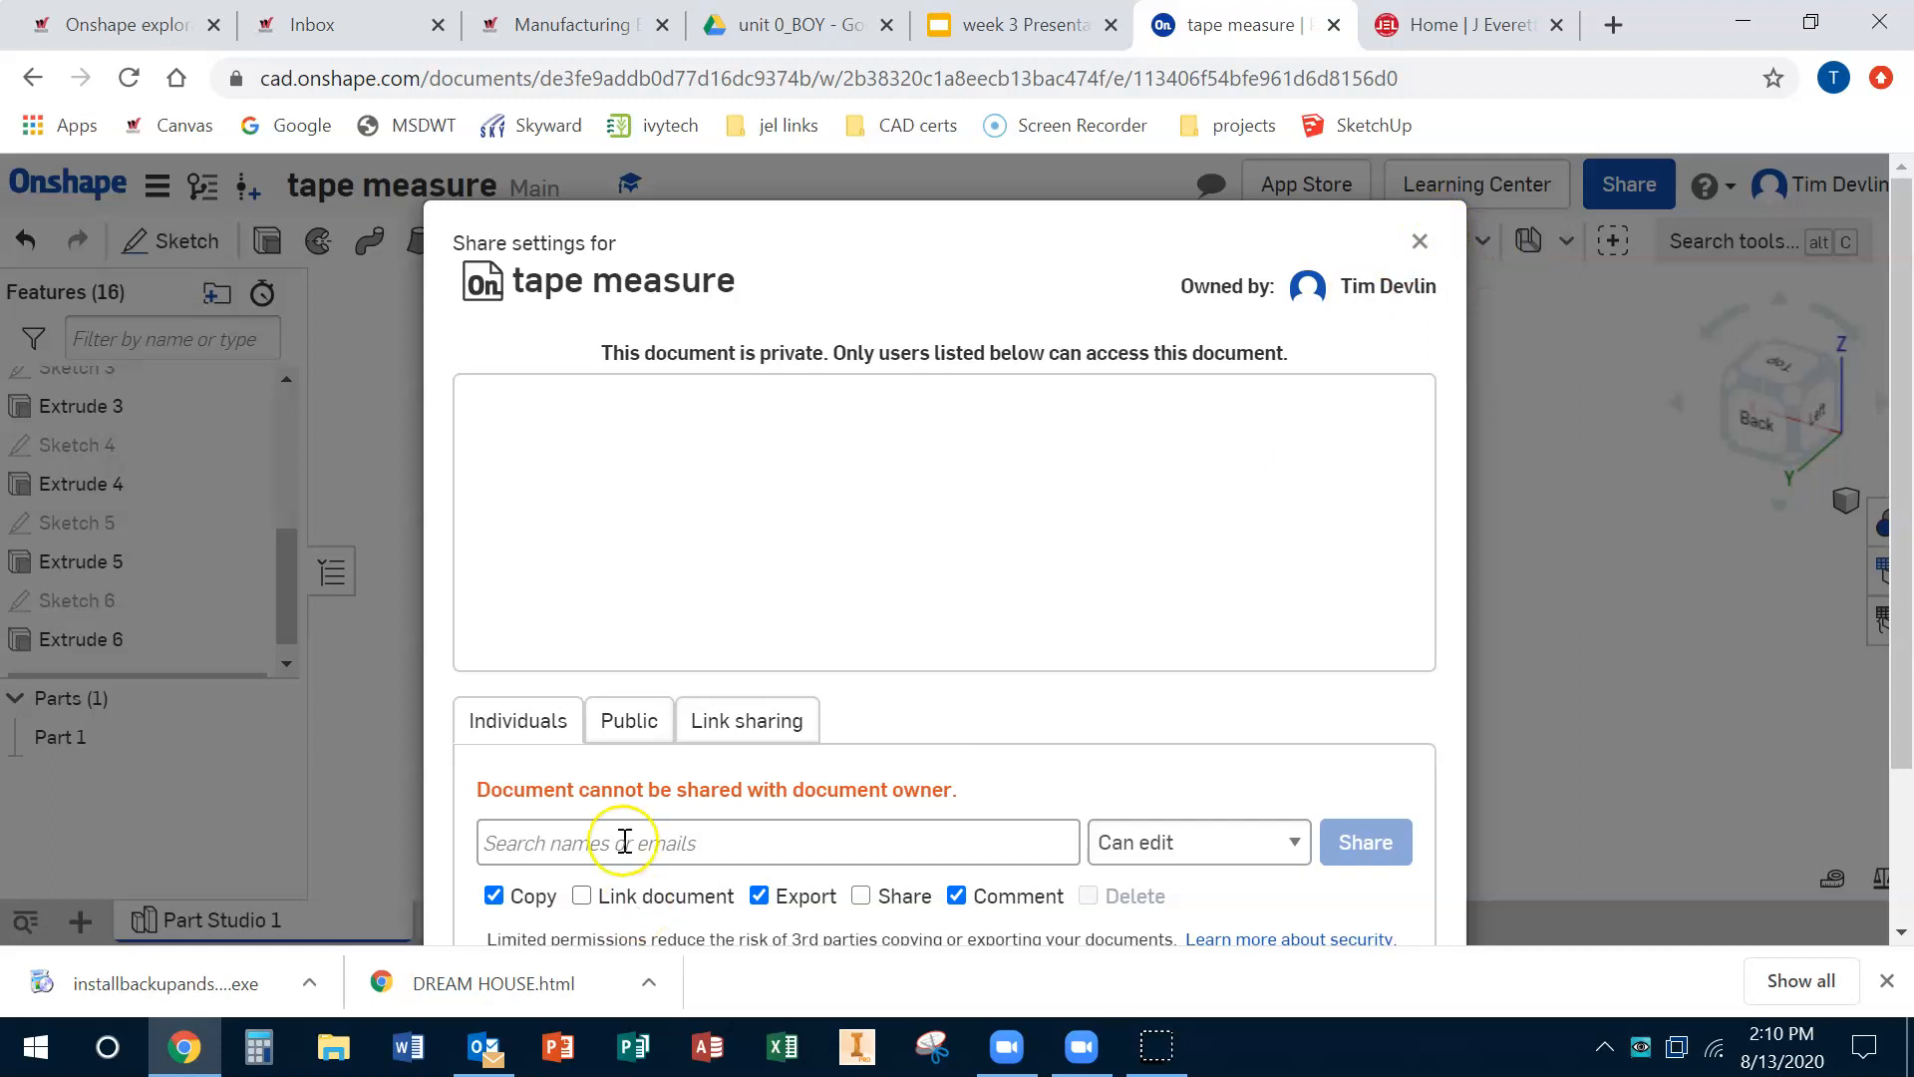
drag(588, 789, 948, 794)
click(1420, 241)
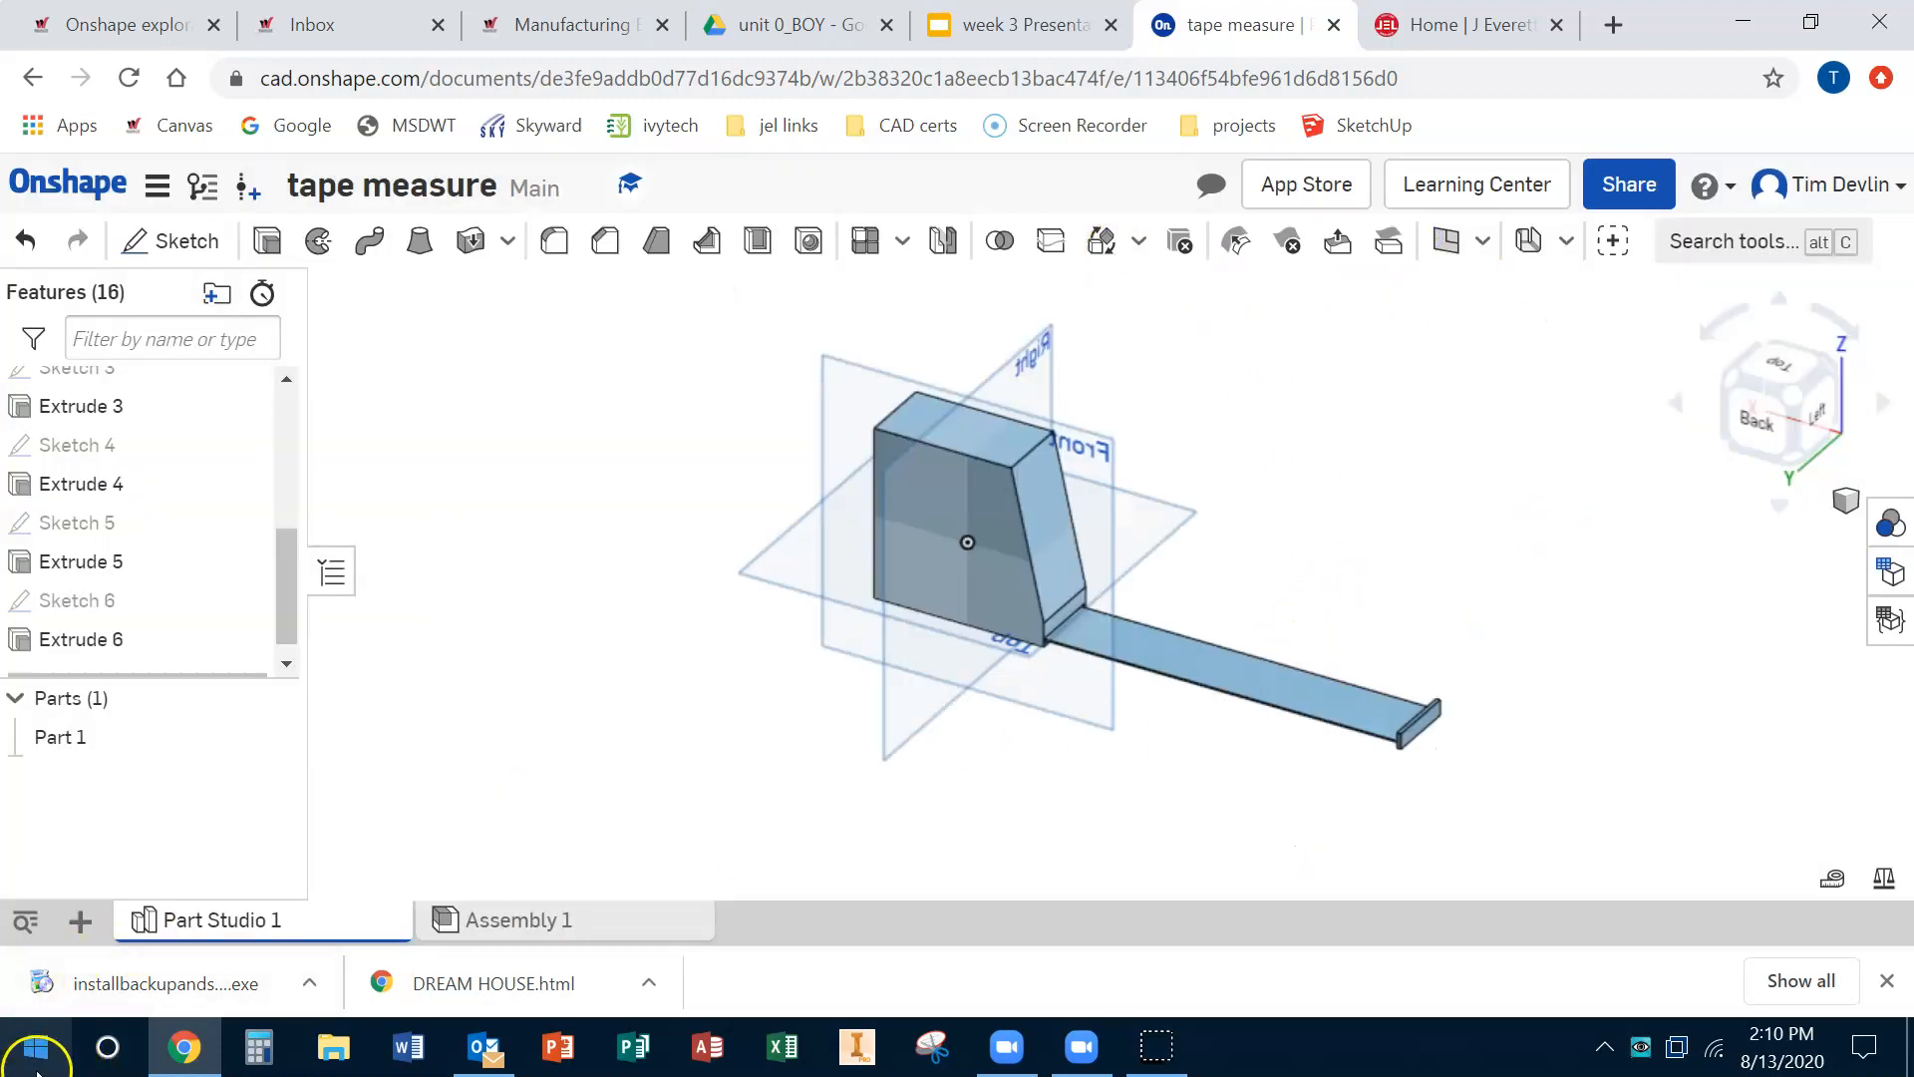
right_drag(1442, 496, 1442, 494)
right_drag(1378, 563, 1200, 538)
scroll(1196, 536, up, 5)
scroll(1197, 536, down, 6)
right_drag(1337, 649, 1444, 645)
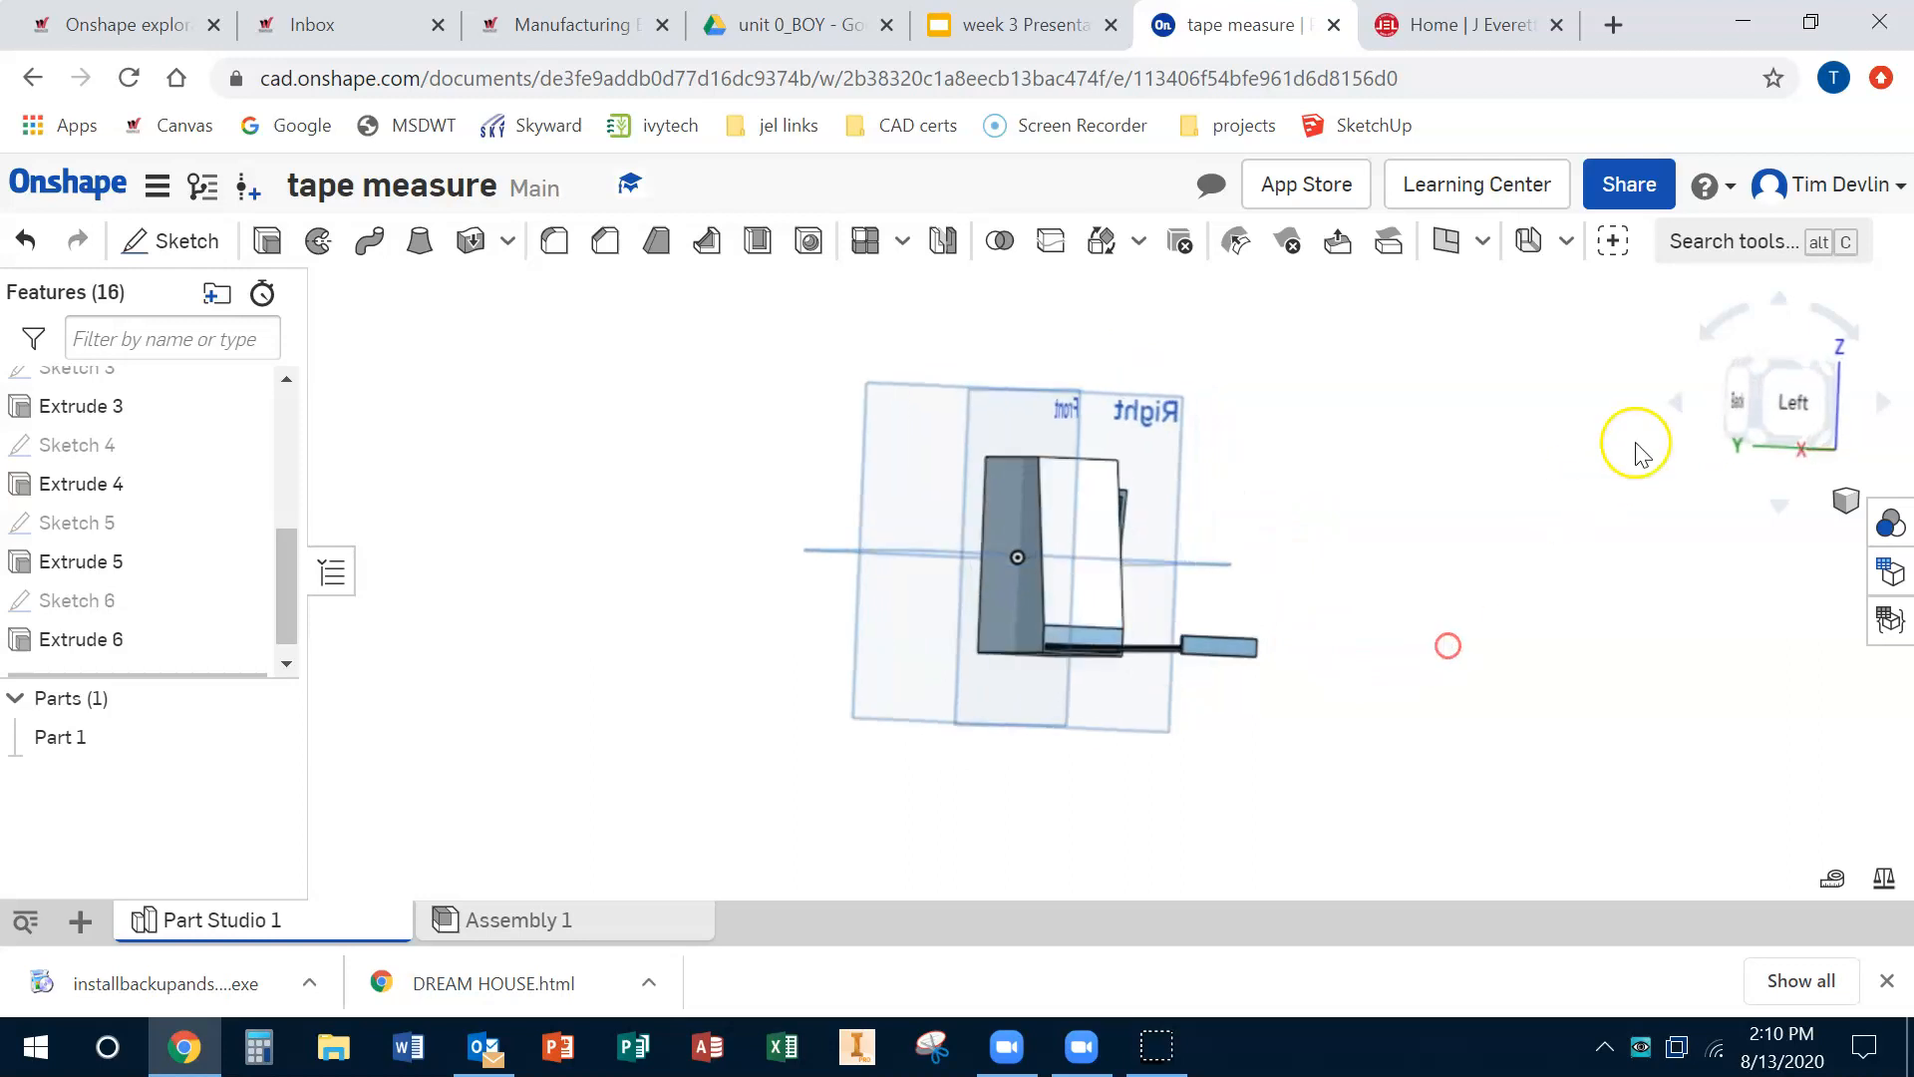
click(1761, 369)
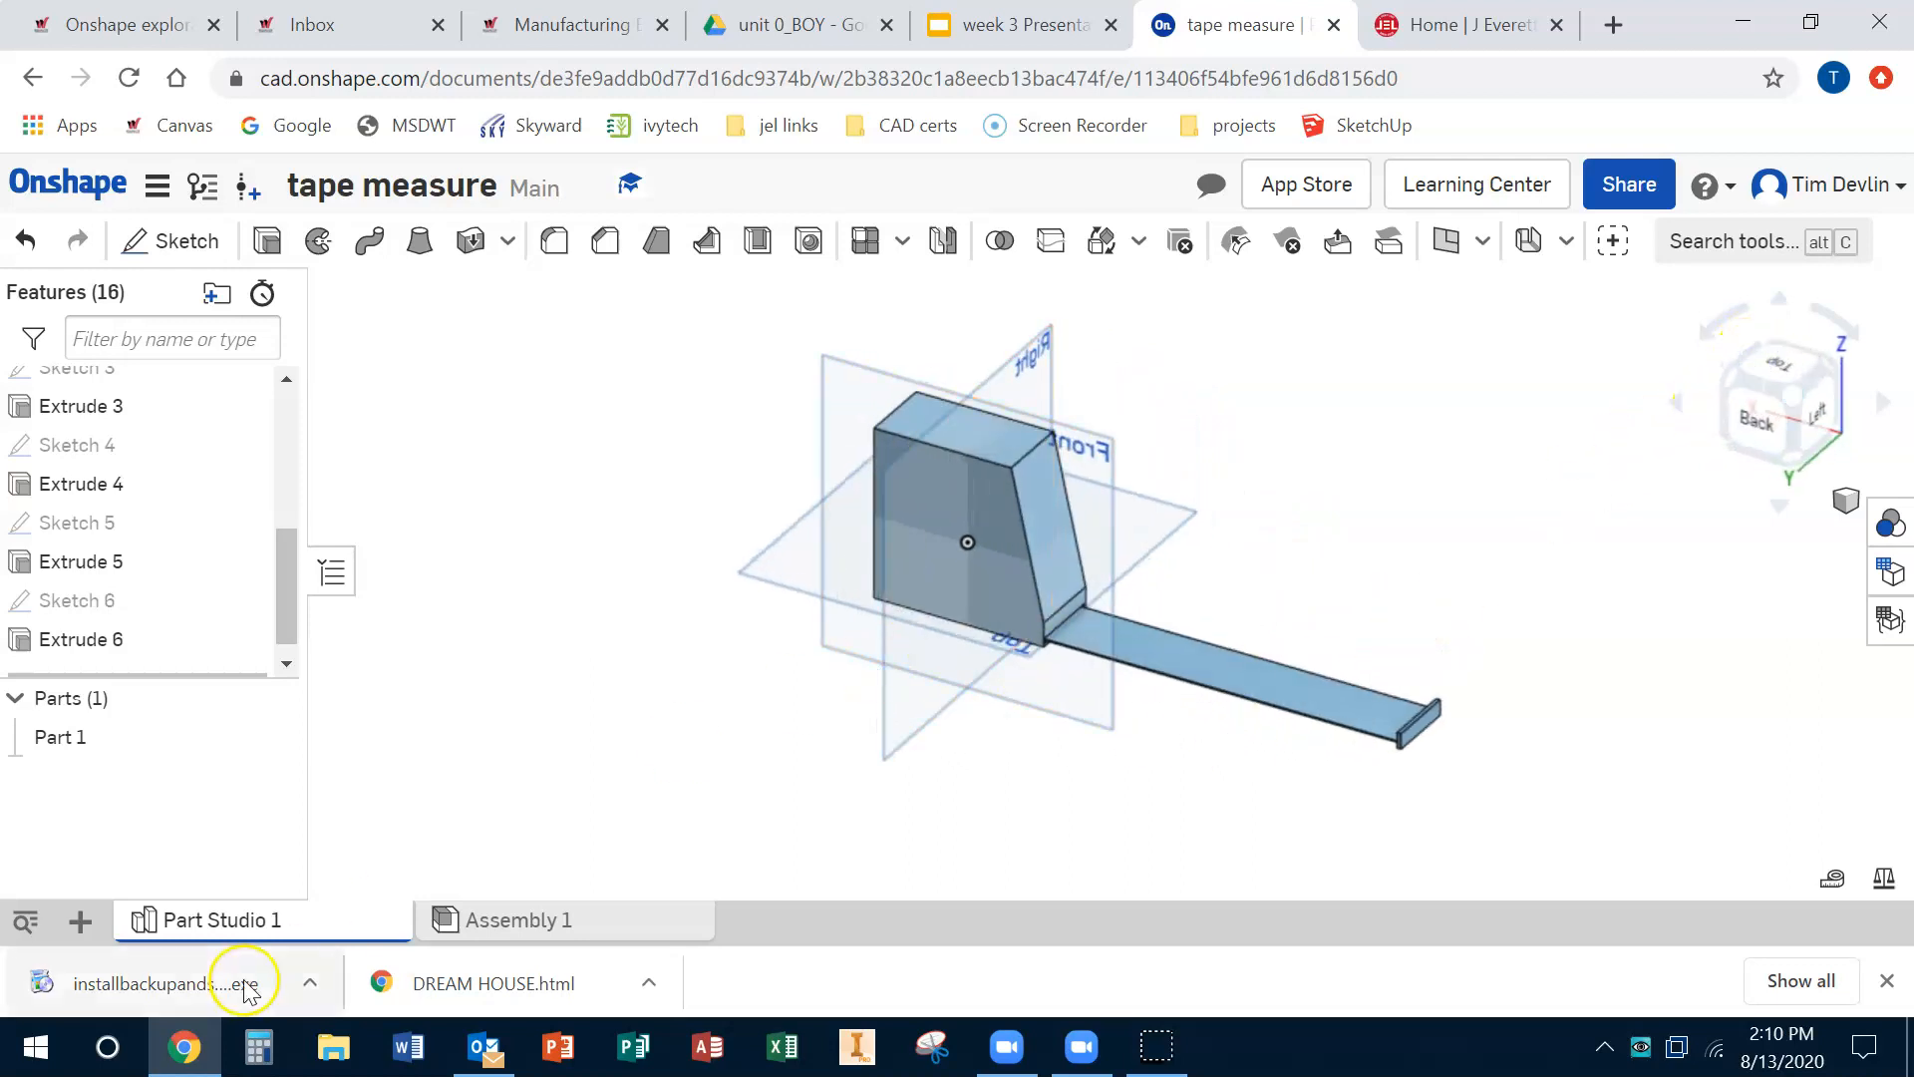